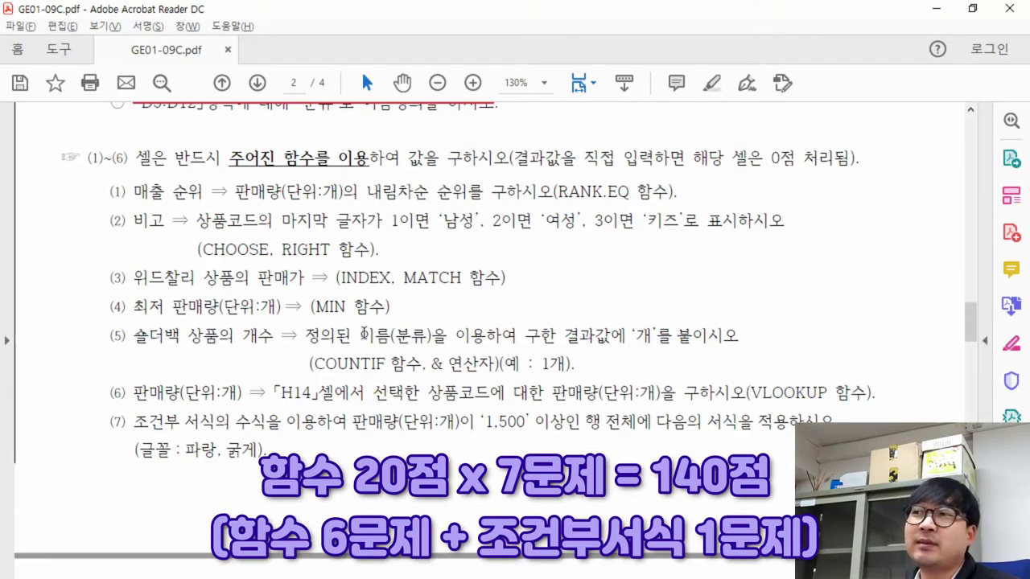
Examine the function tasks in the PDF and locate the numbered cells they refer to in the sales table
click(358, 193)
scroll(358, 201, up, 4)
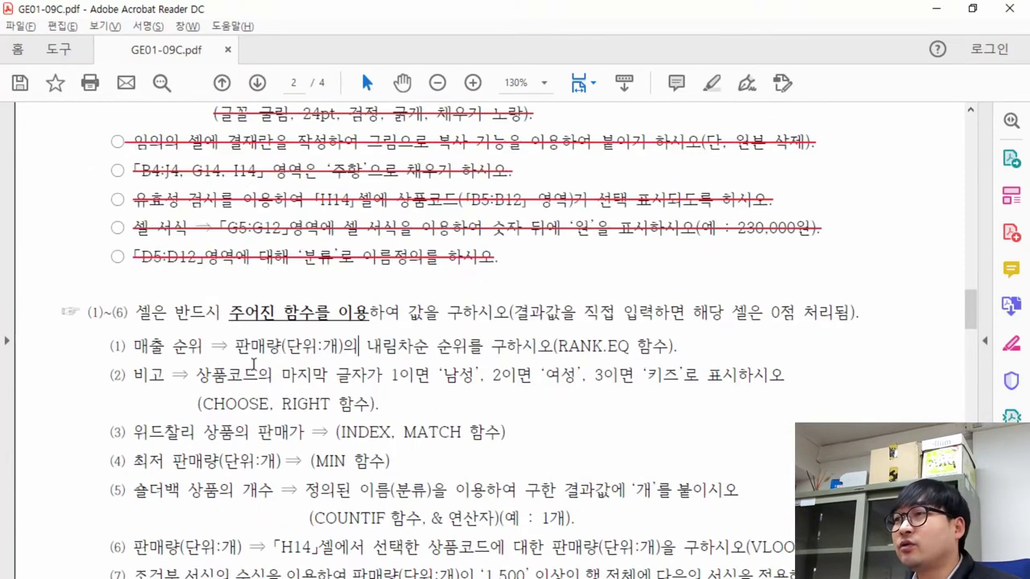
scroll(643, 330, up, 12)
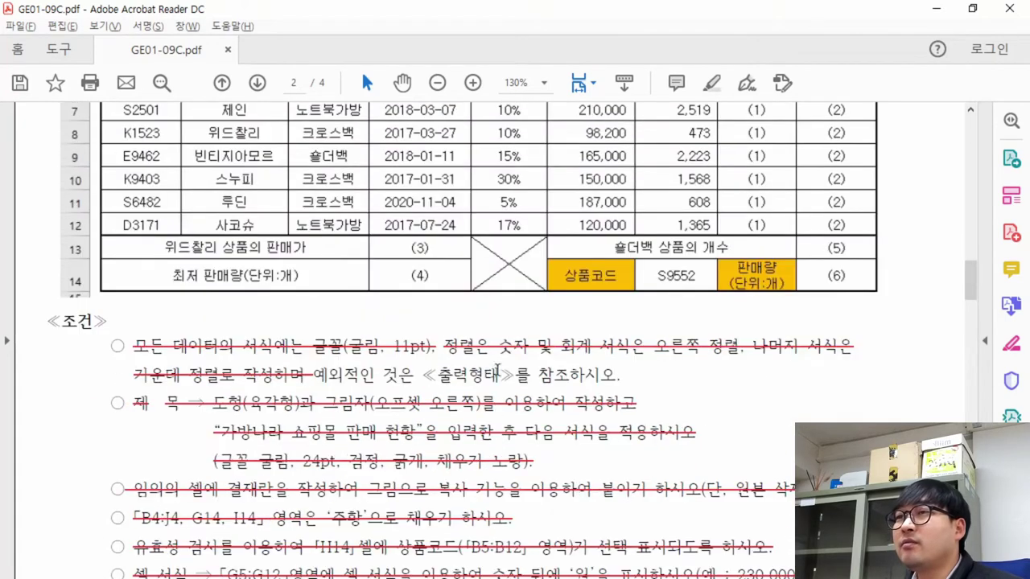
drag(746, 204, 805, 338)
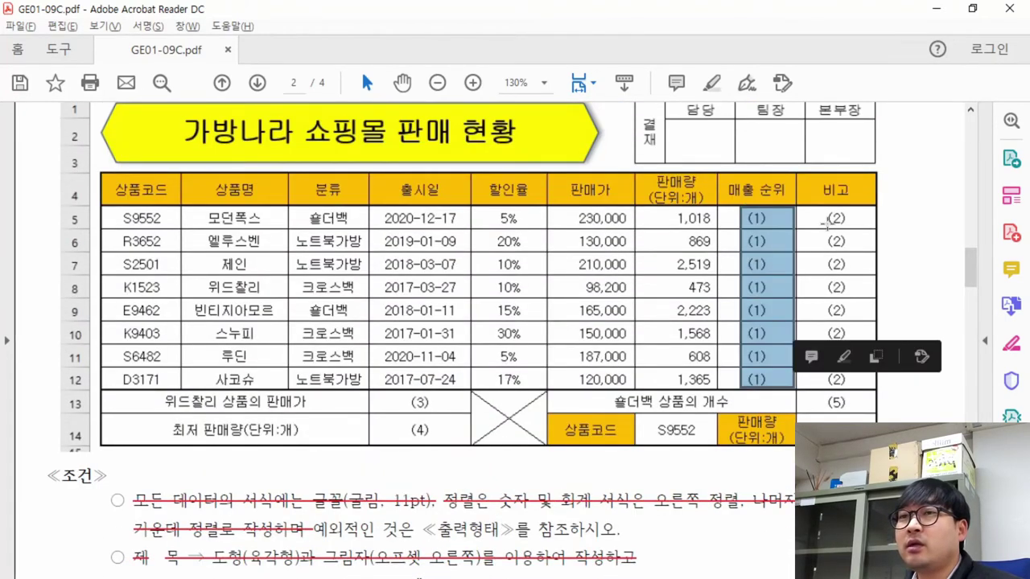
drag(829, 226, 861, 354)
drag(390, 394, 425, 441)
drag(830, 396, 872, 421)
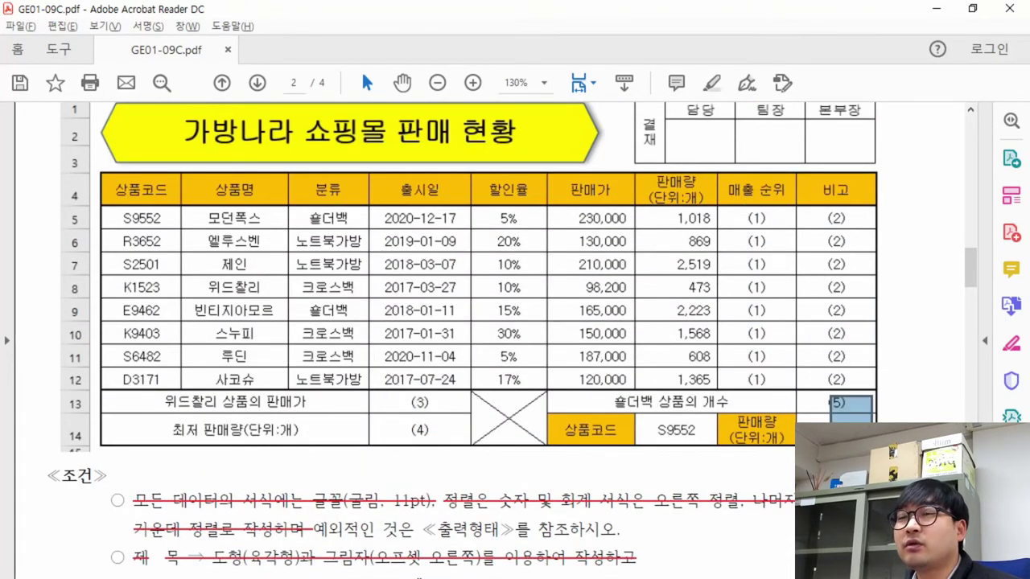
drag(761, 219, 761, 373)
scroll(730, 344, down, 12)
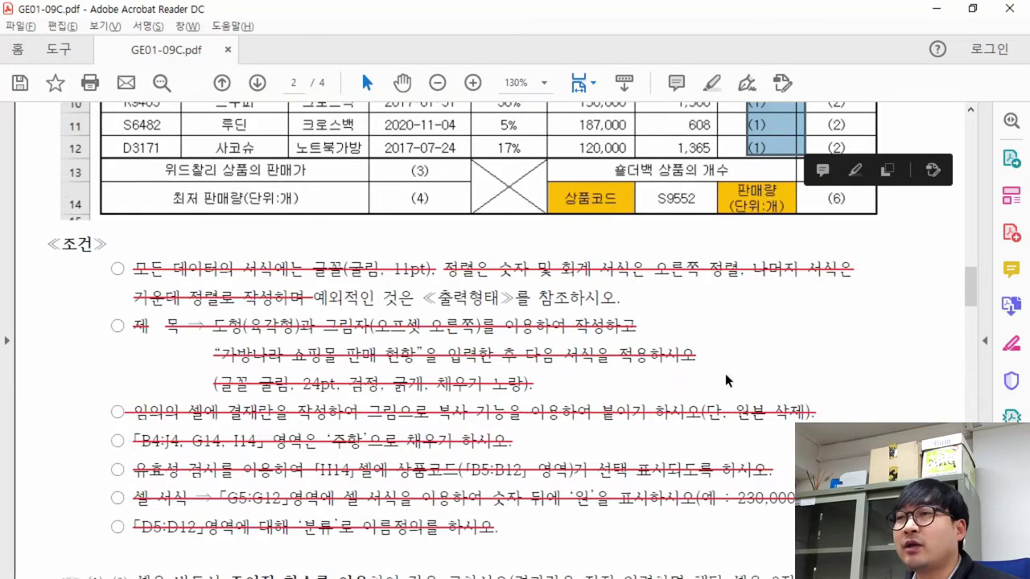
Read task (1) on 매출 순위 in the PDF for its required function, and select cell I5 in the Excel sheet
scroll(278, 353, down, 4)
drag(133, 231, 203, 230)
key(alt+Tab)
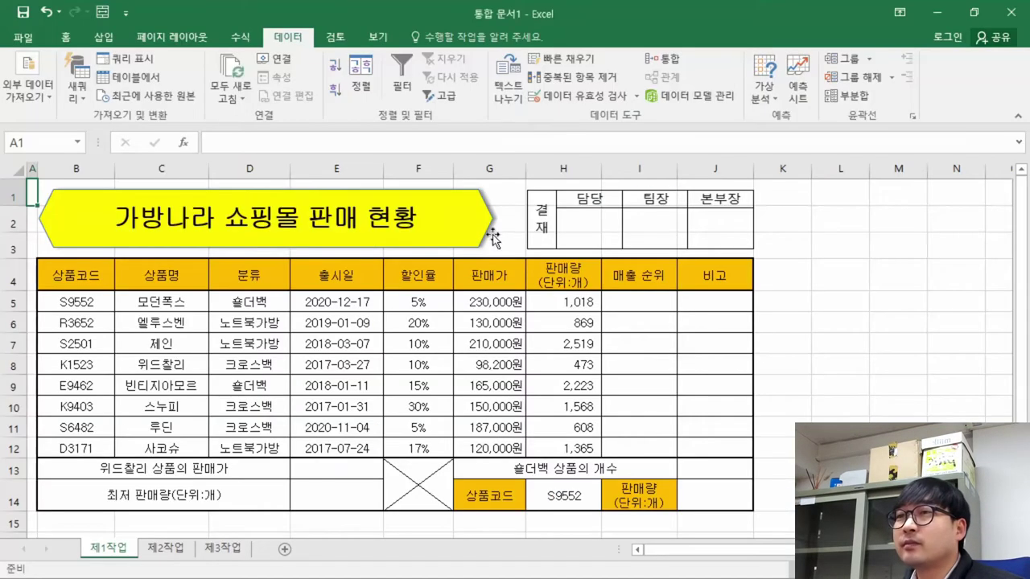
click(644, 302)
scroll(668, 338, down, 1)
key(alt+Tab)
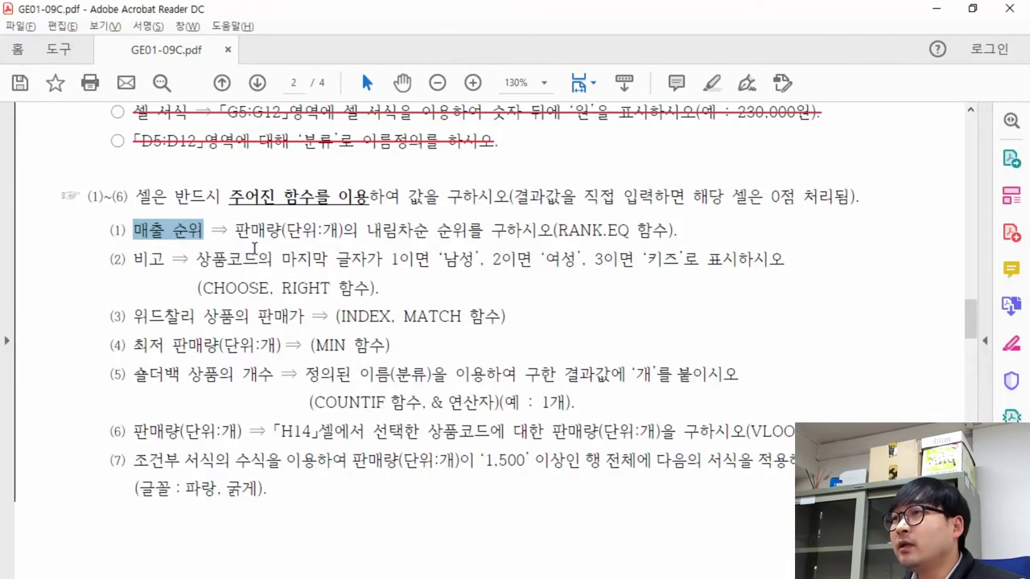
drag(239, 233, 629, 240)
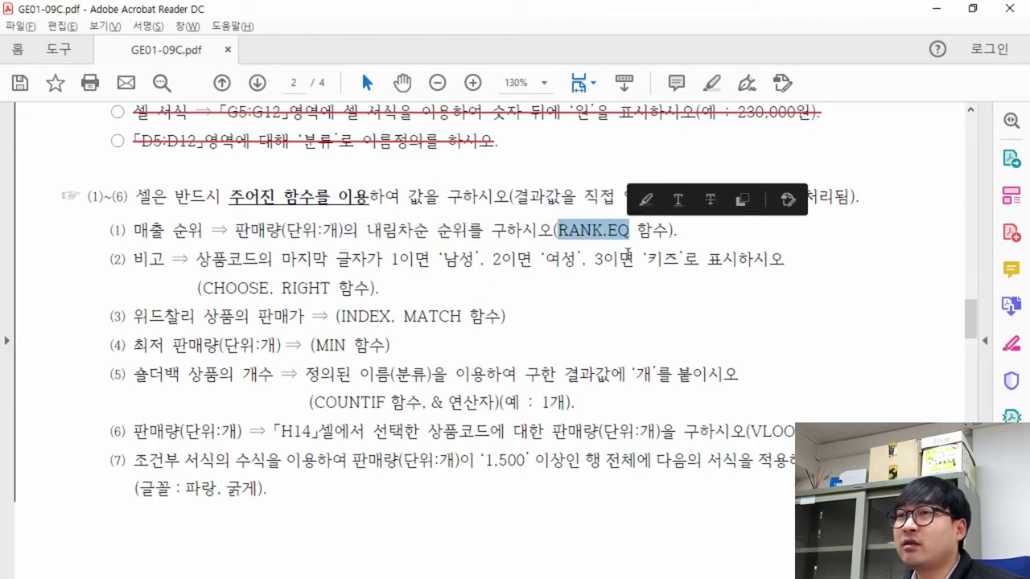
Switch to Excel, start a RANK.EQ formula in cell I5 and open its function arguments
key(alt+Tab)
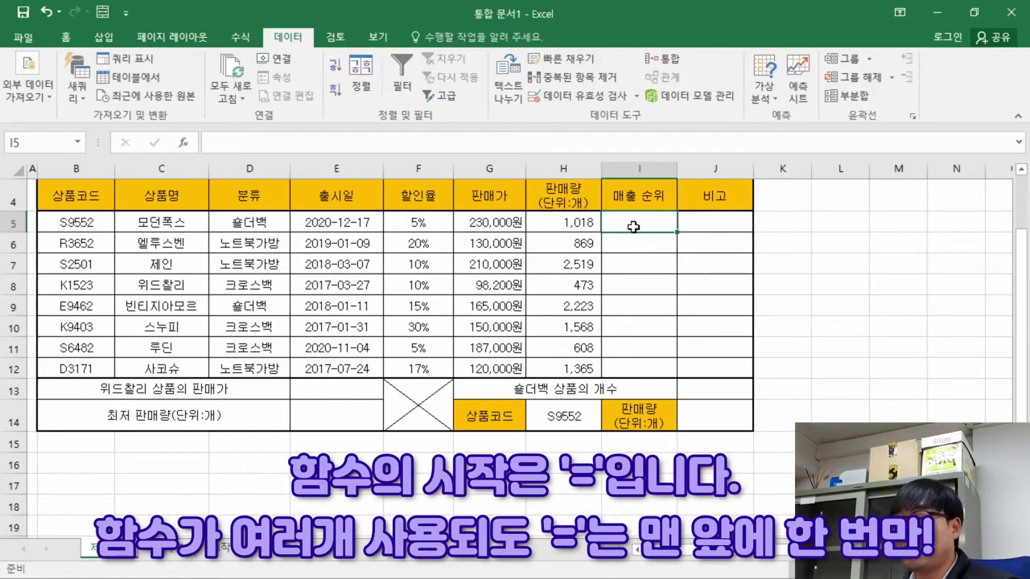
text(=)
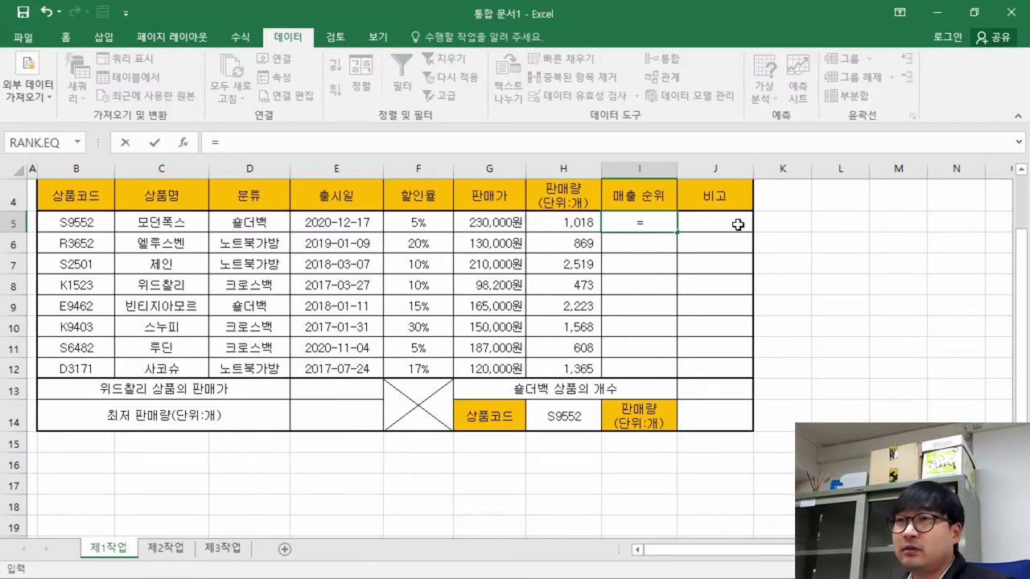
text(r)
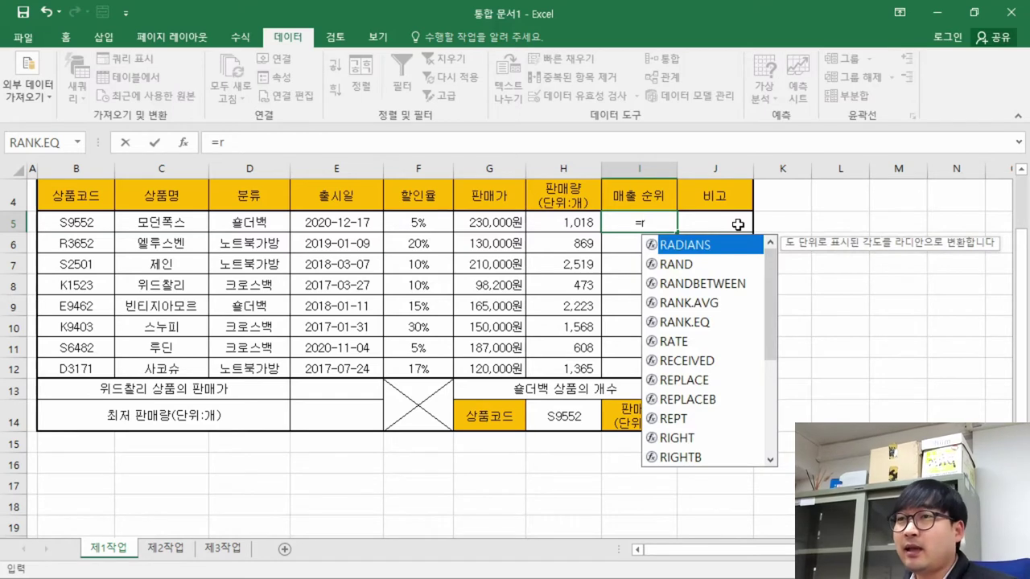
text(an)
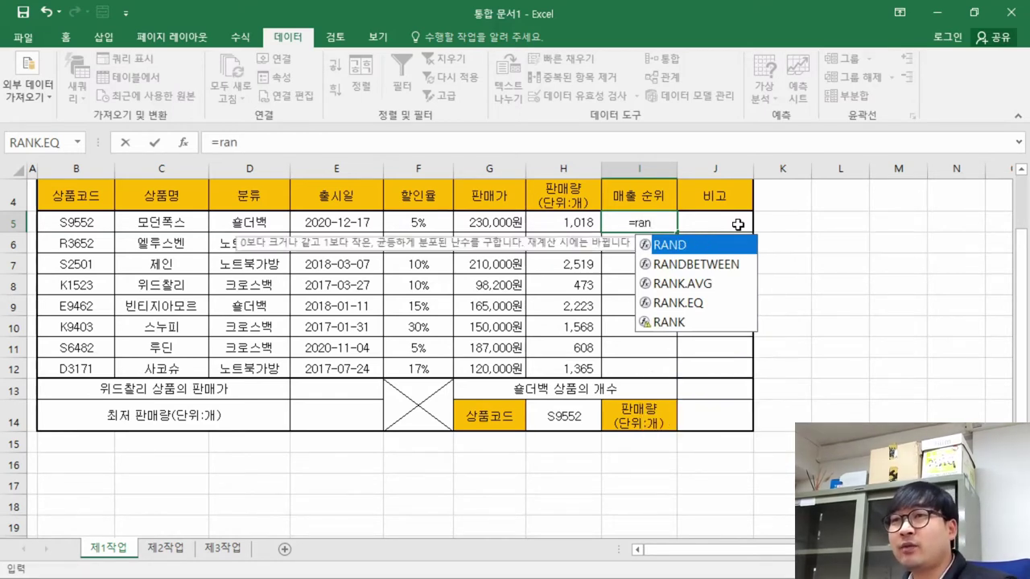
click(693, 309)
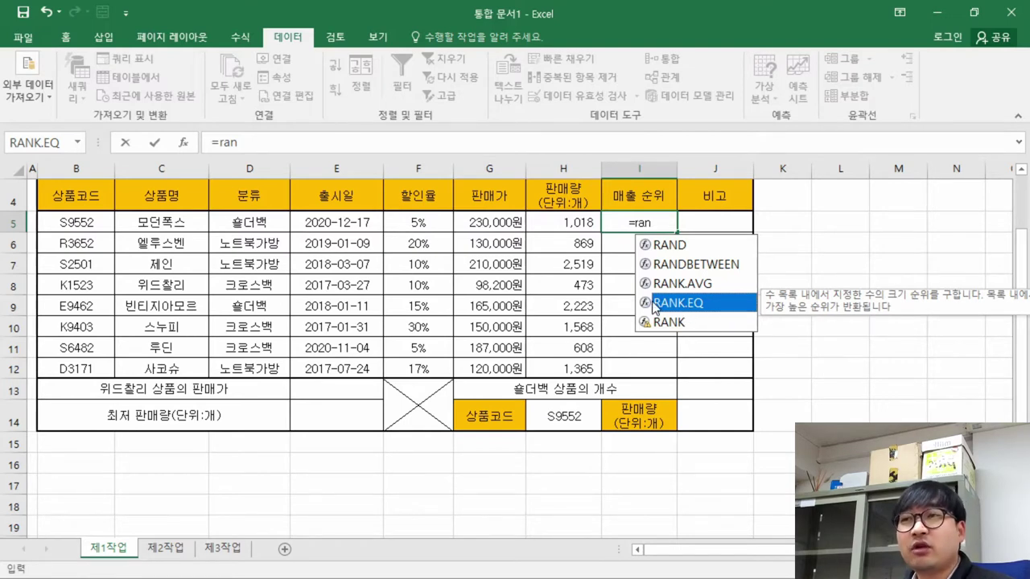
double_click(687, 303)
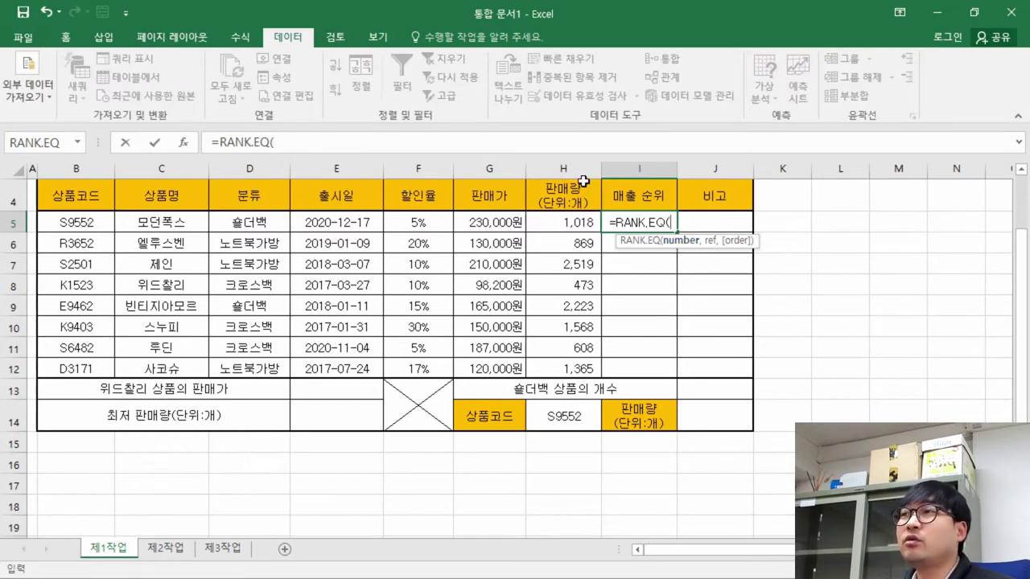
click(194, 147)
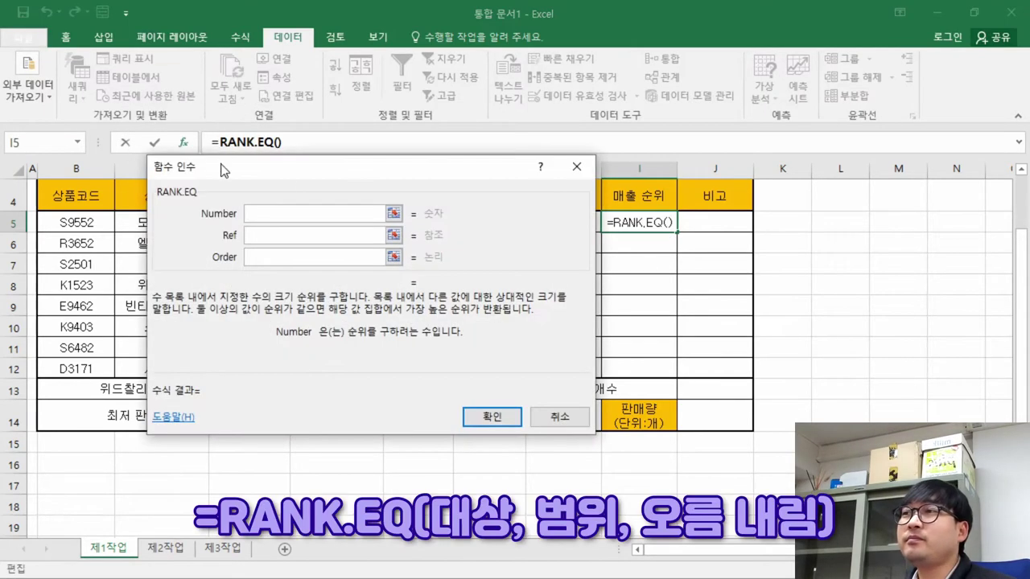
mouse_move(306, 175)
mouse_down()
mouse_move(366, 173)
mouse_move(276, 178)
mouse_move(303, 177)
mouse_up()
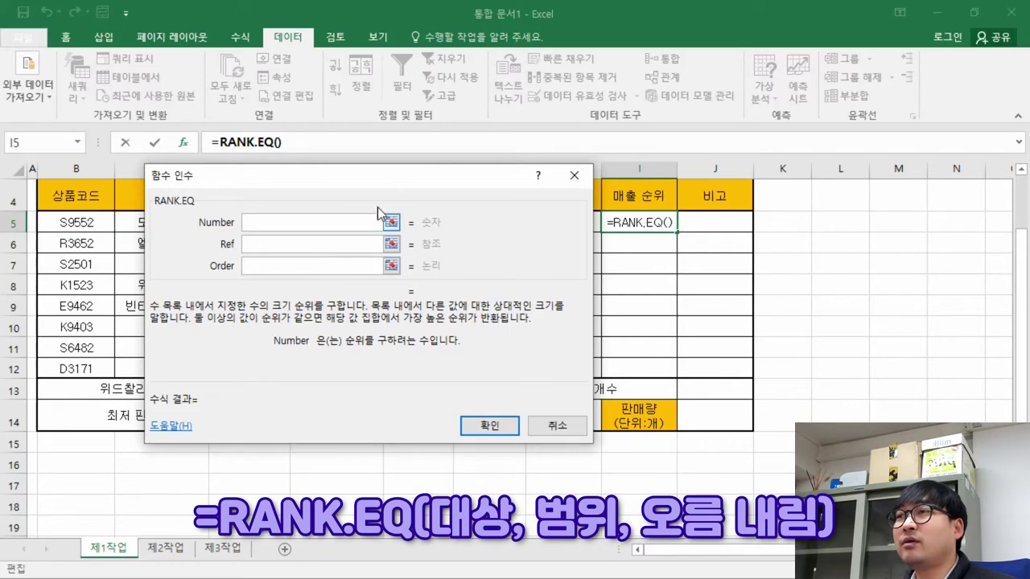
Recheck in the PDF which column task (1) ranks and in which sort order
key(alt+Tab)
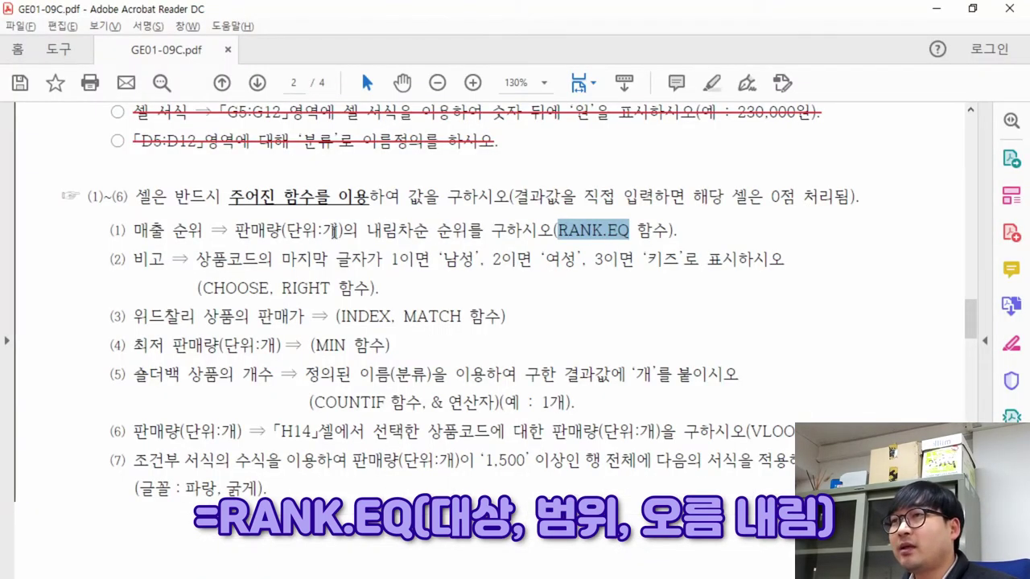
click(385, 230)
drag(367, 230, 483, 230)
key(alt+Tab)
Complete the RANK.EQ function with Number H5, Ref H5:H12 and an empty Order, and confirm it
drag(329, 186, 253, 181)
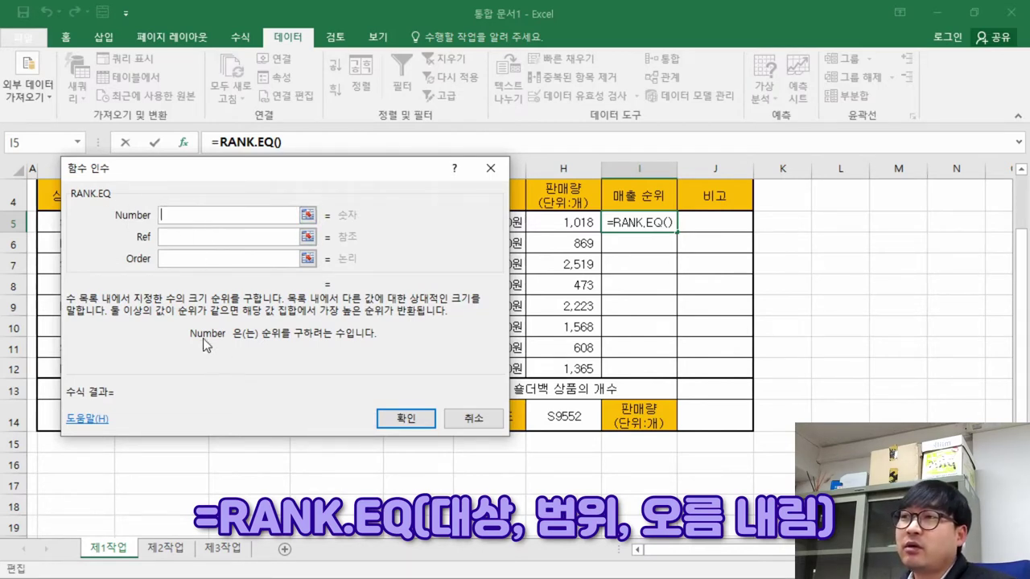
click(286, 341)
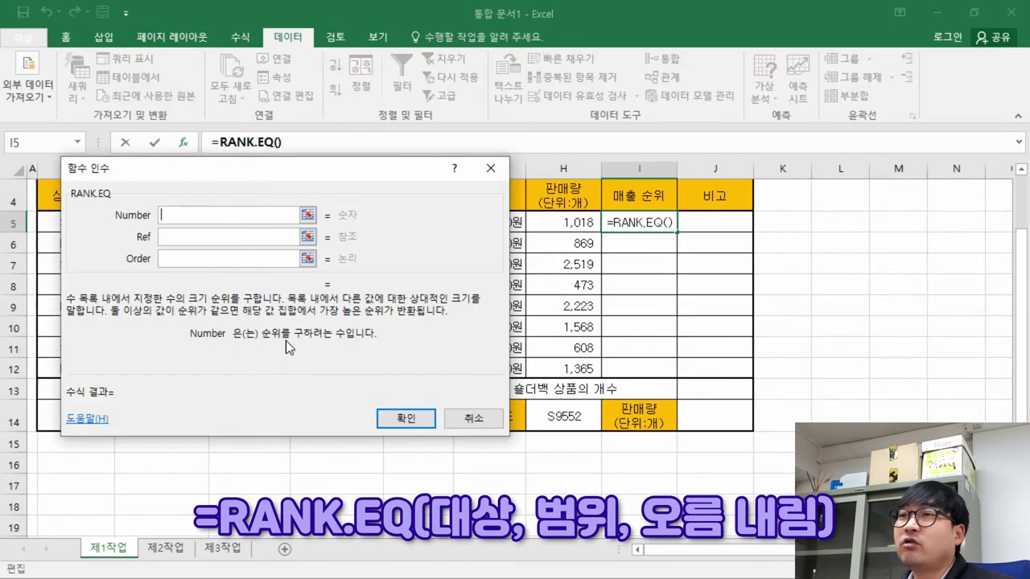
click(577, 221)
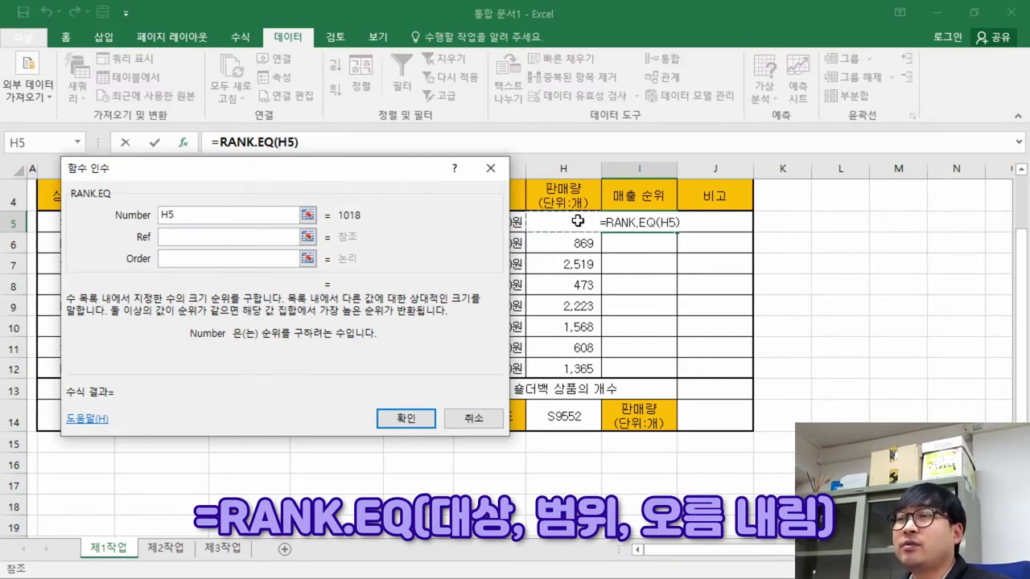
click(184, 237)
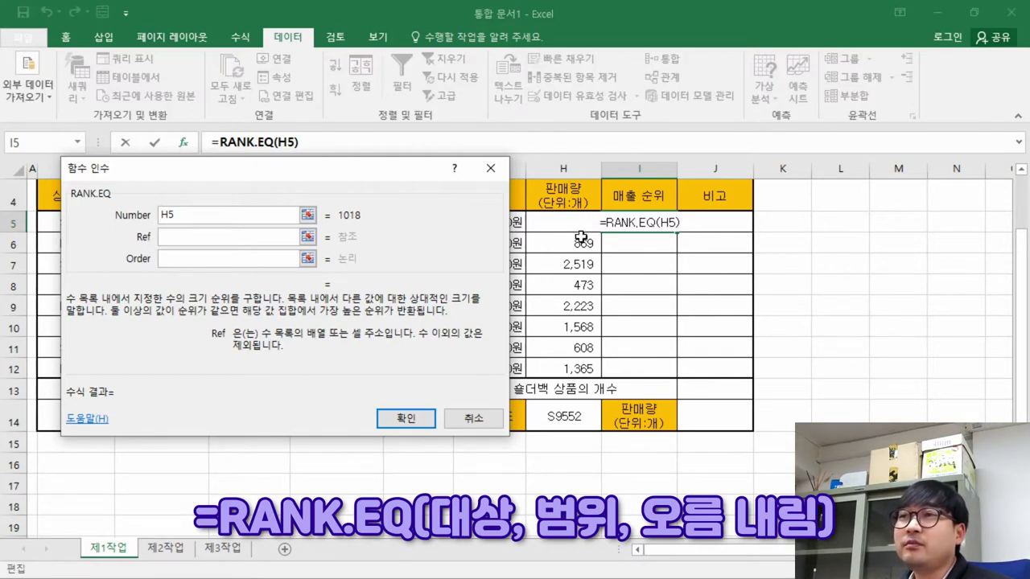
drag(541, 225, 553, 359)
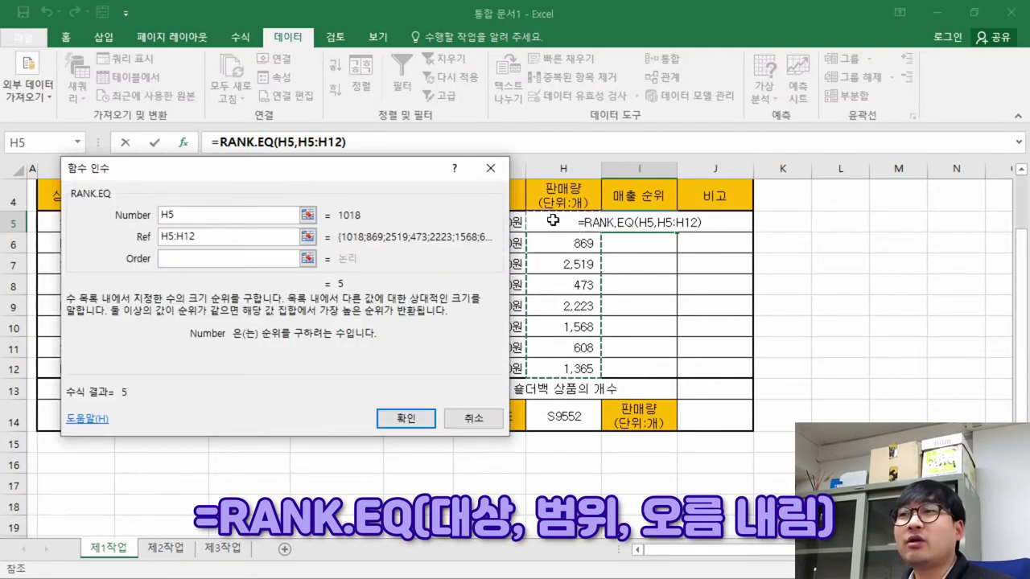
click(212, 259)
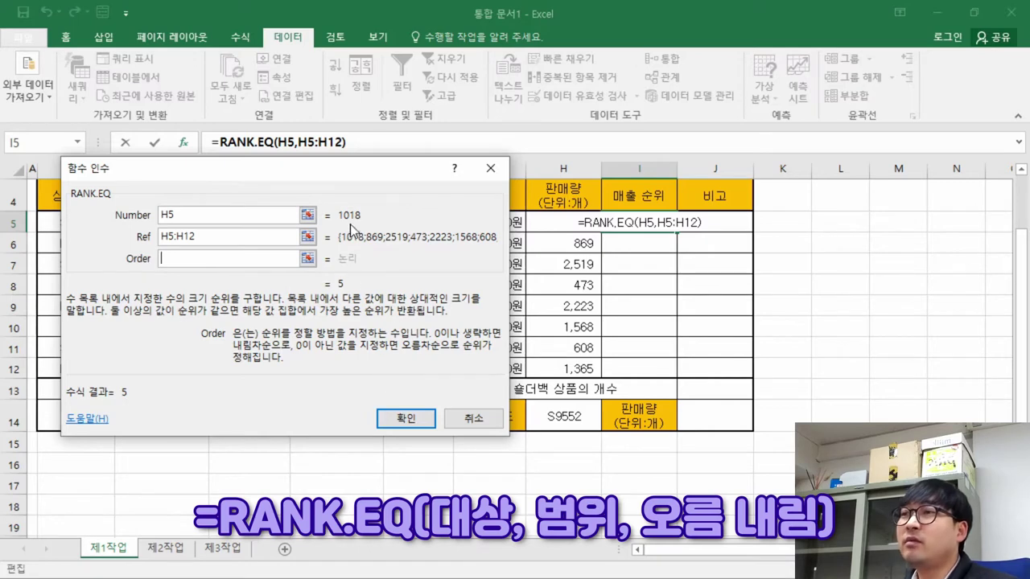
key(ctrl)
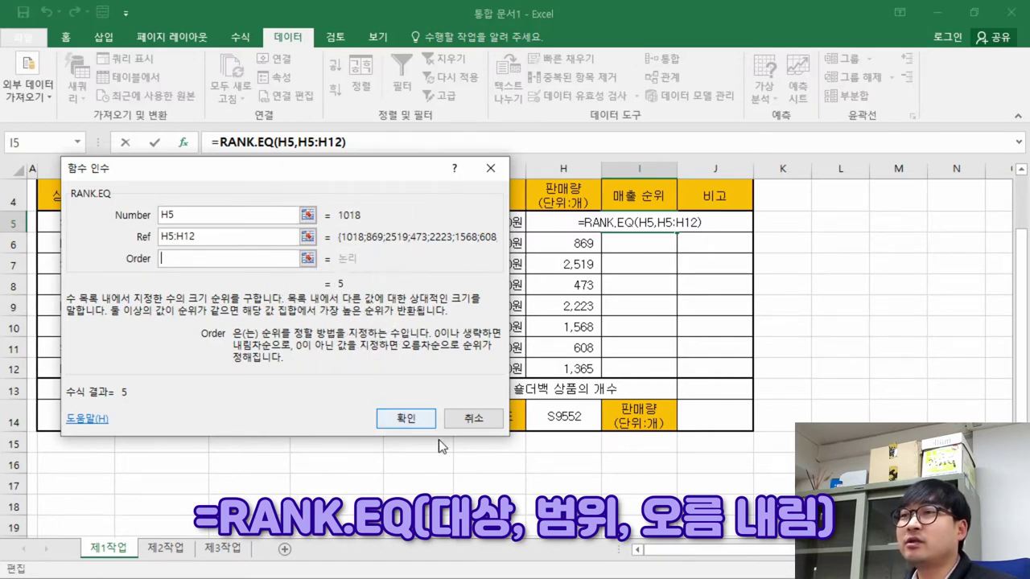
click(408, 420)
Compare the sales volumes in H5:H12 with the rank formula in I5, and review the function required in the PDF
key(ctrl)
drag(585, 226, 592, 370)
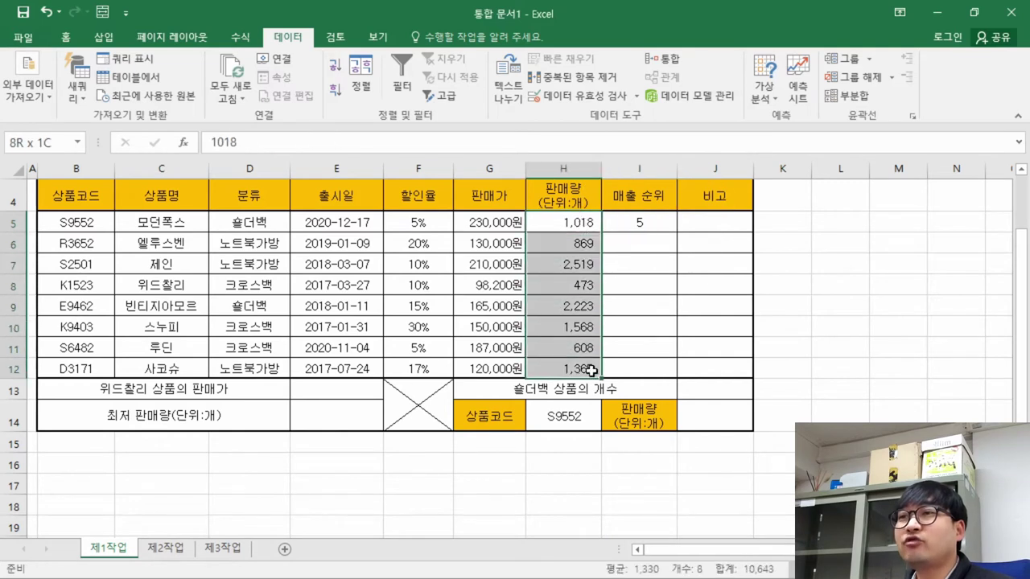
click(581, 225)
key(ctrl)
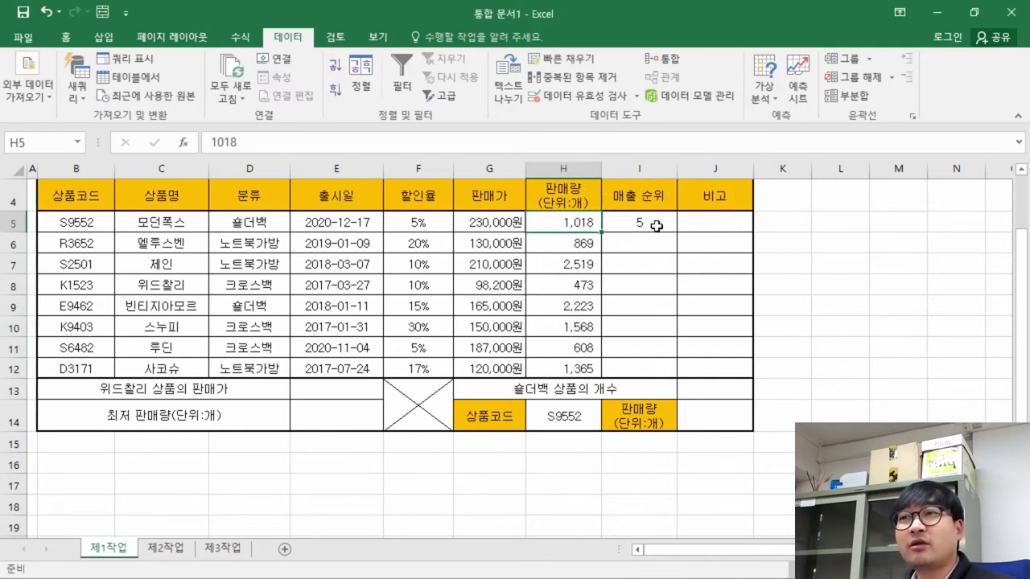
click(657, 226)
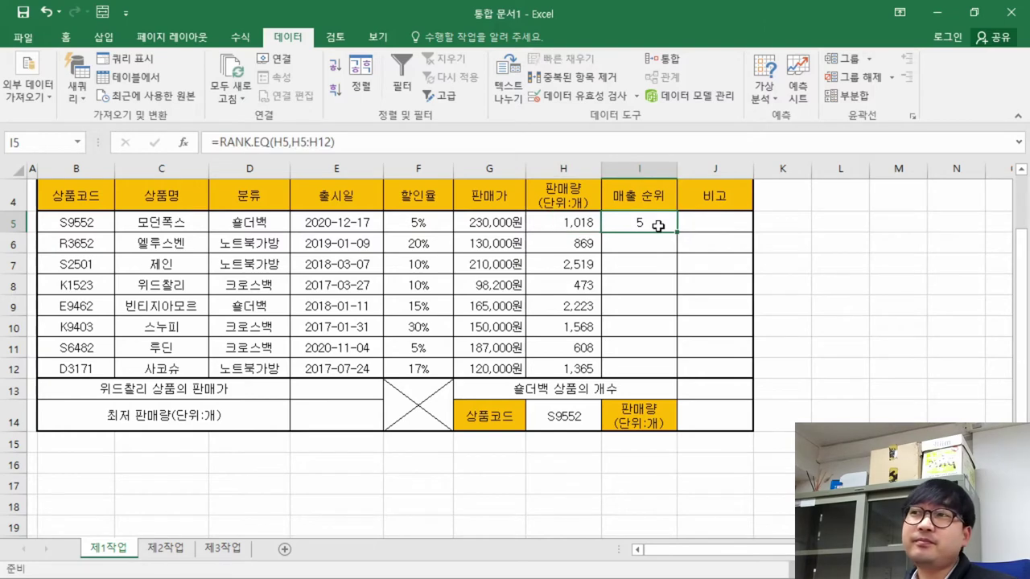
key(alt+Tab)
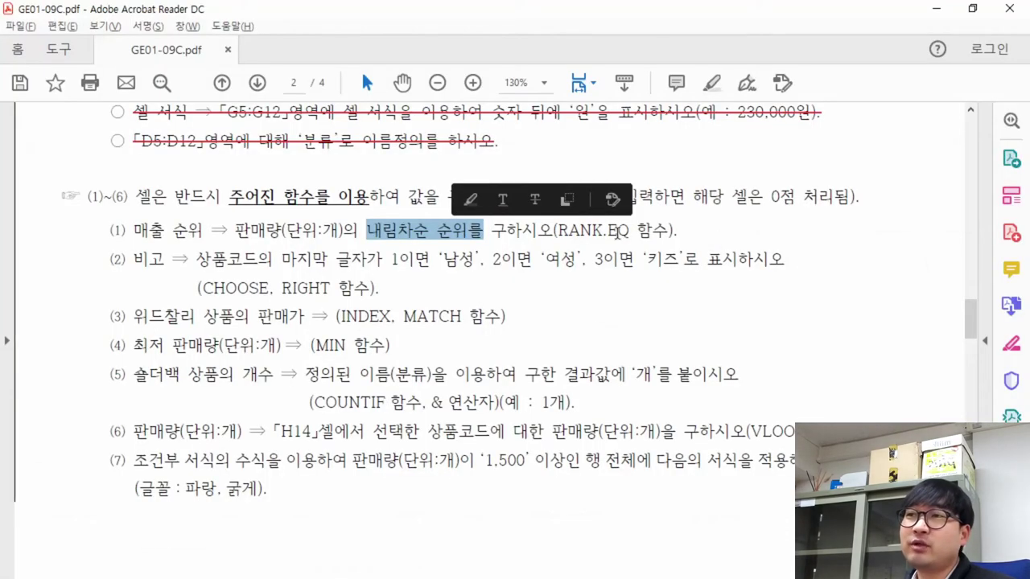
drag(558, 231, 630, 231)
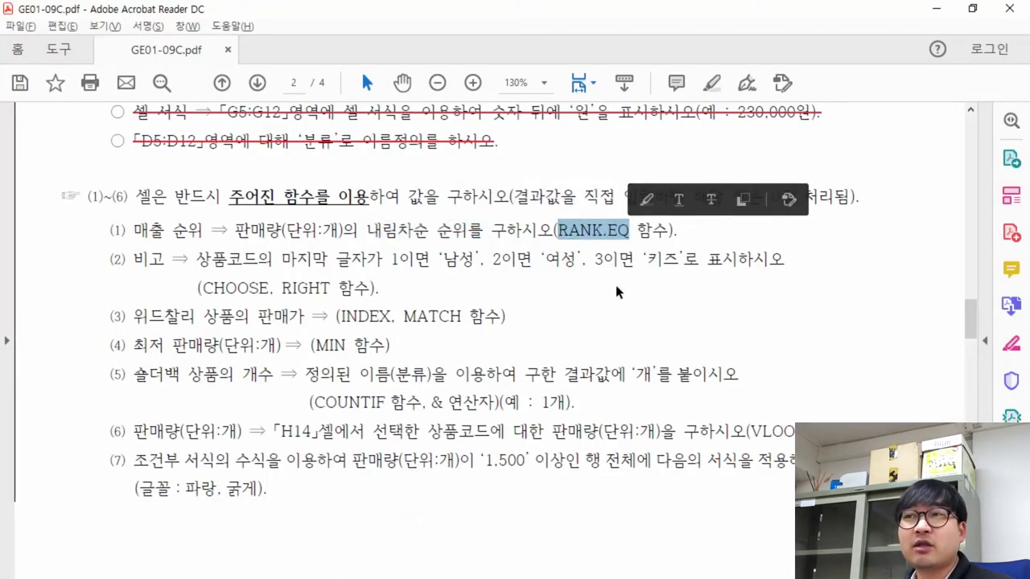
key(alt+Tab)
Try filling the rank formula from I5 down to I12, and undo the fill
click(641, 263)
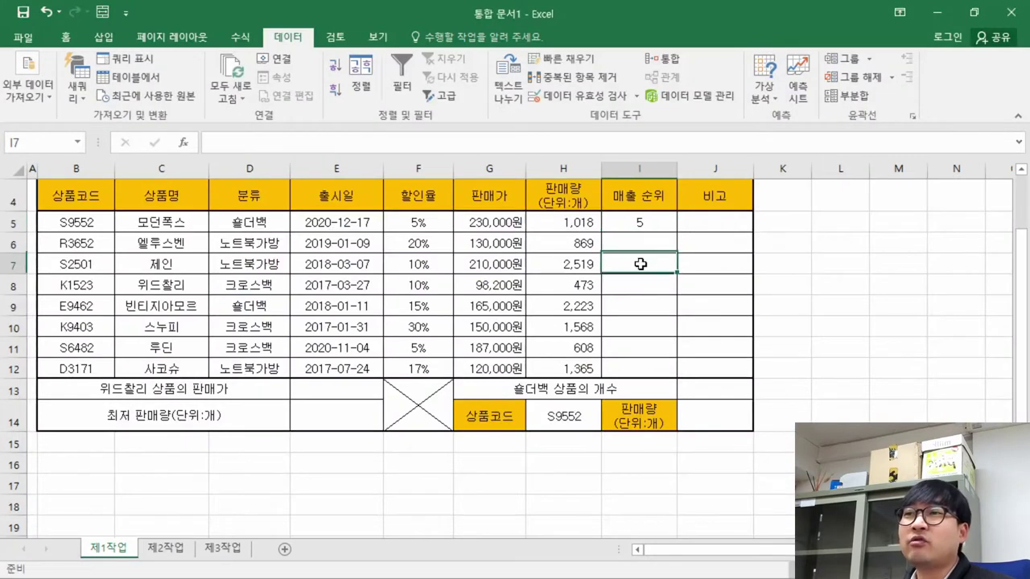
click(658, 223)
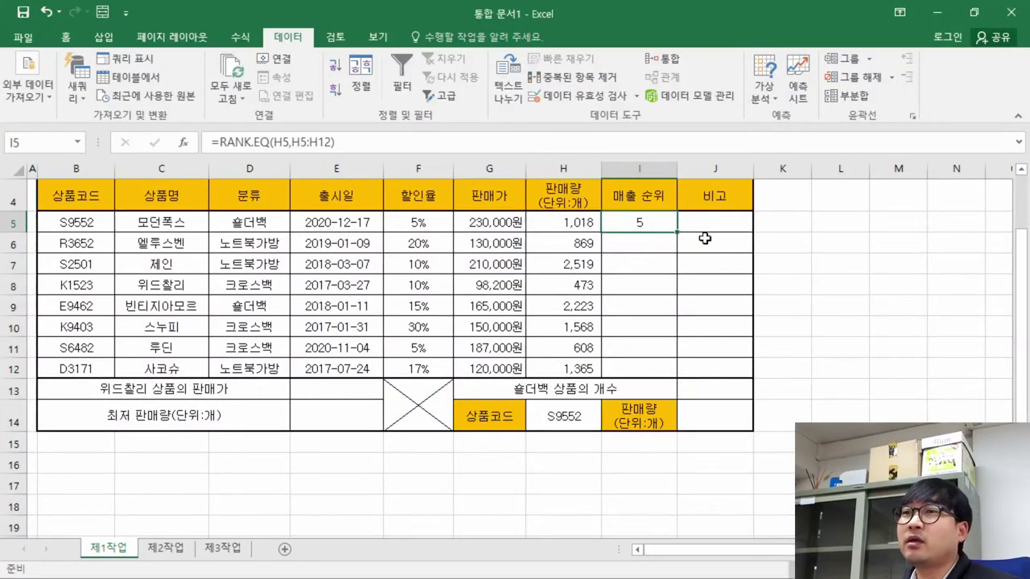
drag(677, 234, 679, 381)
key(ctrl+c)
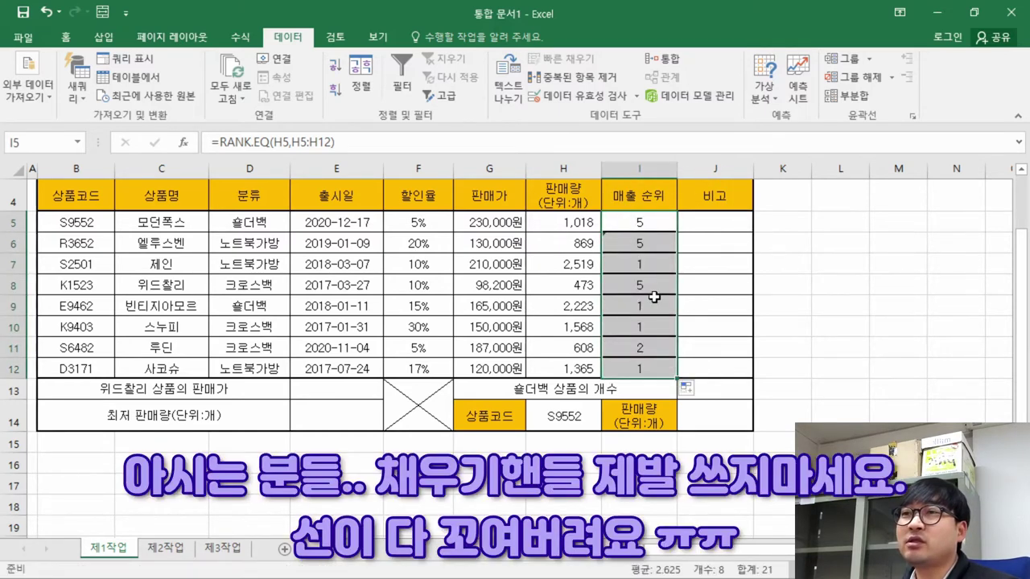
click(544, 282)
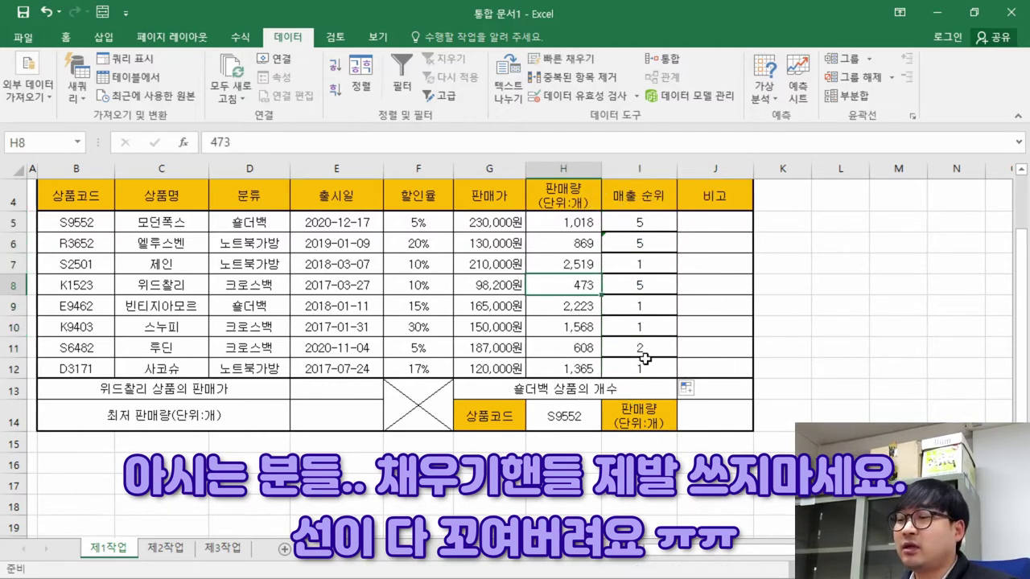
key(ctrl+z)
key(ctrl+z)
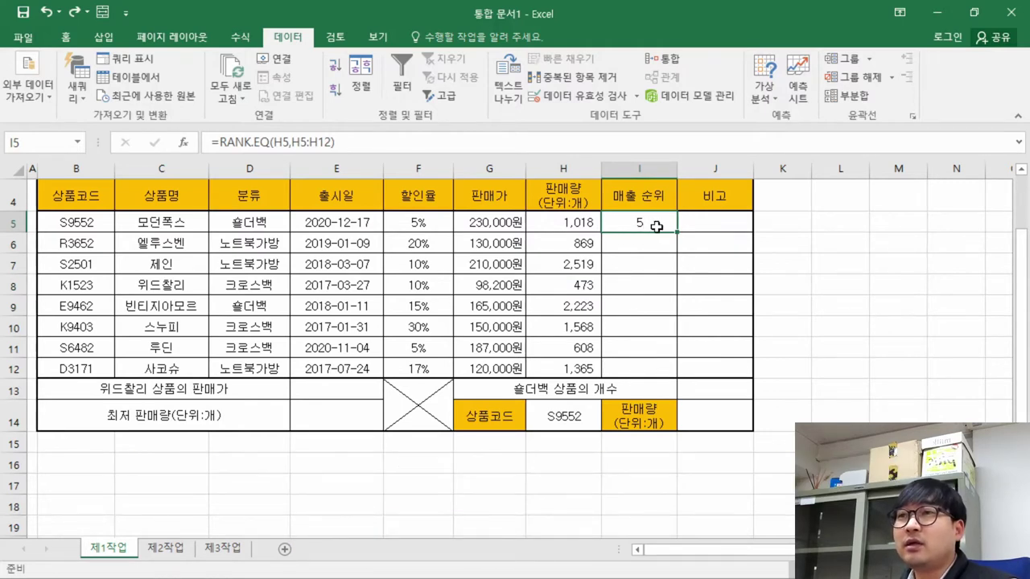
Copy the rank formula in I5 and paste only the formula into I6:I12
right_click(645, 224)
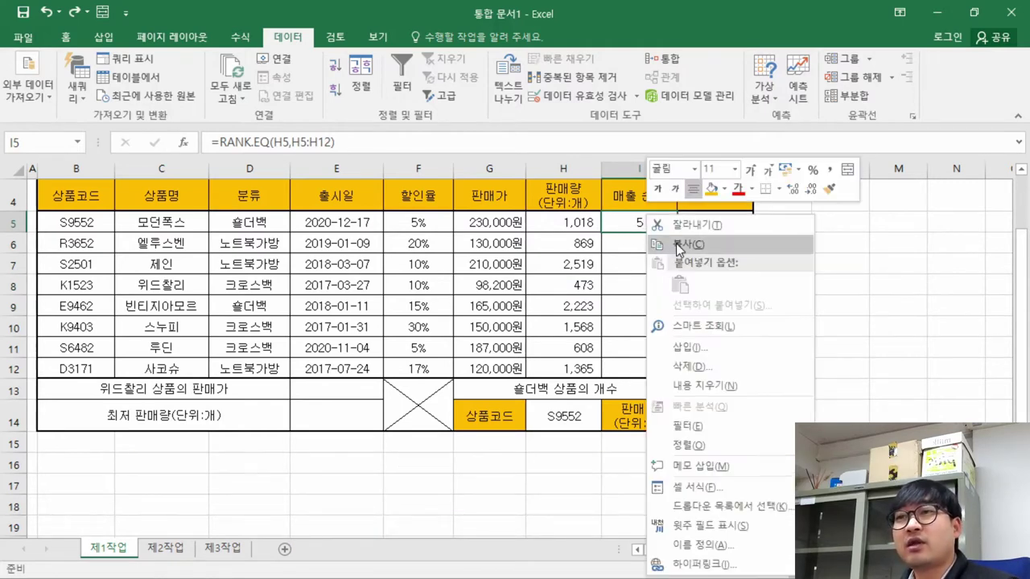
click(711, 245)
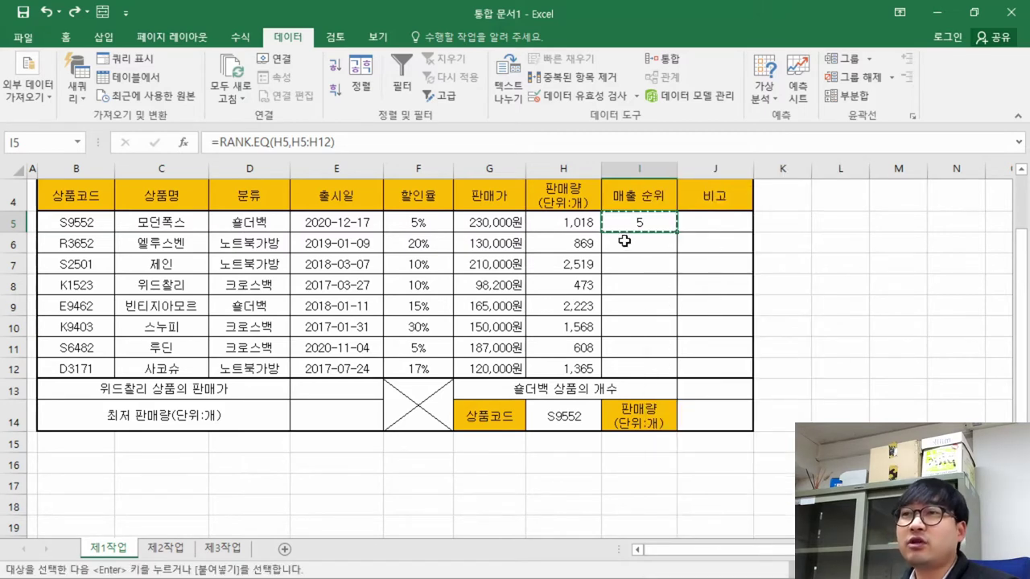
drag(644, 248, 650, 364)
right_click(641, 283)
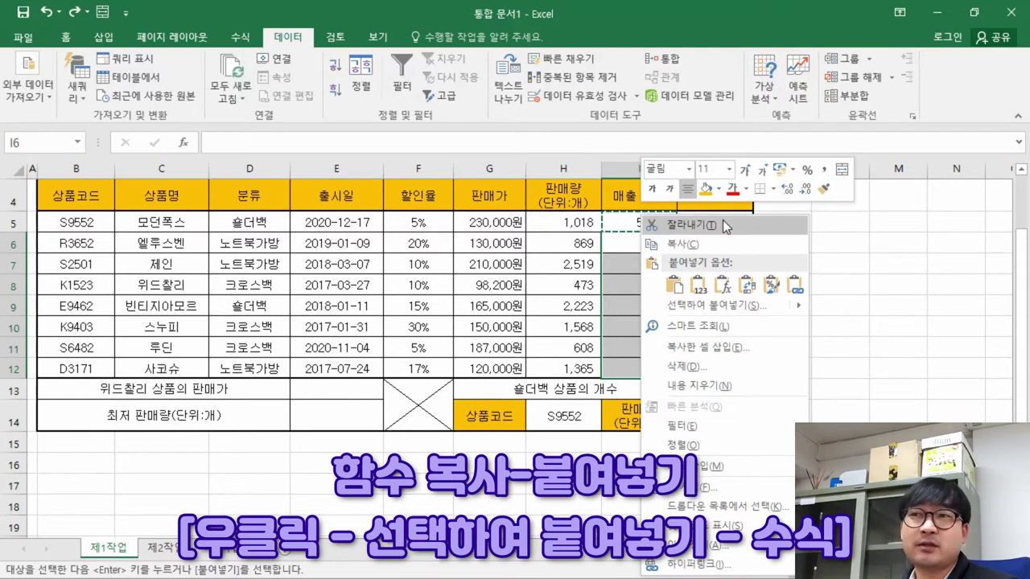
click(723, 285)
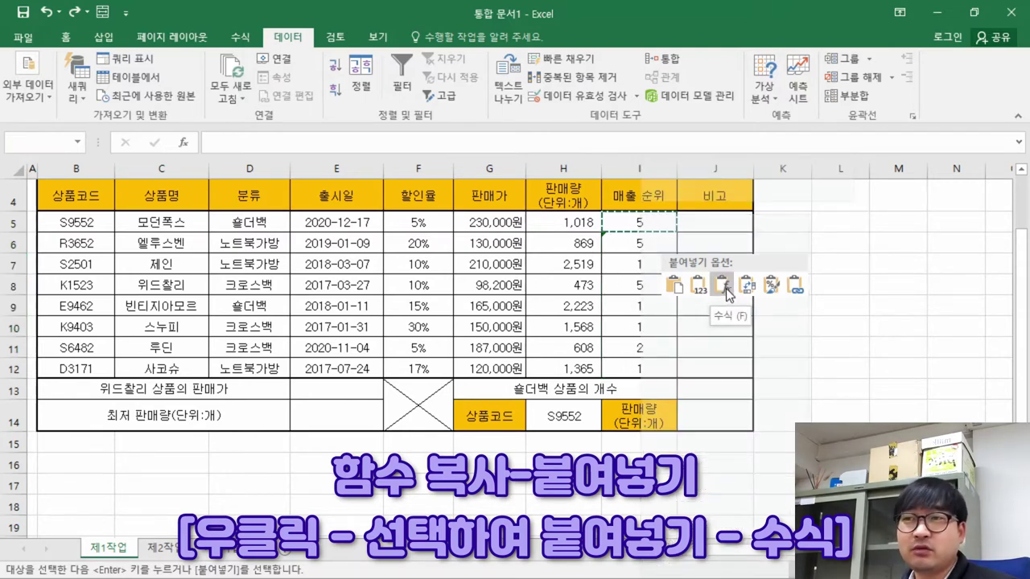
Check the pasted rank formulas down the 매출 순위 column against the sales volumes in column H
click(658, 256)
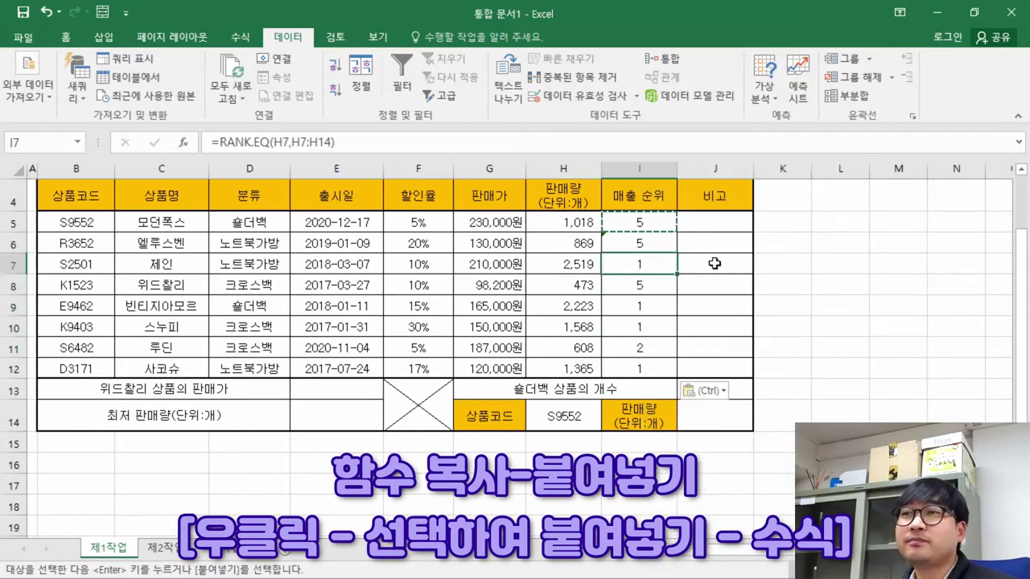
click(715, 264)
click(549, 279)
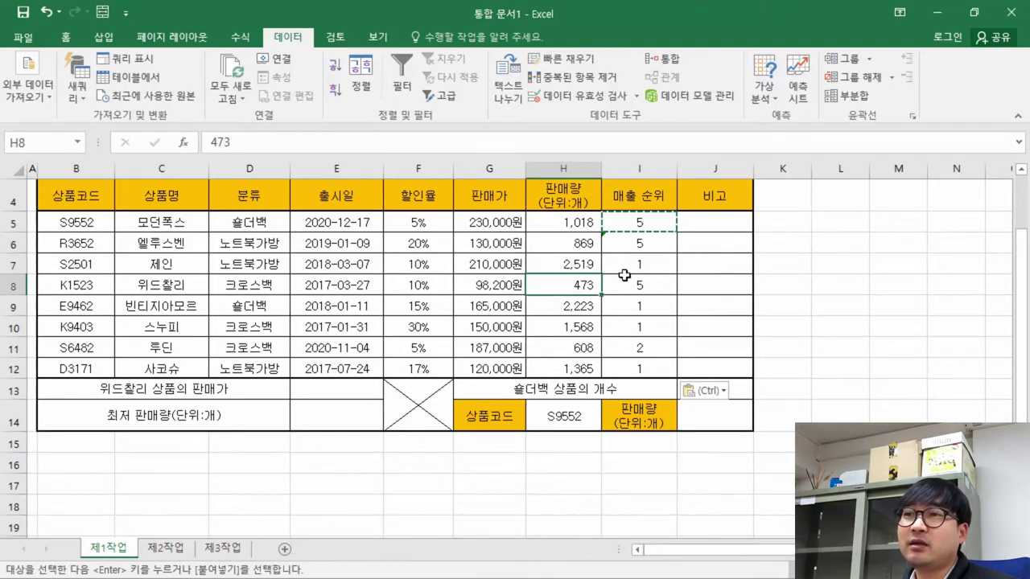
click(650, 227)
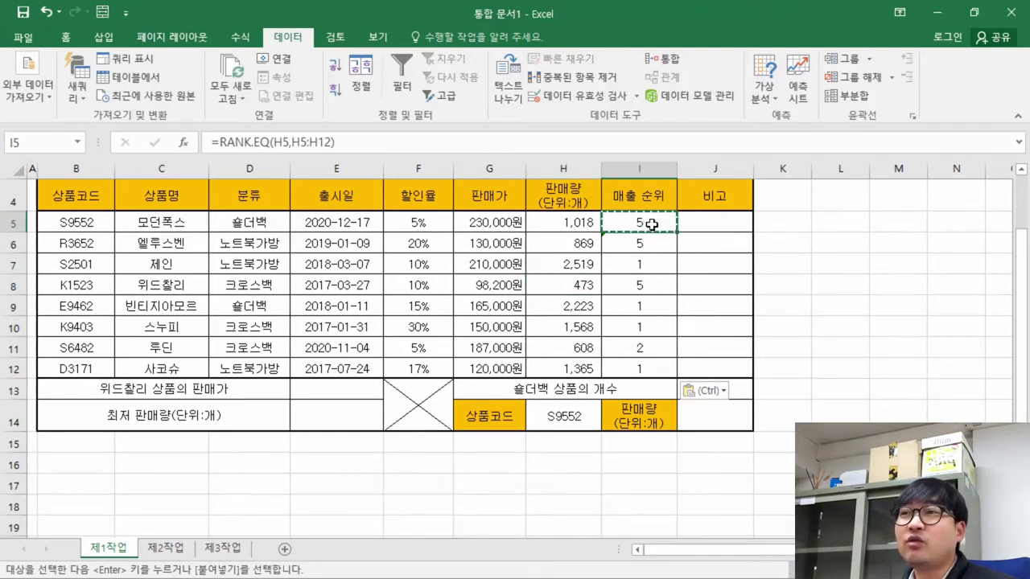
click(654, 240)
click(487, 243)
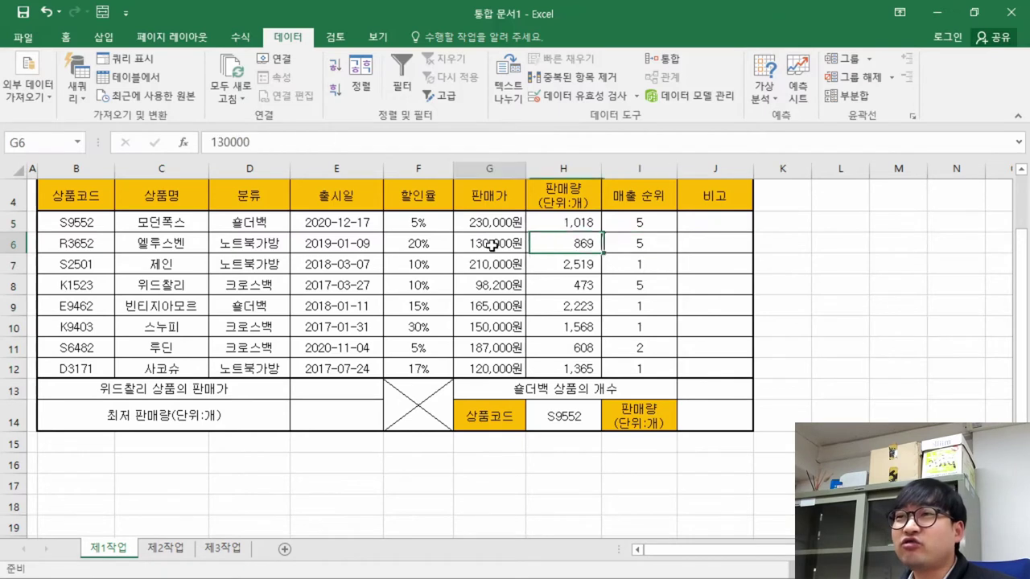
click(644, 288)
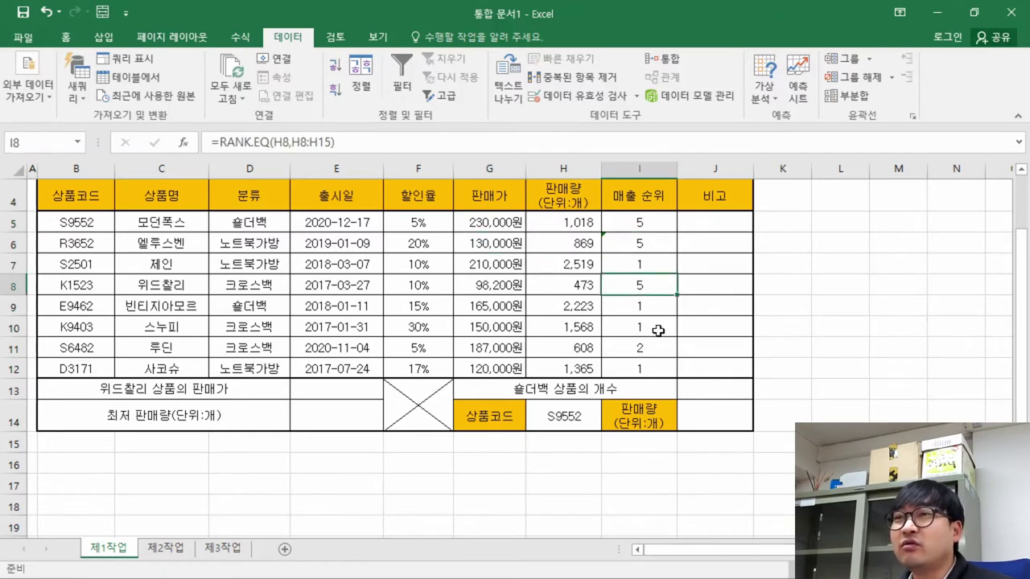
key(Up)
key(Down)
key(Down)
key(Down)
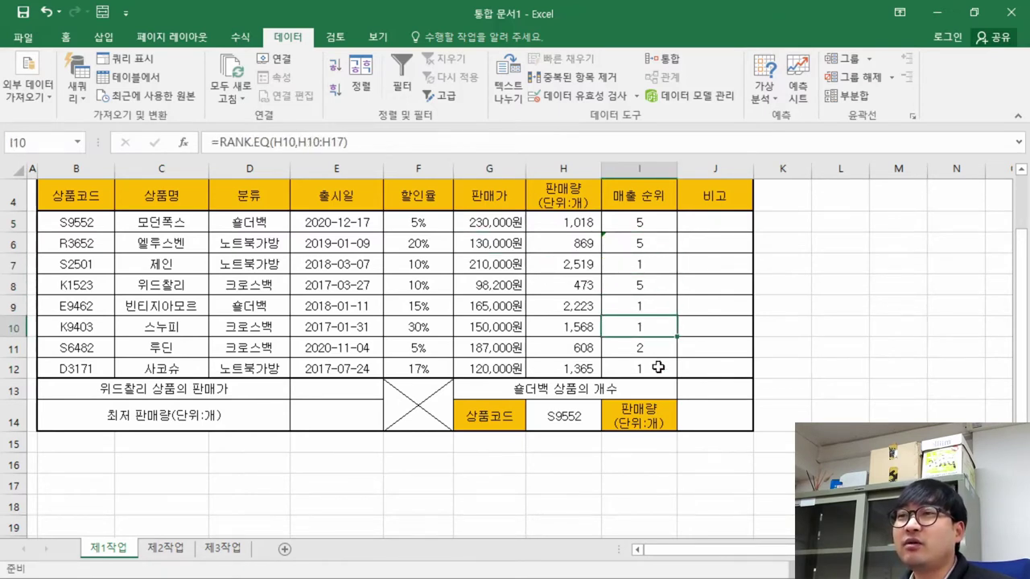
click(658, 367)
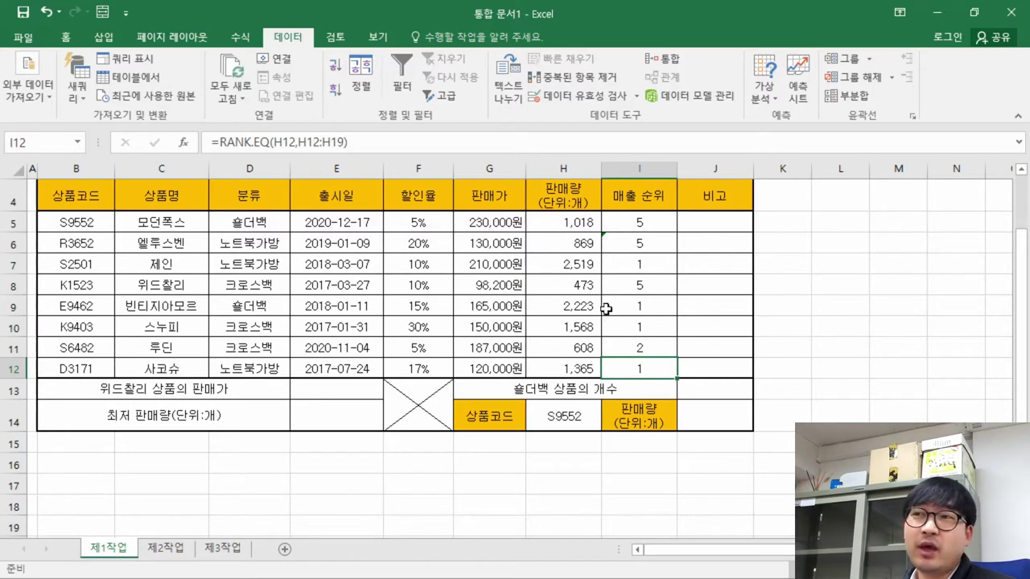
Examine which cell ranges the RANK.EQ formulas in I5, I6 and I7 reference
click(638, 220)
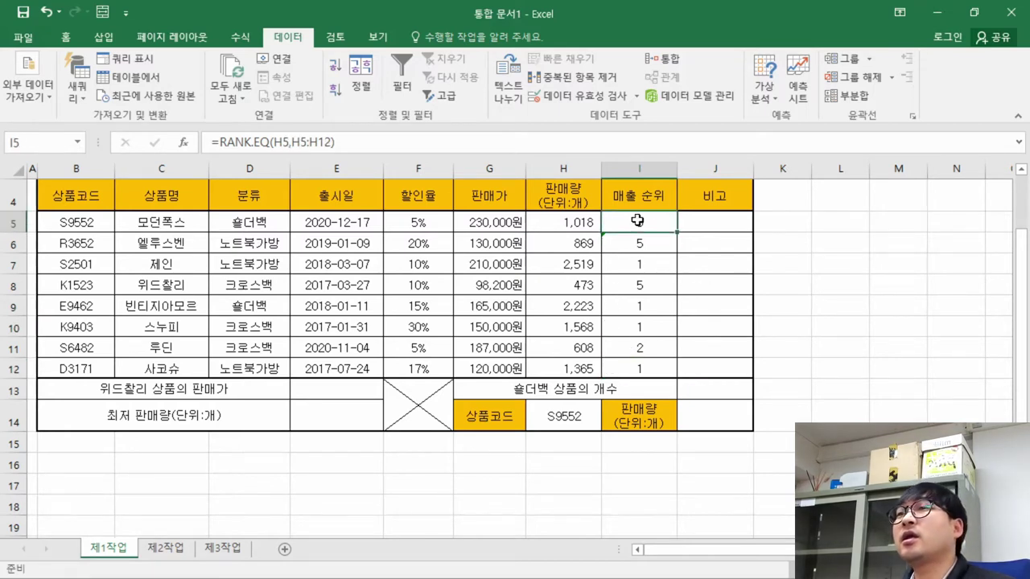
double_click(637, 220)
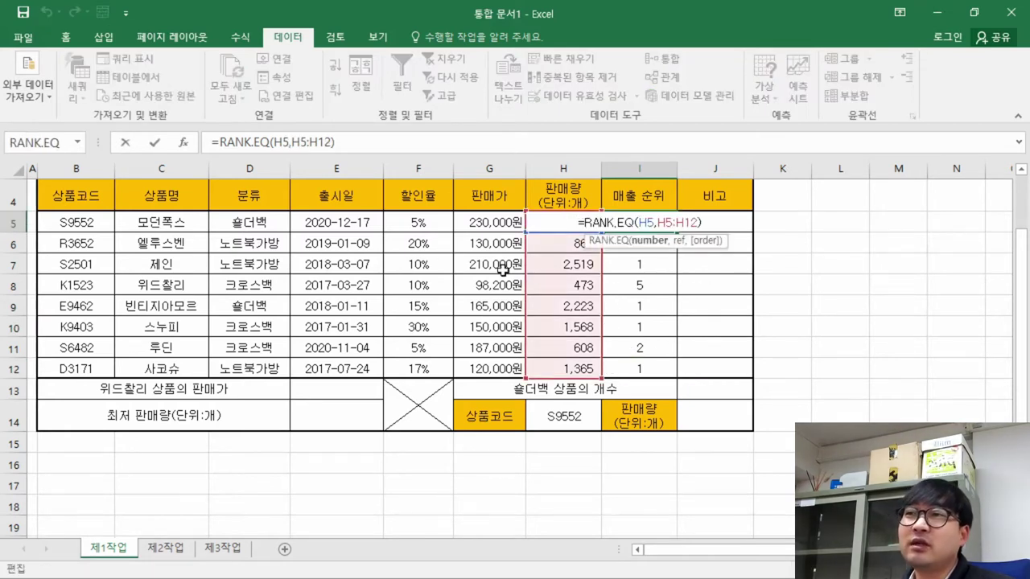
click(538, 222)
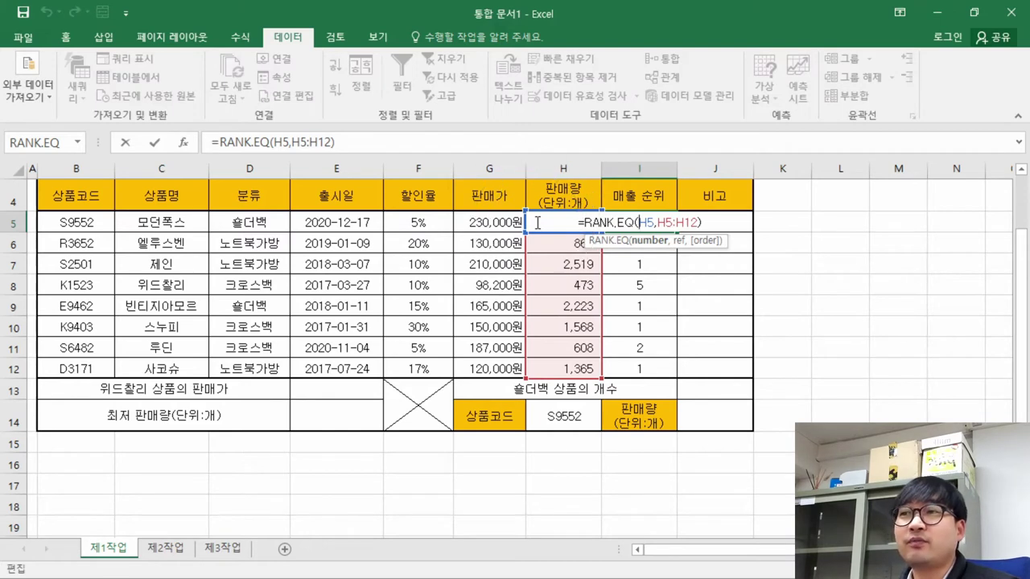
key(Return)
double_click(648, 243)
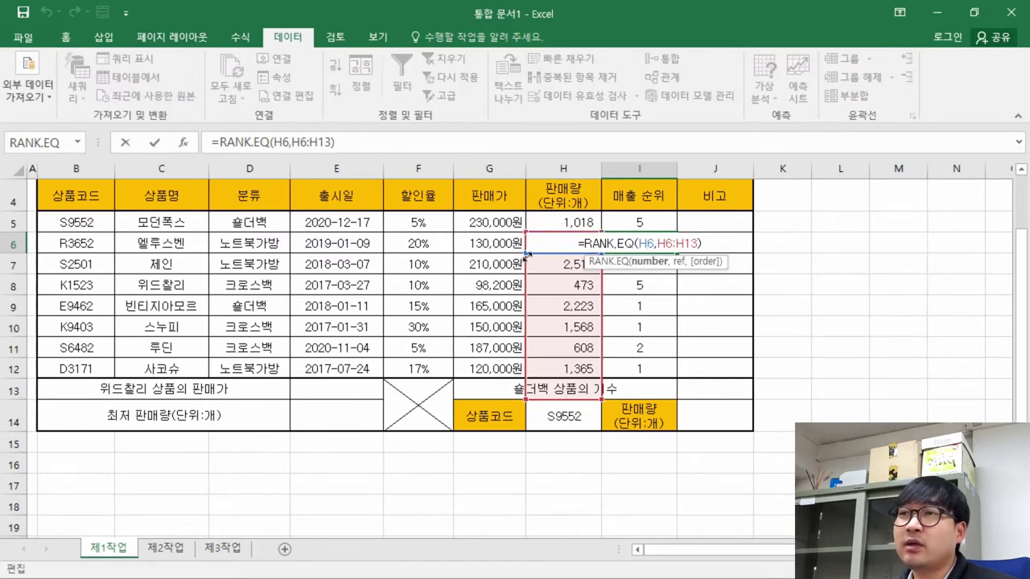
mouse_move(600, 319)
mouse_down()
mouse_move(601, 286)
mouse_move(601, 305)
mouse_up()
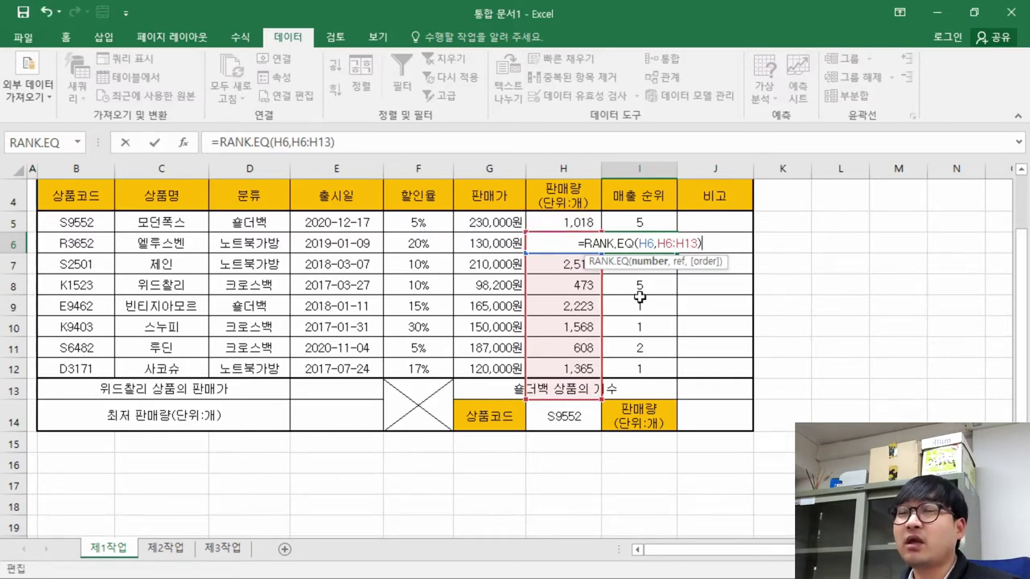
key(Return)
double_click(657, 264)
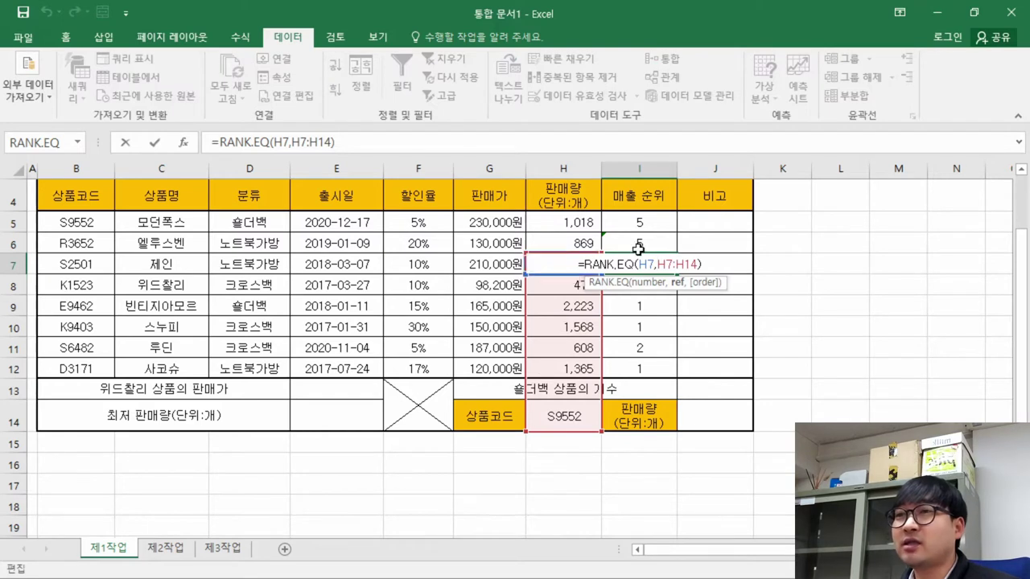
key(ctrl+Return)
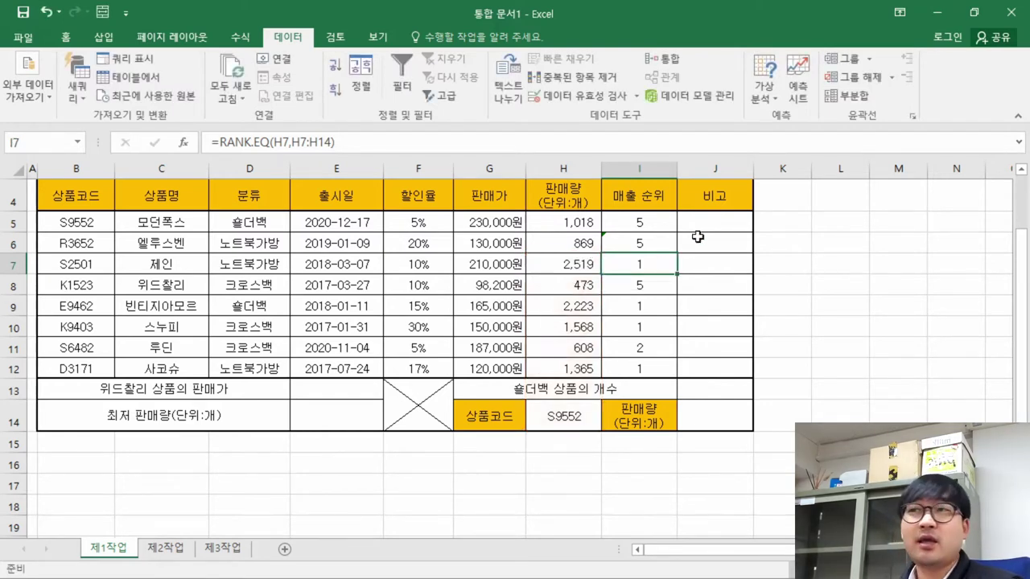
Recheck the Number and Ref ranges highlighted by the rank formula in I5
click(656, 226)
key(F2)
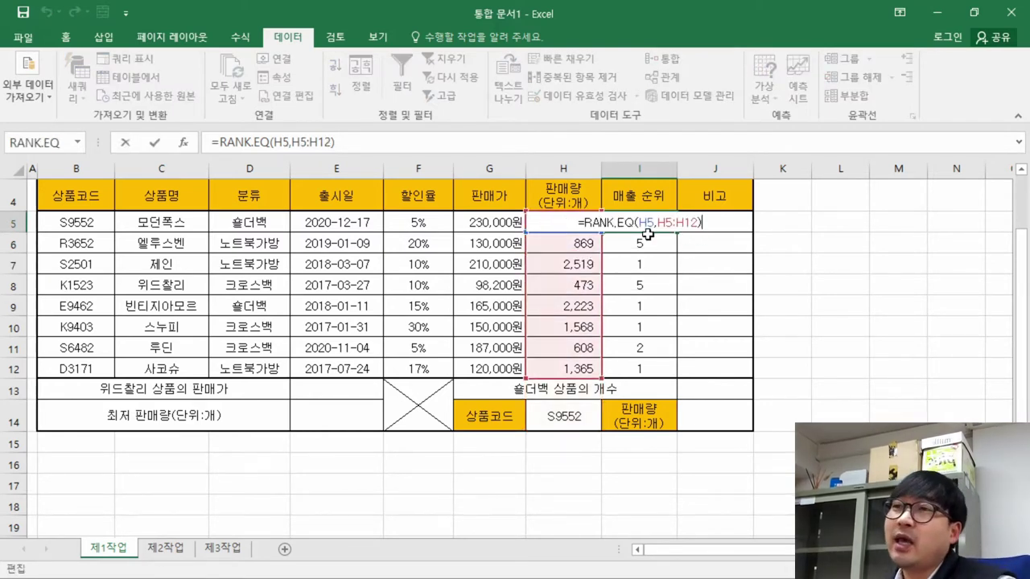
click(649, 224)
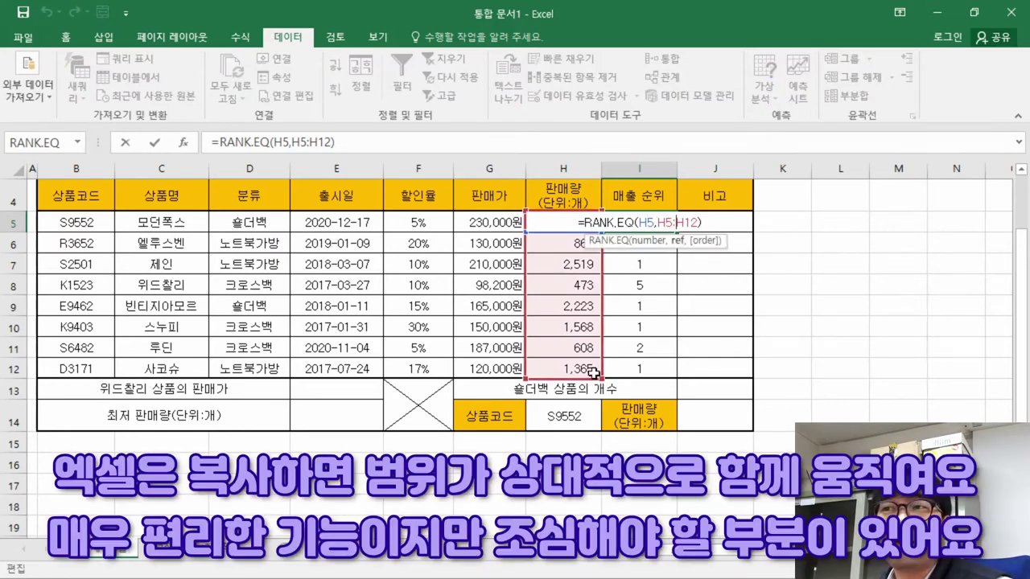
key(Escape)
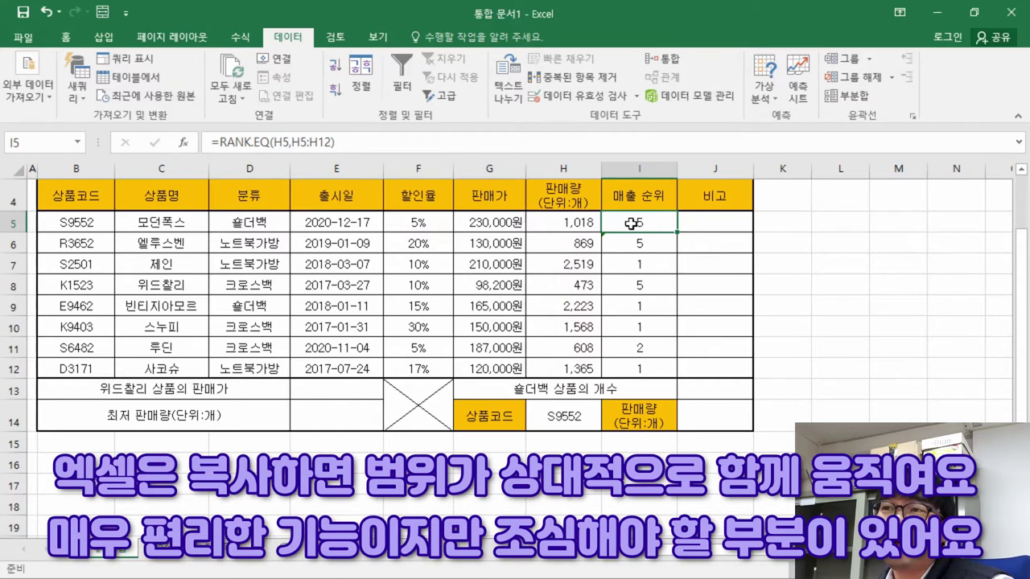
key(F2)
key(Escape)
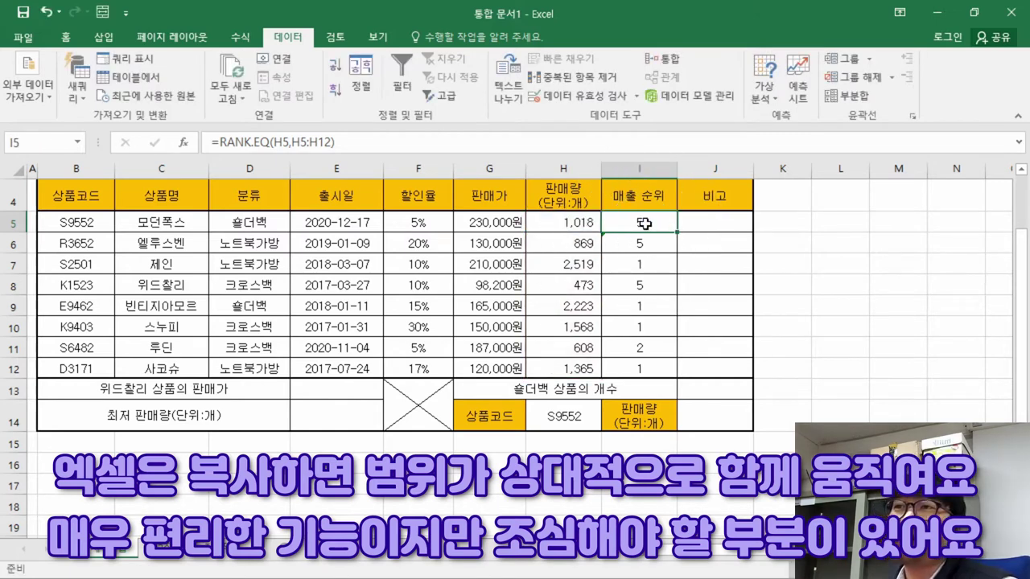
double_click(647, 224)
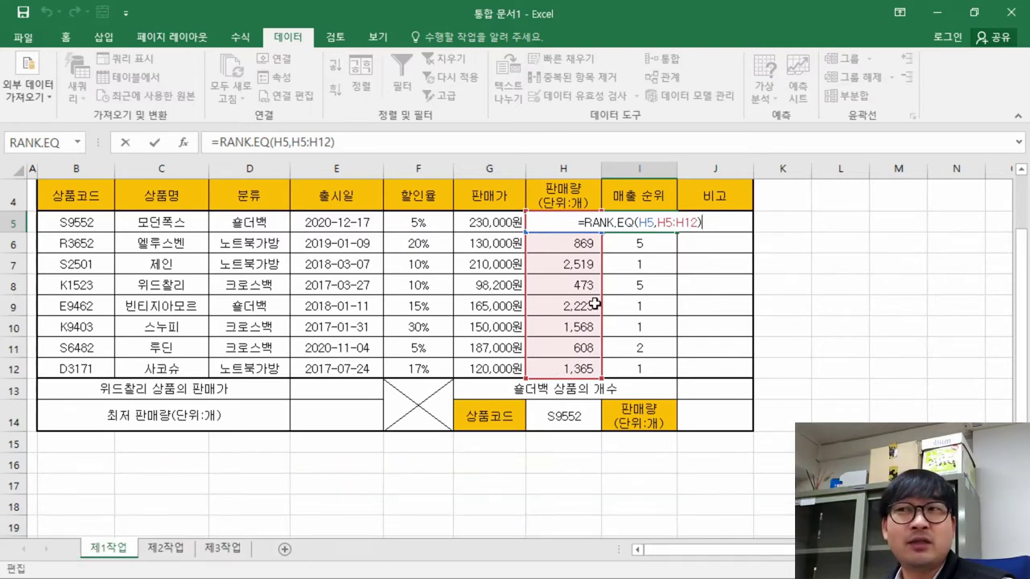
key(Return)
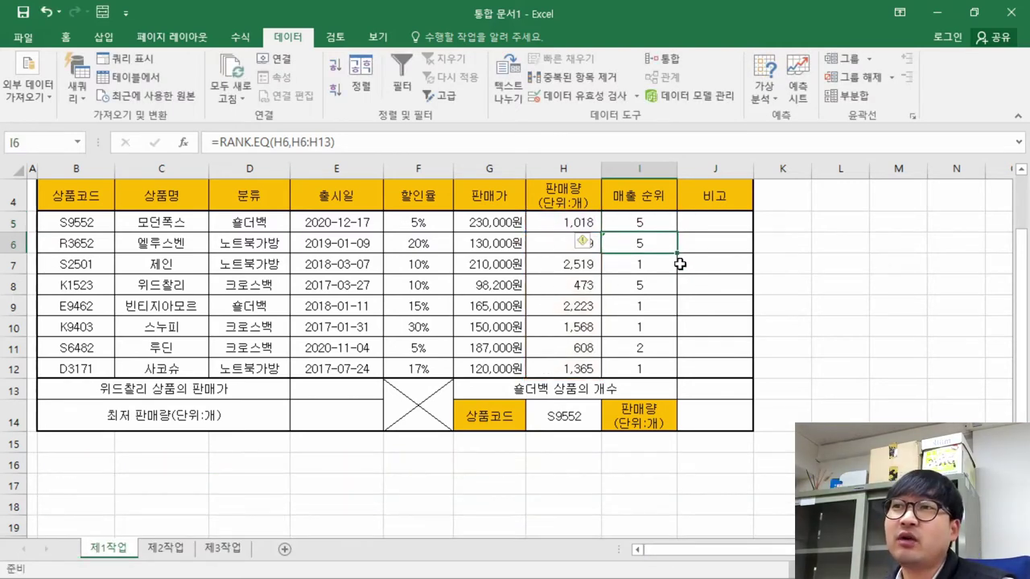
Try moving the Ref range in I6's formula up to H5:H12, and put it back to H6:H13
key(F2)
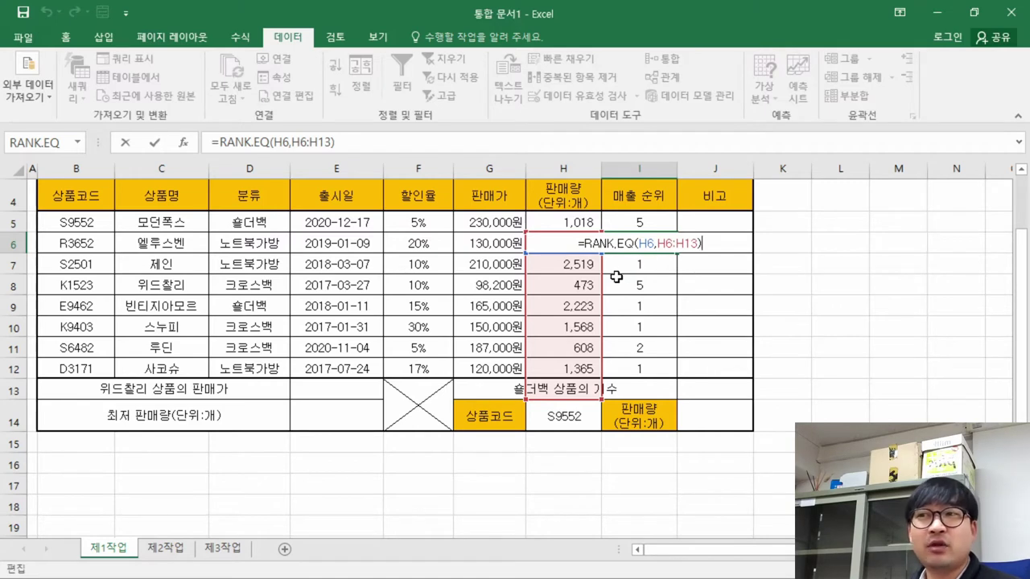
drag(605, 291, 604, 273)
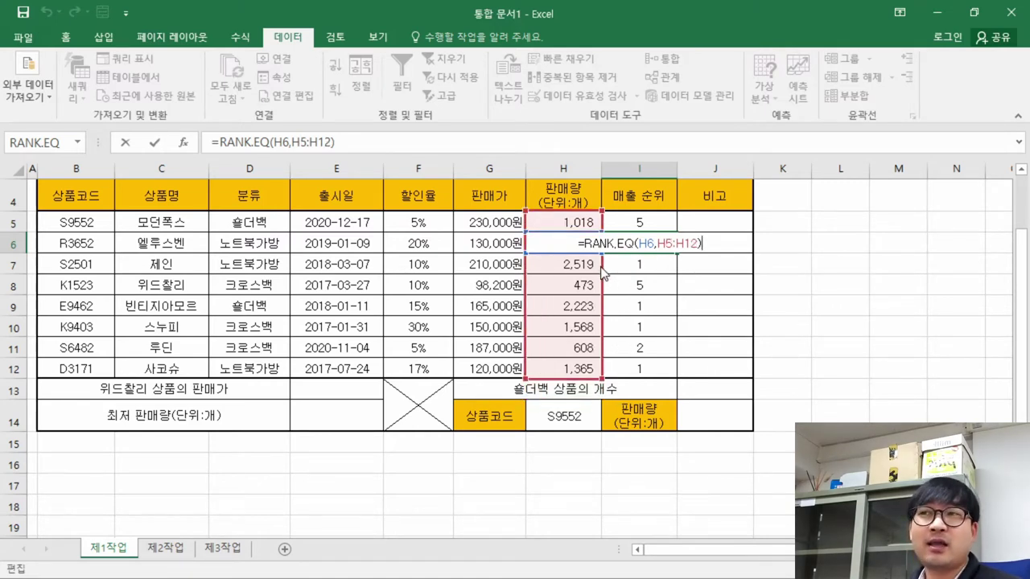
drag(604, 274, 604, 294)
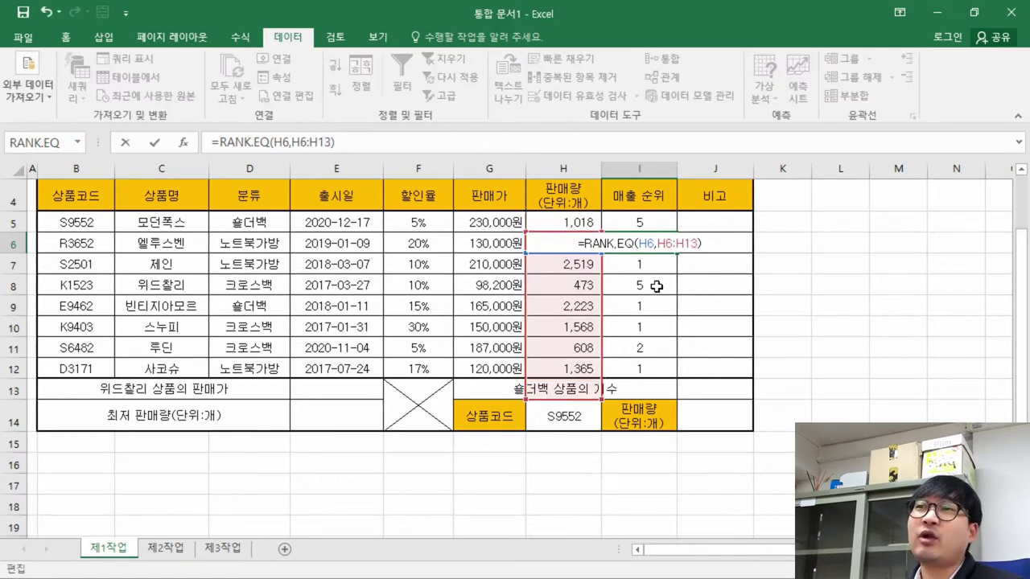
key(ctrl+Return)
Compare the Ref range of the I5 formula with the one in the copied I6 formula
click(644, 222)
key(F2)
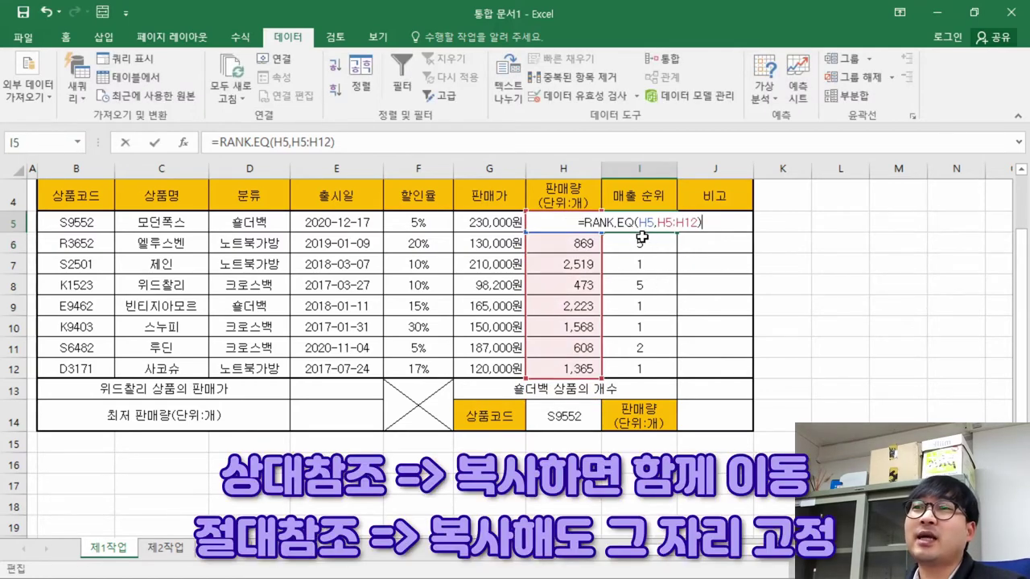
key(Return)
key(F2)
key(Return)
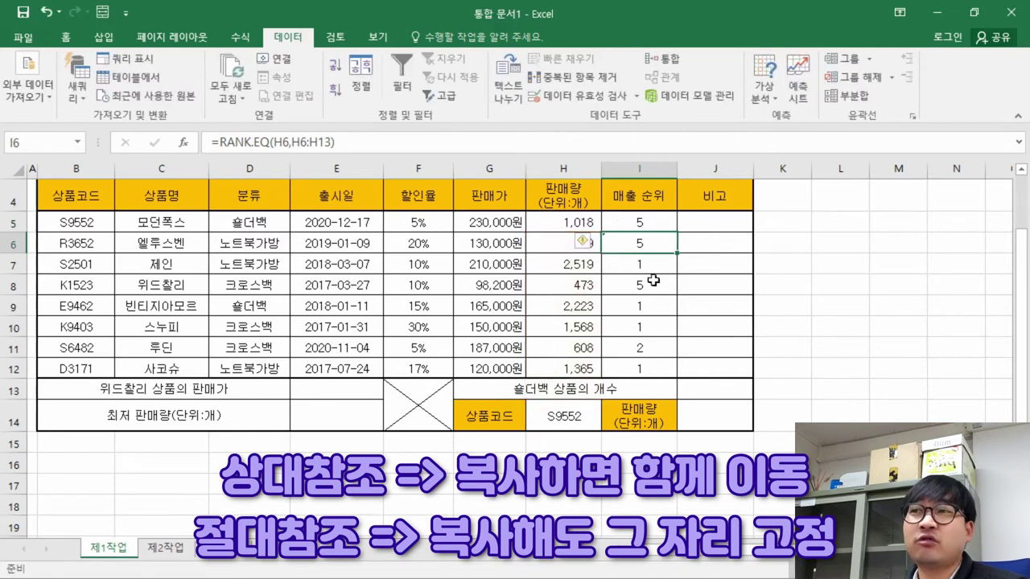
key(F2)
key(Escape)
double_click(629, 216)
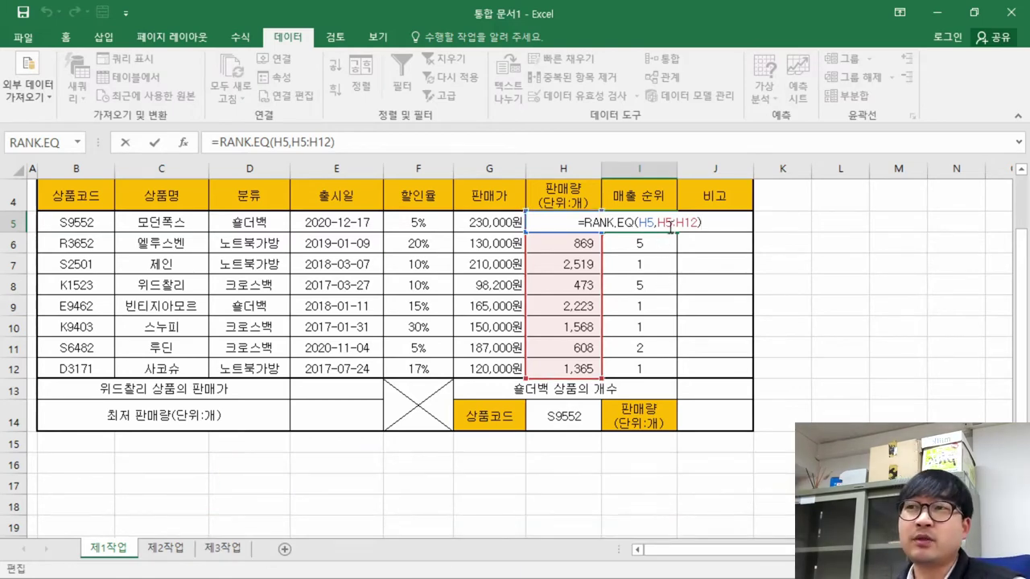
key(Return)
Clear the copied rank formulas from I6:I12
drag(648, 241, 648, 368)
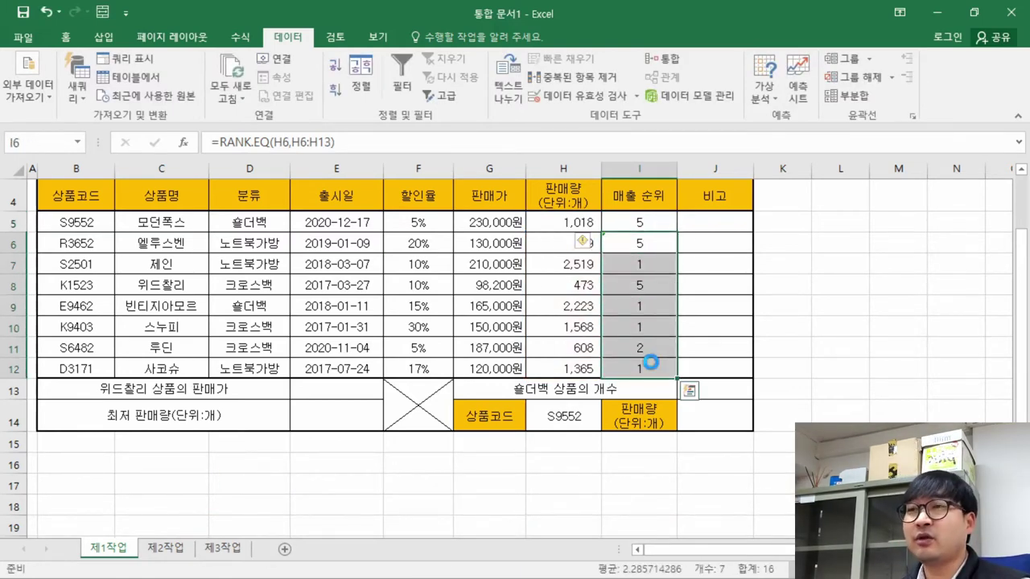
key(Delete)
Replace the Ref argument of I5's RANK.EQ formula with the absolute range $H$5:$H$12, keeping H5 as the Number
click(652, 222)
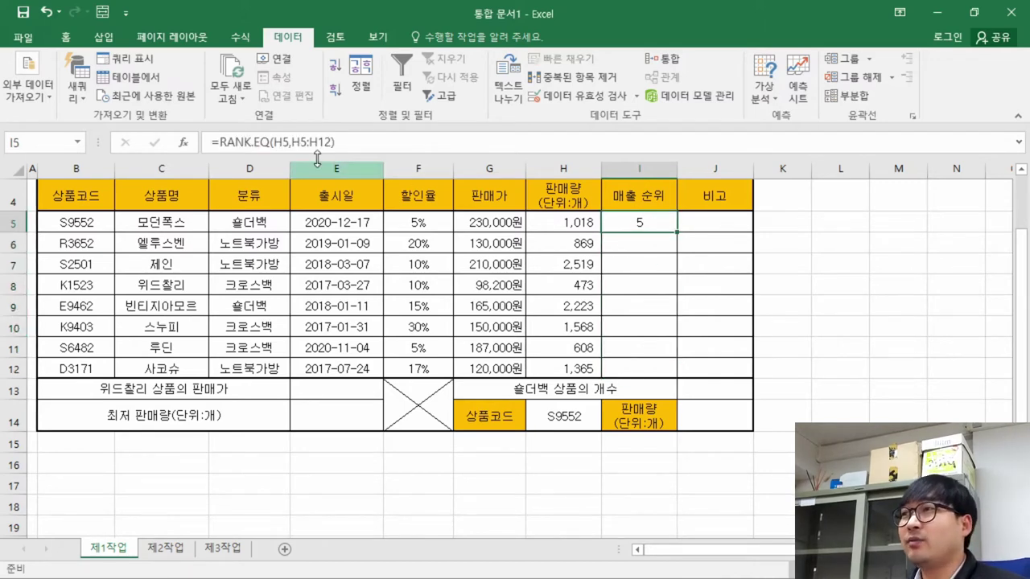
click(181, 145)
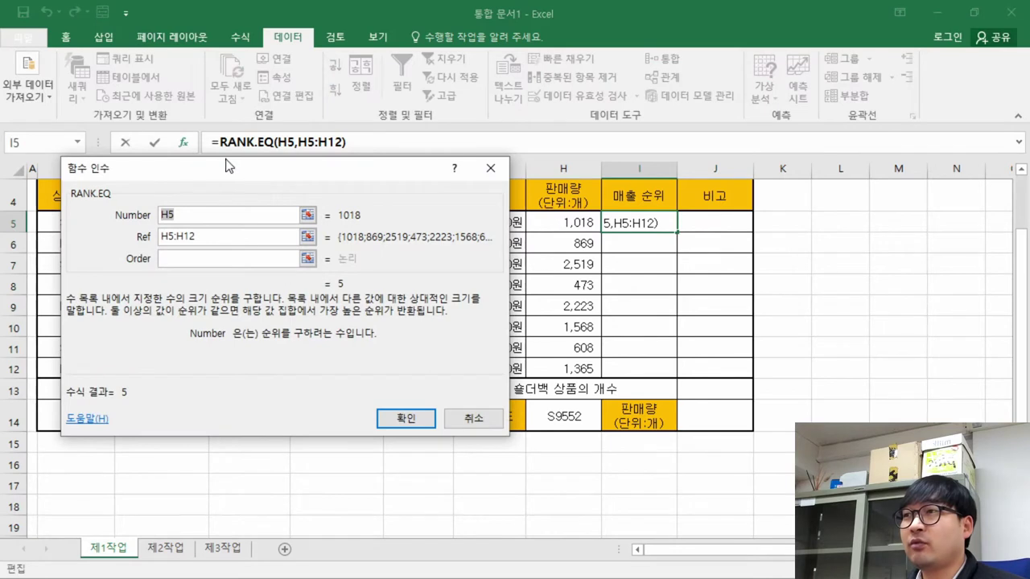
drag(238, 171, 246, 184)
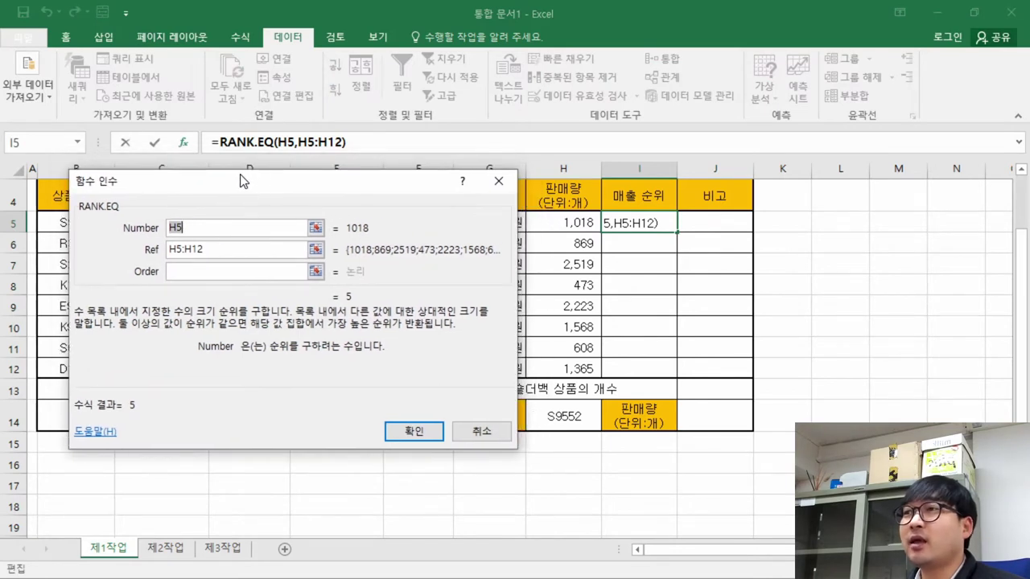
click(206, 231)
double_click(204, 227)
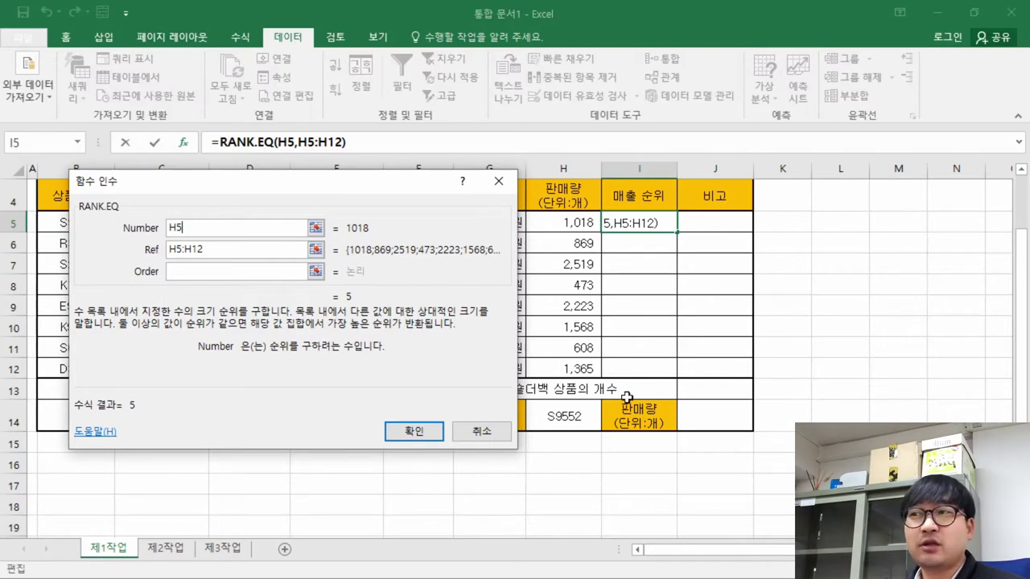
click(211, 251)
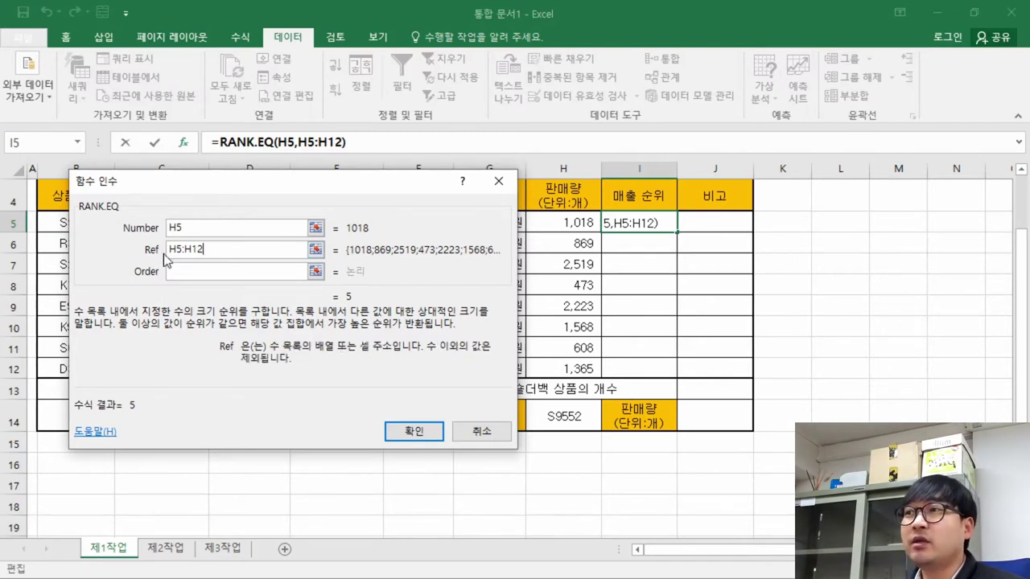
drag(166, 251, 219, 249)
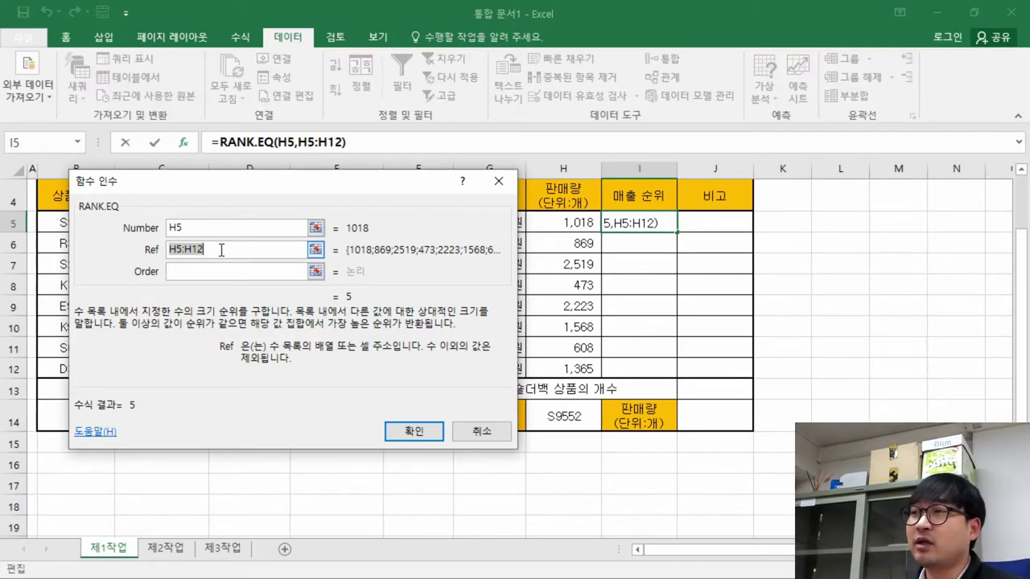
key(BackSpace)
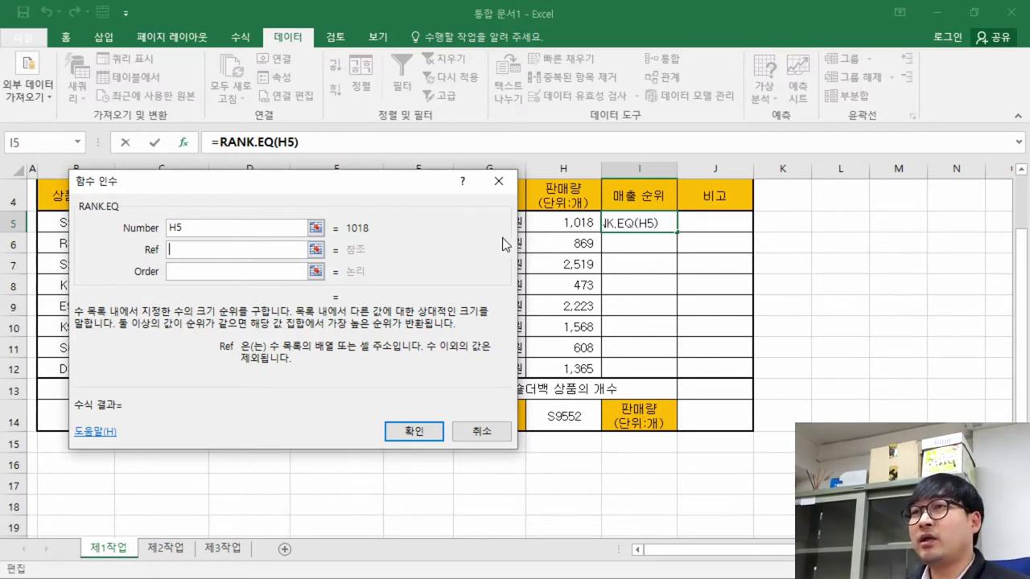
drag(570, 223, 558, 366)
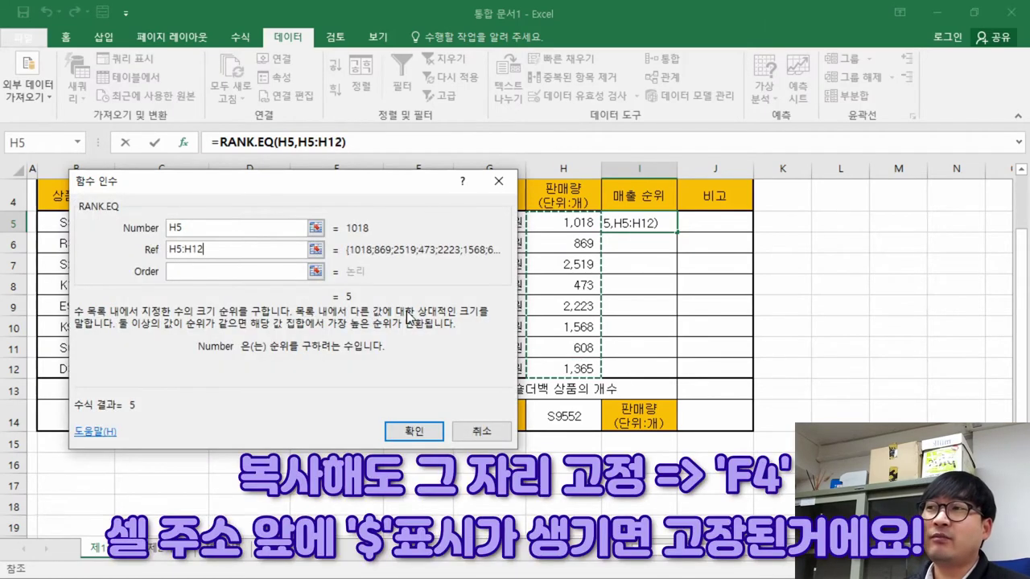
key(F4)
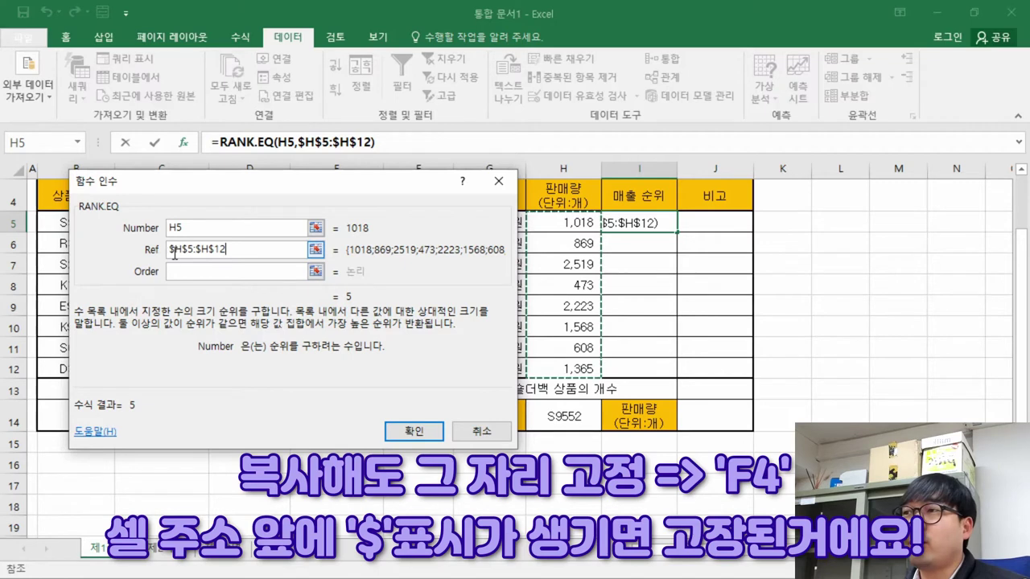
drag(183, 250, 168, 250)
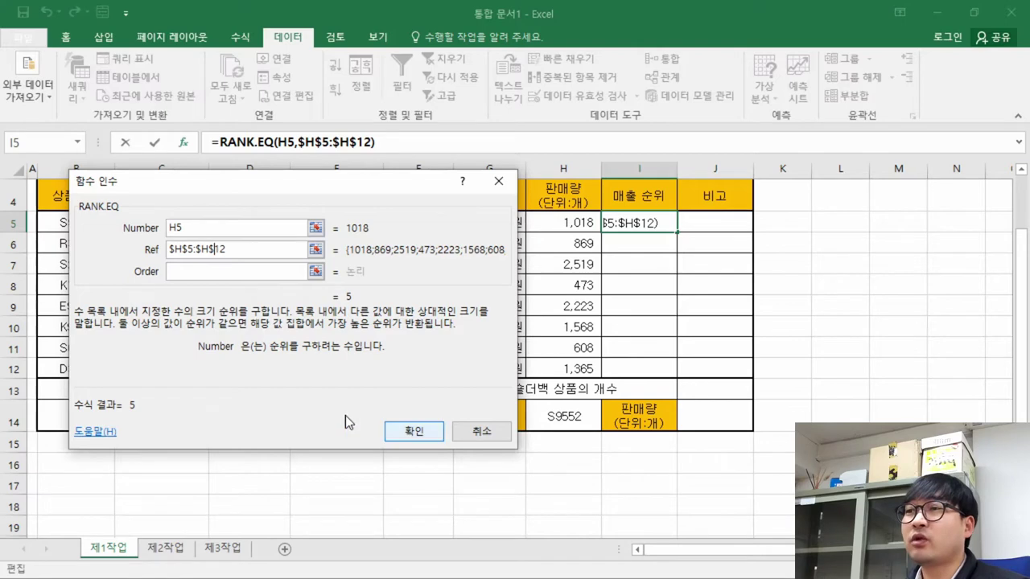
click(413, 431)
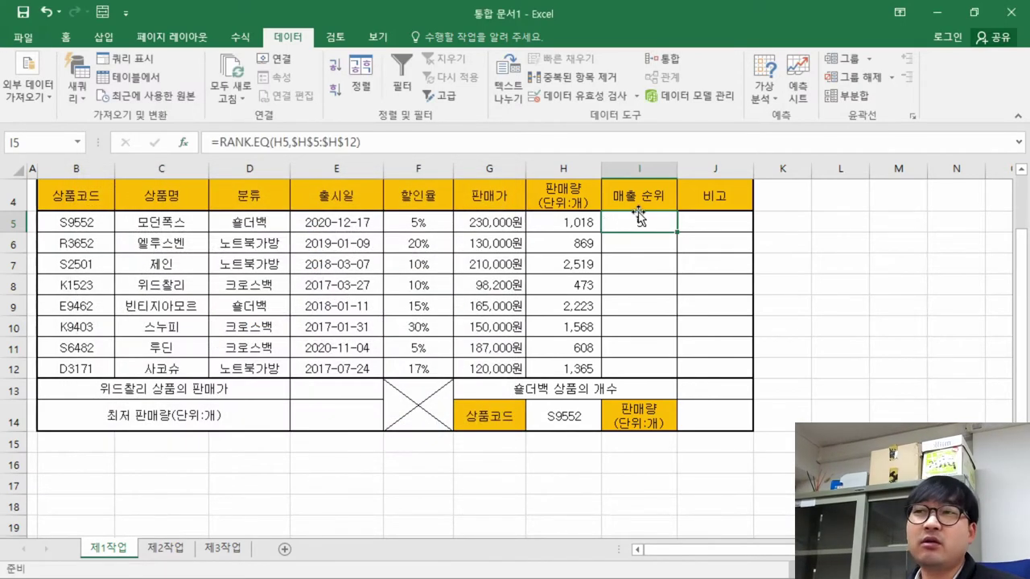
Copy the rank formula from I5 and paste only the formula into I6:I12
right_click(655, 226)
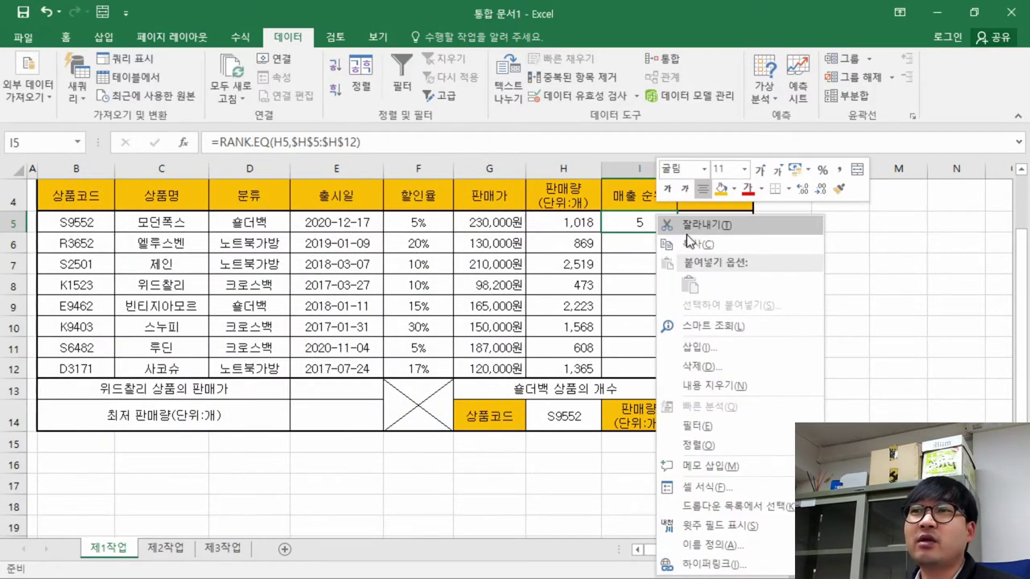
click(684, 240)
drag(628, 241, 633, 363)
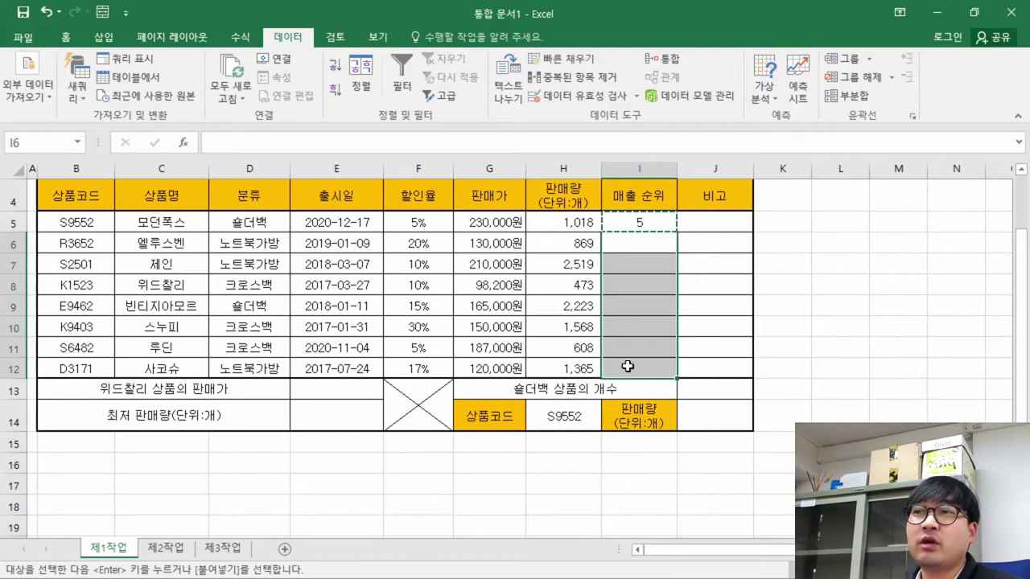
right_click(635, 247)
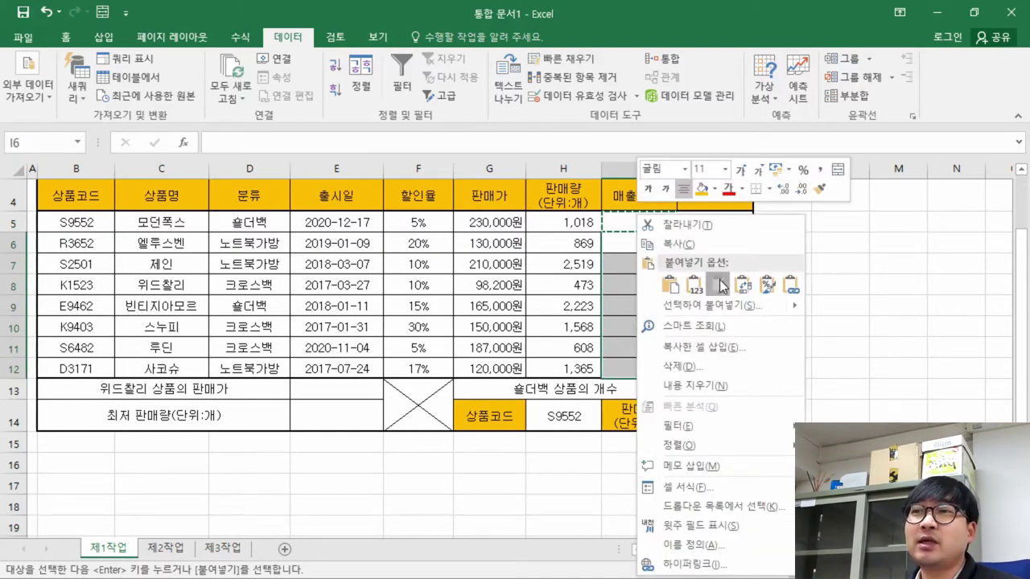
click(718, 284)
Check the pasted rank formulas down the 매출 순위 column, then compare the ranges highlighted by I5 and I6
click(656, 243)
click(662, 285)
click(662, 306)
click(662, 349)
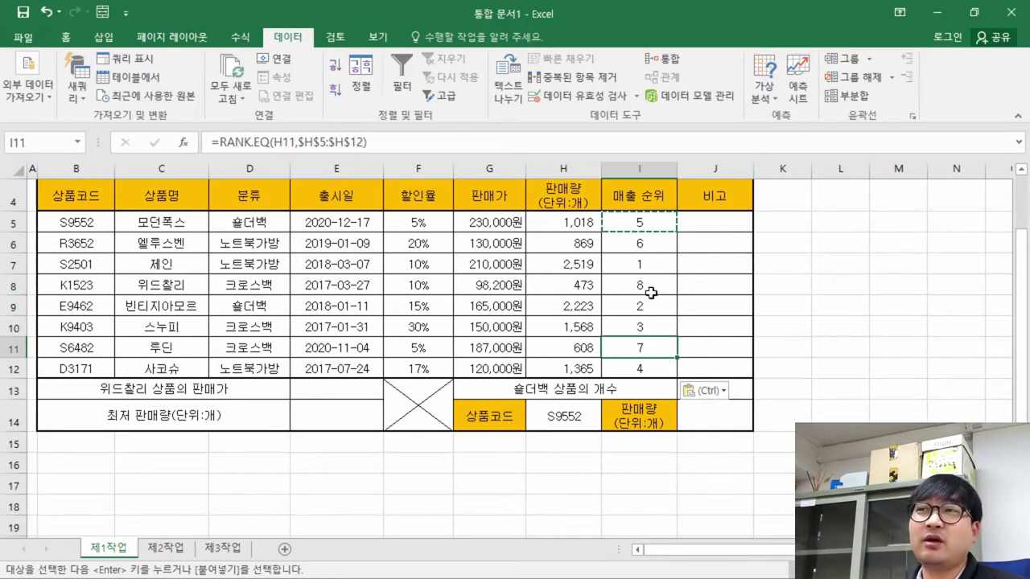
key(Escape)
double_click(645, 222)
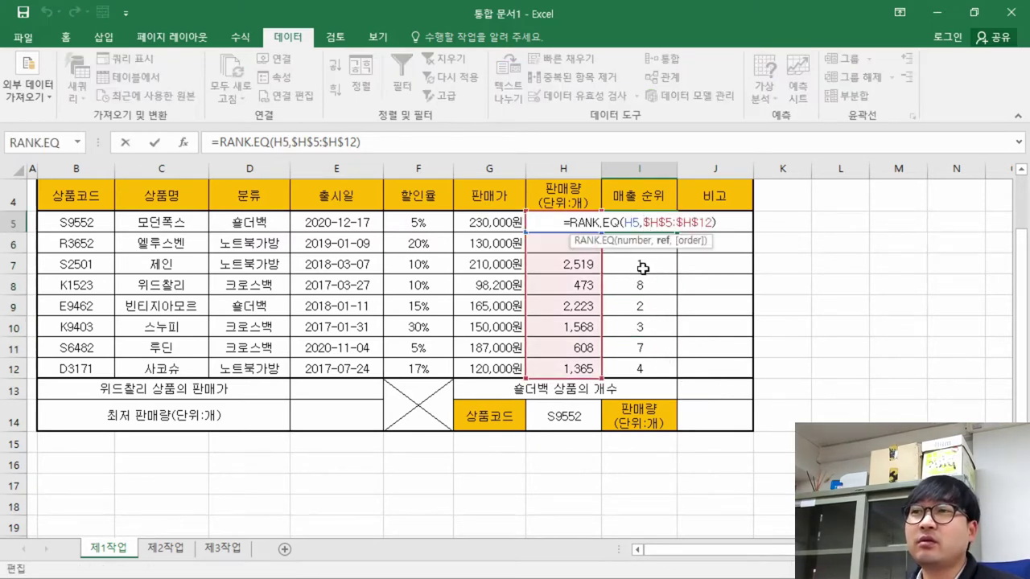
key(Escape)
click(658, 244)
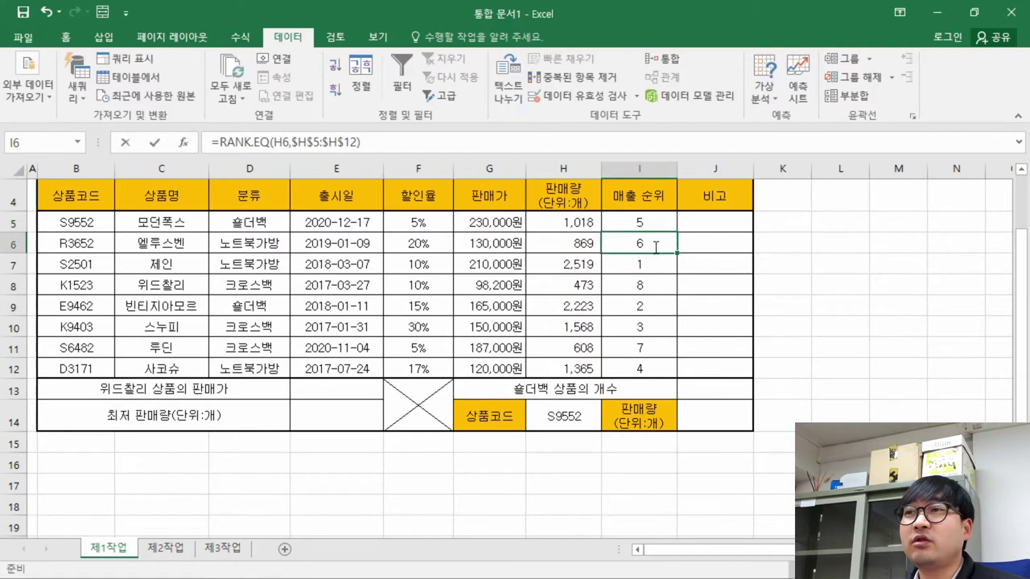
double_click(659, 245)
key(Escape)
Inspect the Number and Ref ranges used by the rank formulas in I8, I10 and I12
click(652, 269)
key(ctrl+Down)
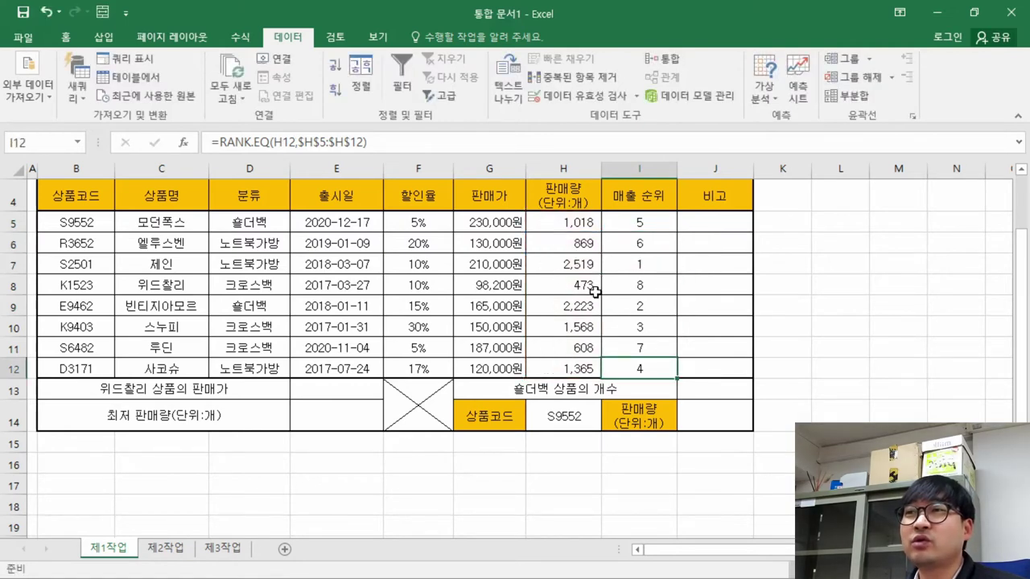
click(649, 270)
key(ctrl+Down)
click(650, 292)
double_click(648, 288)
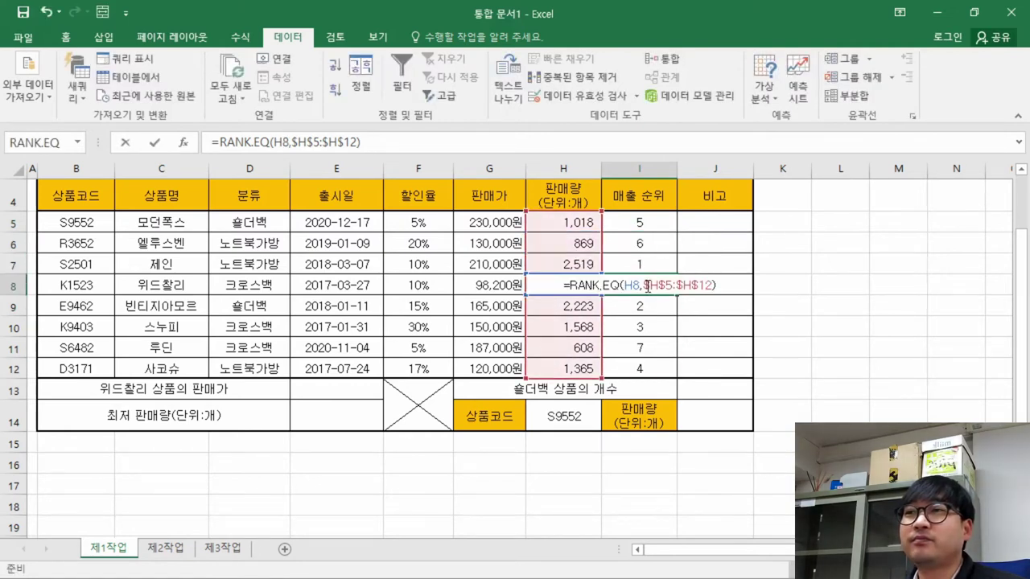
key(Escape)
click(643, 329)
double_click(642, 328)
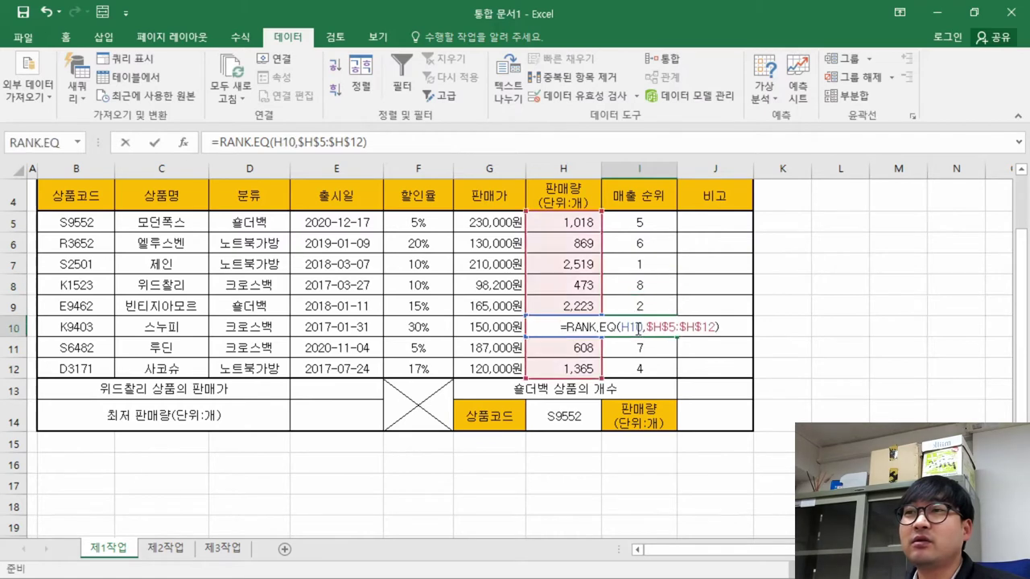
key(Escape)
click(642, 365)
double_click(641, 365)
key(Escape)
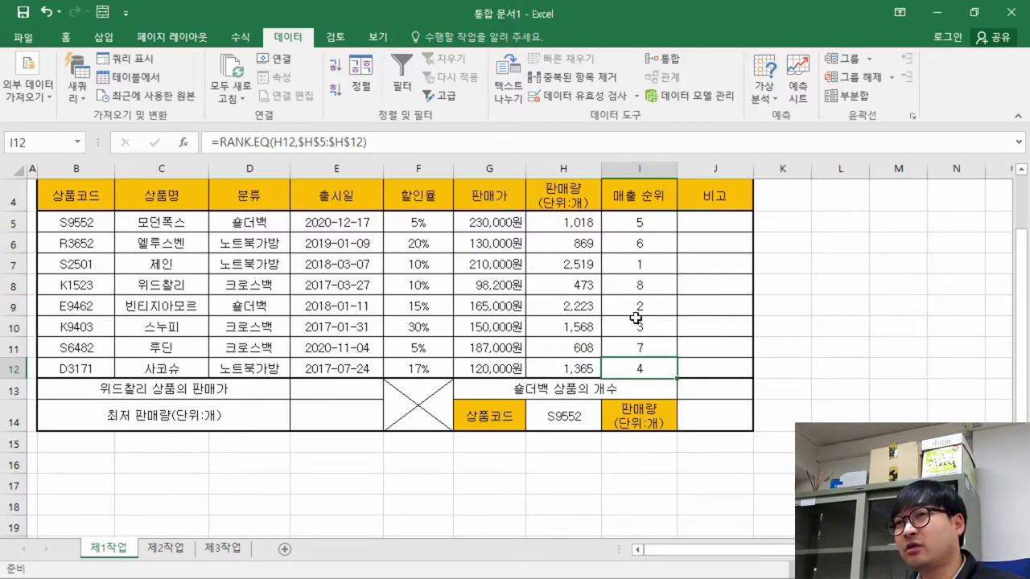
Switch to the exam PDF in Acrobat Reader and strike through the completed task (1) on 매출 순위
key(alt+Tab)
drag(680, 231, 113, 231)
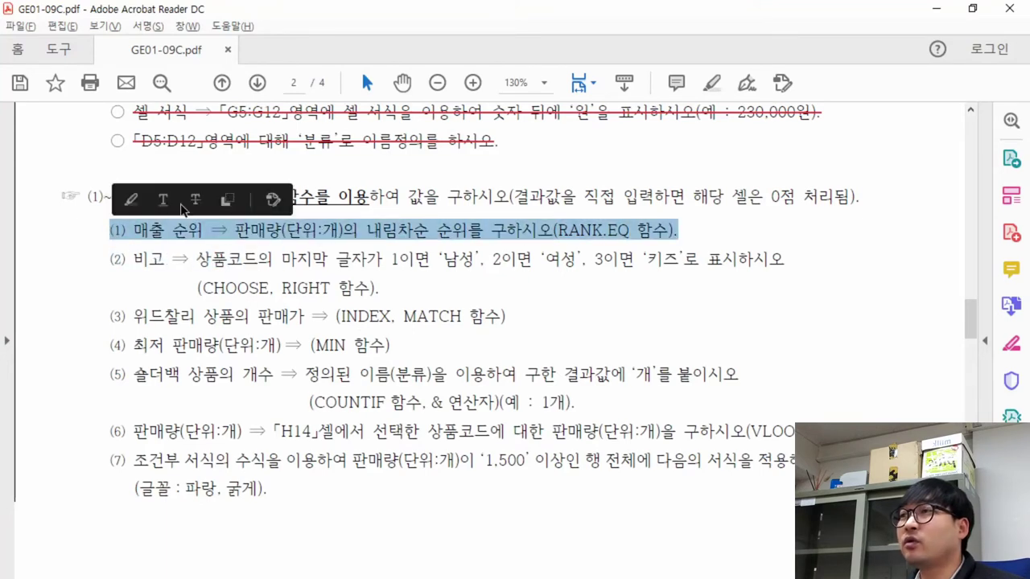
click(194, 200)
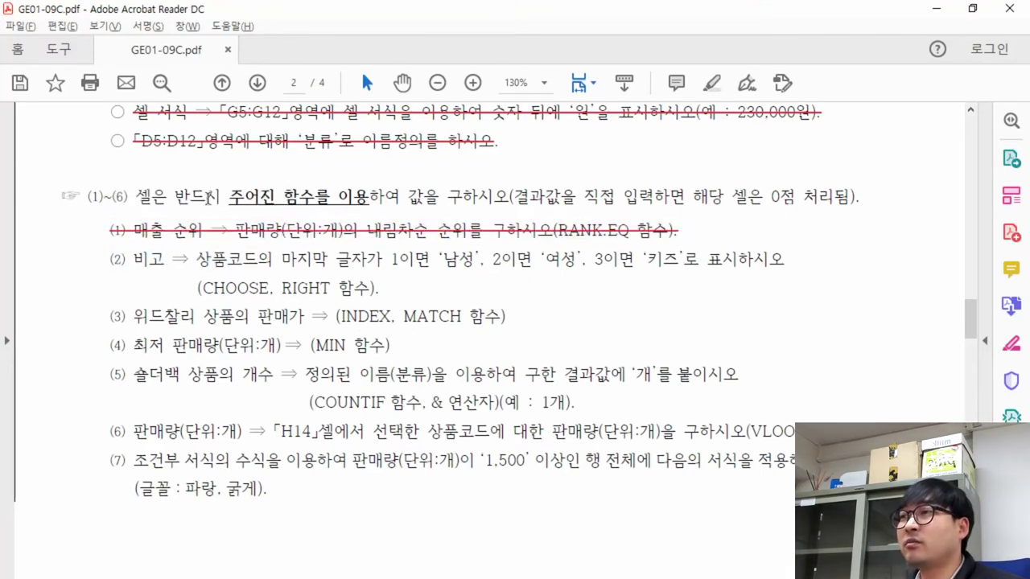
Read task (2) on 비고 in the PDF and examine the last character of the 상품코드 values in the Excel sheet
drag(200, 259, 684, 259)
click(203, 271)
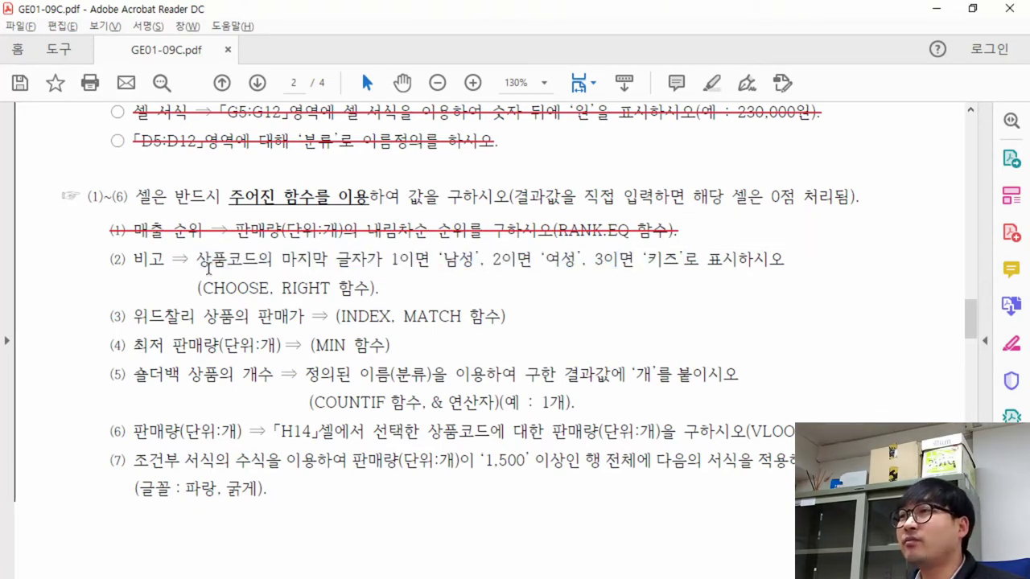
double_click(221, 259)
key(alt+Tab)
mouse_move(712, 222)
mouse_down()
mouse_move(729, 366)
mouse_move(722, 225)
mouse_up()
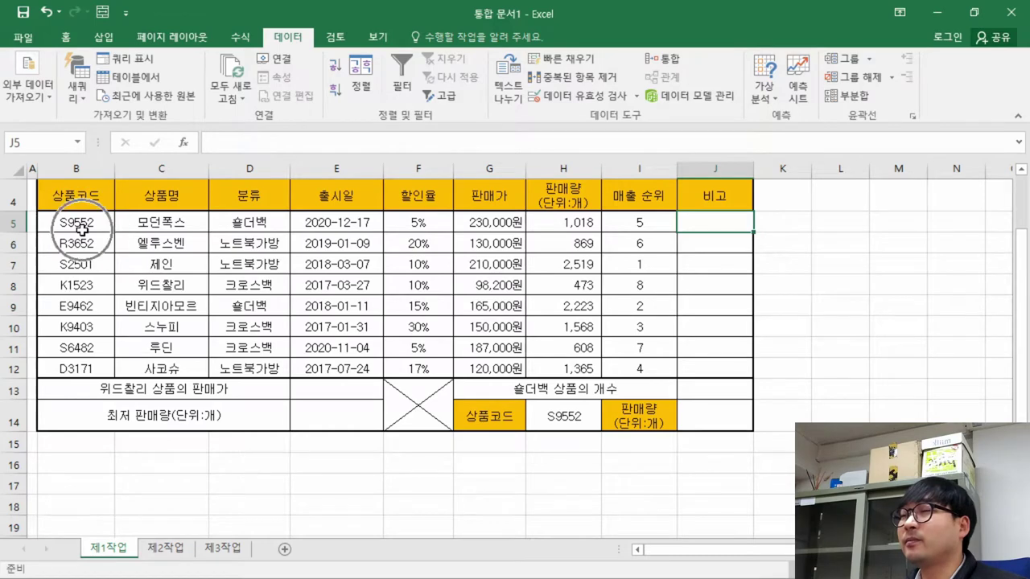
key(alt+Tab)
drag(282, 259, 383, 259)
key(alt+Tab)
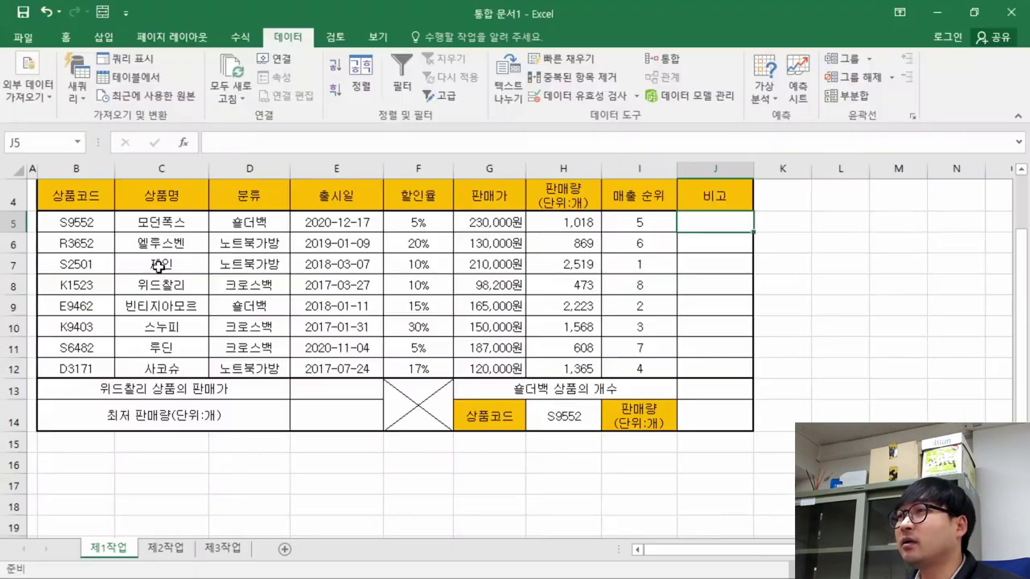
click(103, 239)
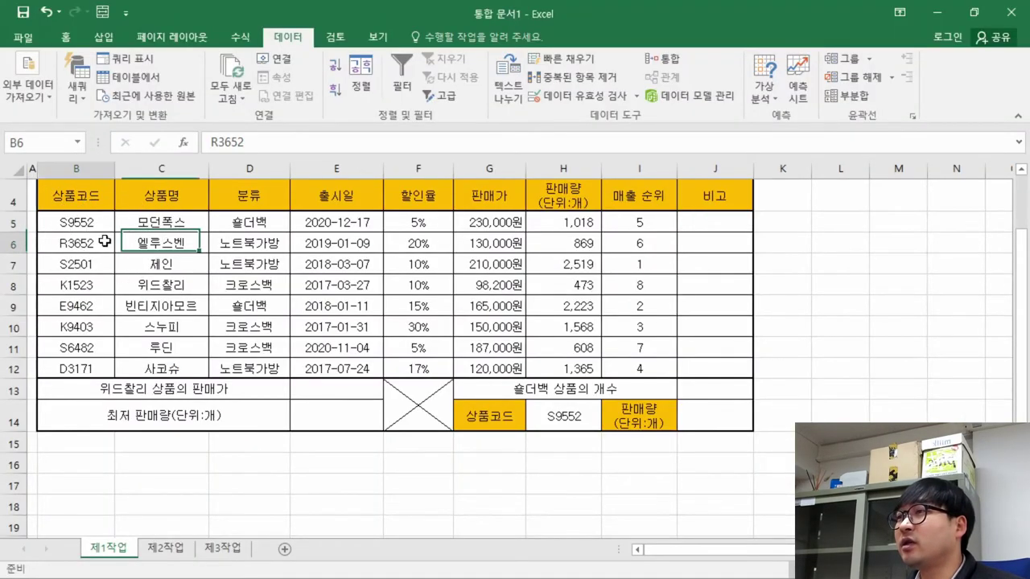
click(108, 264)
click(104, 289)
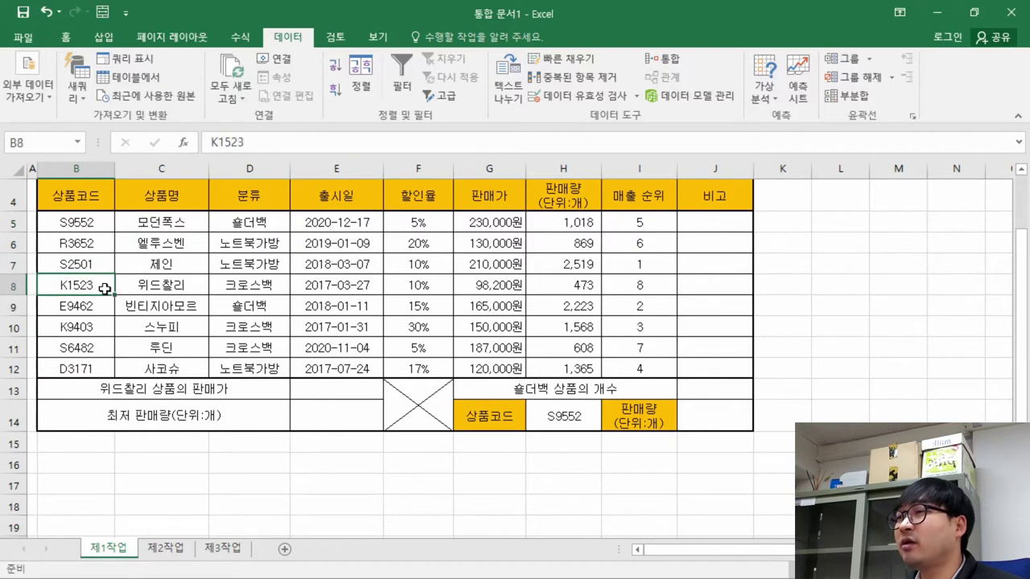
Read in the exam PDF which labels task (2) assigns to 1, 2 and 3, and which functions it requires
key(alt+Tab)
click(396, 263)
drag(392, 261, 674, 264)
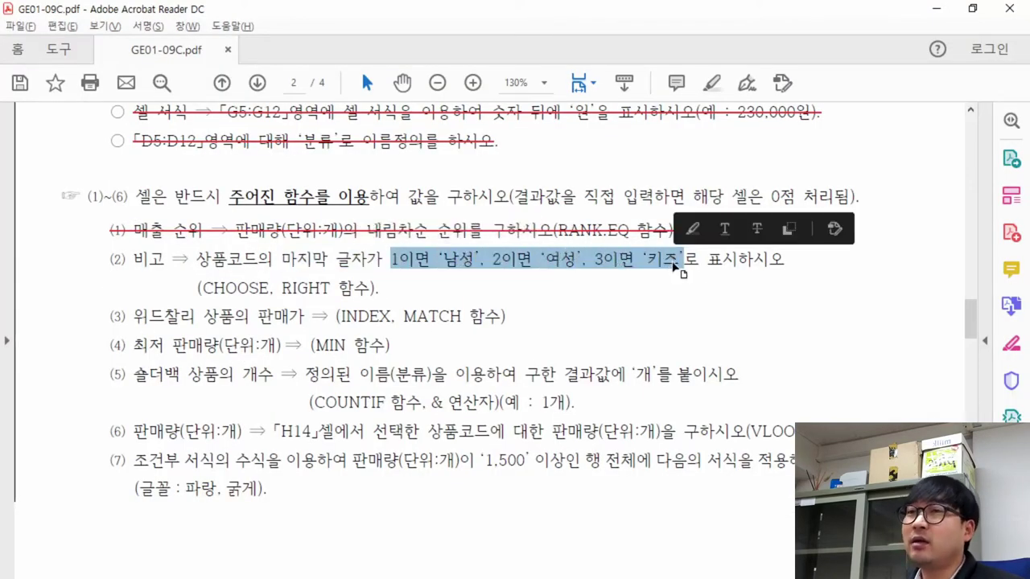
drag(198, 288, 362, 292)
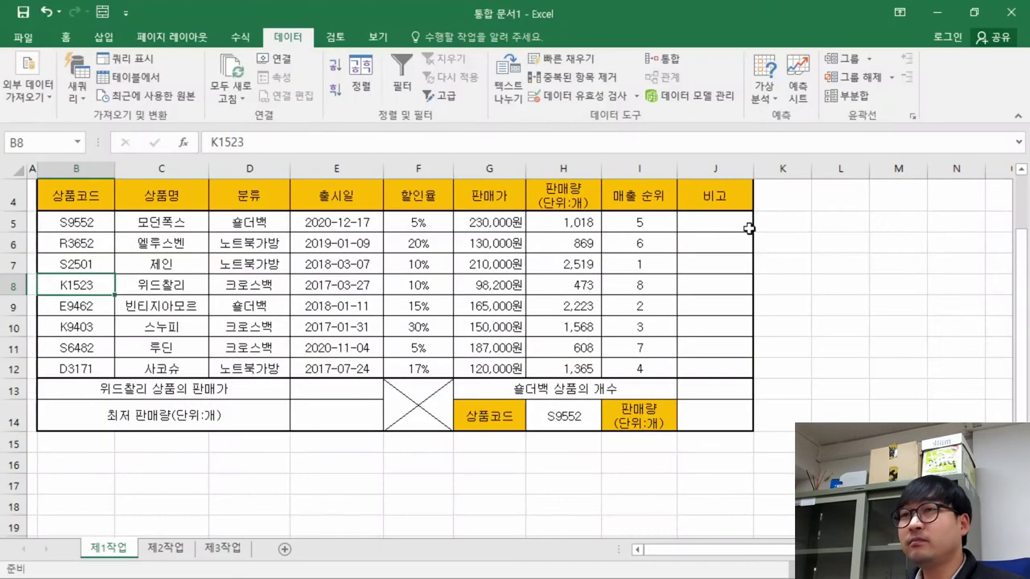
Switch to the Excel sheet and begin a CHOOSE formula in J5 of the 비고 column by entering =choo
click(692, 225)
text(=c)
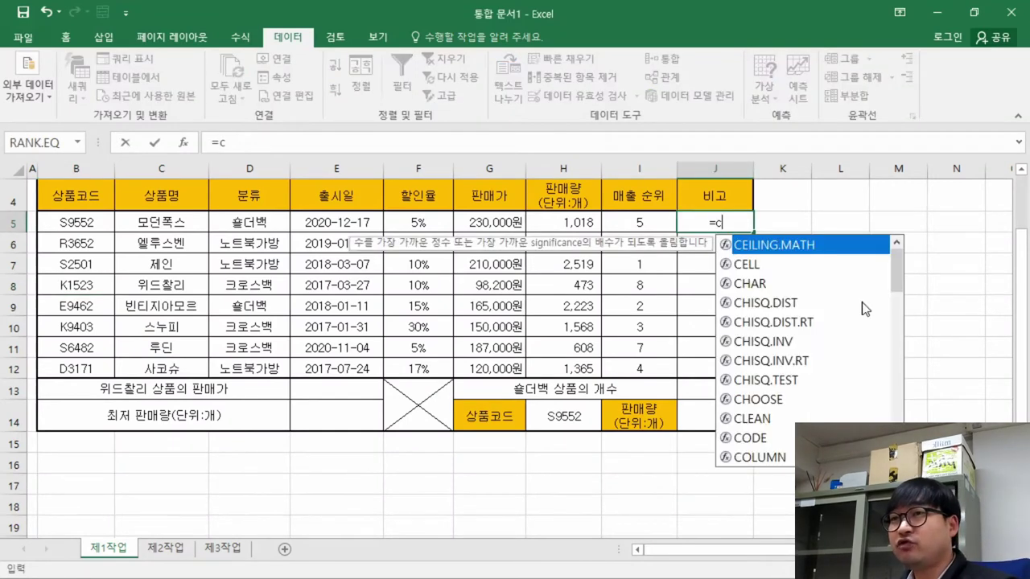
text(hoo)
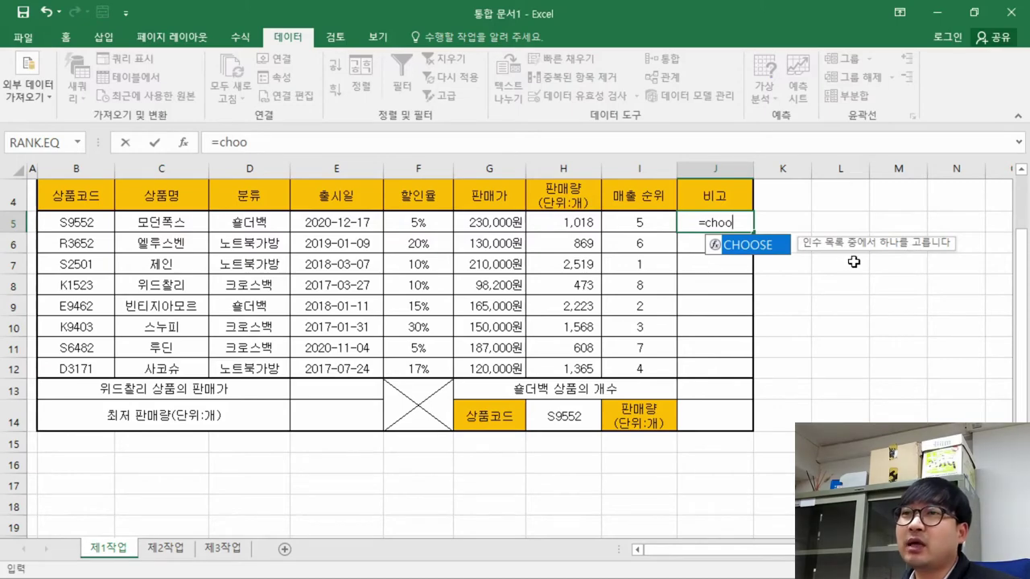
Read in the exam PDF the labels task (2) assigns to 1, 2 and 3 and its RIGHT function requirement, returning to the Excel sheet
key(alt+Tab)
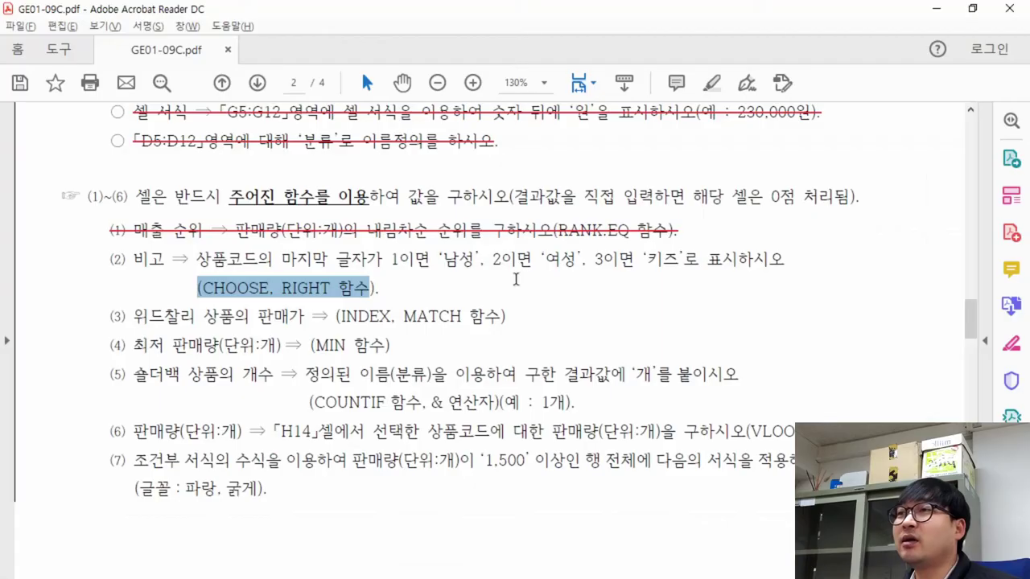
drag(390, 259, 683, 260)
key(alt+Tab)
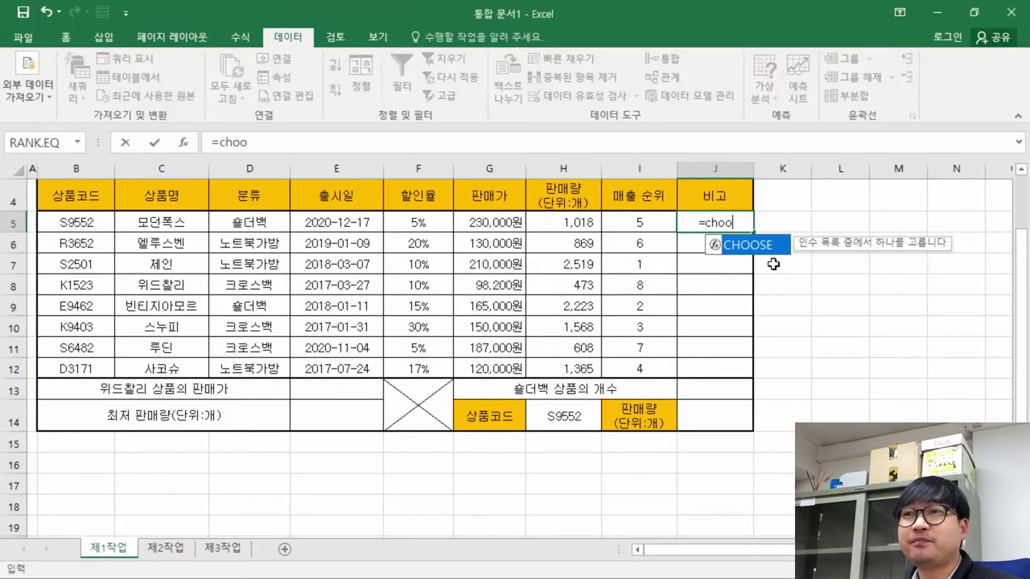
key(alt+Tab)
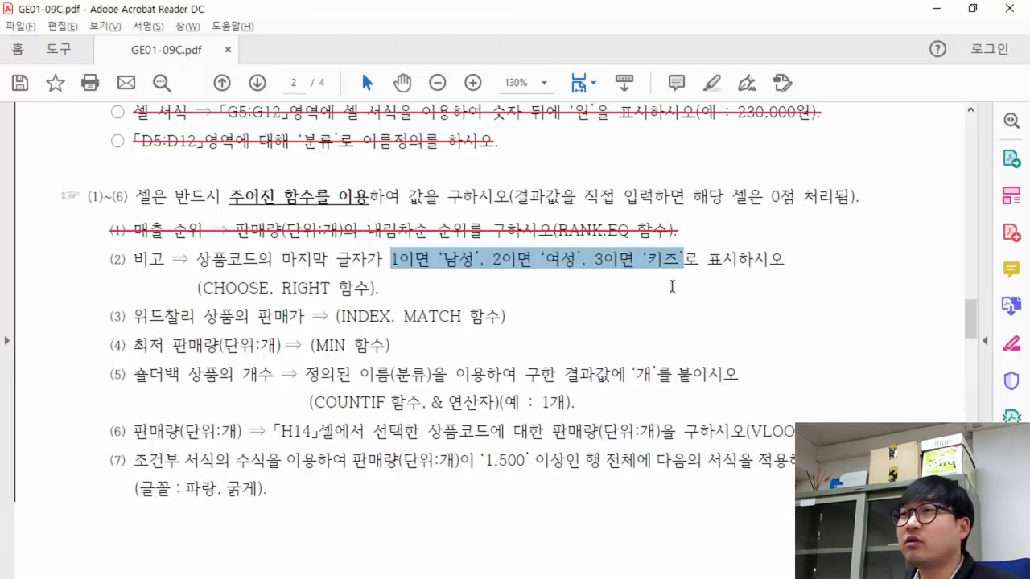
drag(273, 288, 328, 288)
key(alt+Tab)
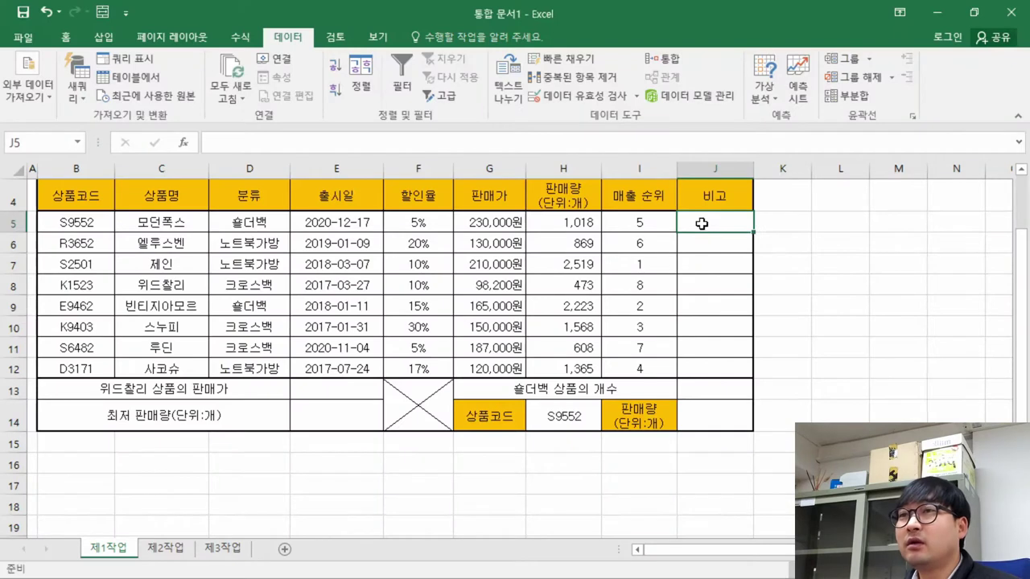
Build a RIGHT formula in J5 with its function arguments, using B5 as Text and 1 as Num_chars
text(=rig)
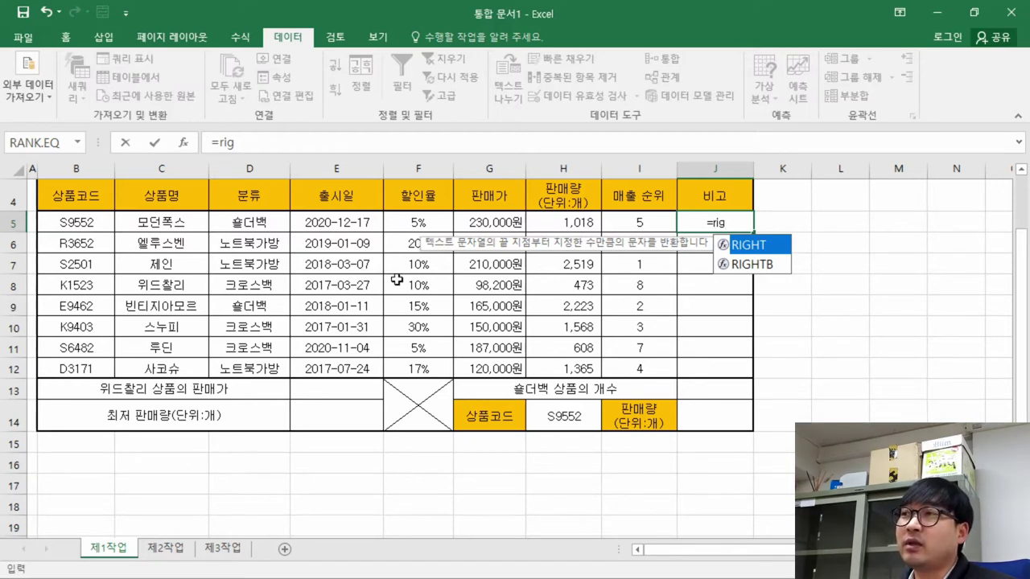
double_click(754, 249)
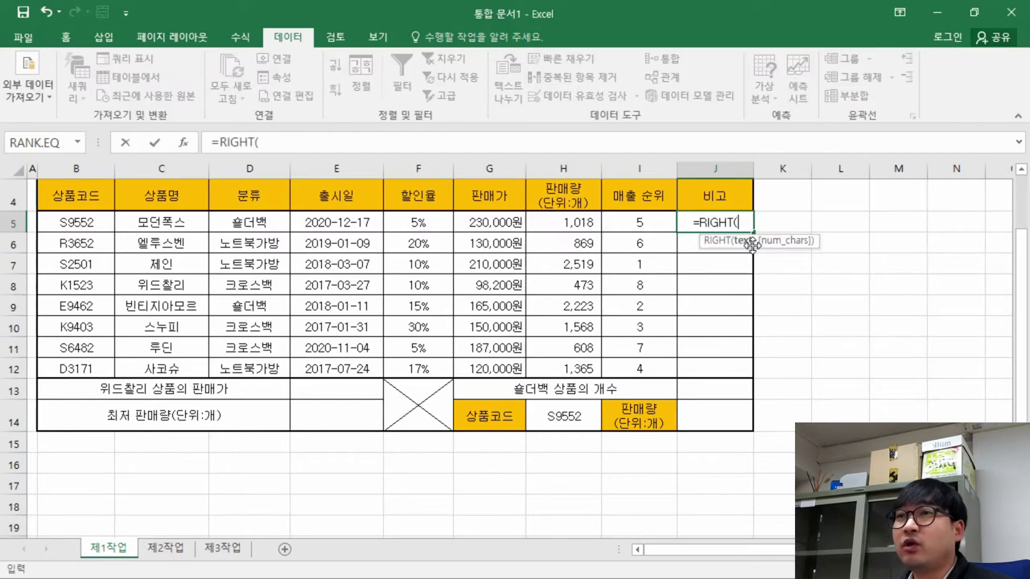
click(186, 146)
drag(252, 199, 525, 253)
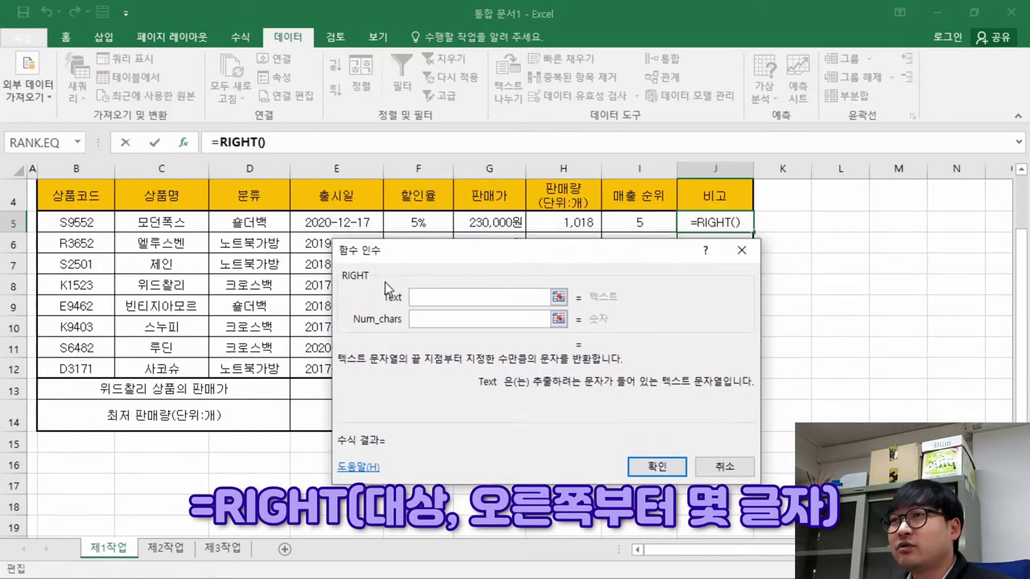
click(93, 219)
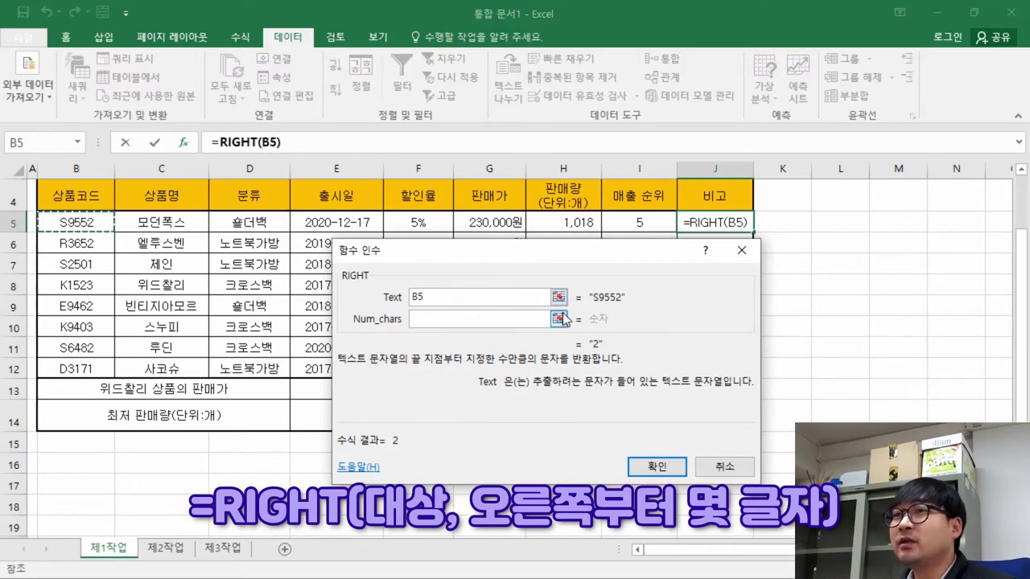
click(465, 320)
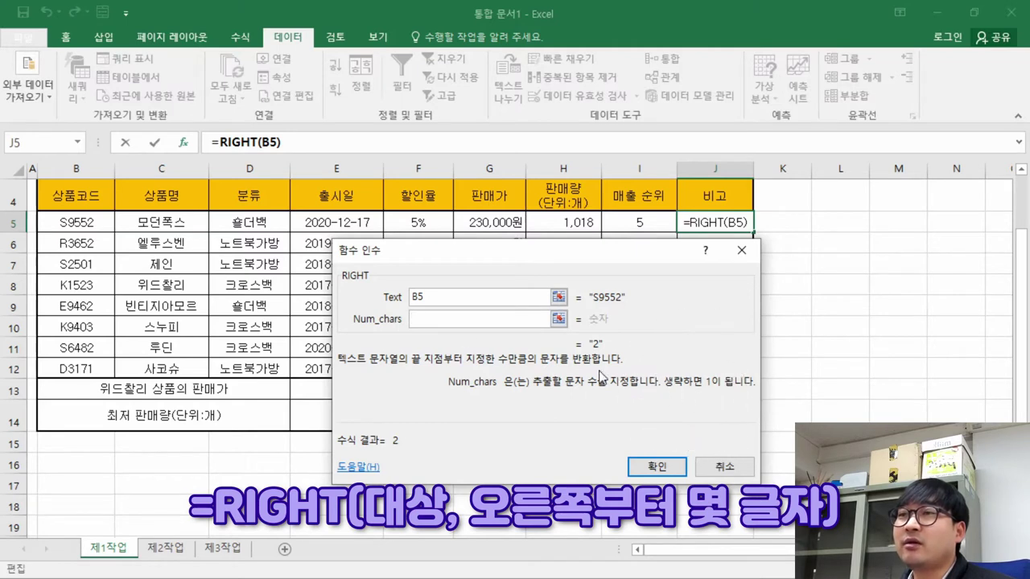
text(1)
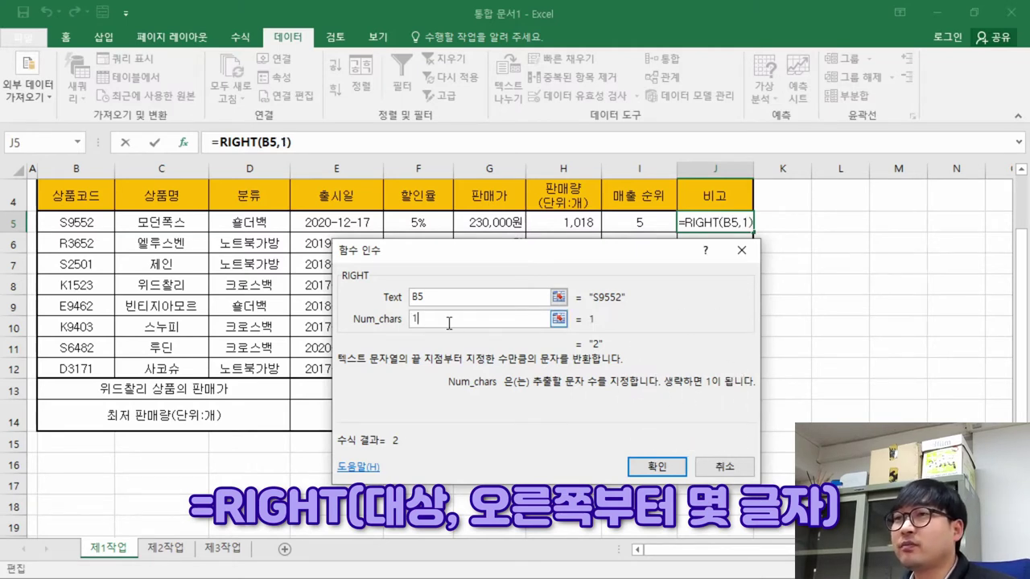
click(622, 303)
click(596, 352)
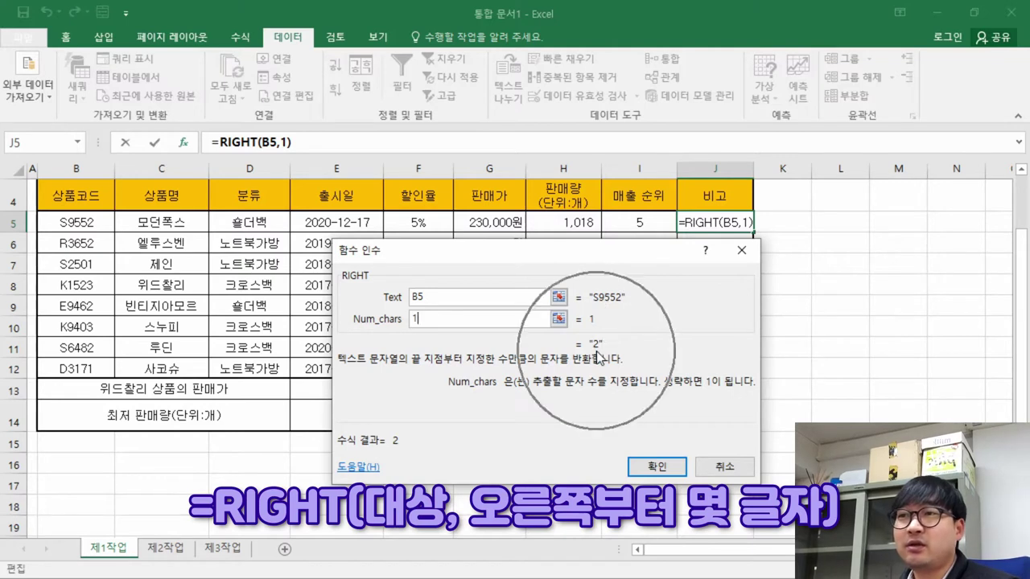
Try 2 and 3 as the Num_chars value of the RIGHT function to compare the extracted characters
double_click(429, 319)
text(2)
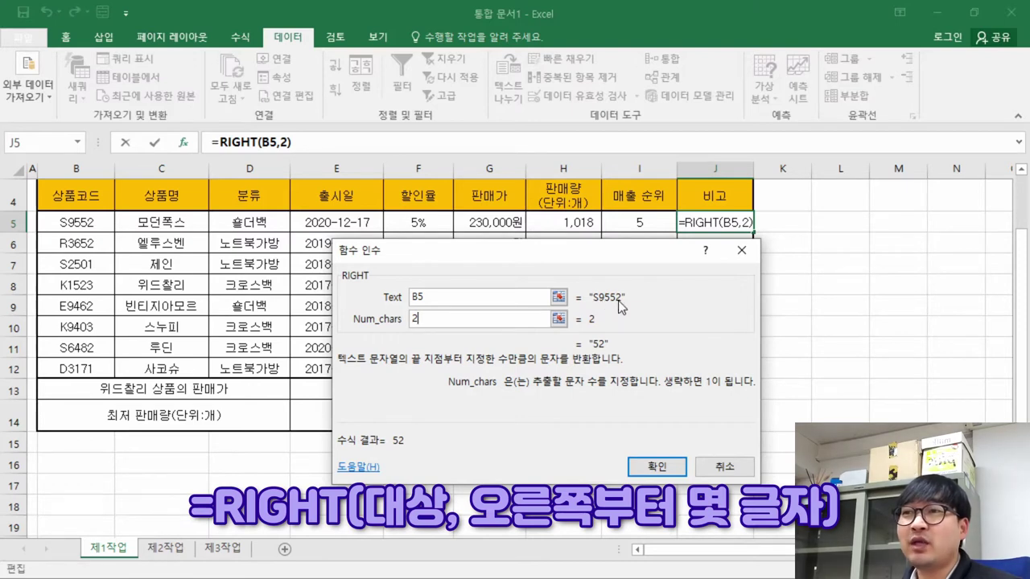
double_click(437, 320)
text(3)
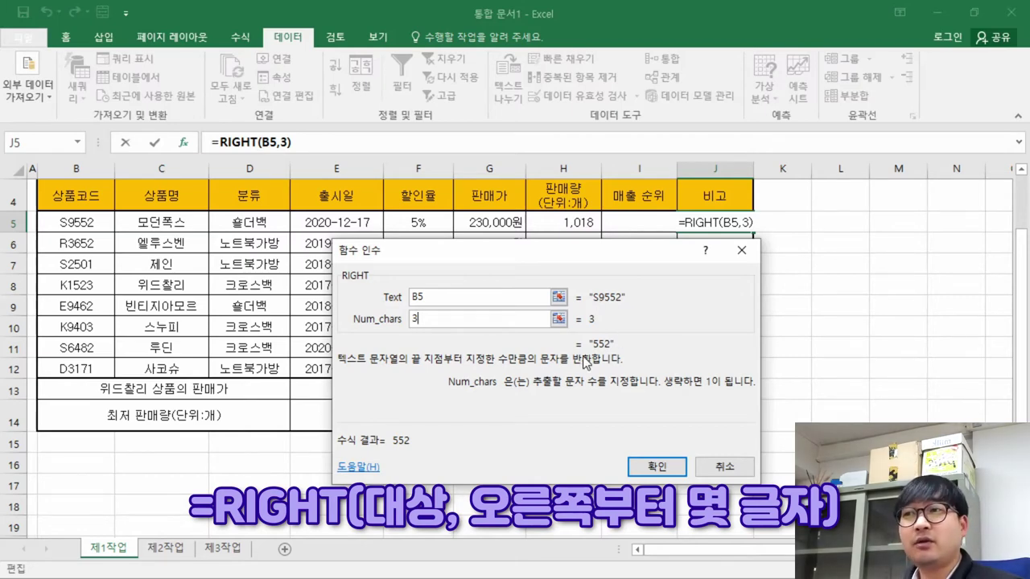
Switch to the exam PDF and check which character of the 상품코드 task (2) requires, returning to the Excel function arguments
key(alt+Tab)
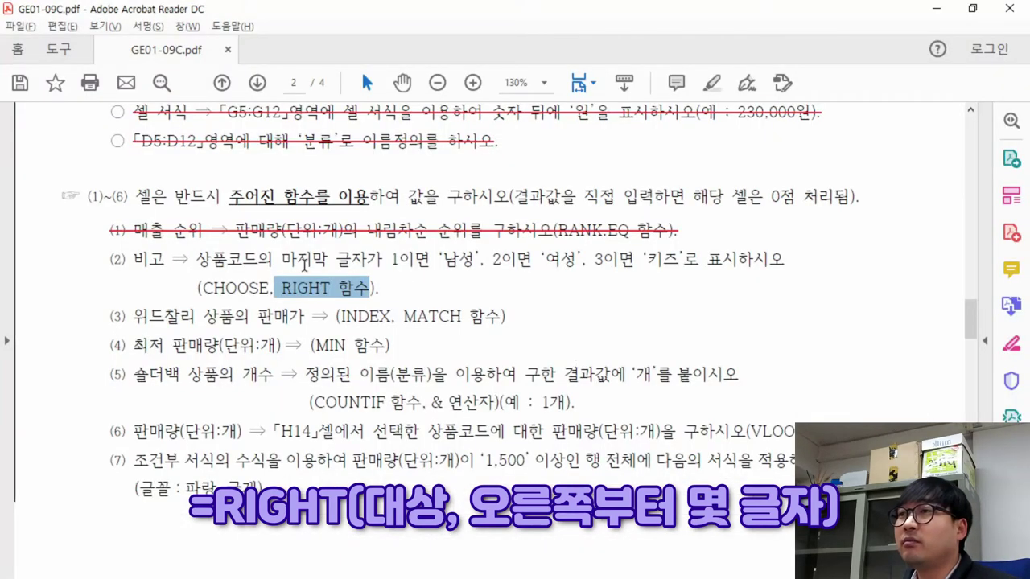
drag(283, 260, 381, 259)
key(alt+Tab)
Leave Num_chars empty and enter the formula =RIGHT(B5) in J5
key(BackSpace)
text(1)
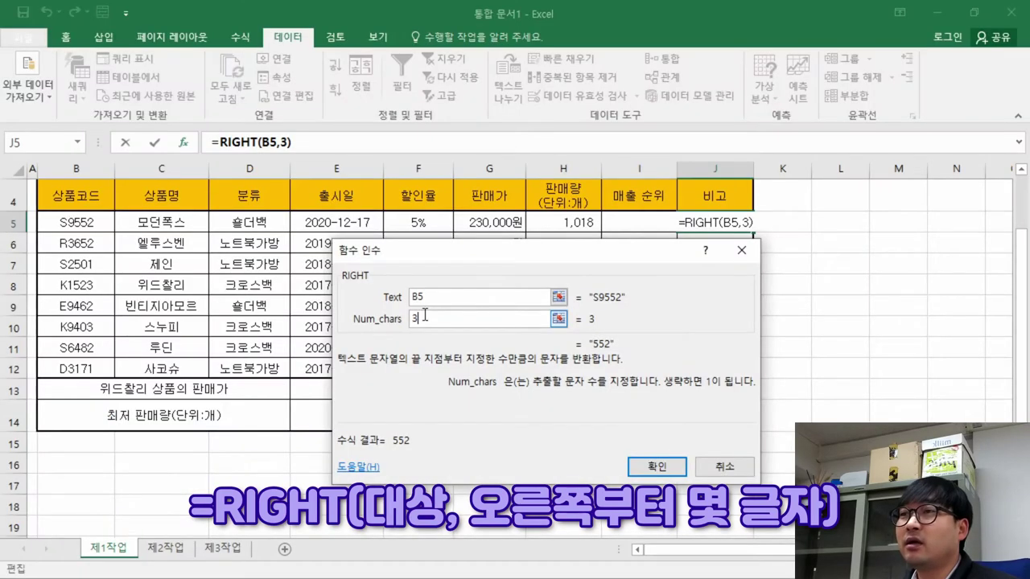
key(ctrl)
key(ctrl)
key(BackSpace)
key(ctrl)
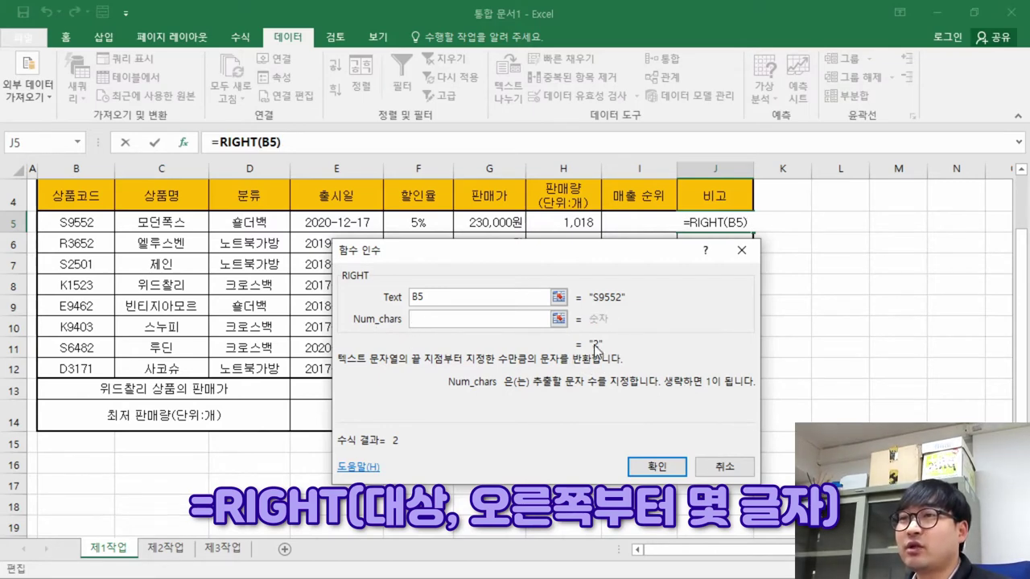
click(657, 471)
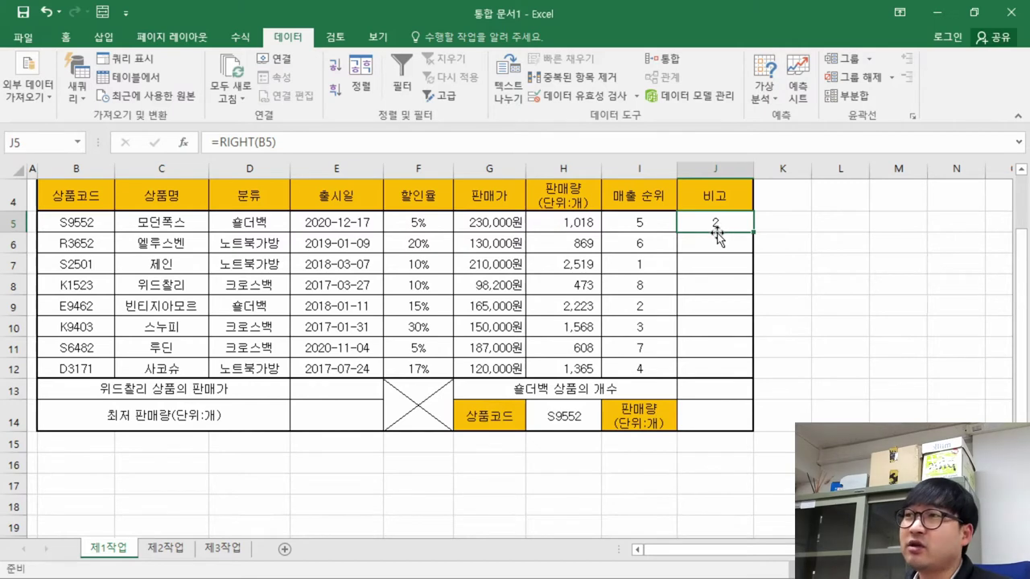
Review the RIGHT formula in J5 and delete it from the cell
key(ctrl)
key(ctrl)
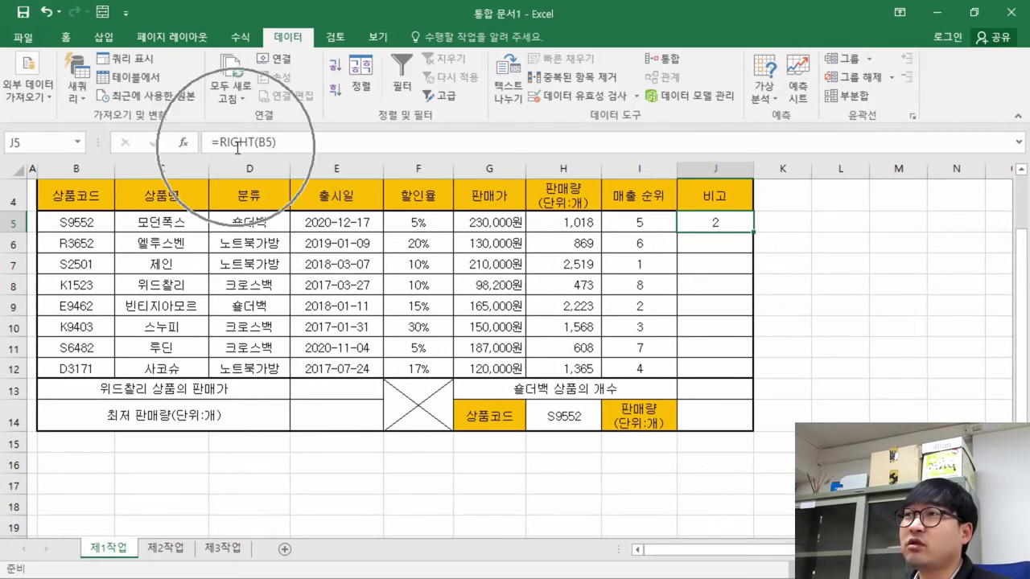
key(ctrl)
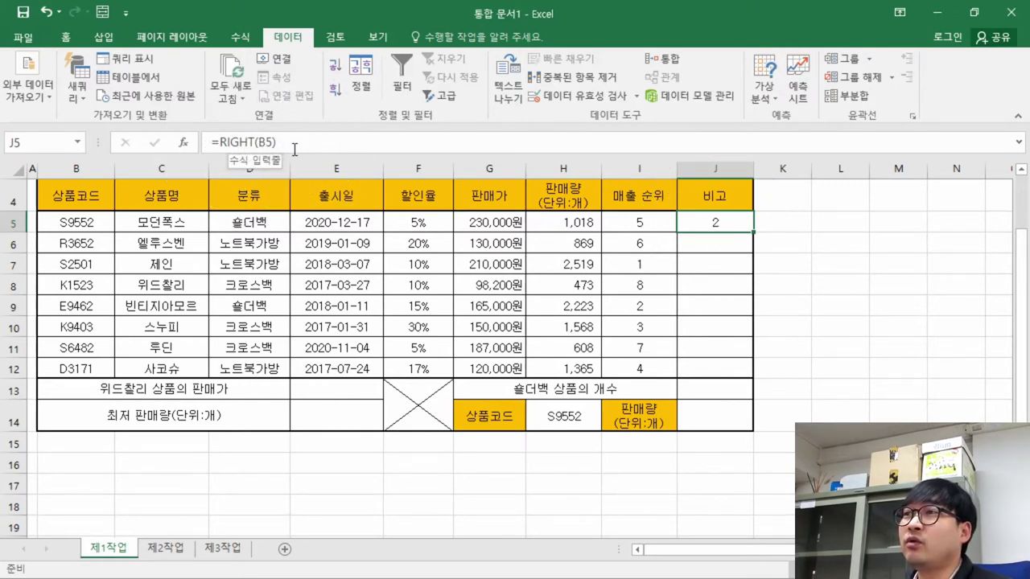
key(ctrl)
key(ctrl)
key(Delete)
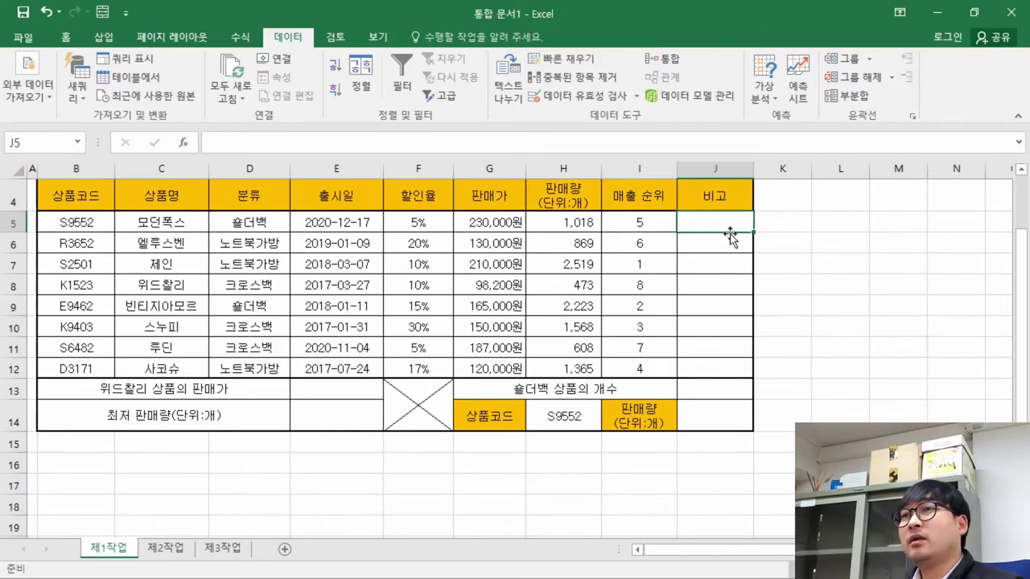
Check the CHOOSE requirement in the exam PDF and start a CHOOSE formula in Excel cell J5 with its function arguments open
key(alt+Tab)
drag(203, 288, 277, 289)
key(alt+Tab)
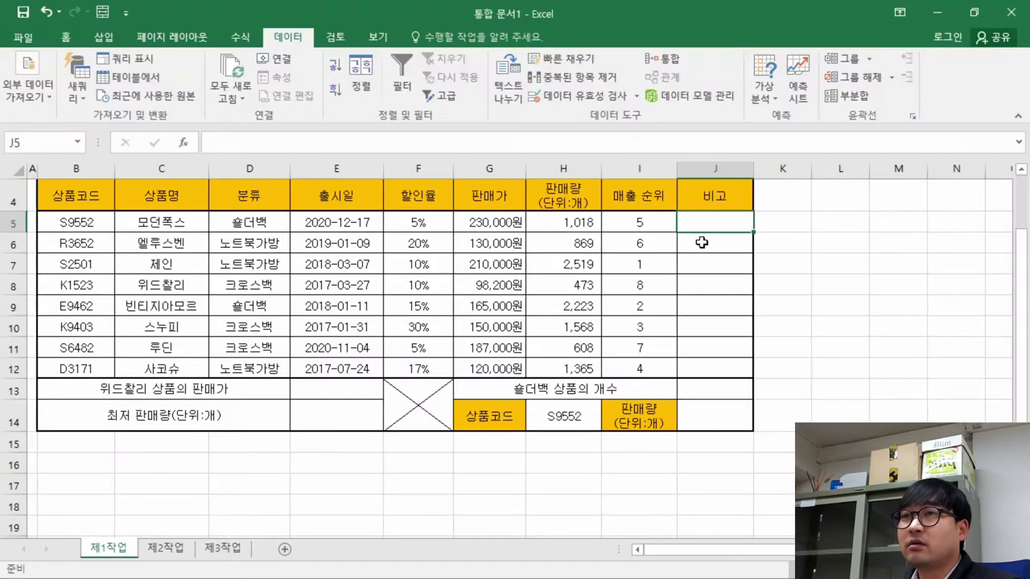
text(=choo)
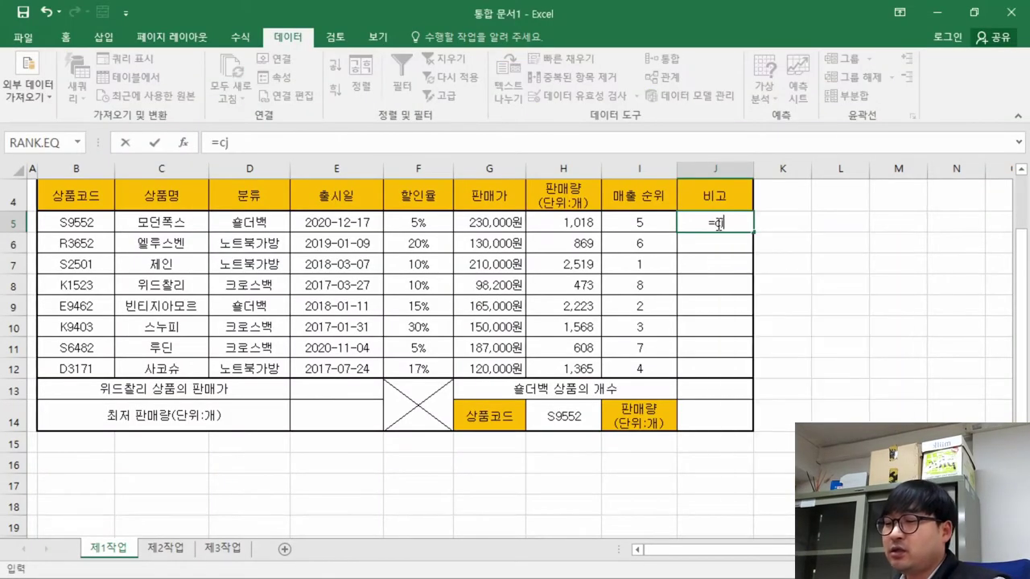
key(Tab)
click(184, 143)
drag(595, 216, 410, 196)
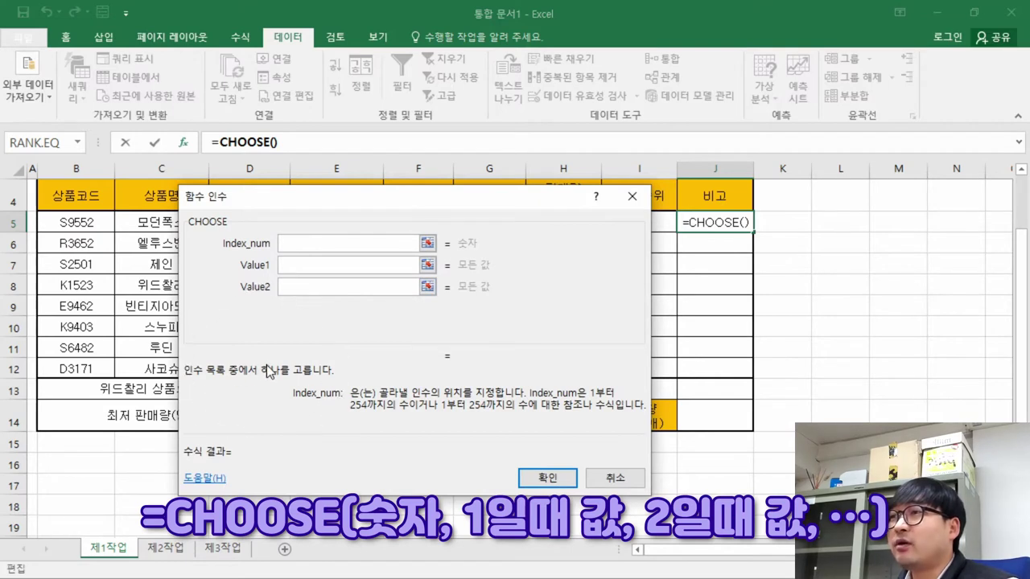
Try cell B5 as the Index_num of the CHOOSE function and compare it with the 상품코드 value
click(81, 224)
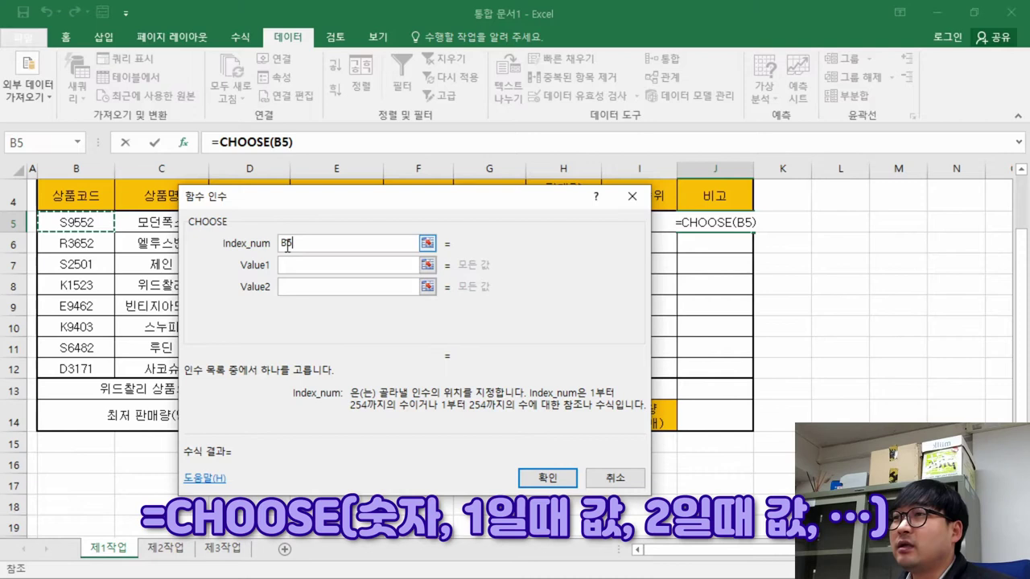
click(334, 271)
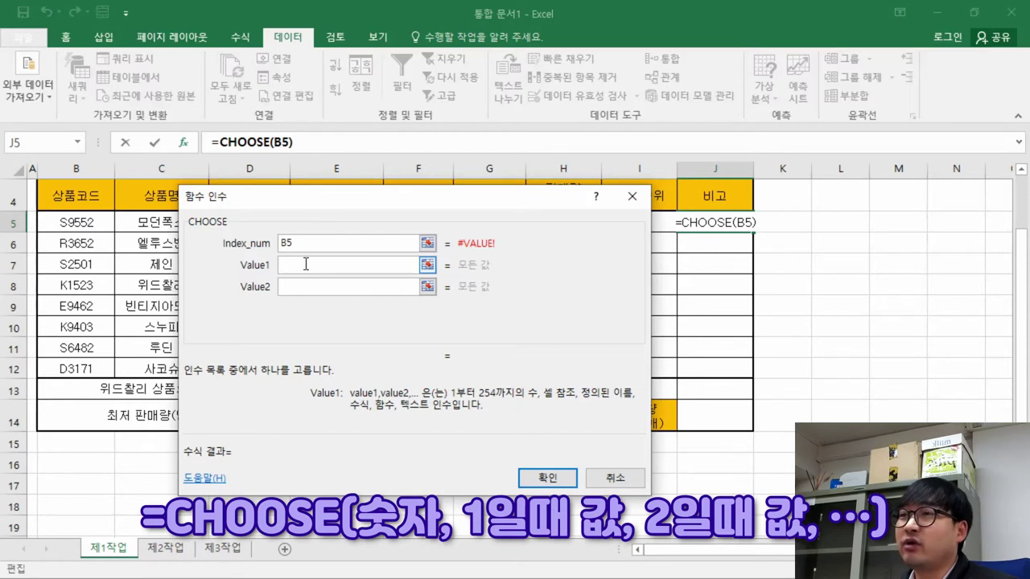
click(304, 248)
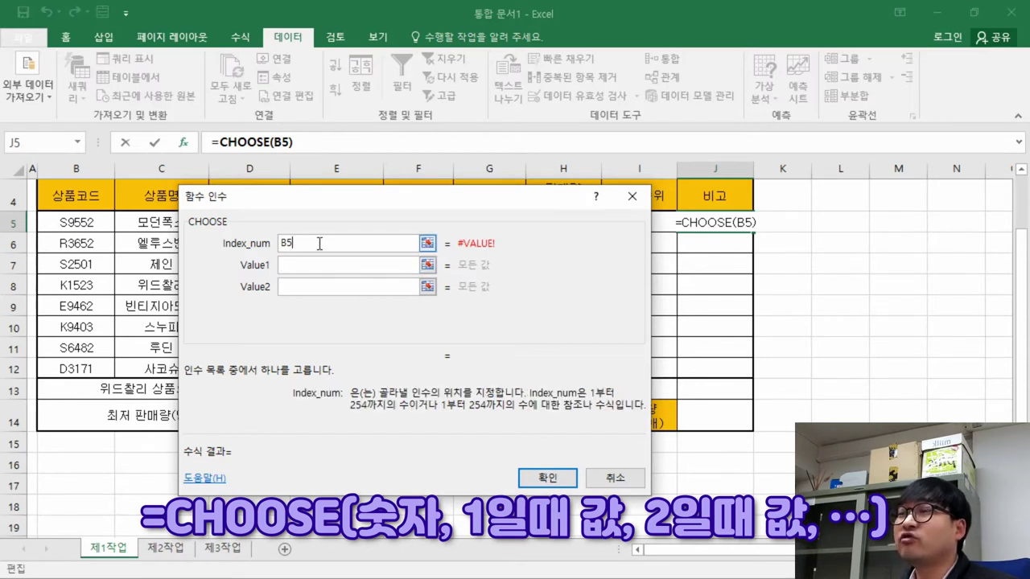
key(ctrl)
key(ctrl)
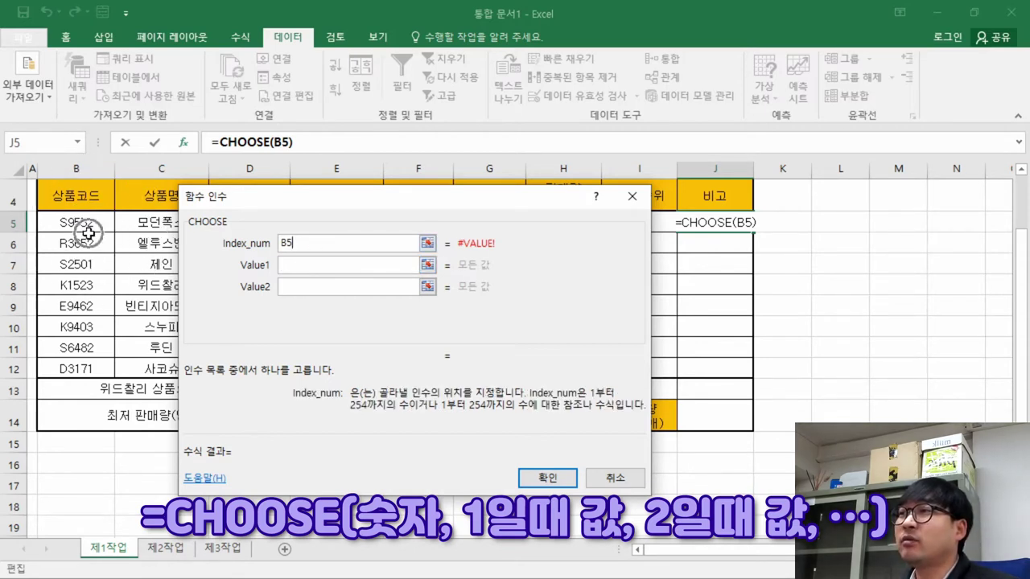
key(ctrl)
key(ctrl)
key(ctrl)
key(ctrl)
double_click(308, 245)
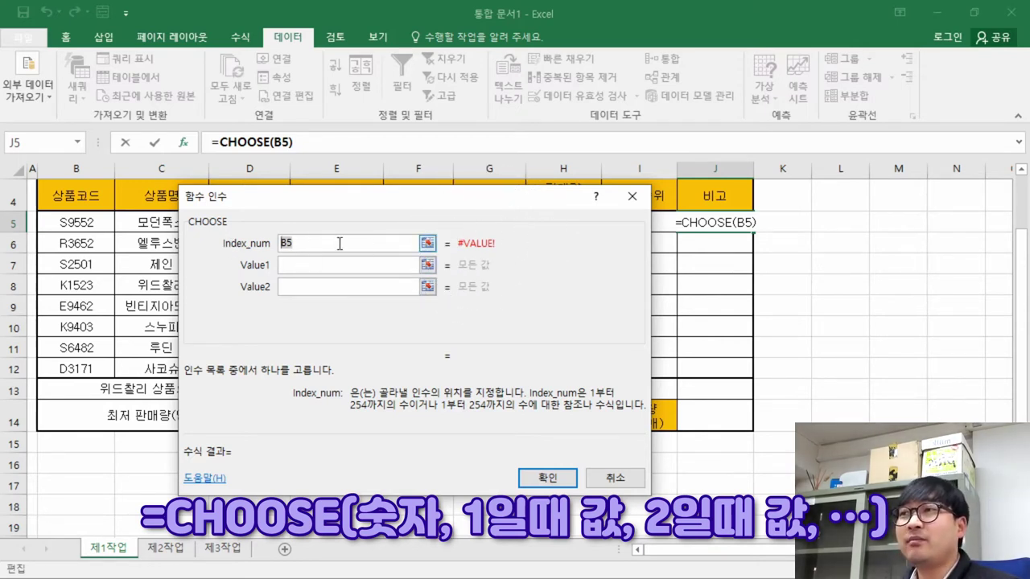
Switch to the exam PDF and reread task (2)'s labels for 1, 2 and 3 and its RIGHT function requirement
key(alt+Tab)
drag(390, 261, 675, 271)
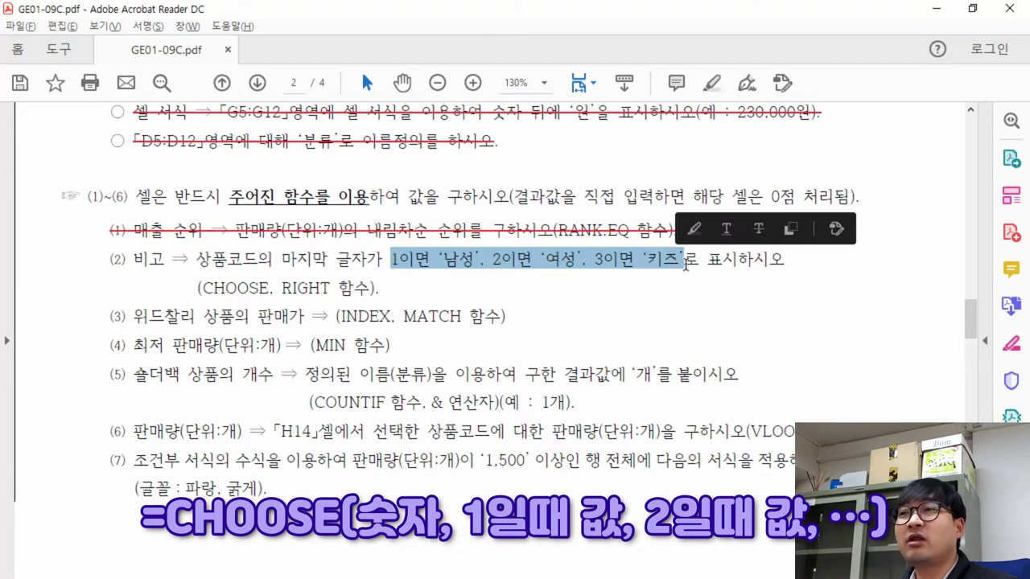
drag(281, 289, 330, 287)
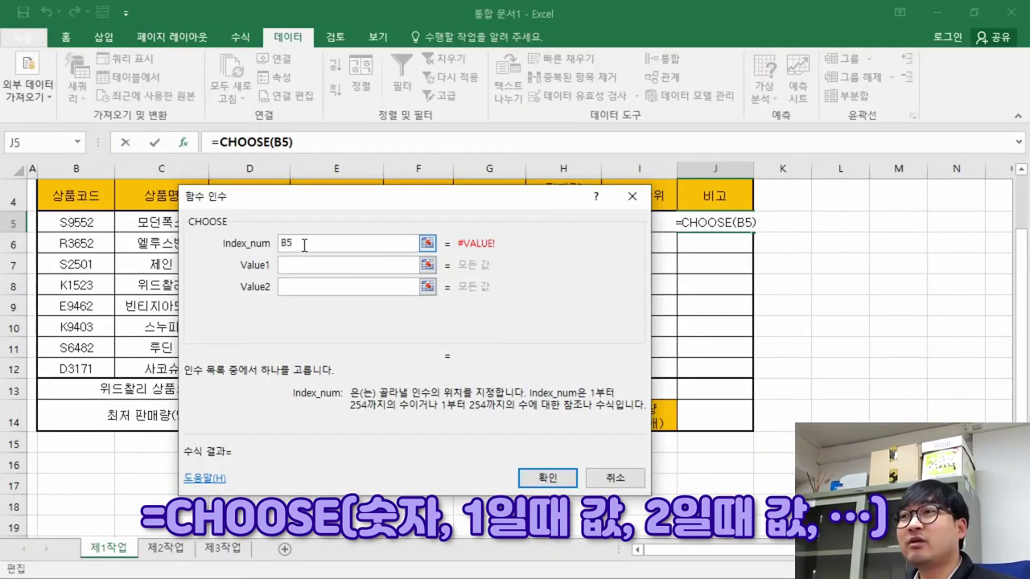
Replace the Index_num argument of the CHOOSE function with the nested formula right(B5)
key(BackSpace)
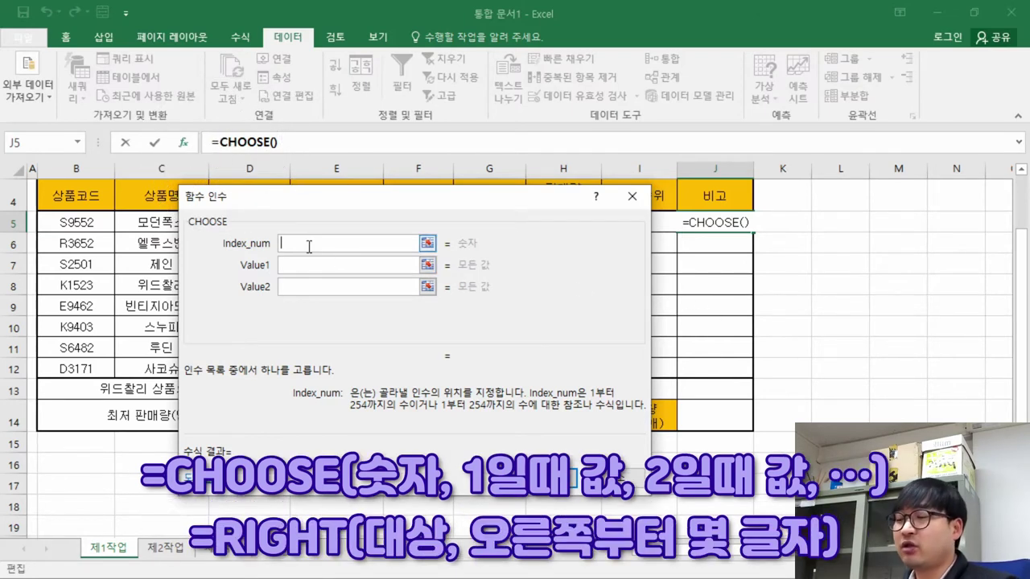
text(ri)
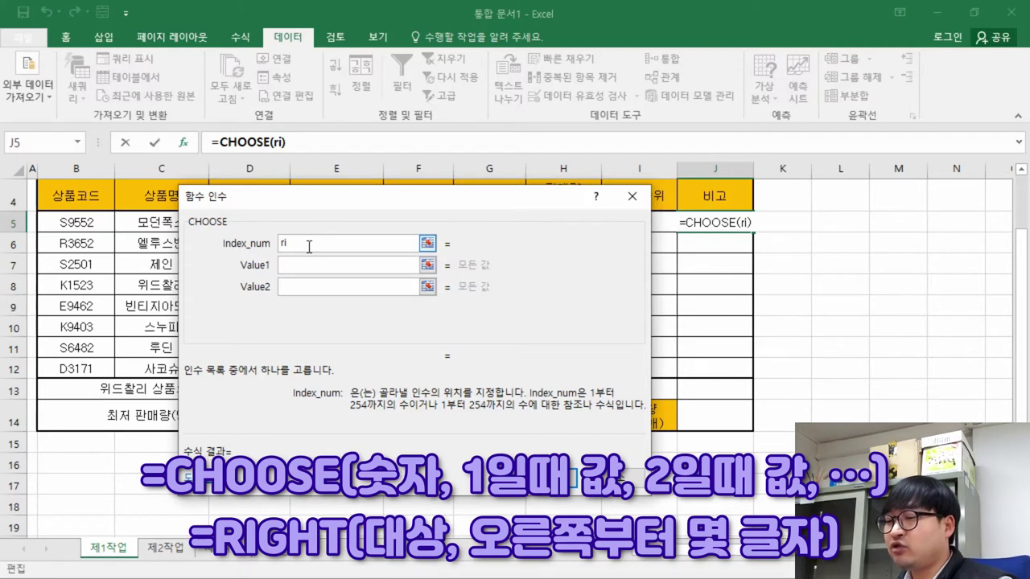
text(ght)
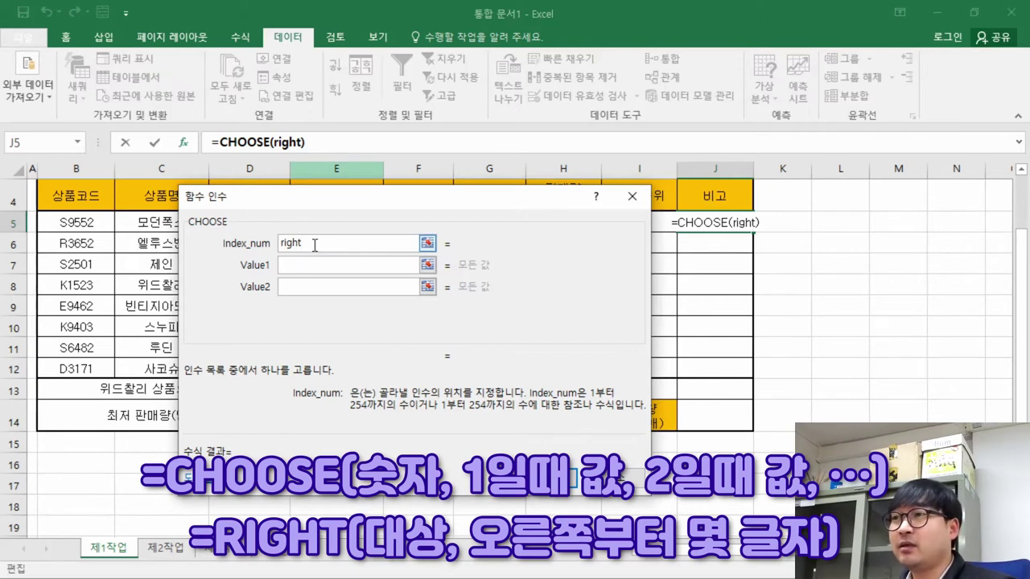
text(()
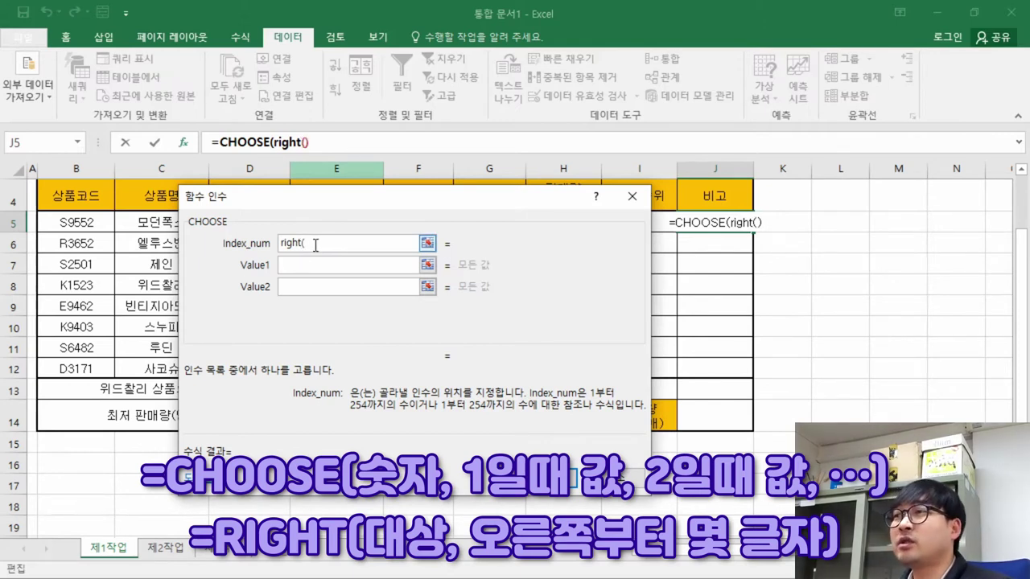
click(83, 227)
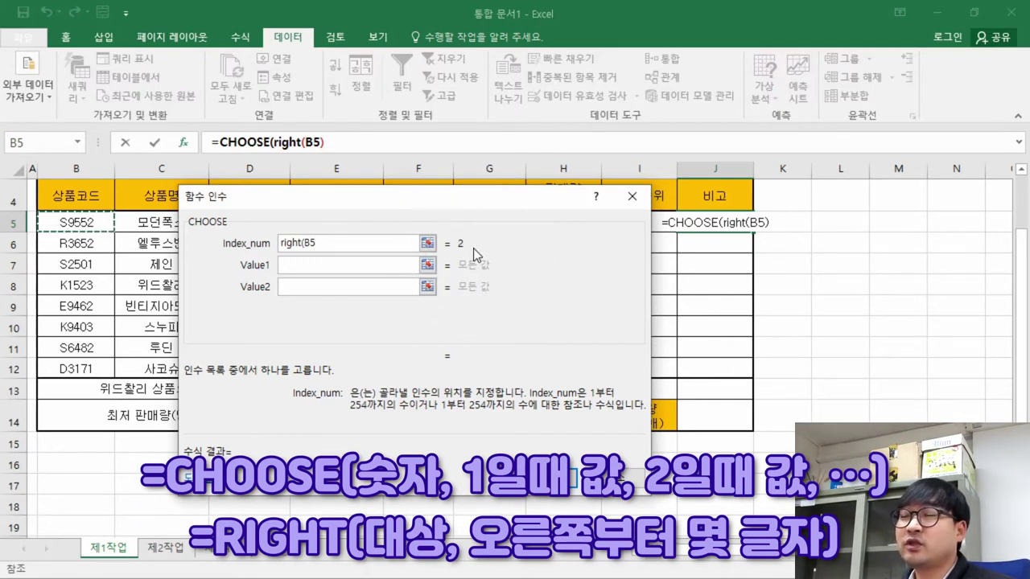
click(359, 265)
click(346, 243)
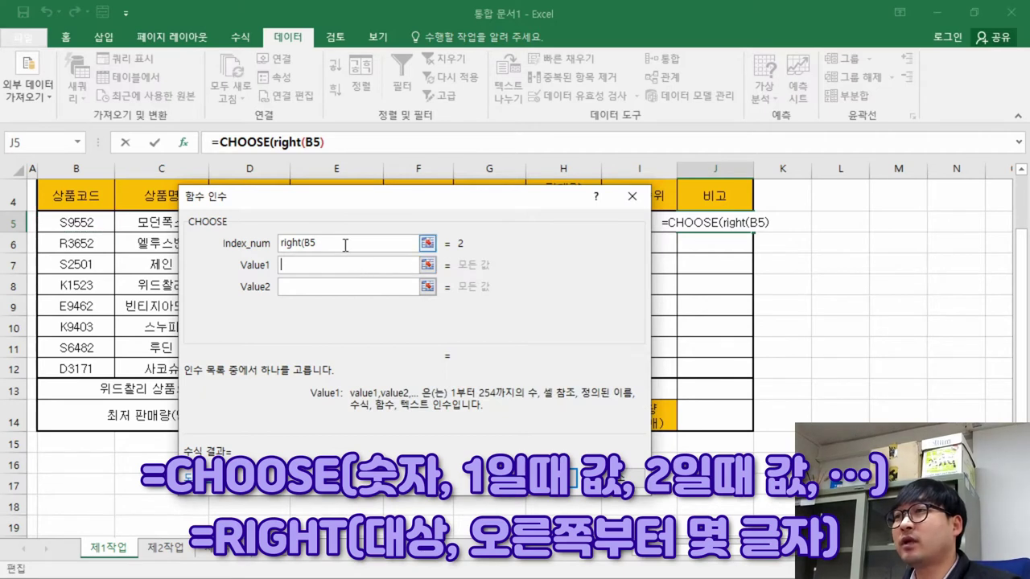
text())
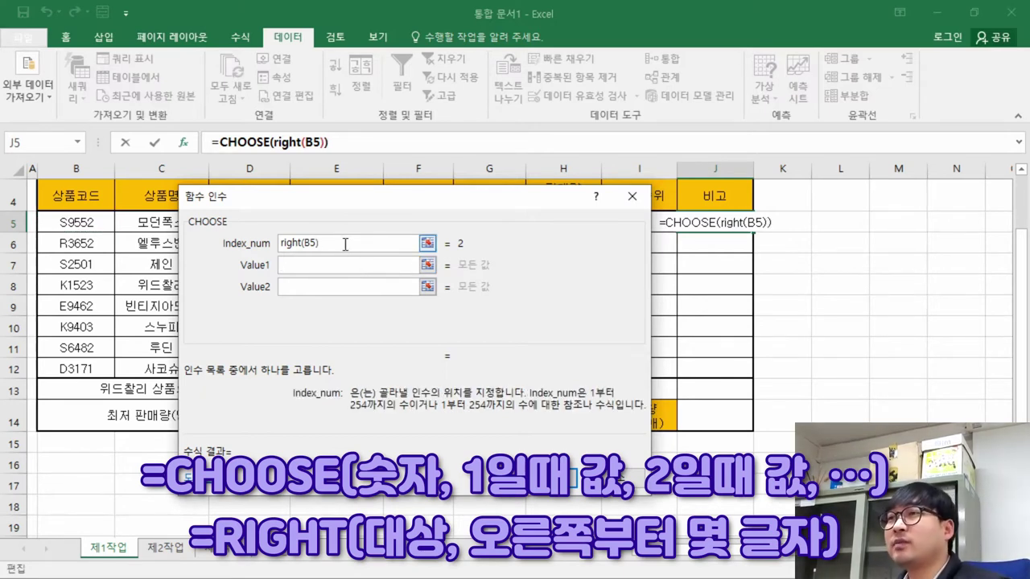
Set the CHOOSE function's Value1 to 남성, Value2 to 여성 and Value3 to 키즈, following task (2) in the exam PDF
click(318, 267)
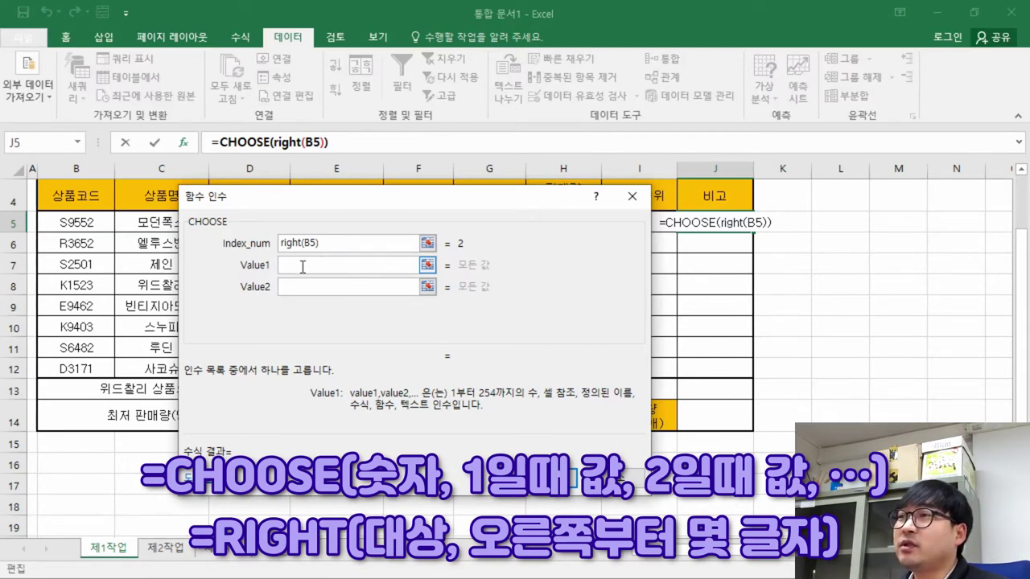
key(alt+Tab)
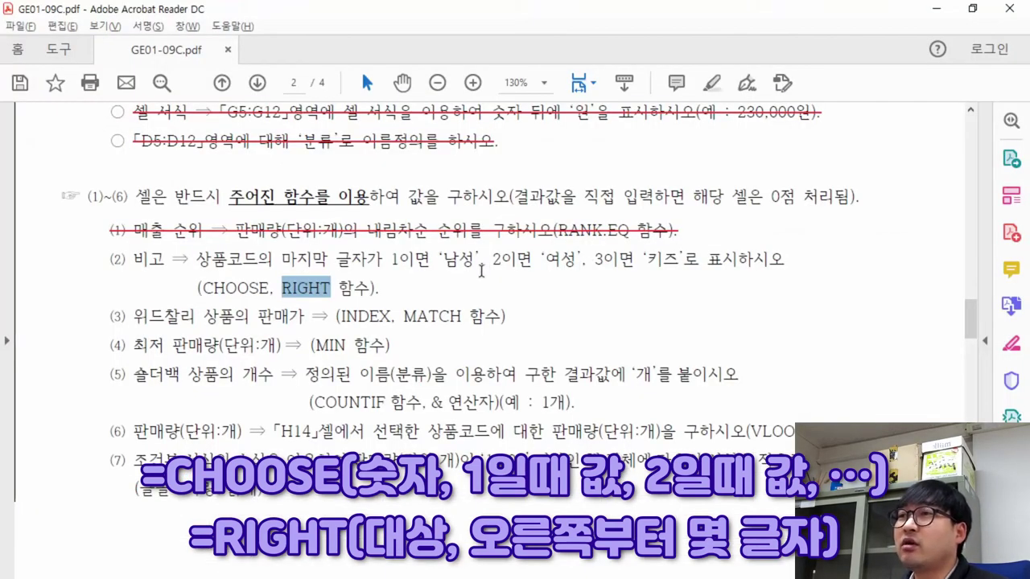
key(alt+Tab)
text(남성)
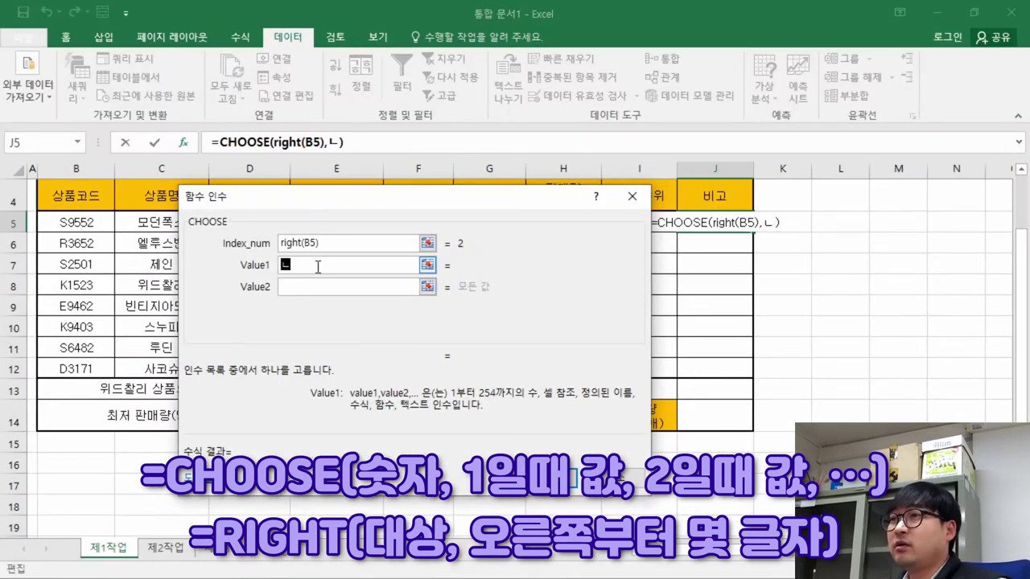
click(299, 288)
text(여성)
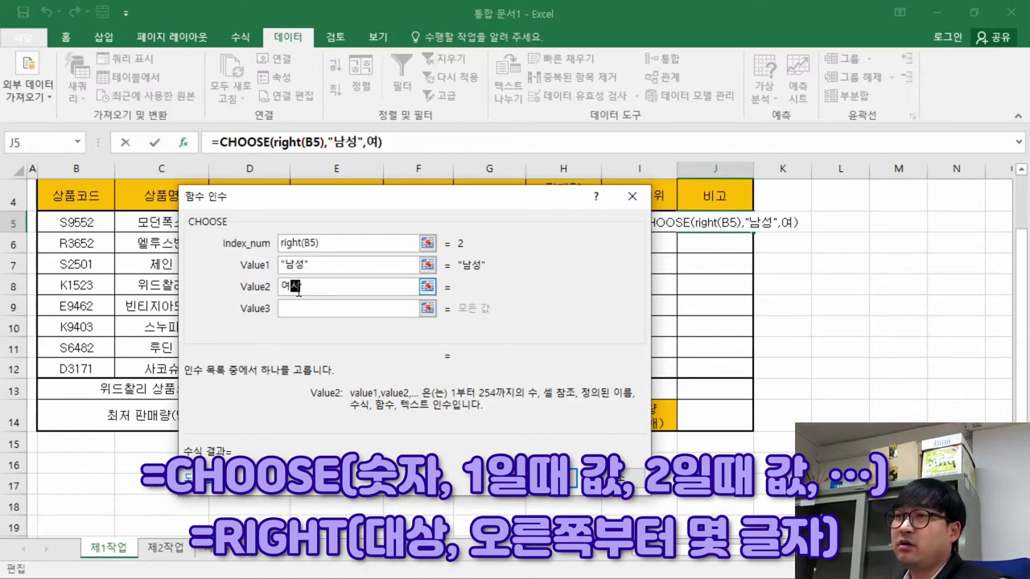
click(333, 307)
text(키즈)
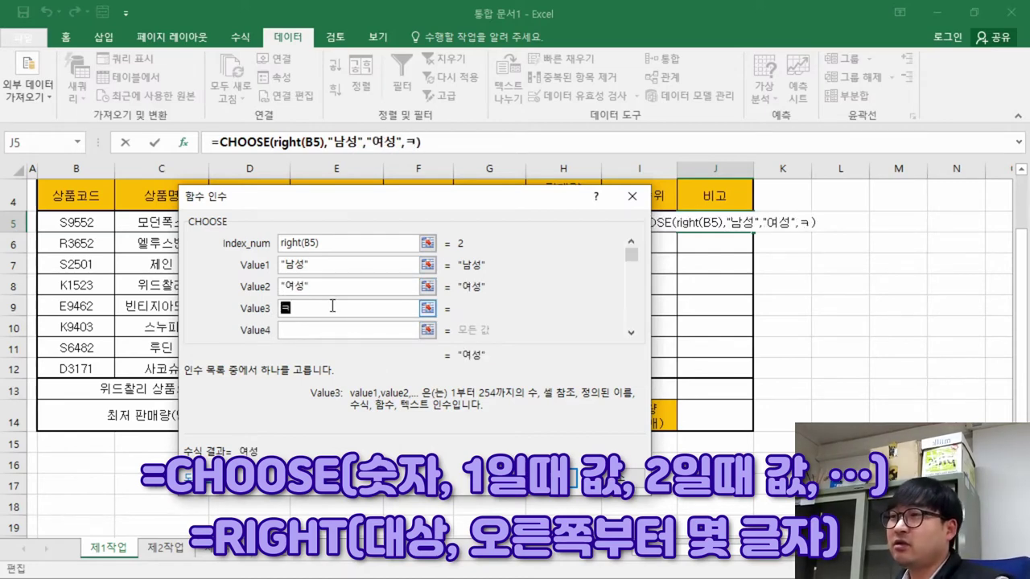
click(348, 330)
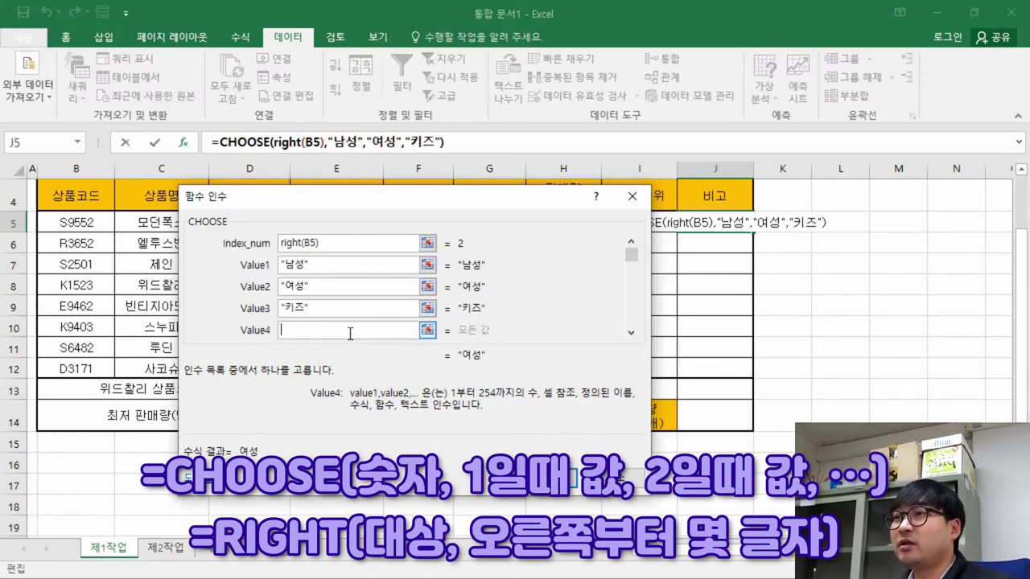
Compare the three labels with task (2) in the exam PDF and confirm the CHOOSE function in Excel cell J5
key(alt+Tab)
drag(441, 261, 683, 266)
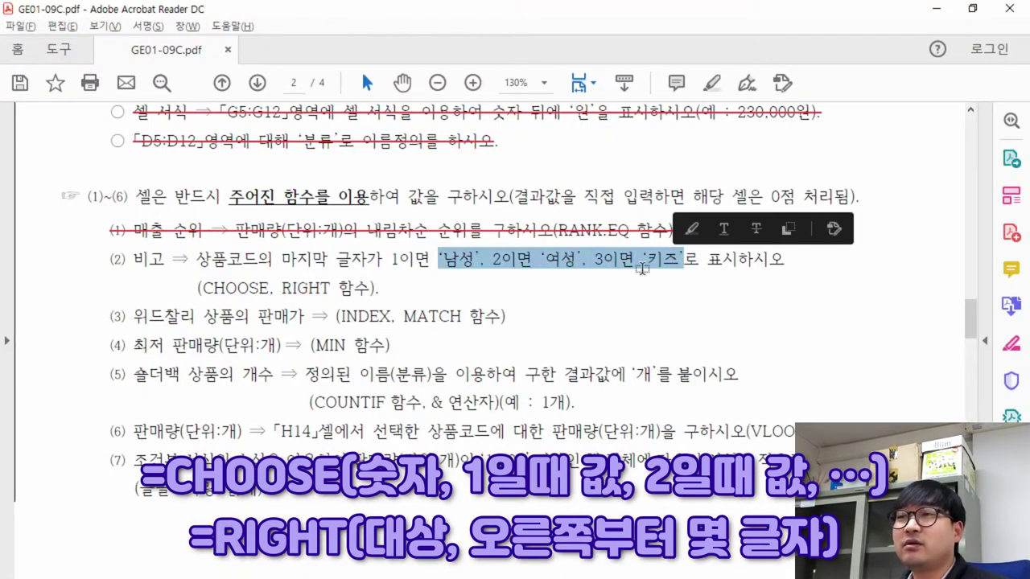
key(alt+Tab)
click(328, 244)
click(309, 244)
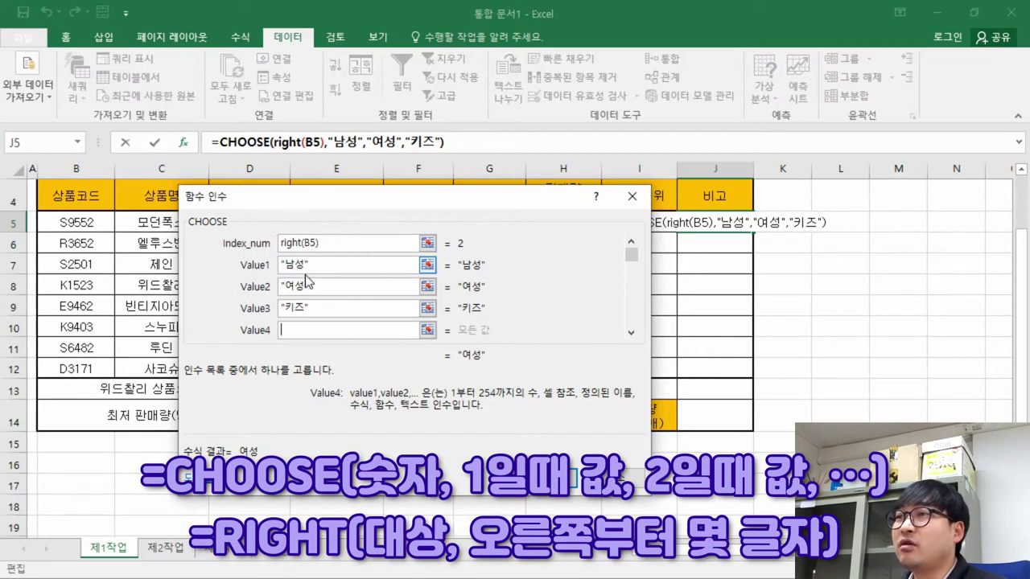
click(480, 356)
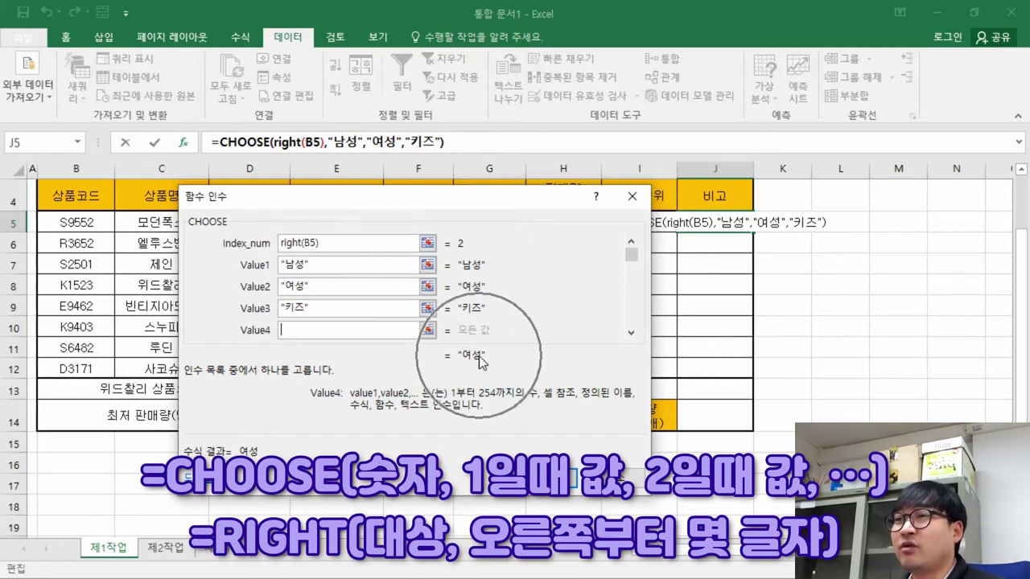
click(559, 483)
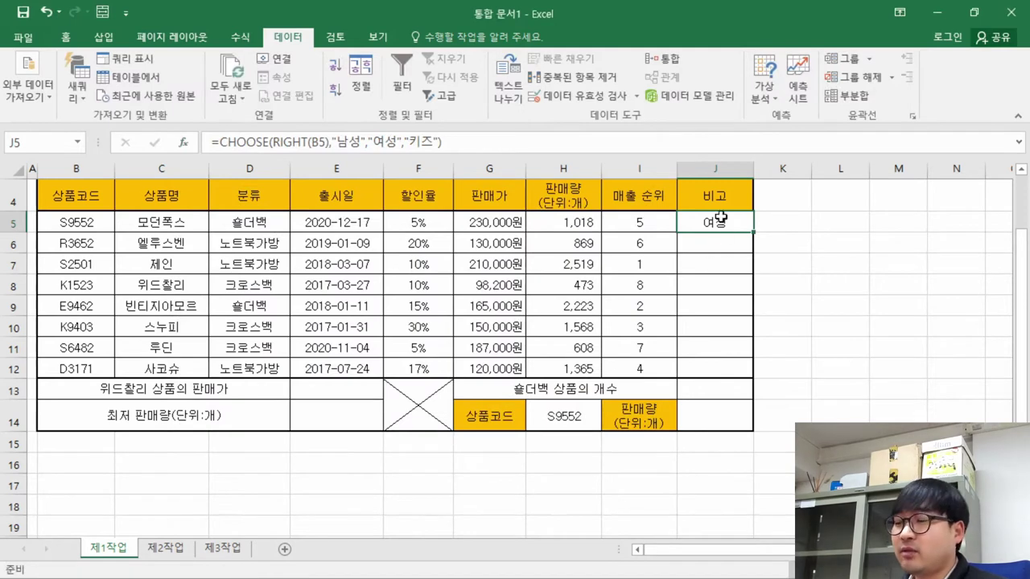
Copy the formula in J5 and paste only the formula into J6:J12 of the 비고 column
right_click(719, 223)
click(748, 249)
drag(716, 243, 721, 366)
right_click(722, 366)
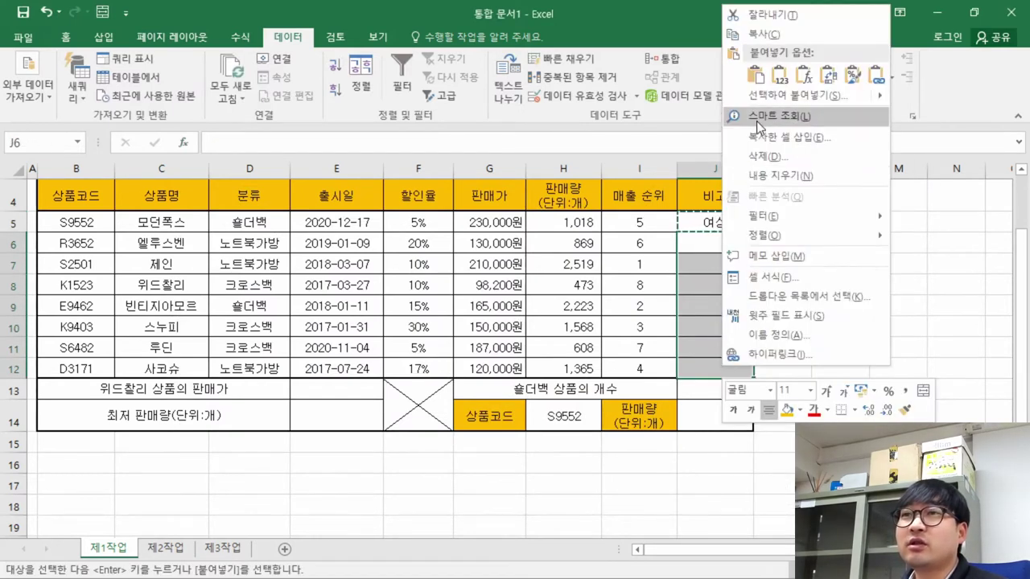
click(804, 76)
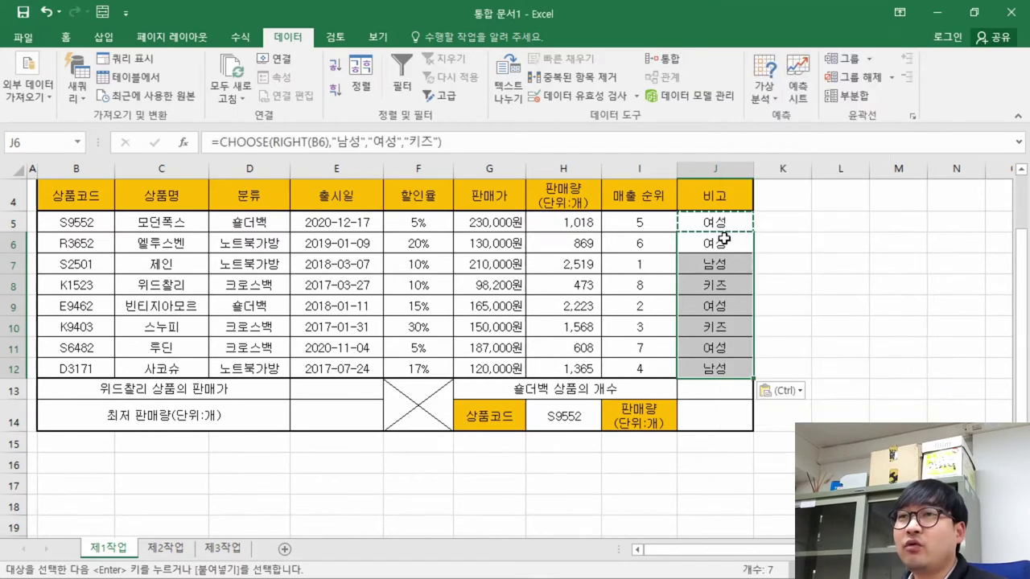
Check the copied CHOOSE formulas in cells J7 and J8 and clear the copy marquee
click(716, 264)
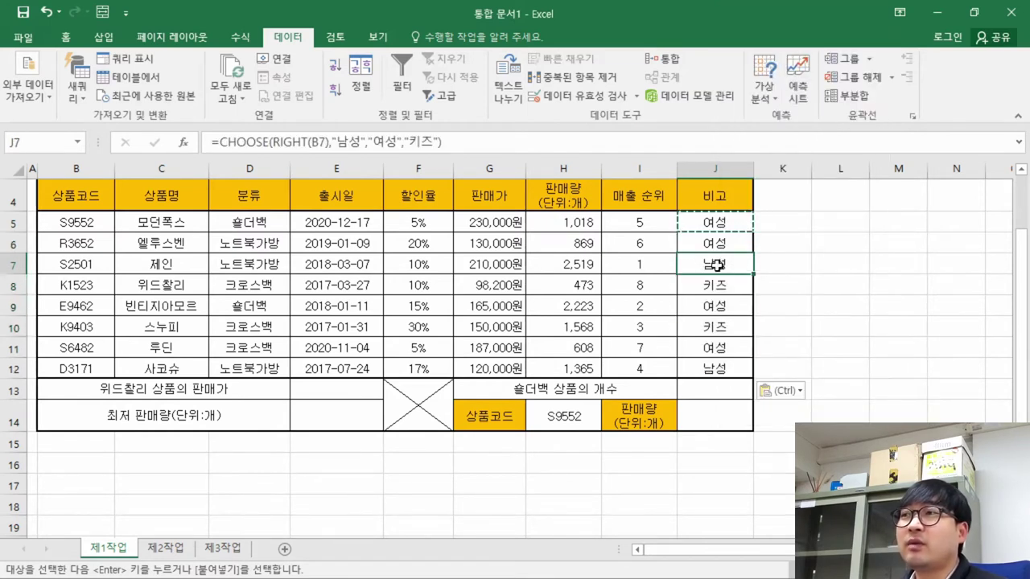
key(ctrl)
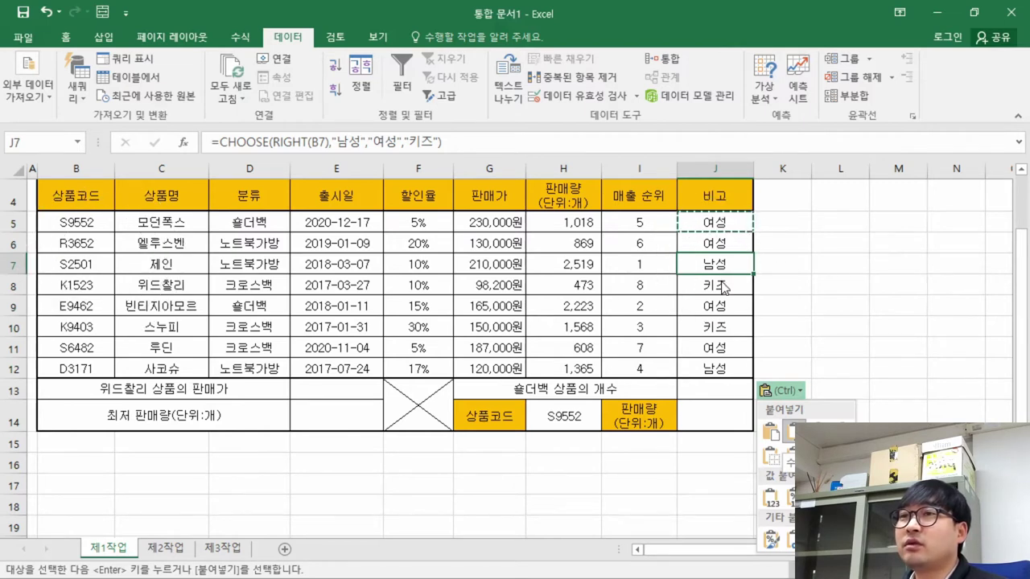
key(ctrl)
key(ctrl)
key(ctrl)
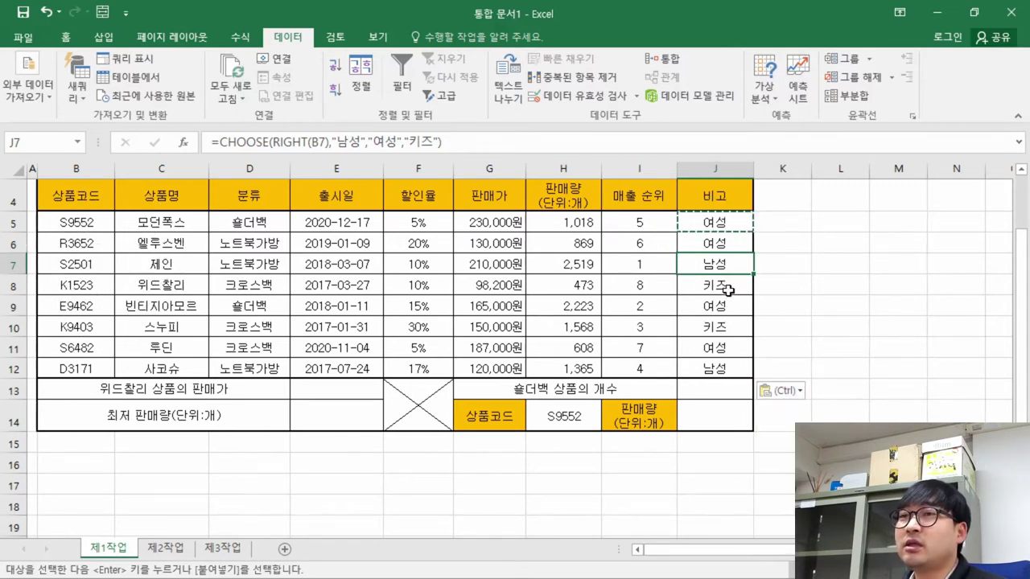
click(729, 288)
key(Escape)
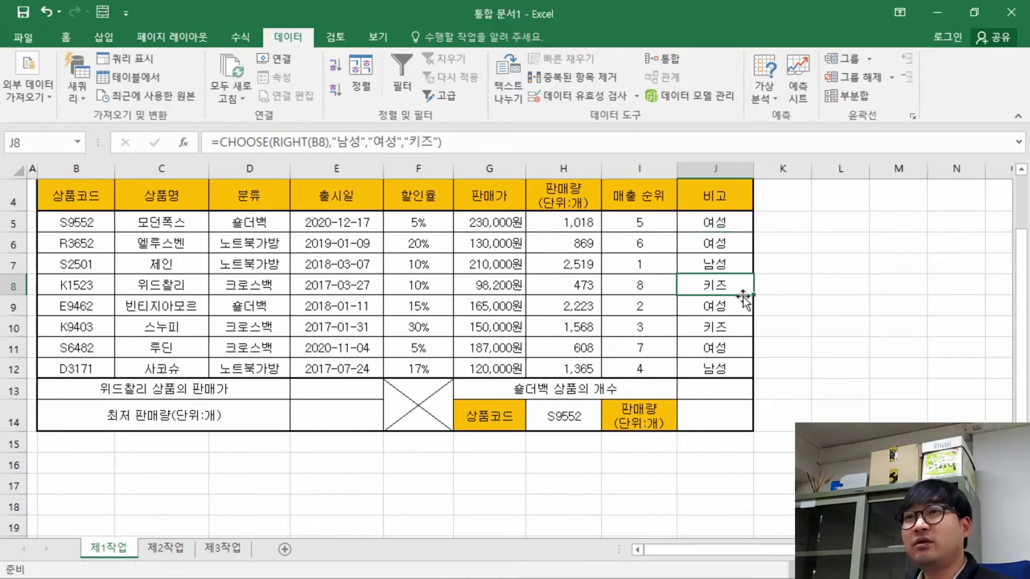
Switch to the exam PDF and strike through all of task (2), including its CHOOSE and RIGHT function line
key(alt+Tab)
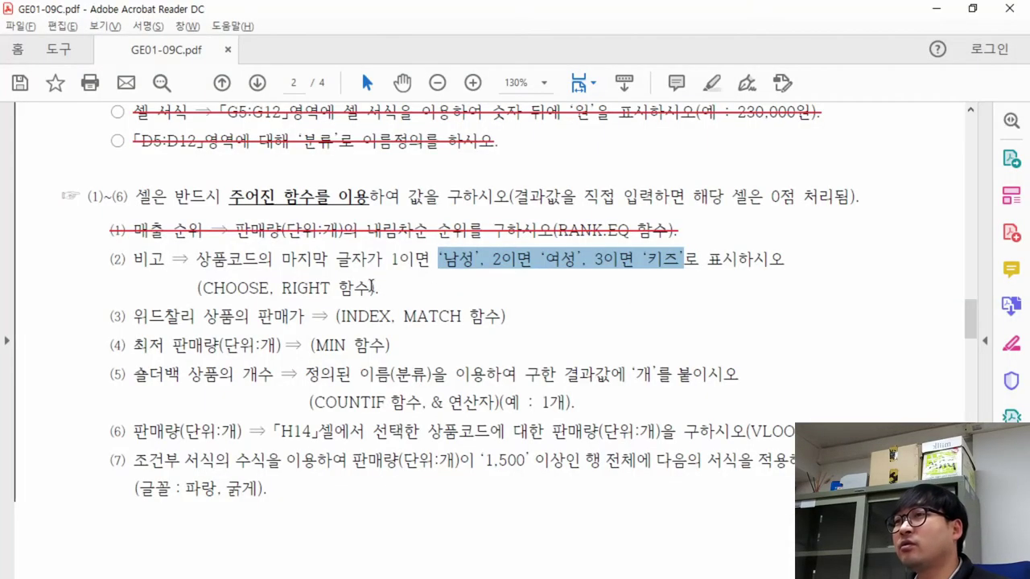
drag(386, 293, 108, 259)
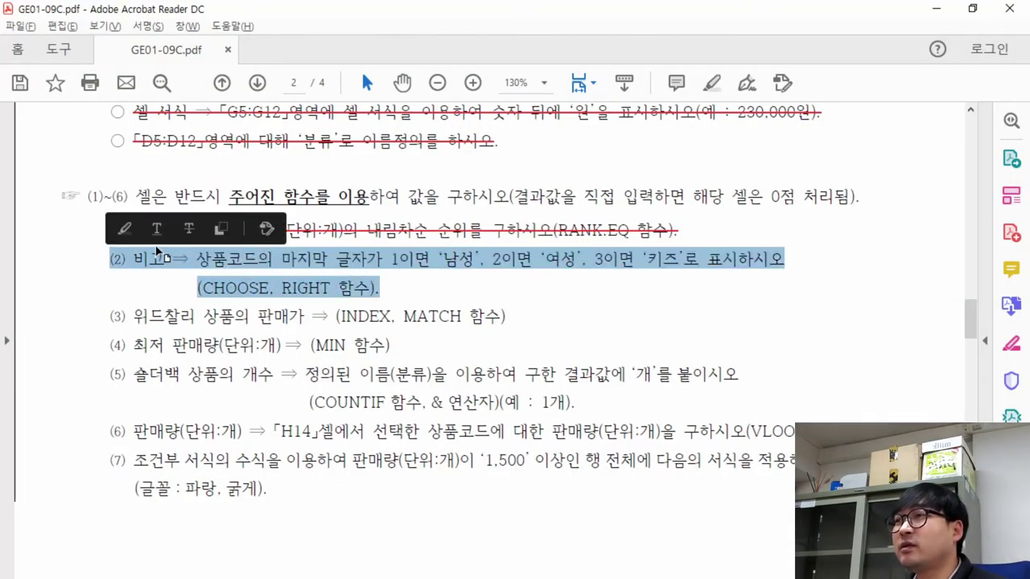
click(187, 230)
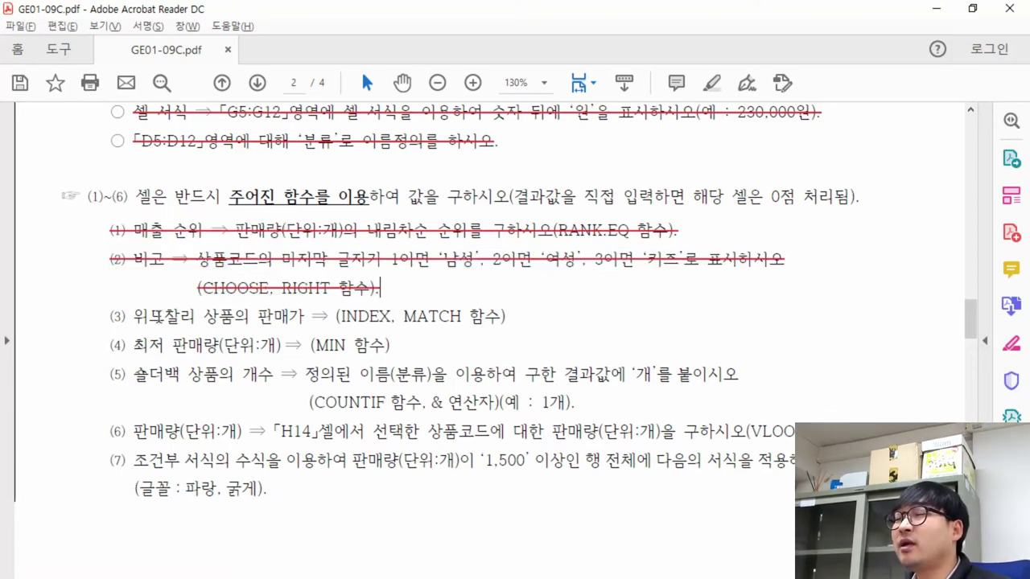
Select cell E13 in Excel and check the exam PDF's task (3) for 위드찰리 상품의 판매가 and its required functions
key(alt+Tab)
click(344, 387)
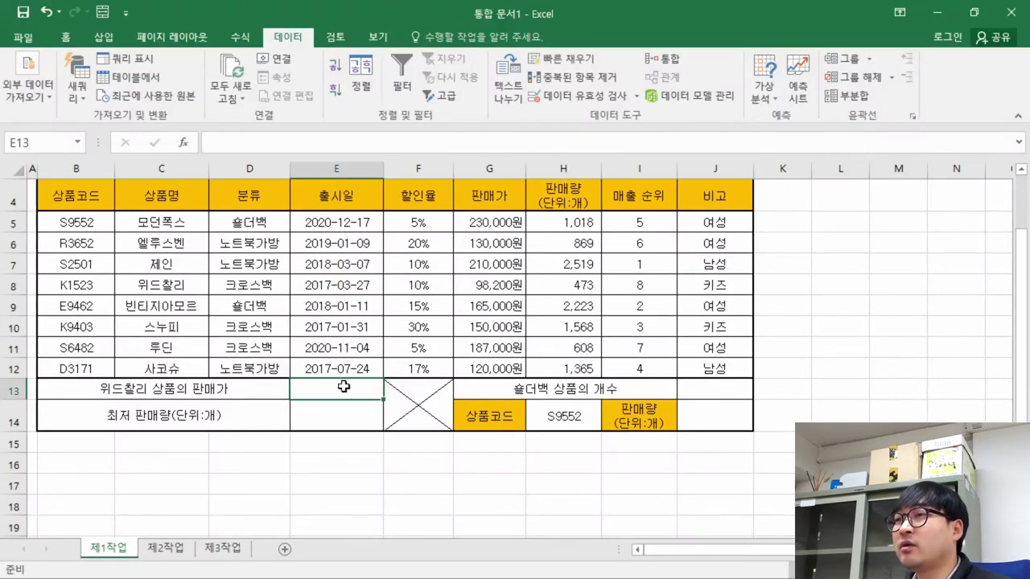
key(alt+Tab)
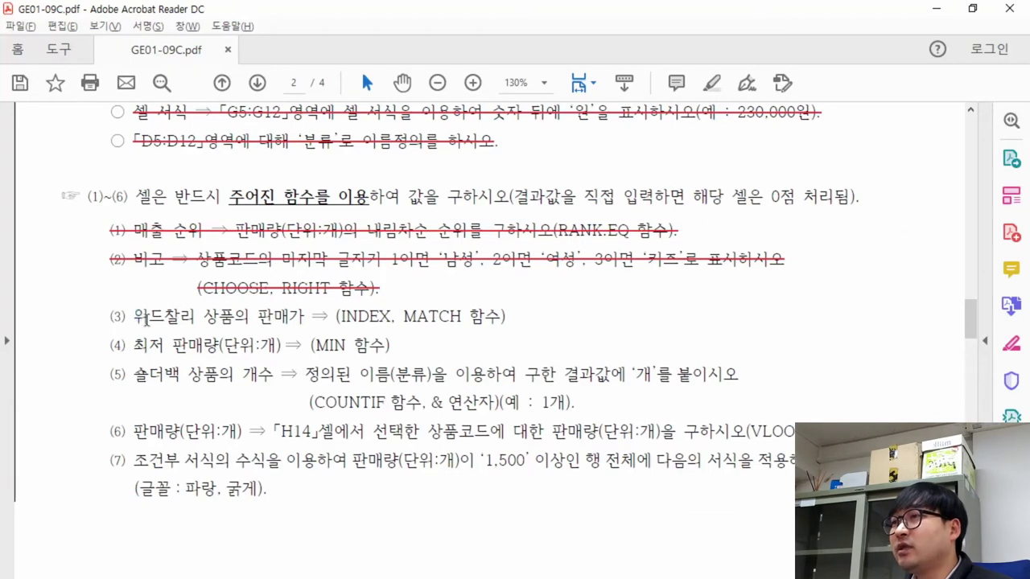
drag(145, 319, 263, 321)
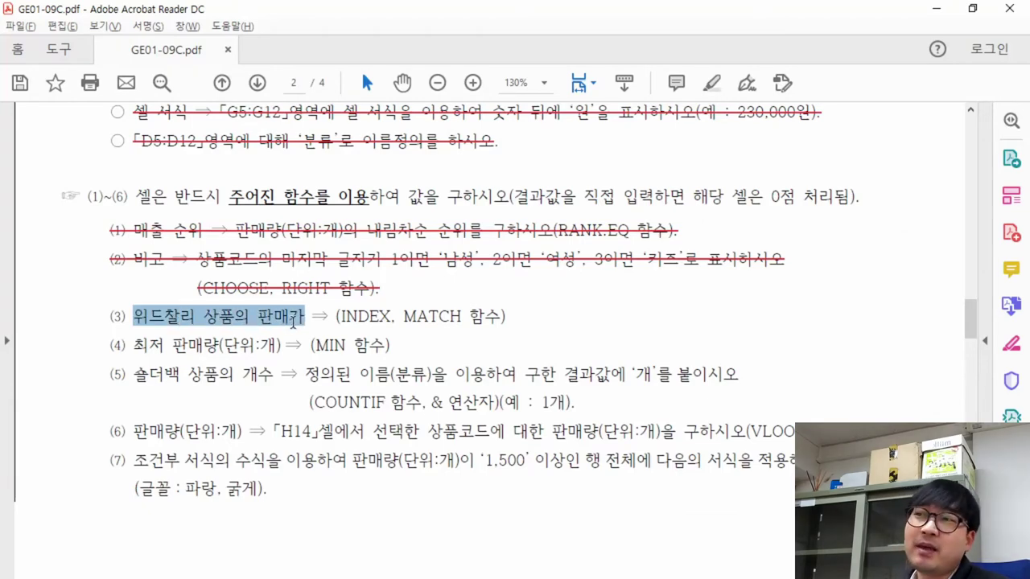
drag(341, 318, 476, 331)
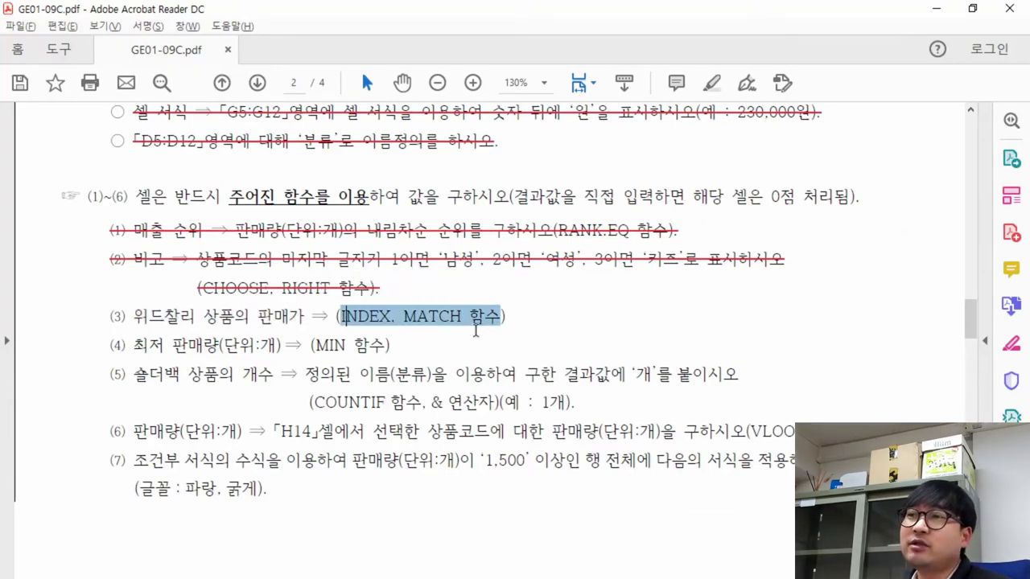
key(alt+Tab)
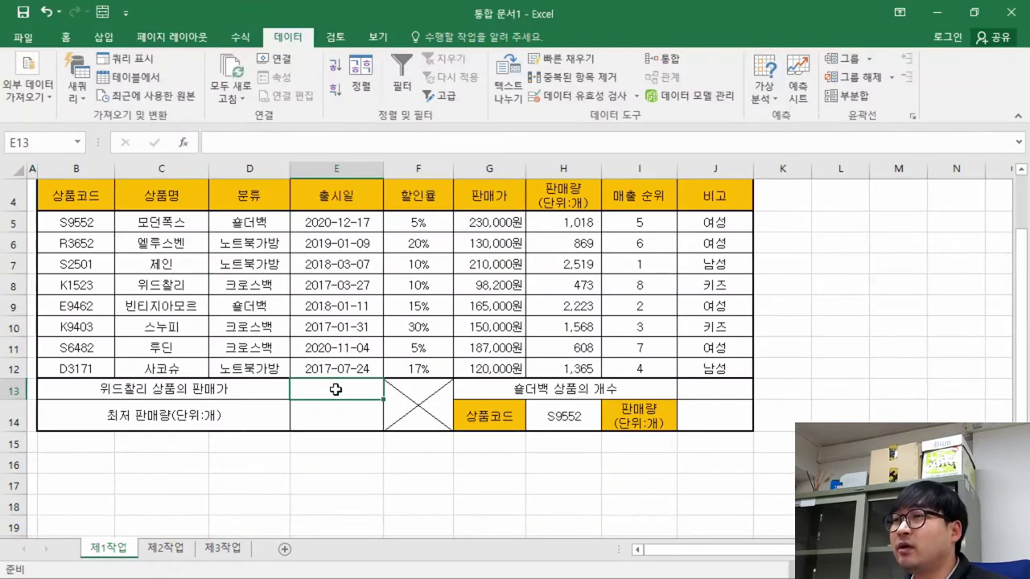
Return to the exam PDF and compare task (3)'s INDEX and MATCH functions with the lookup function required in task (6)
key(alt+Tab)
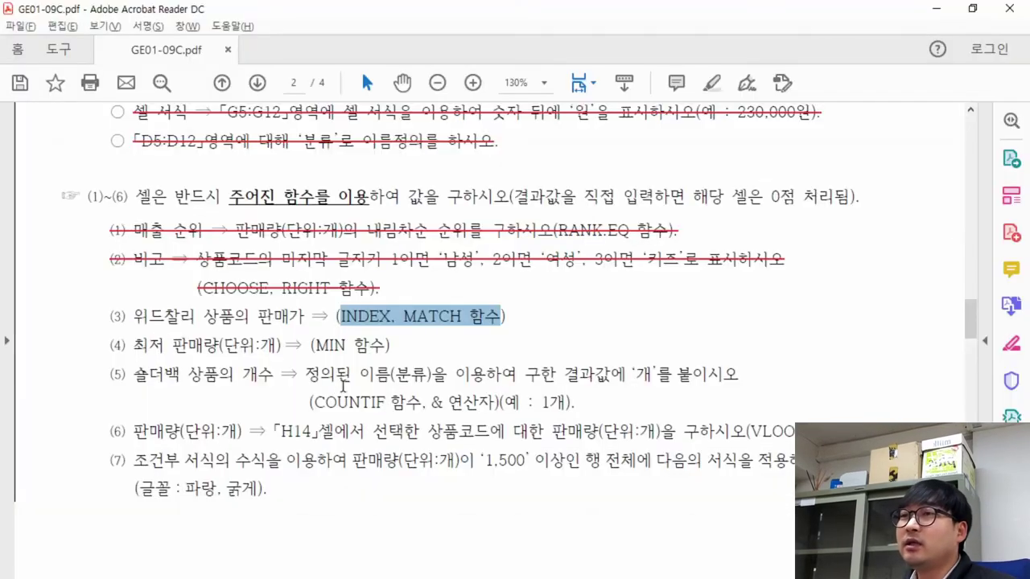
click(464, 322)
mouse_move(338, 316)
mouse_down()
mouse_move(460, 318)
mouse_move(442, 323)
mouse_up()
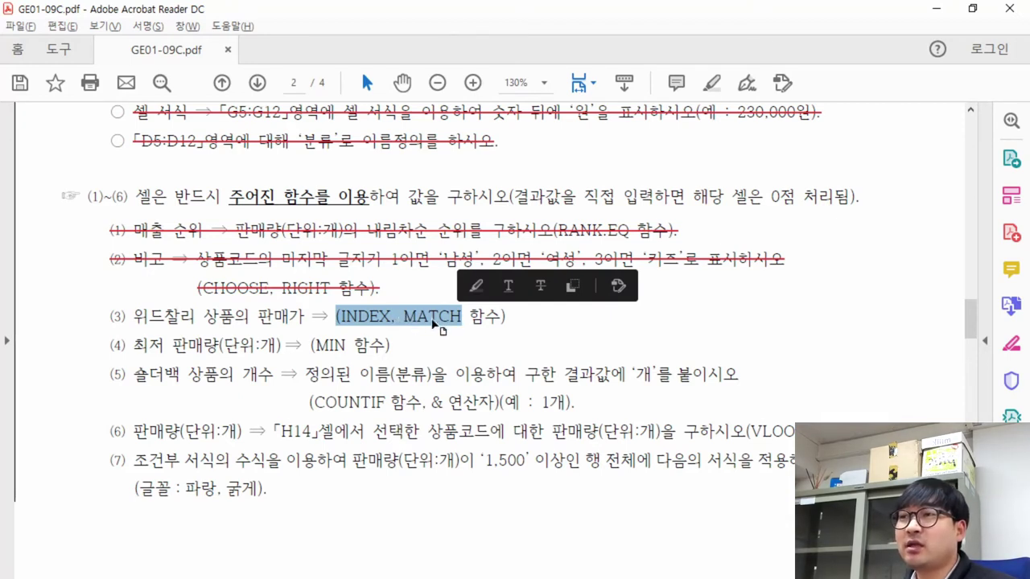
drag(747, 431, 825, 433)
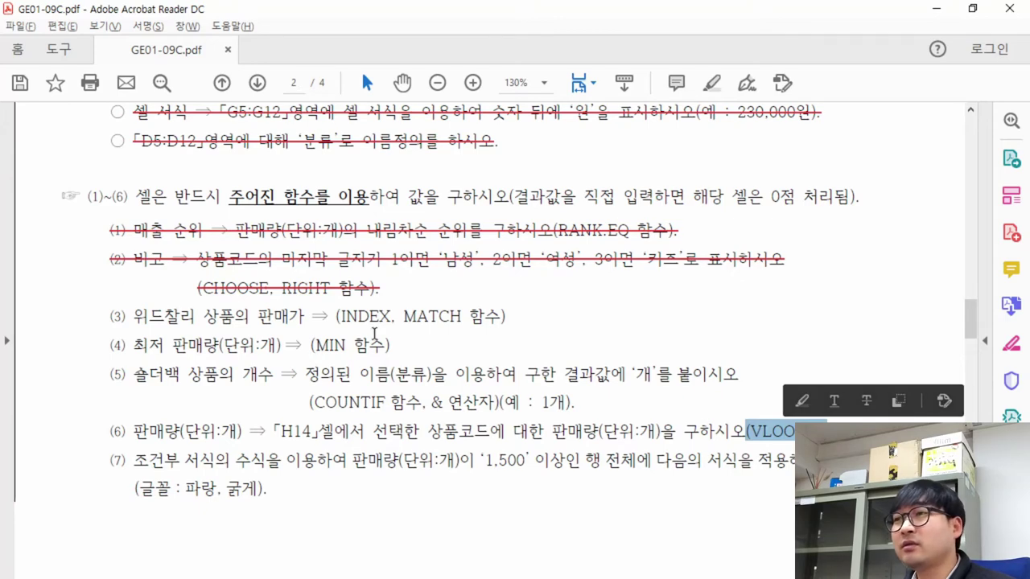
click(366, 316)
mouse_move(343, 315)
mouse_down()
mouse_move(459, 317)
mouse_move(464, 326)
mouse_up()
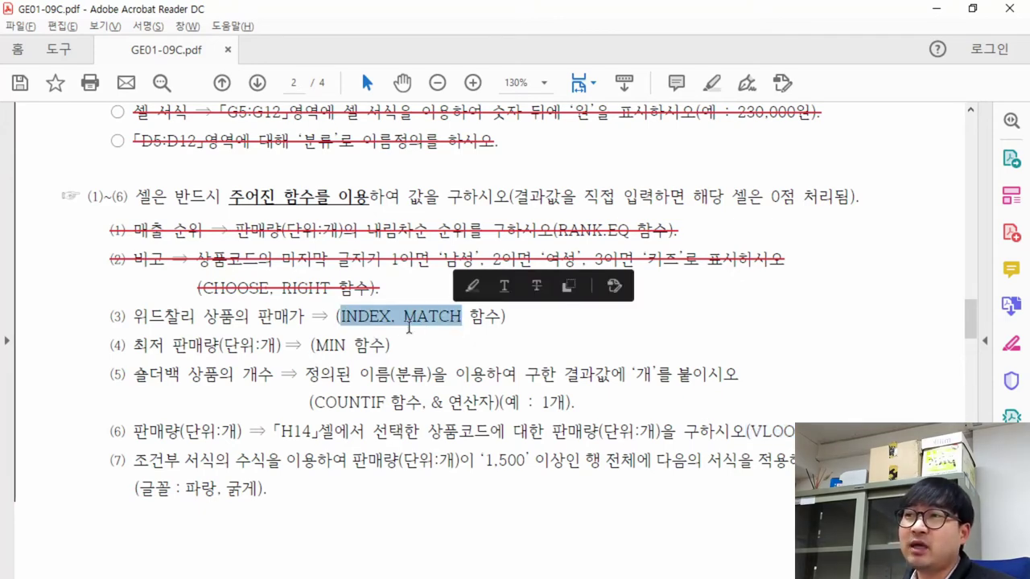
Switch to Excel and start an INDEX function in E13, choosing the array,row_num,column_num argument form
key(alt+Tab)
text(=ㅑㅜ)
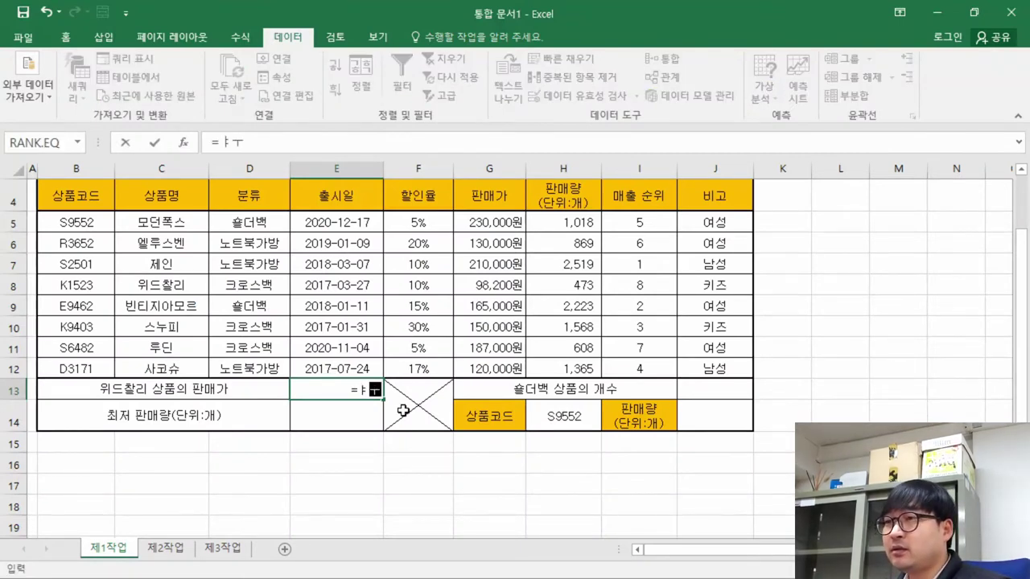
text(ind)
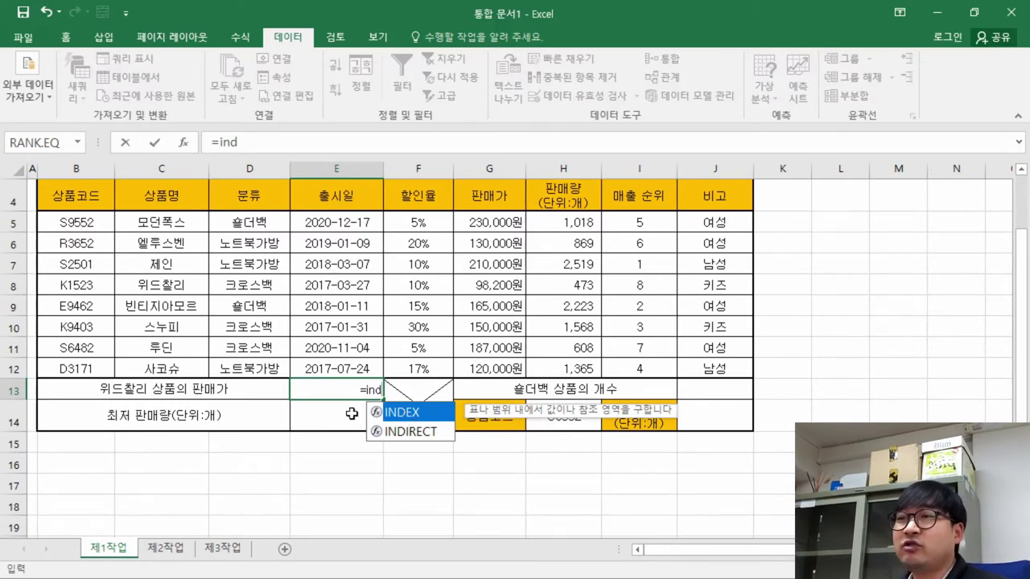
double_click(411, 413)
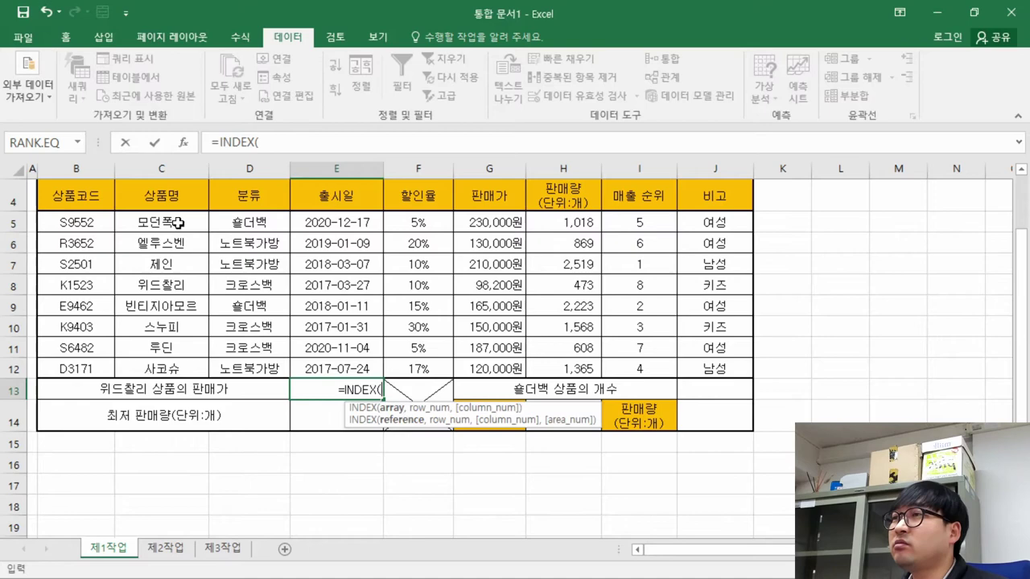
click(185, 145)
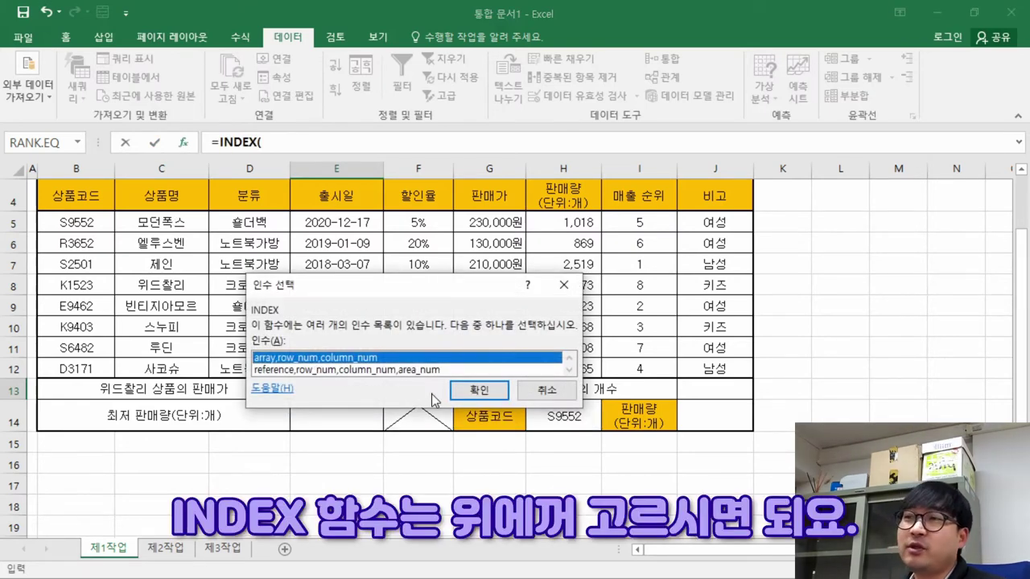
click(477, 391)
drag(432, 230, 624, 230)
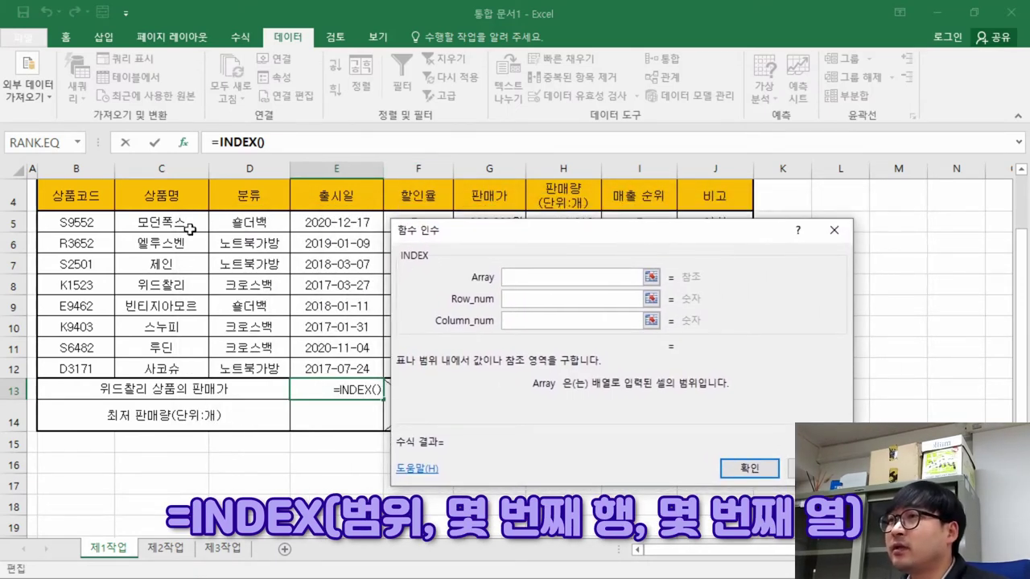
Try INDEX on the product names C5:C12 with row numbers 1, 2, 3 and 4, and discard the formula
drag(173, 223, 192, 368)
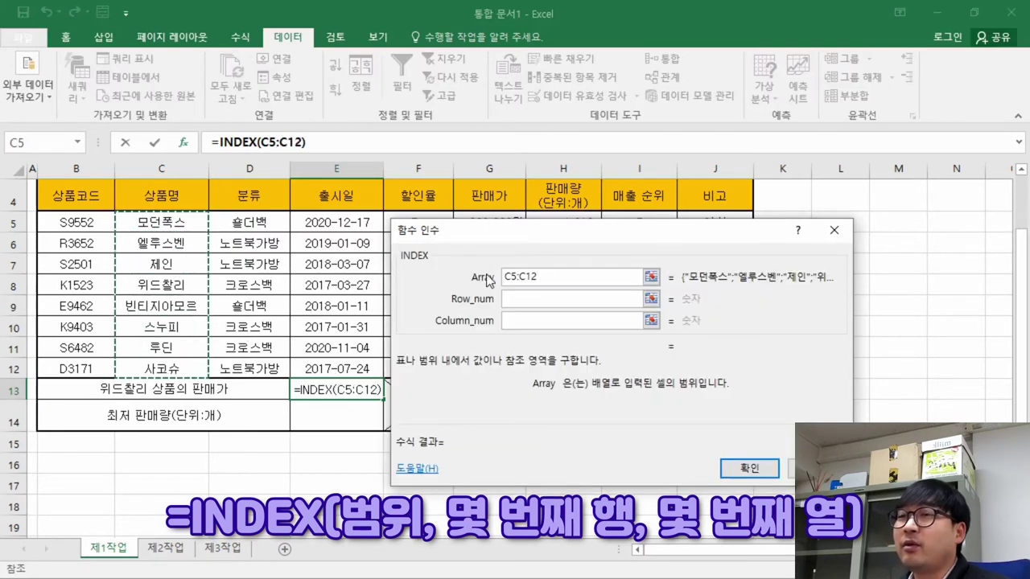
click(514, 299)
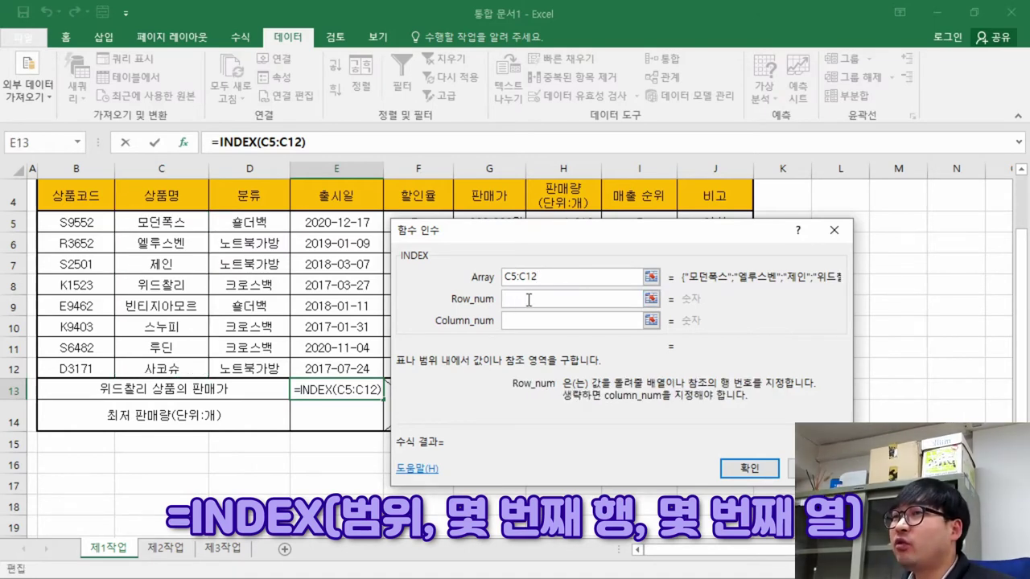
text(1)
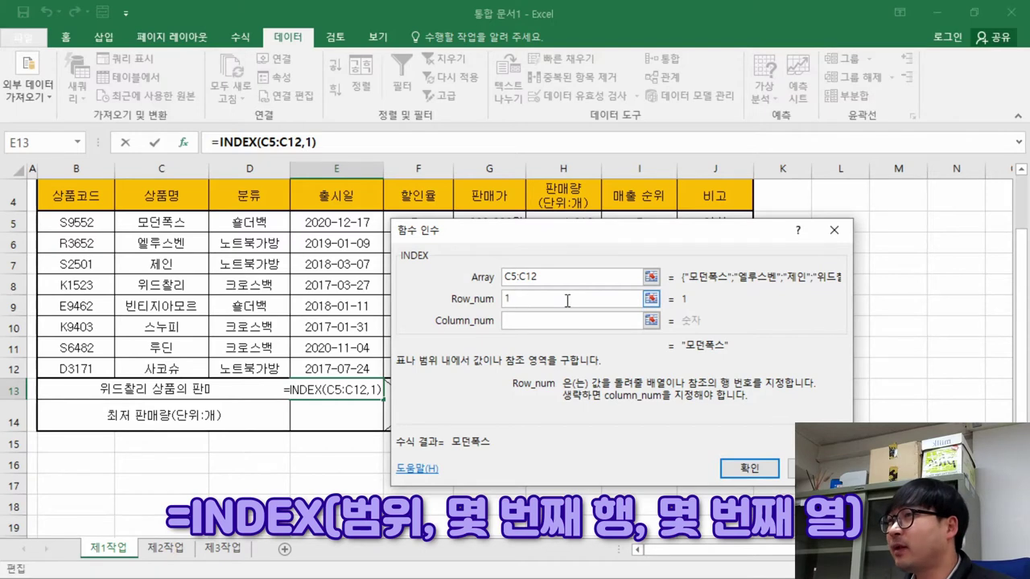
text(2)
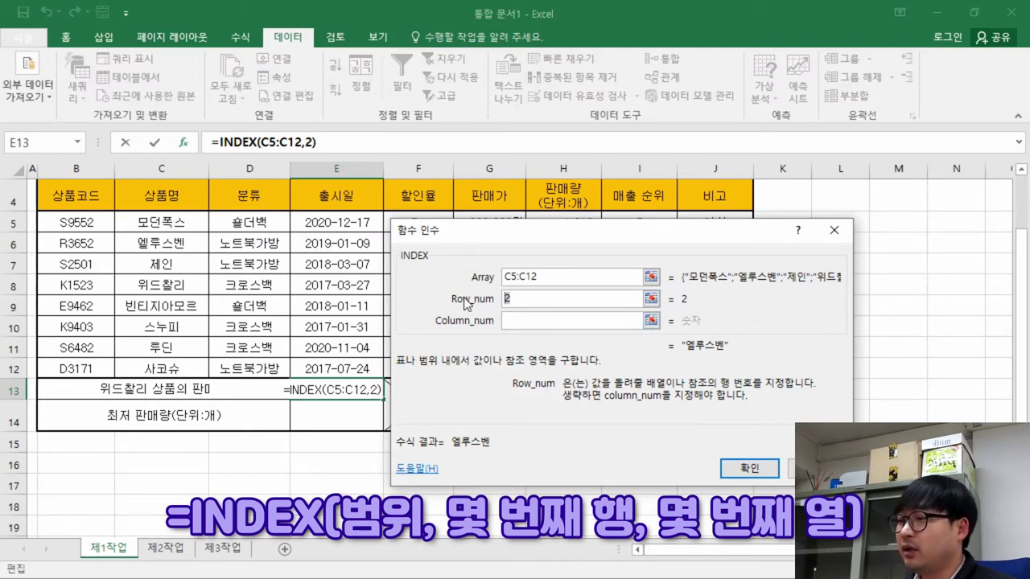
text(3)
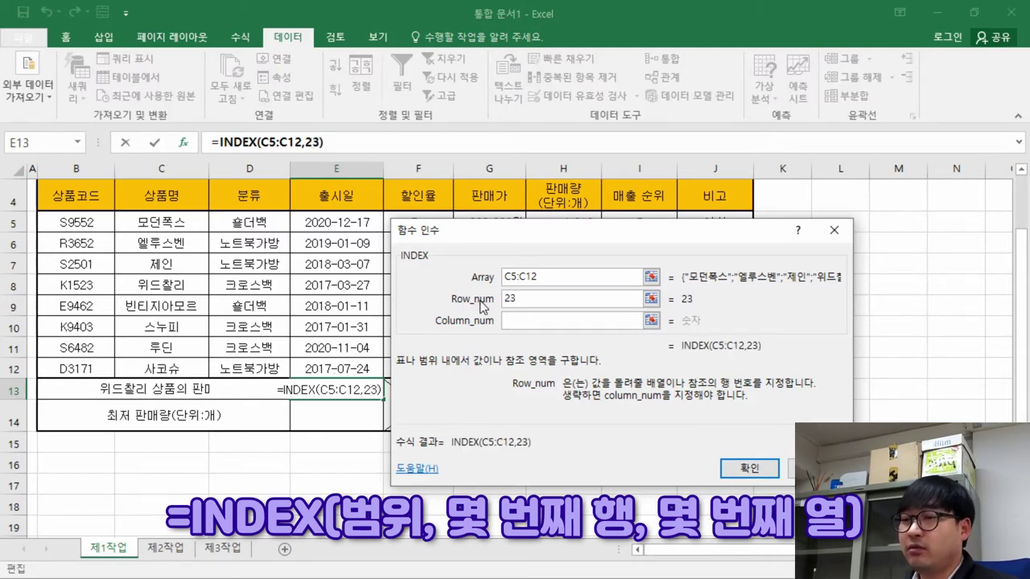
key(BackSpace)
key(BackSpace)
text(3)
key(BackSpace)
text(4)
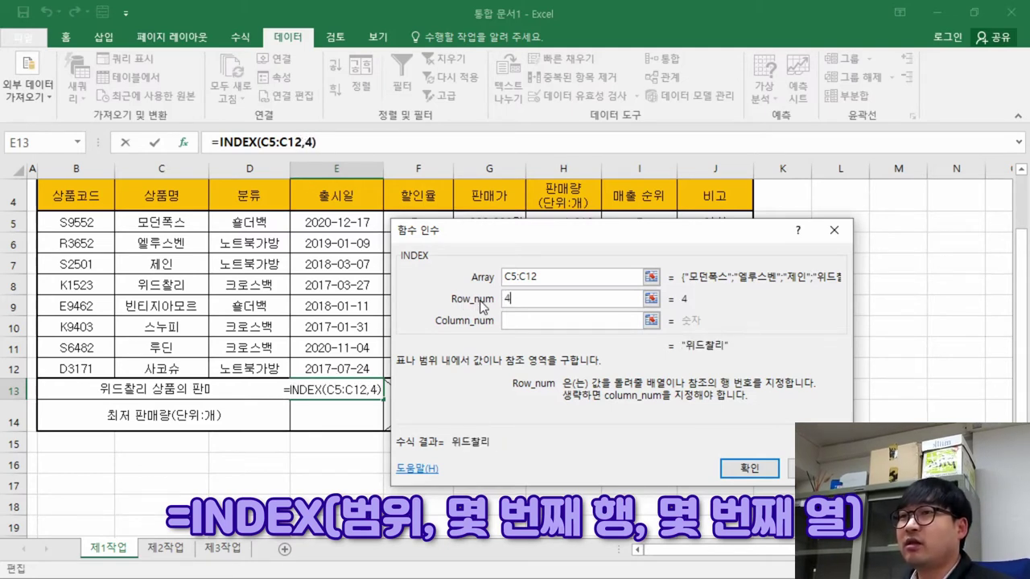
click(718, 357)
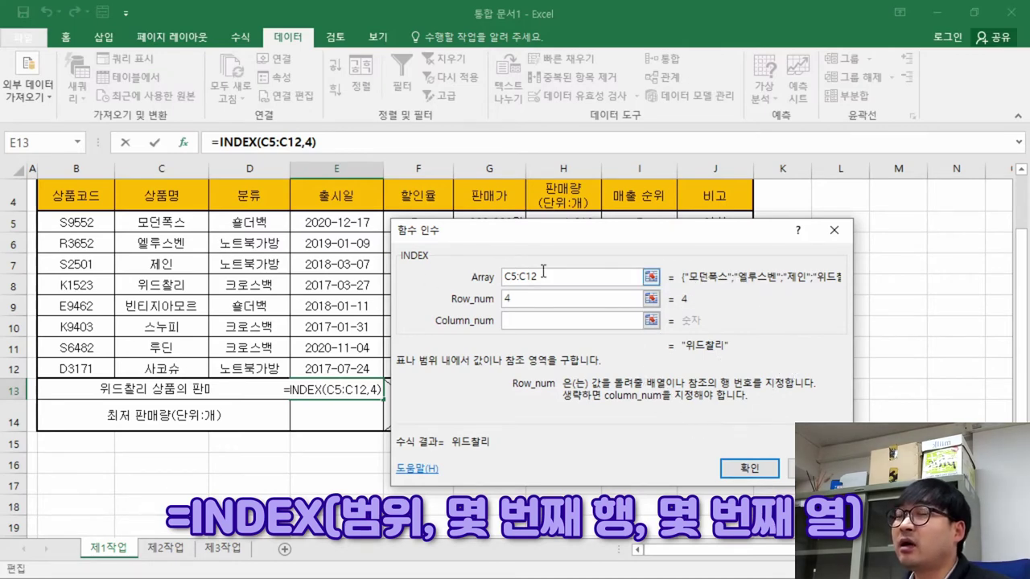
click(793, 468)
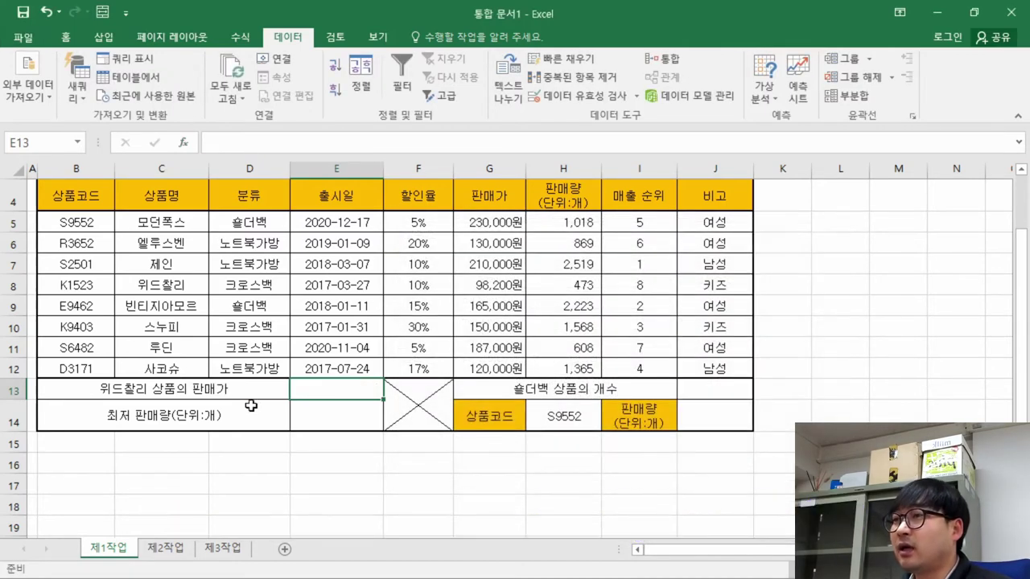
Recheck task (3)'s functions in the exam PDF, return to Excel and open the MATCH function's arguments for E13
key(alt+Tab)
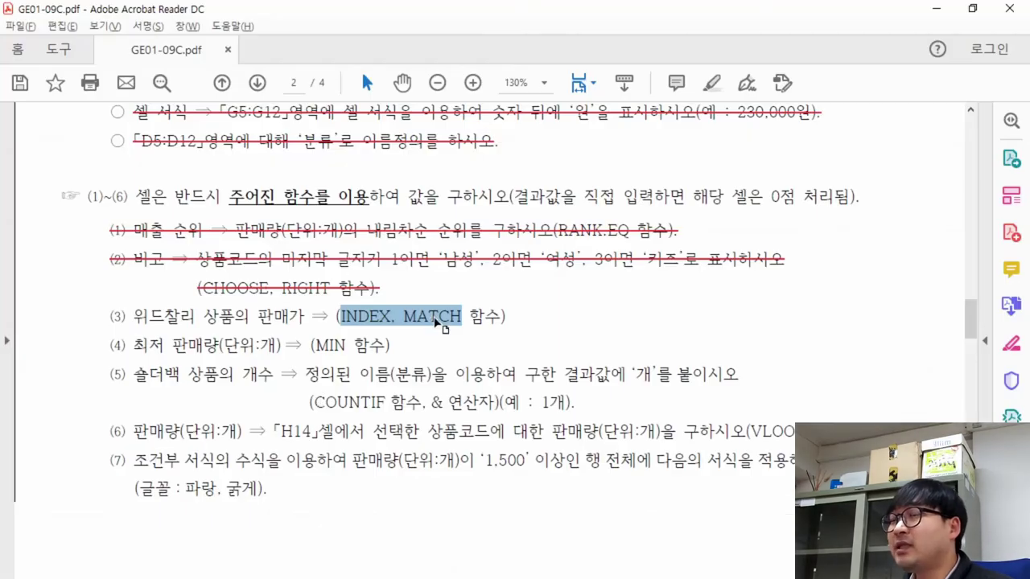
key(alt+Tab)
text(=m)
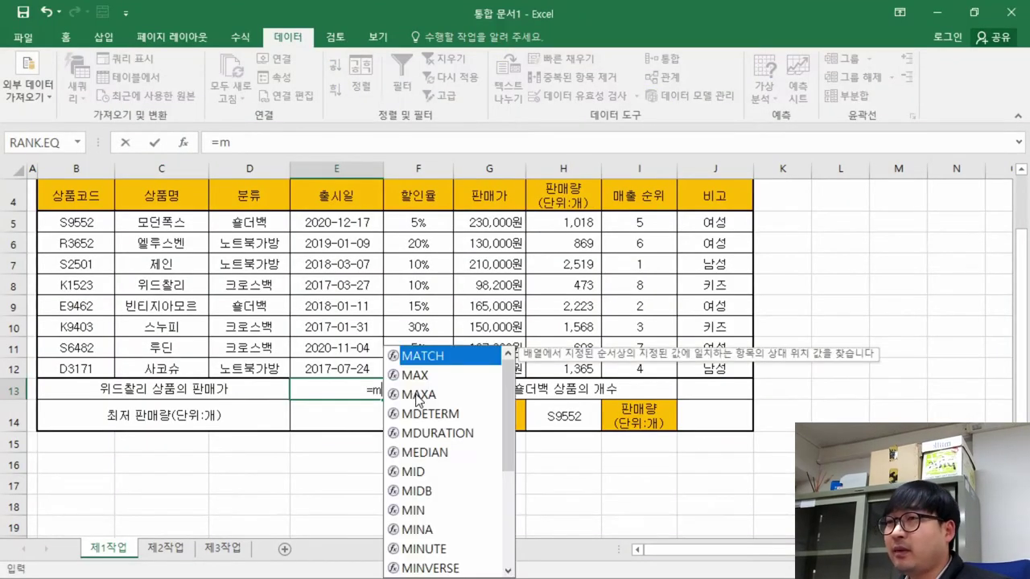
text(a)
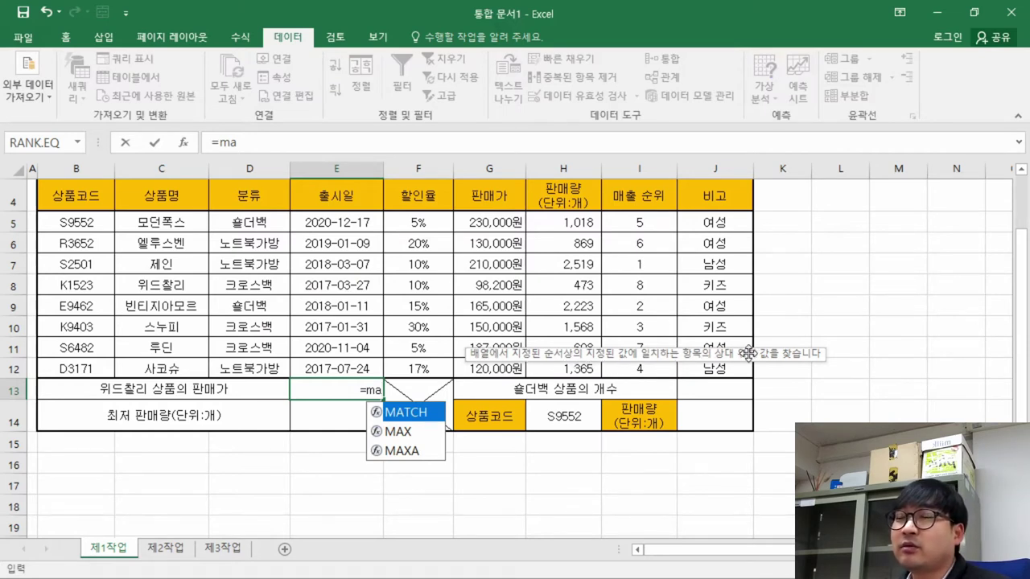
double_click(404, 413)
click(184, 142)
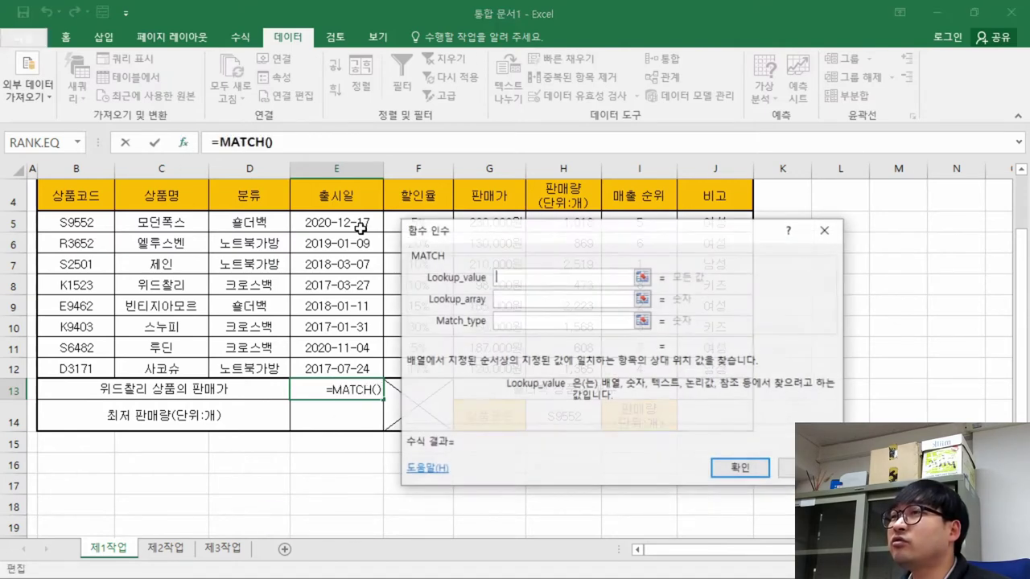
drag(563, 229, 520, 228)
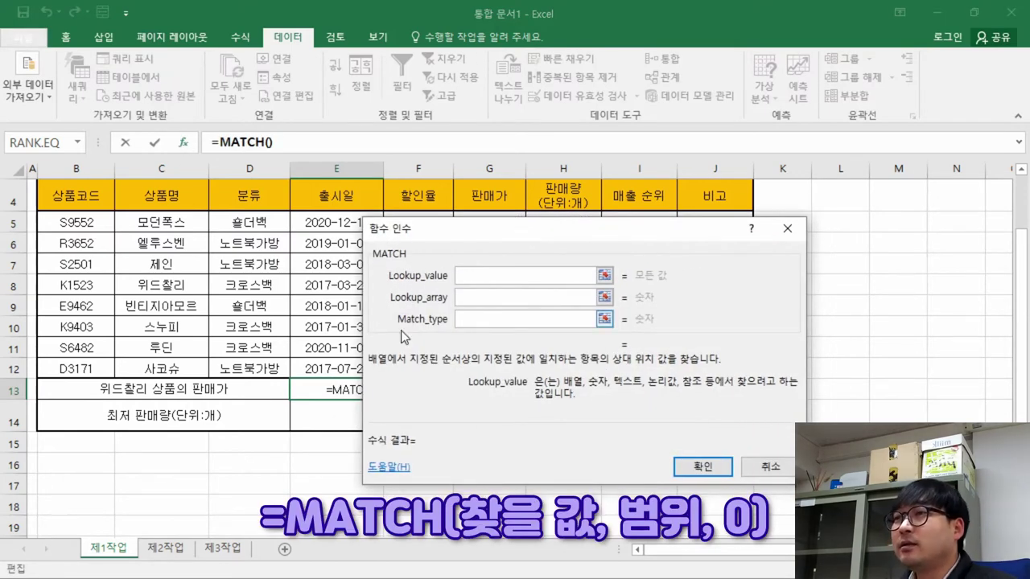
drag(495, 237, 479, 207)
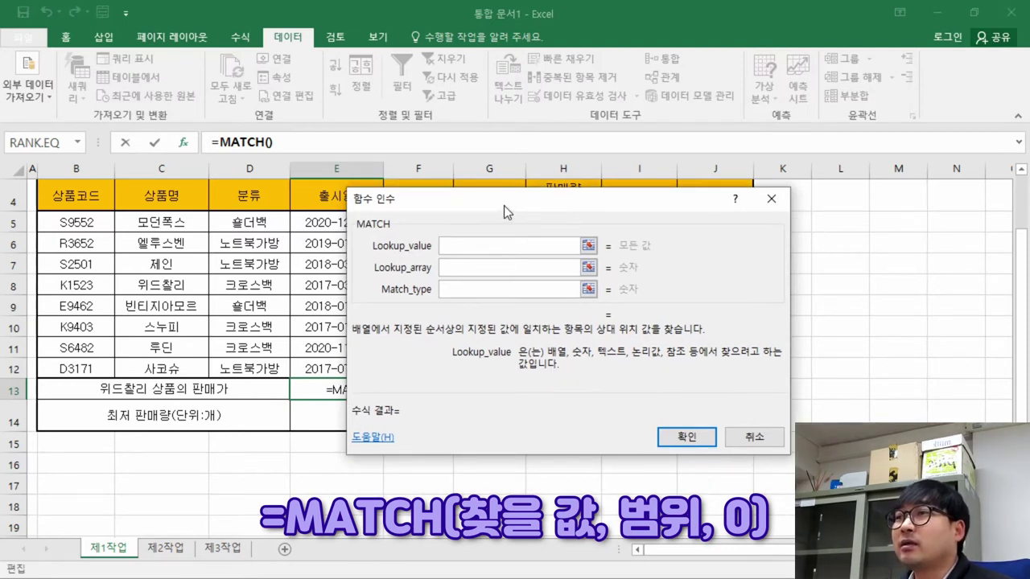
drag(504, 206, 547, 200)
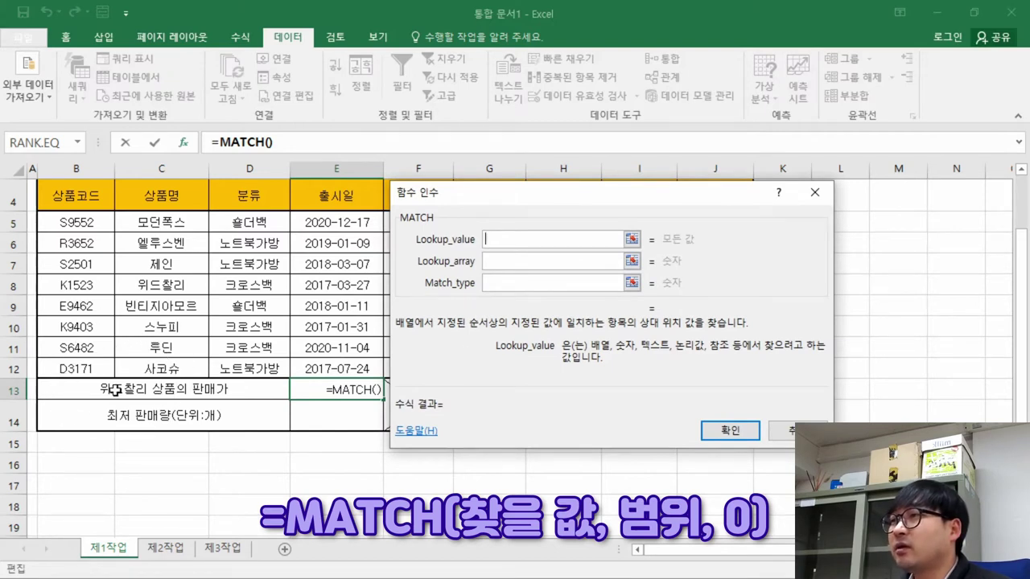
Set MATCH's lookup value to cell C8, and replace it with the text "위드찰리"
click(171, 286)
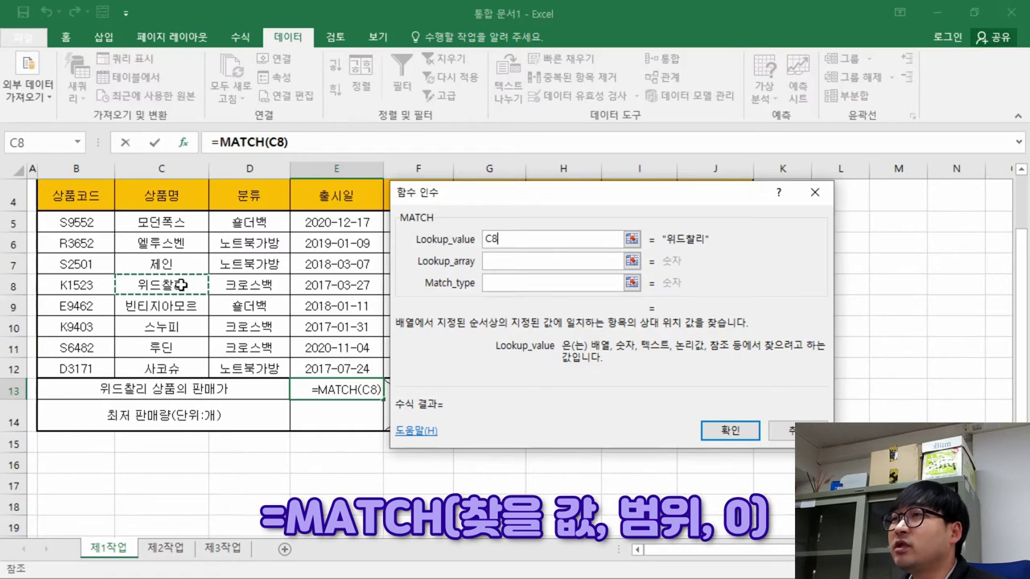
drag(524, 241, 432, 247)
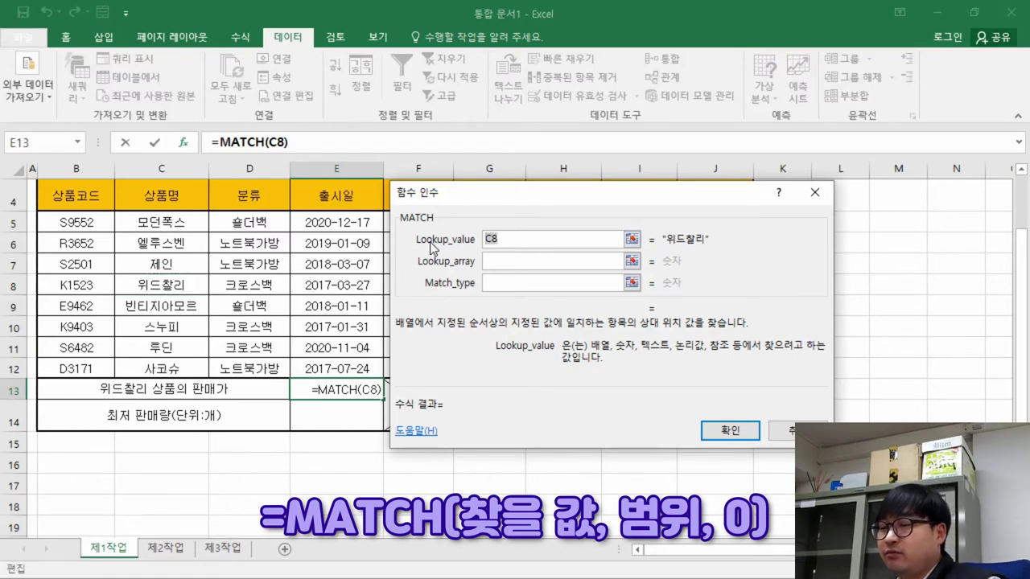
text(dn)
key(BackSpace)
key(BackSpace)
key(Hangul)
text(위드찰리)
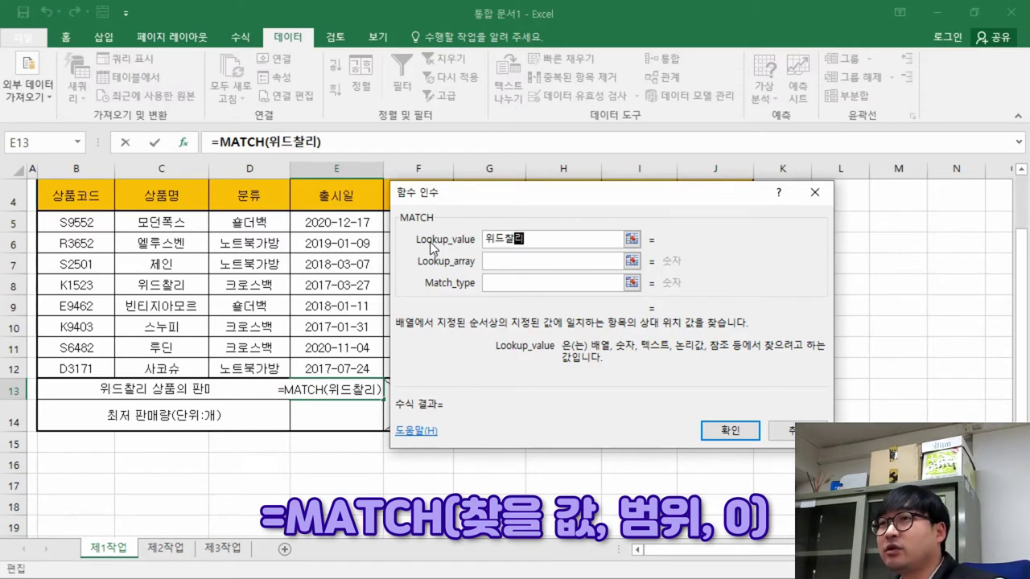
click(515, 259)
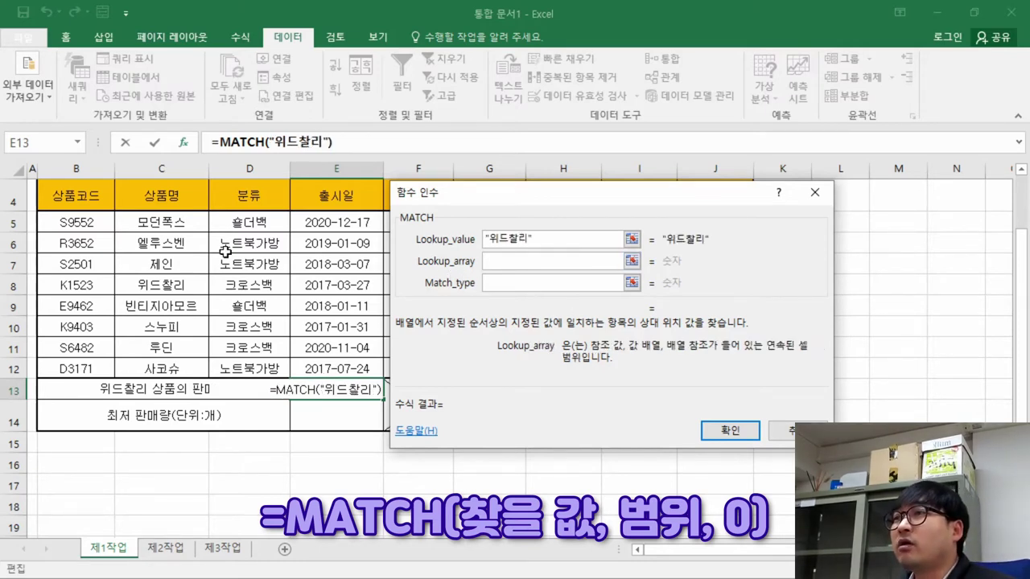
Set MATCH's lookup array to the product names C5:C12 and its match type to 0
drag(172, 223, 162, 361)
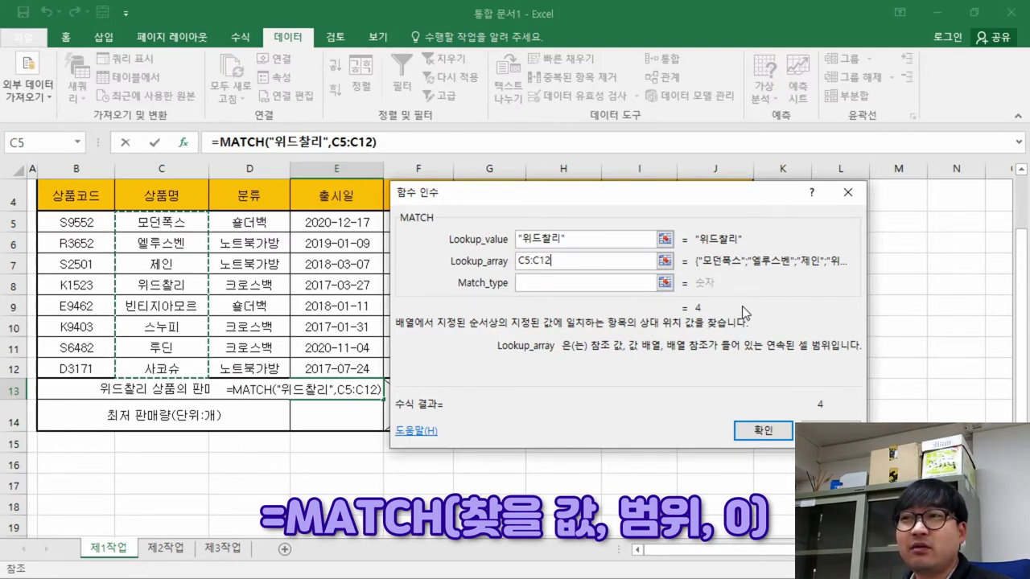
click(565, 283)
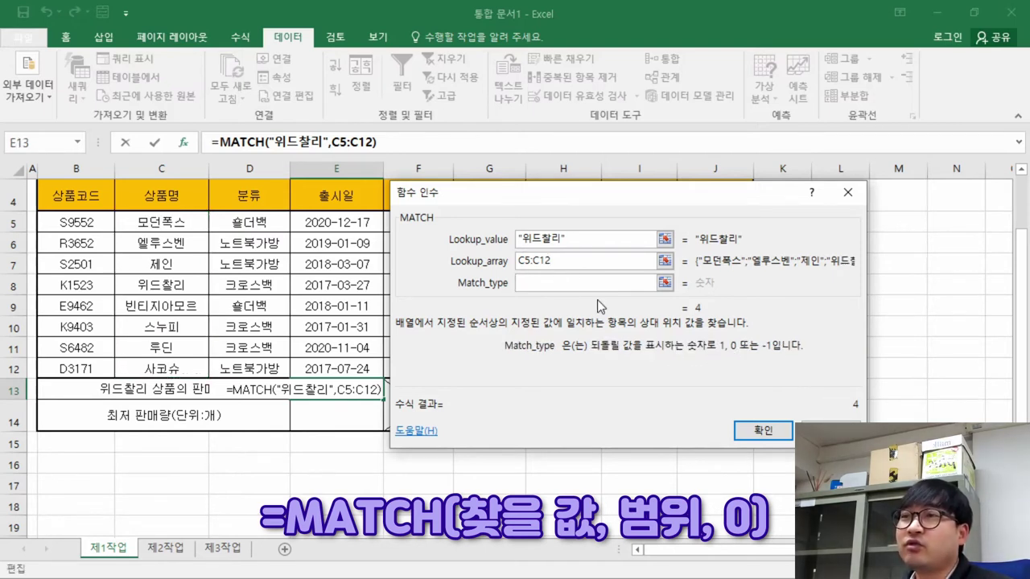
text(0)
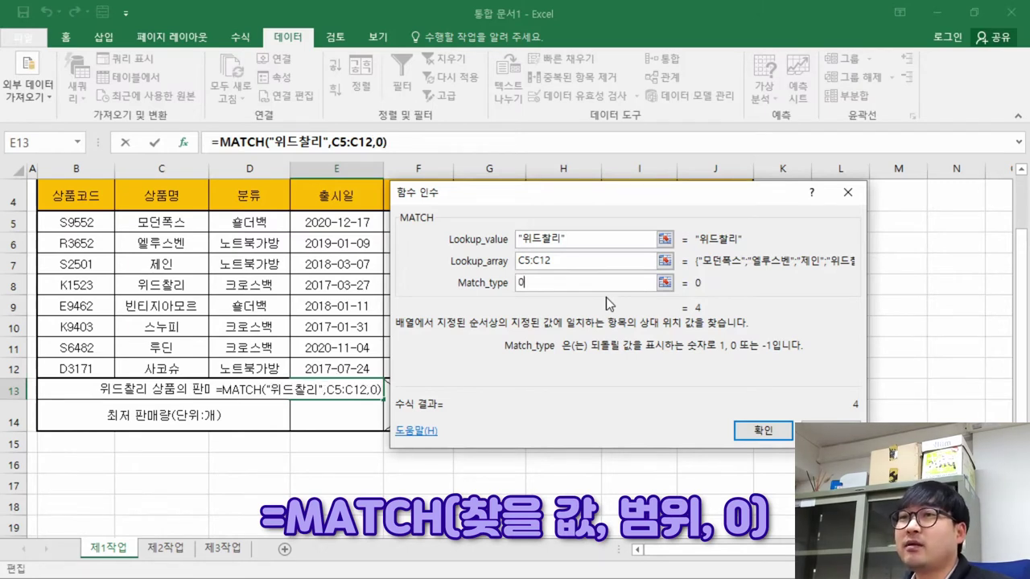
Try MATCH with "제인" as the lookup value, and cancel the function without entering it in E13
click(542, 263)
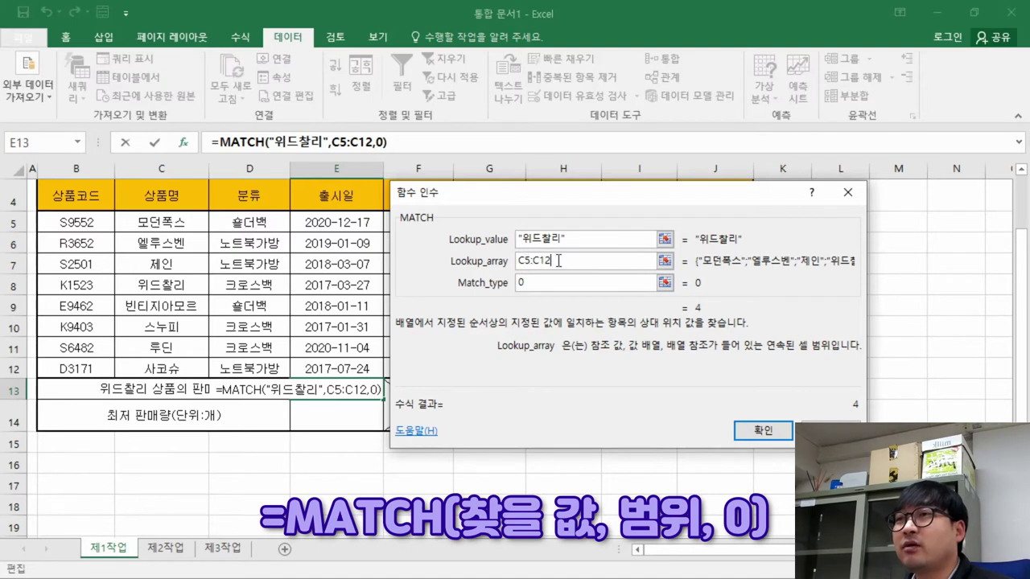
drag(573, 239, 474, 245)
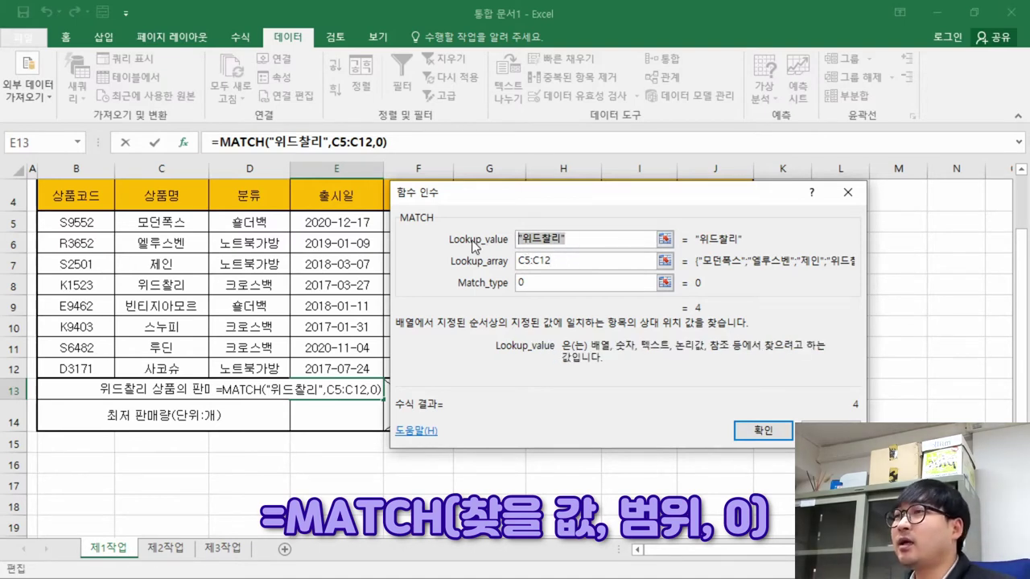
text(제인)
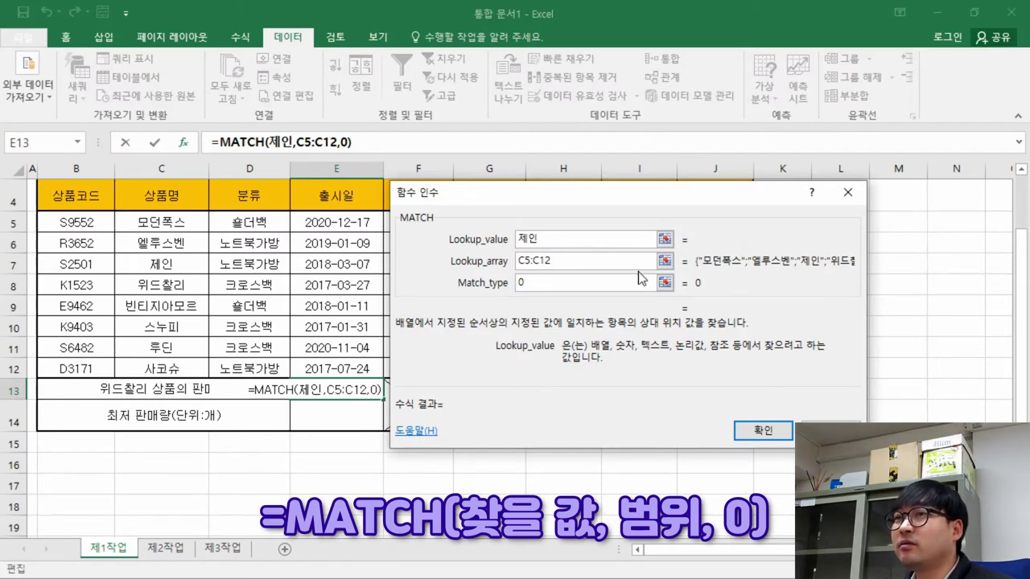
key(Tab)
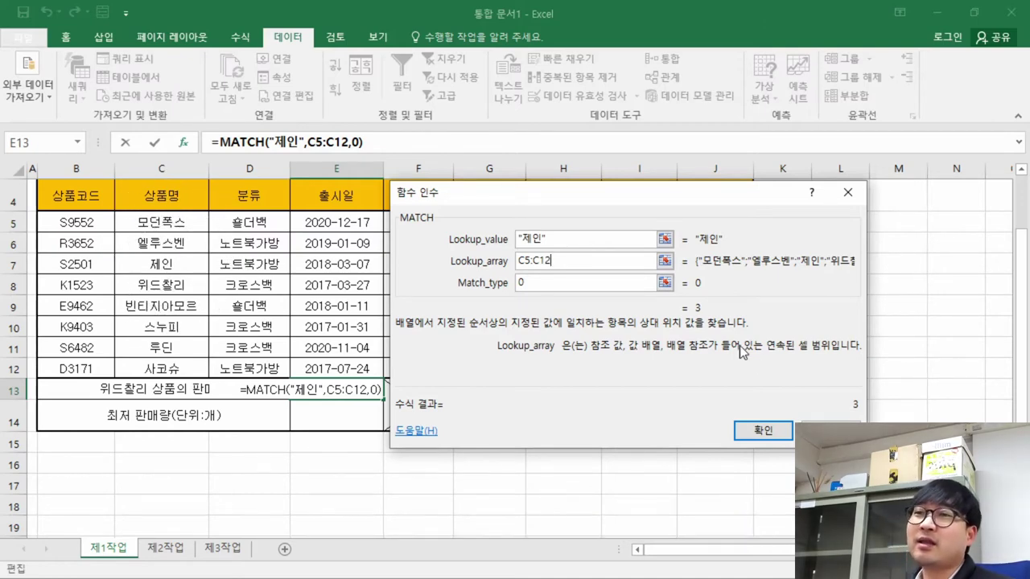
key(Escape)
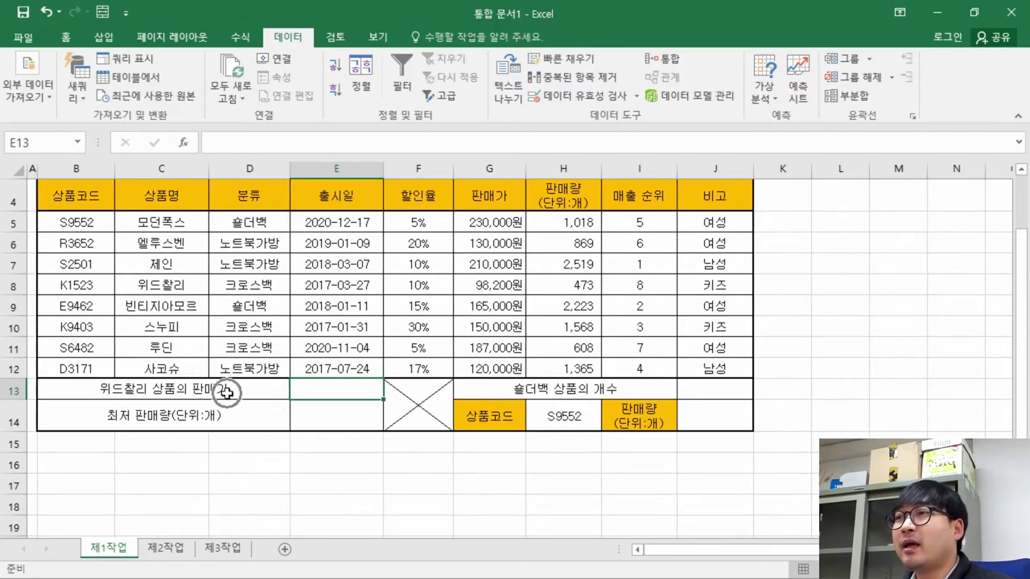
Trace 위드찰리 from the 상품명 range C5:C12 to its 판매가 in the same row
drag(169, 226, 169, 368)
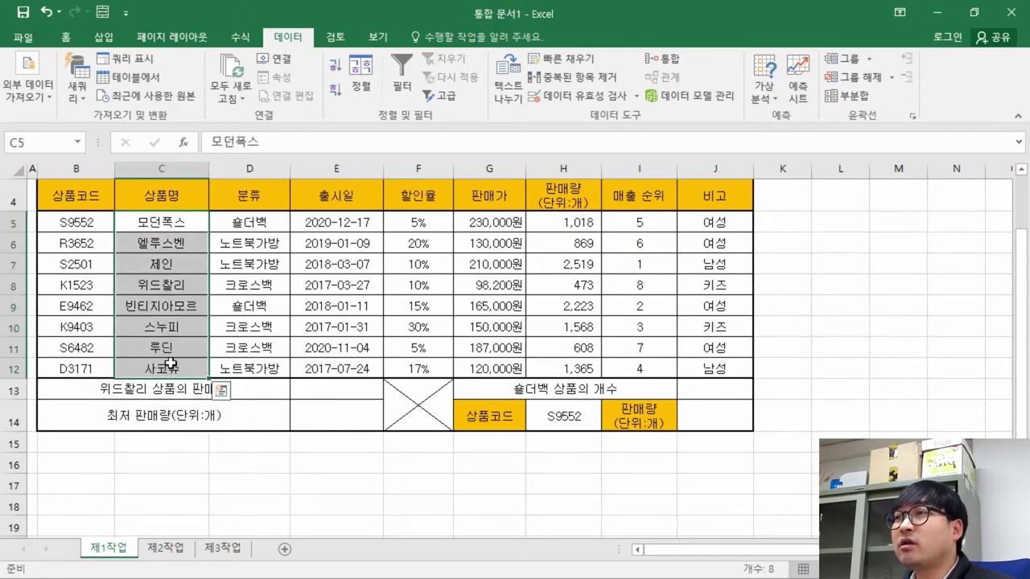
click(185, 285)
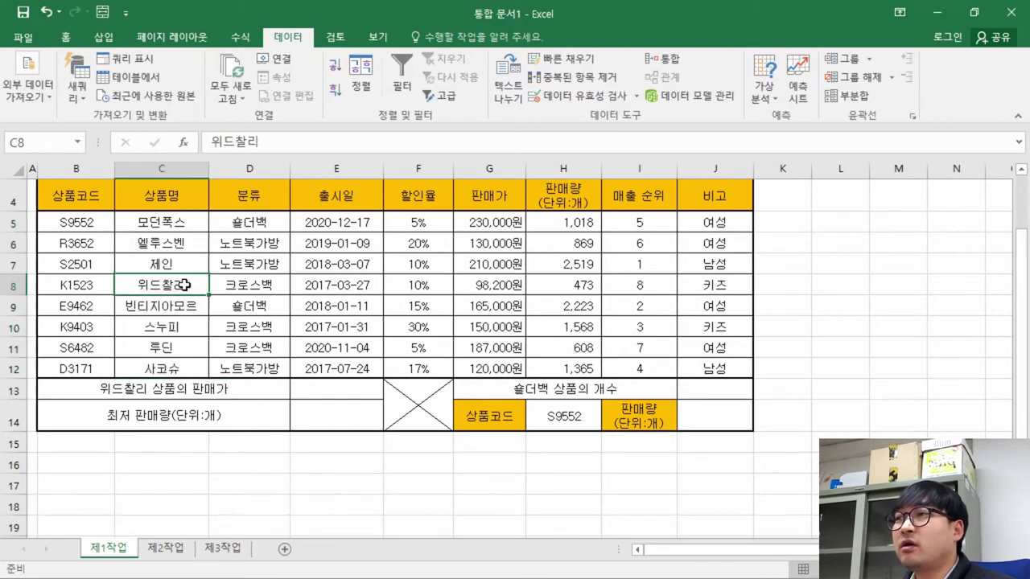
click(502, 287)
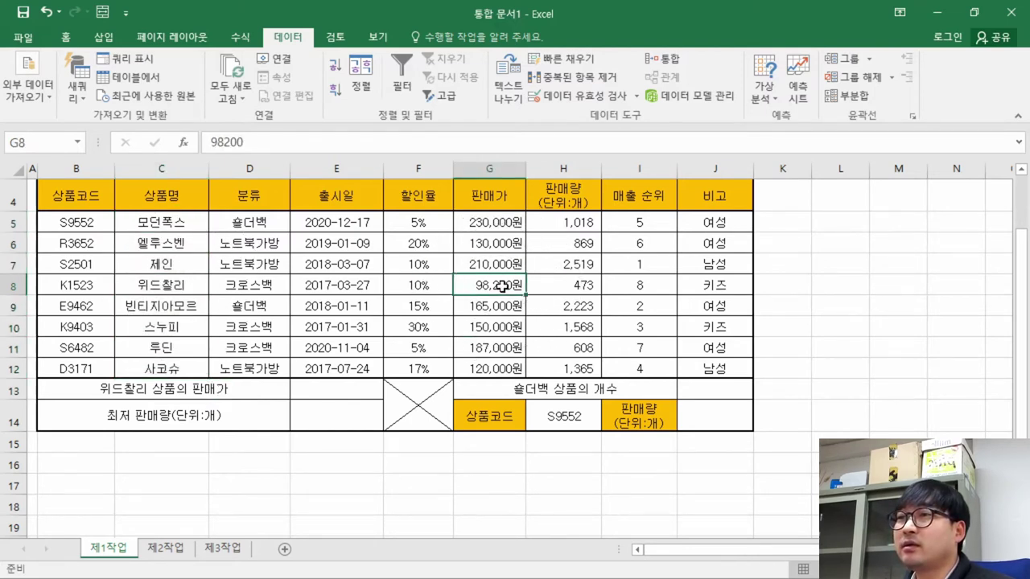
Start an INDEX function in E13 using the array,row_num,column_num form, with the 판매가 range G5:G12 as its array
click(339, 392)
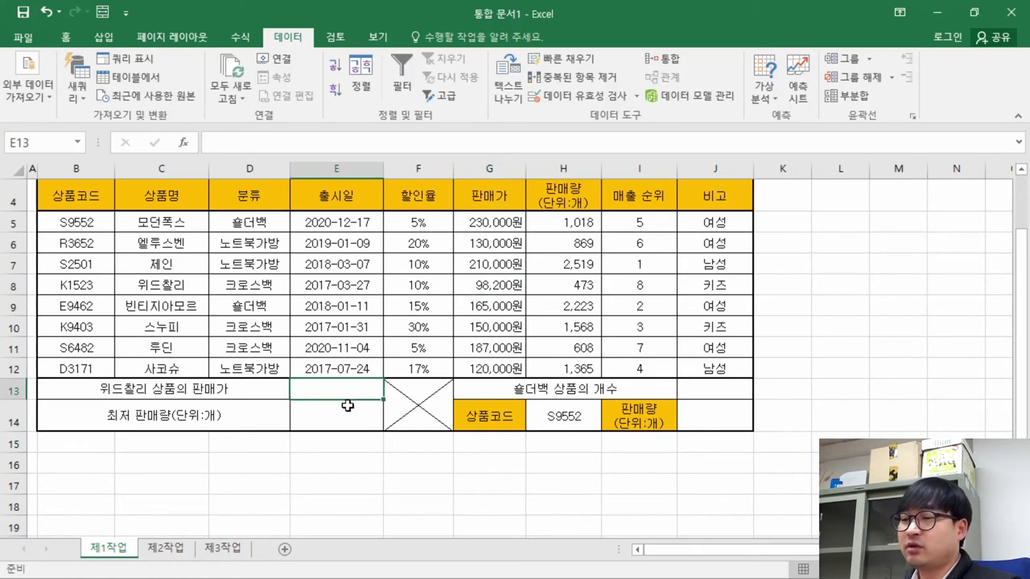
text(=ㅏ)
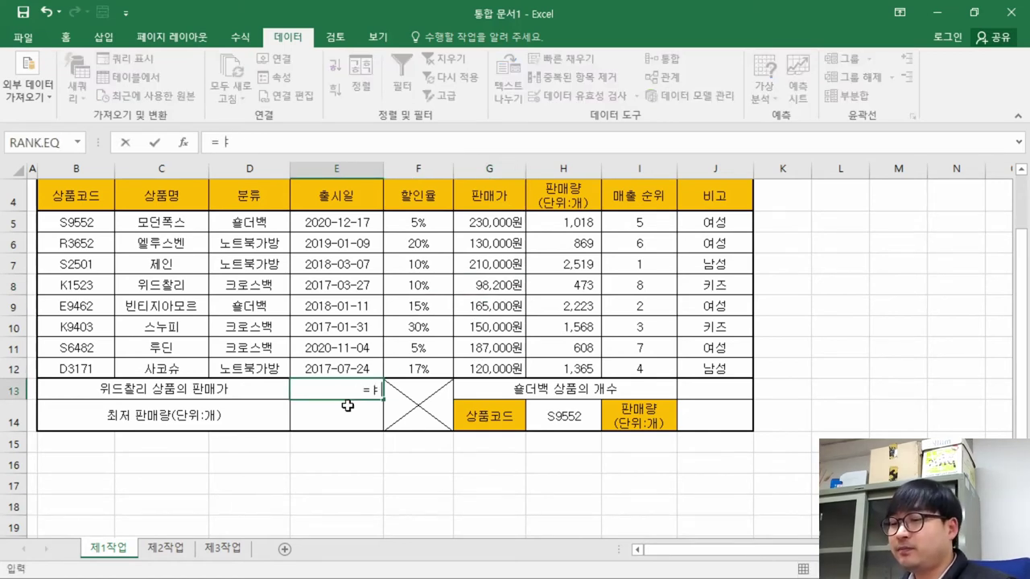
text(ind)
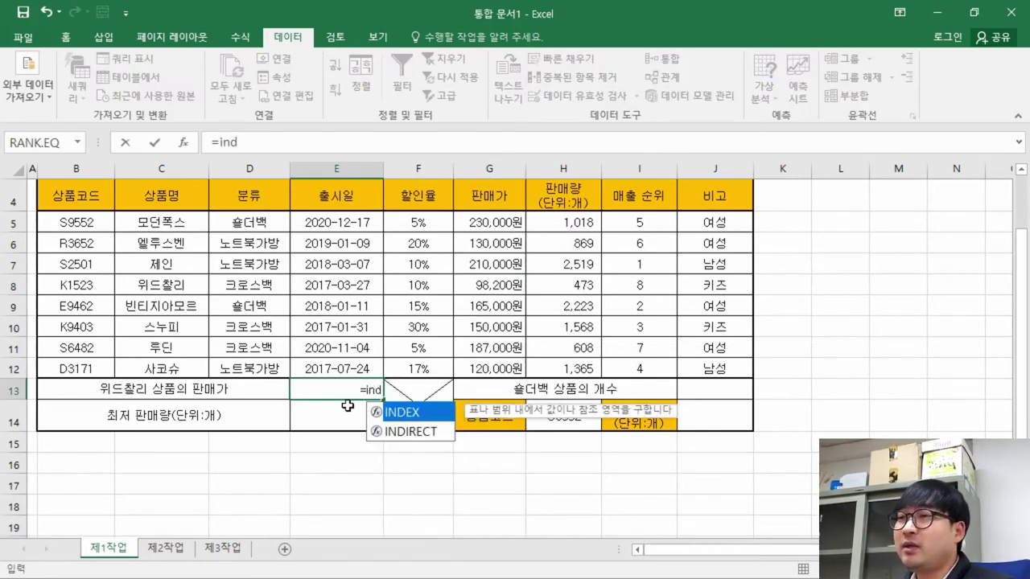
key(Tab)
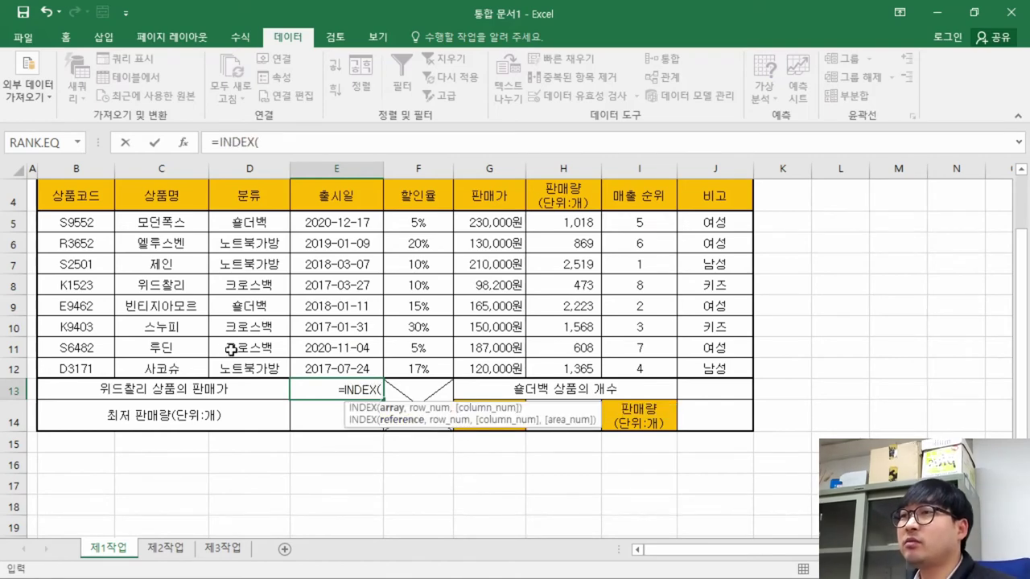
click(184, 143)
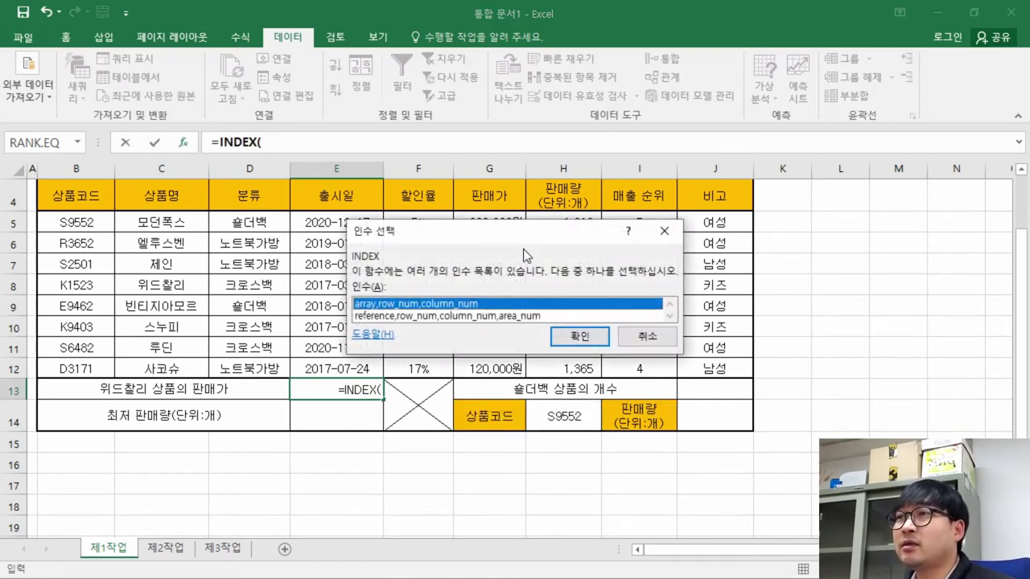
click(552, 336)
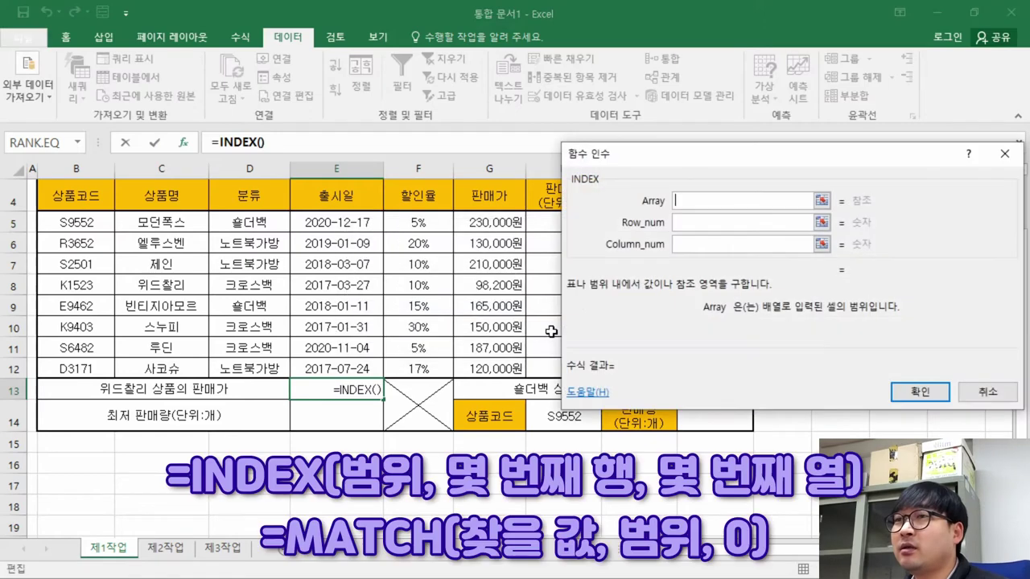
drag(768, 216, 662, 209)
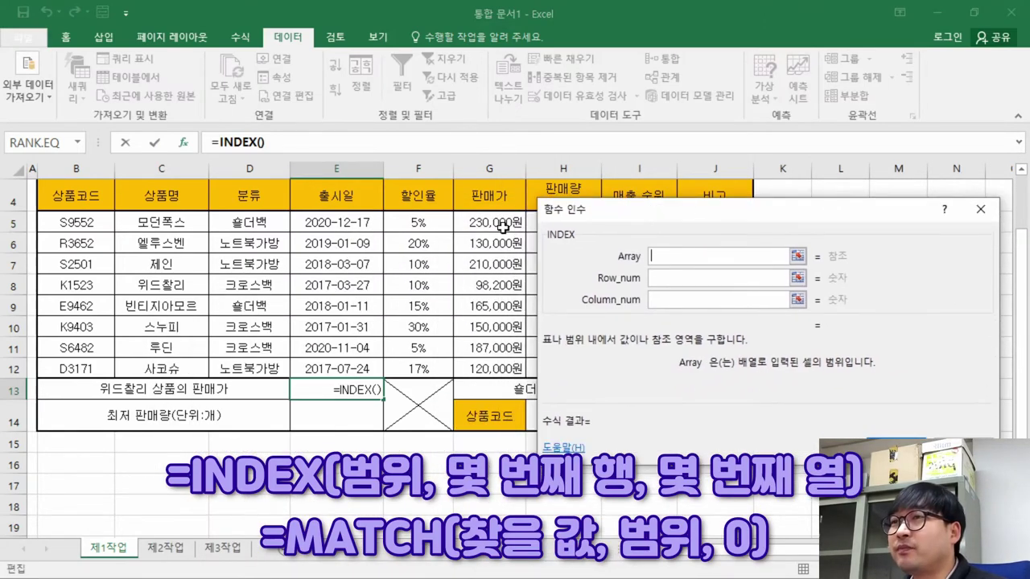
drag(479, 224, 486, 372)
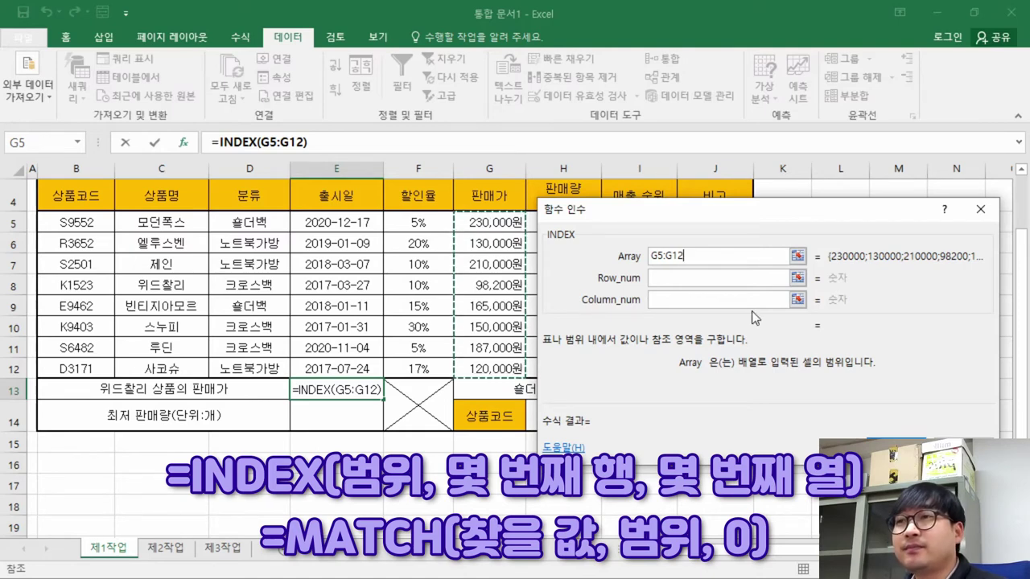
Try 4 as INDEX's row number, and clear it
click(673, 277)
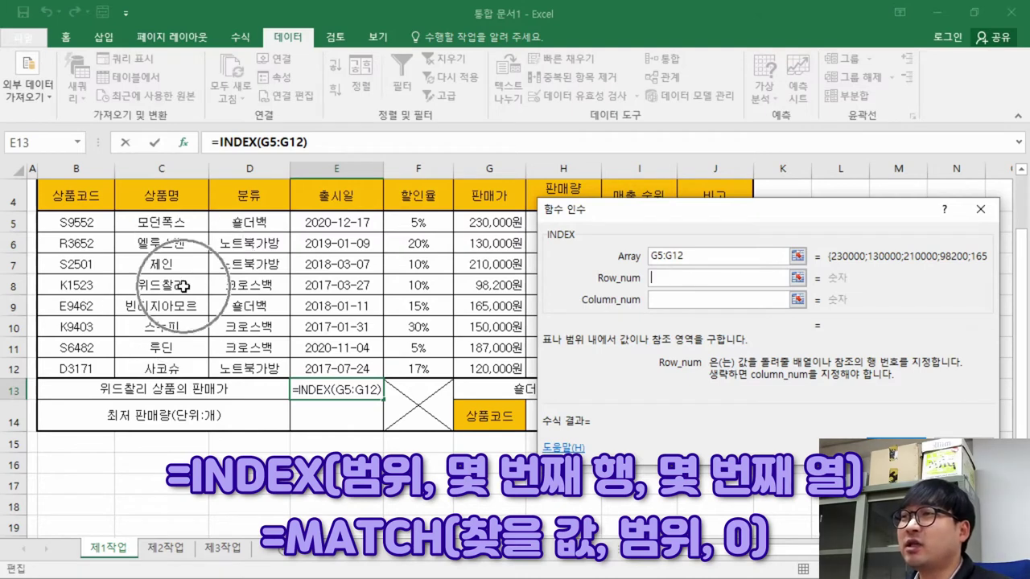
text(4)
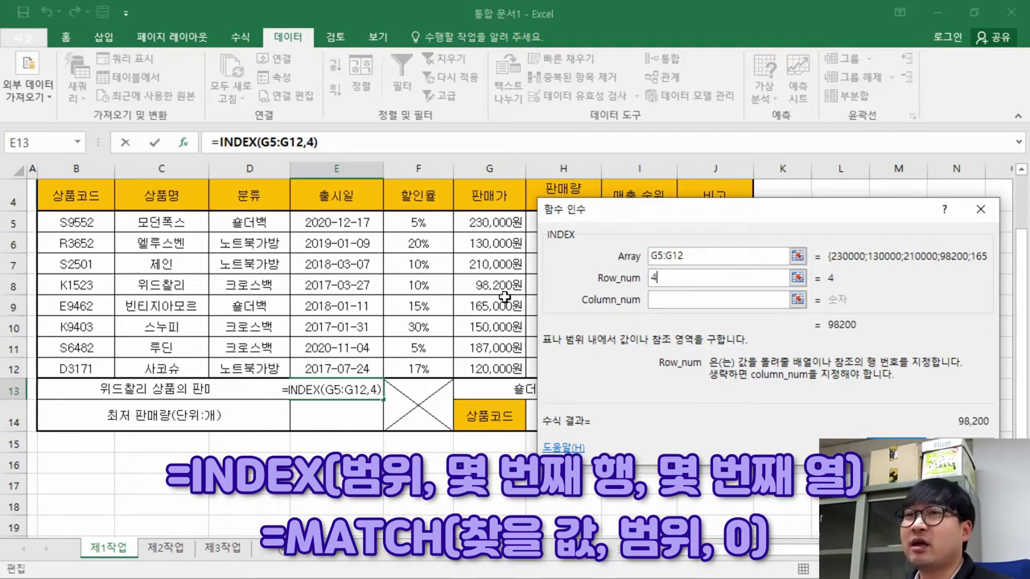
click(665, 300)
click(661, 286)
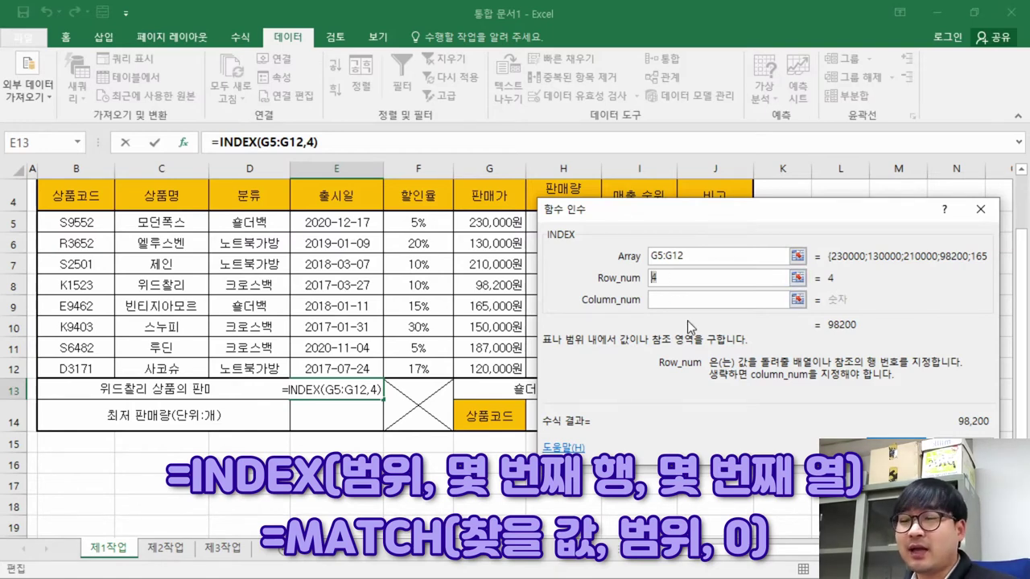
key(BackSpace)
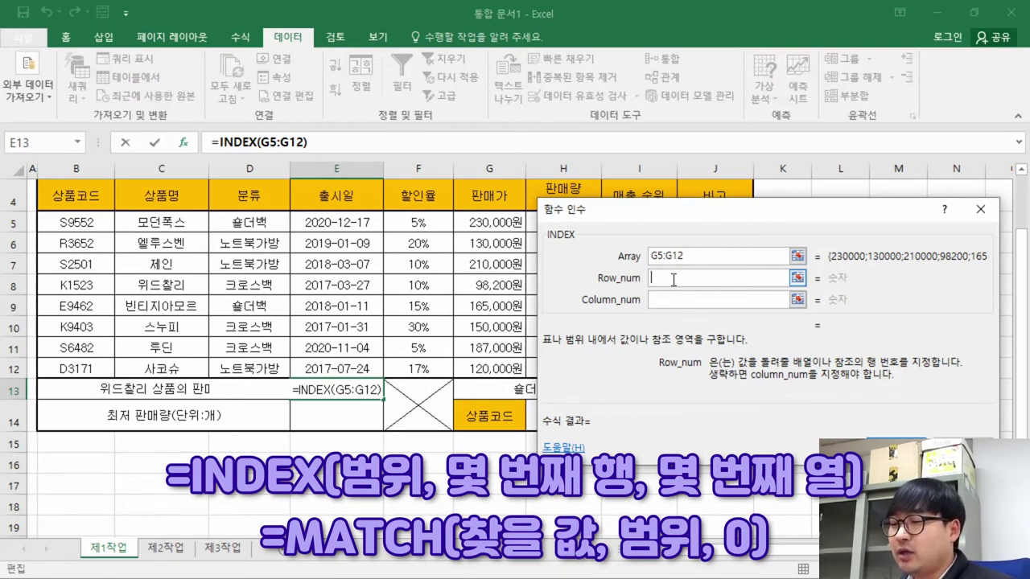
Nest a MATCH function as INDEX's row number and open MATCH's function arguments
text(mat)
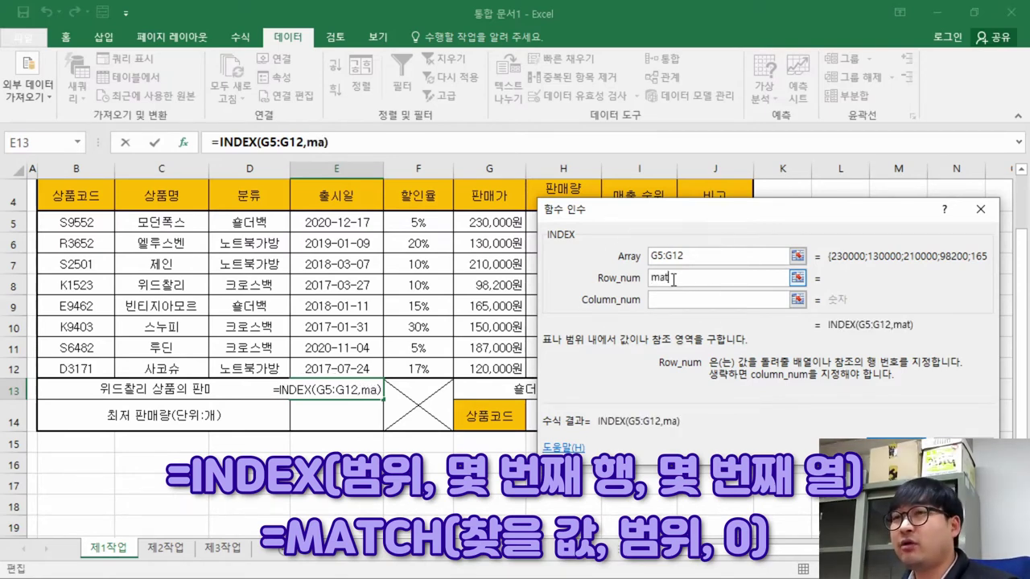
text(ch)
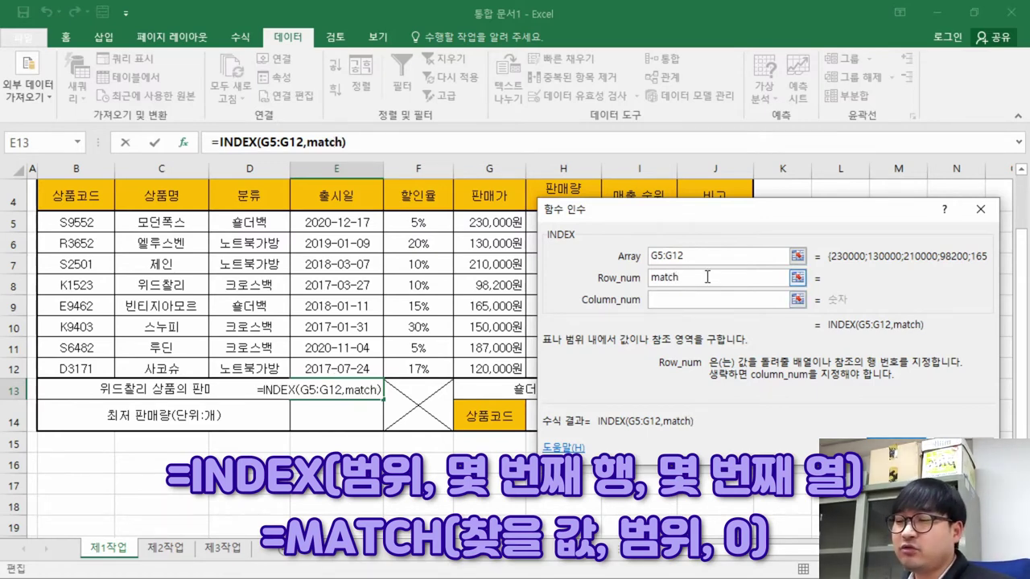
text(()
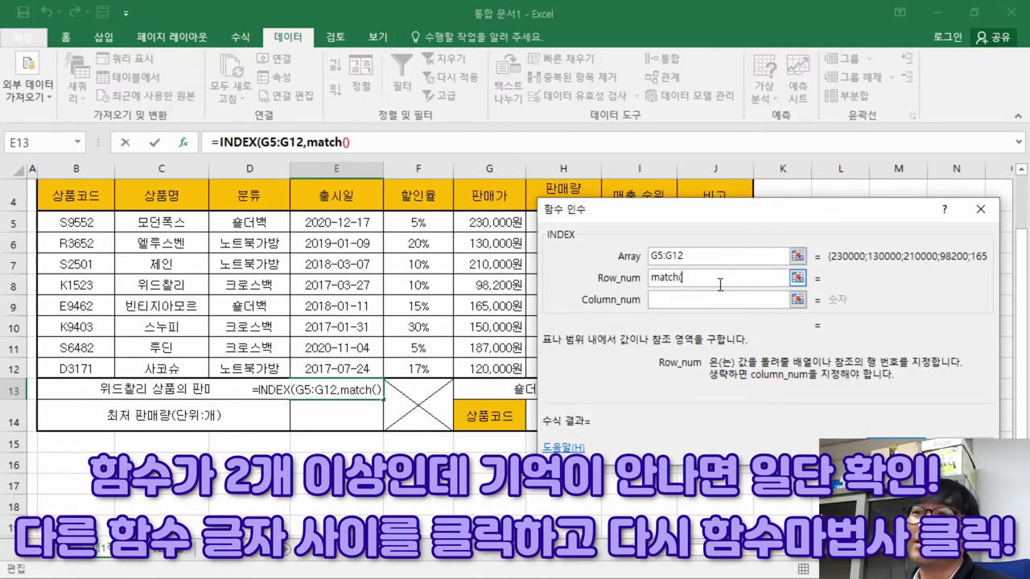
click(906, 449)
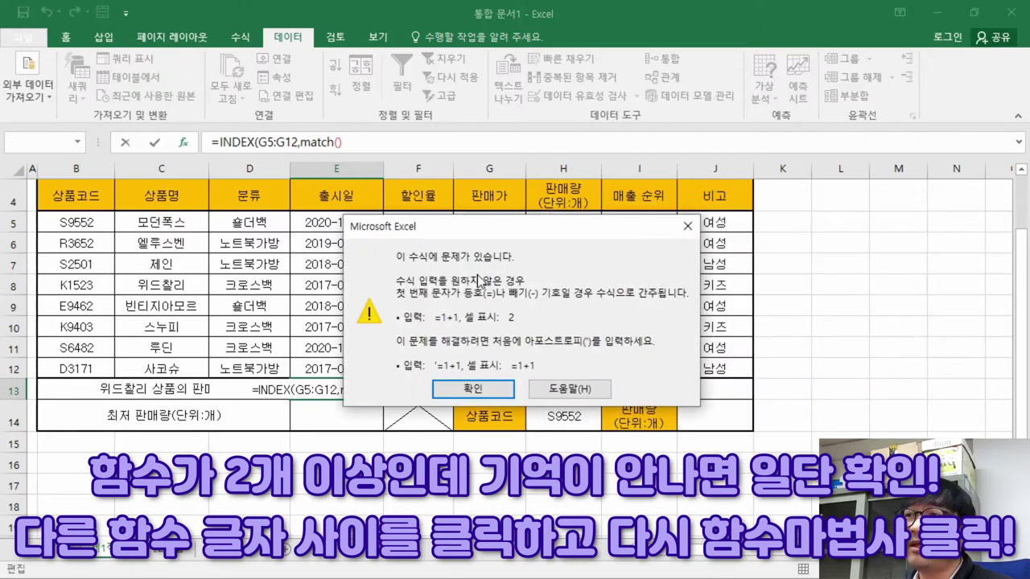
click(456, 389)
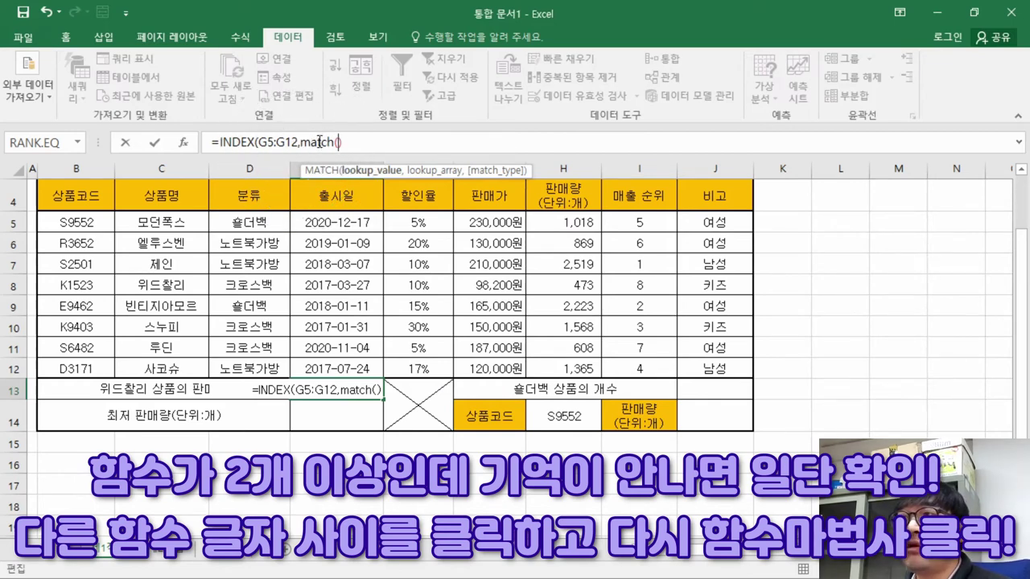
click(318, 141)
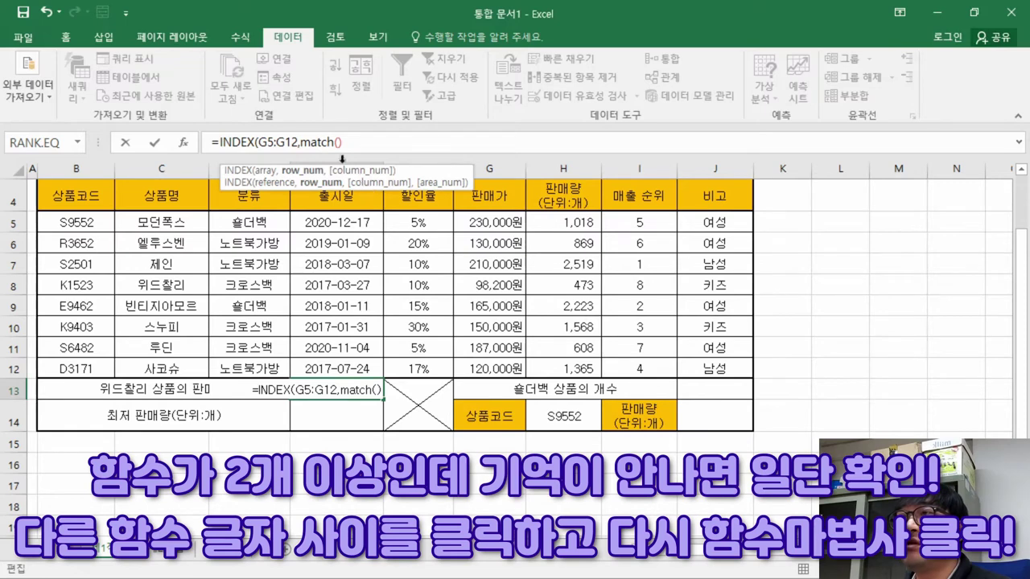
click(184, 143)
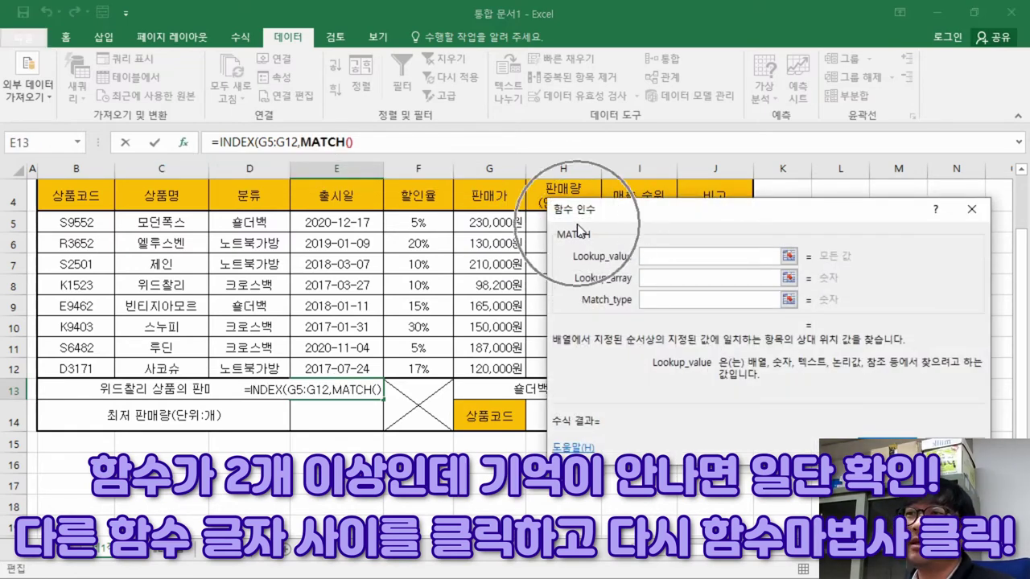
Set the nested MATCH's lookup value to the text 위드찰리
drag(688, 209, 670, 192)
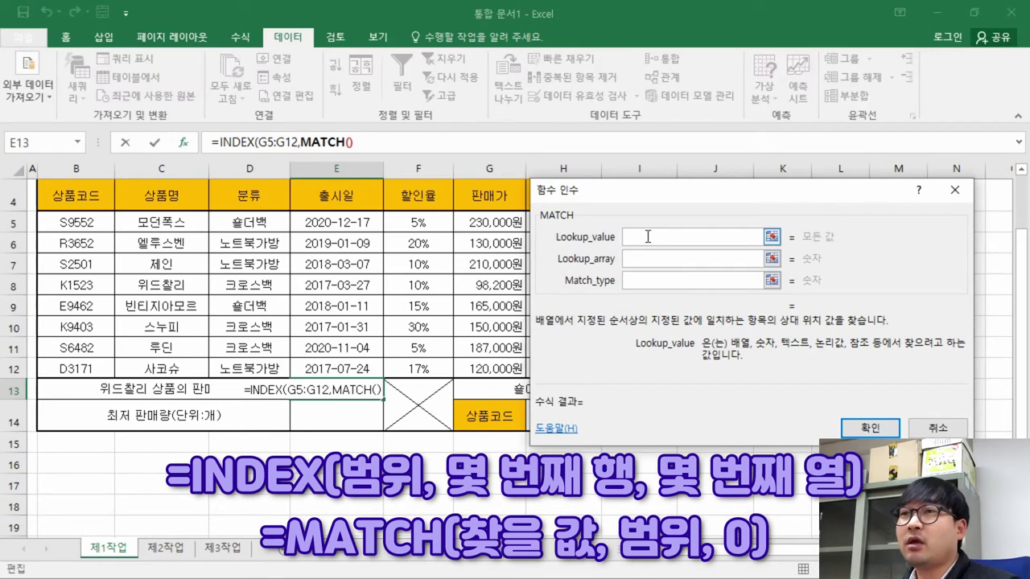
text(d)
key(BackSpace)
text(위드찰리)
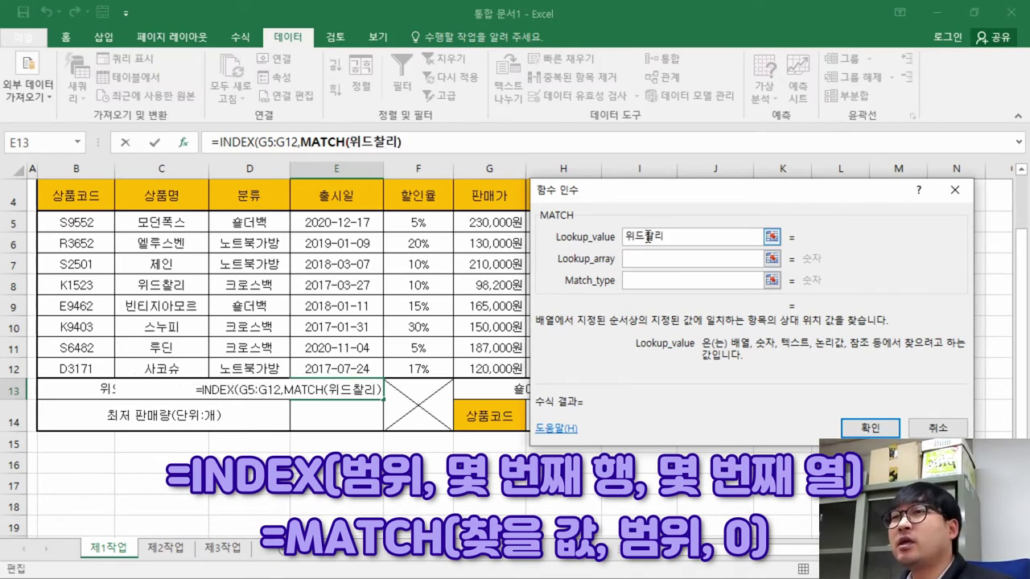
Set MATCH's lookup array to C5:C12 and its match type to 0, and enter the formula in E13 with the closing parenthesis correction
click(652, 259)
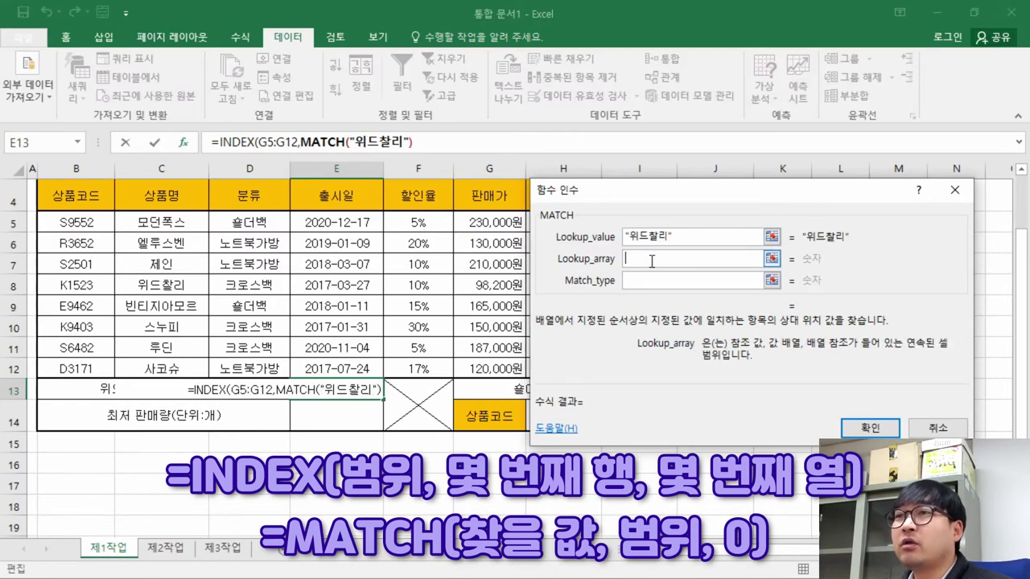
drag(176, 222, 161, 369)
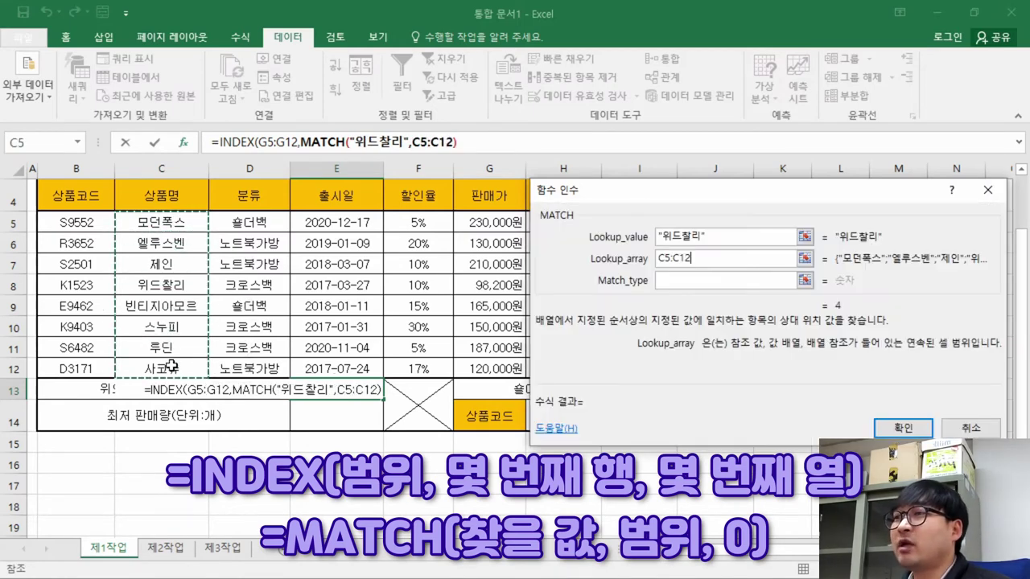
click(677, 281)
text(0)
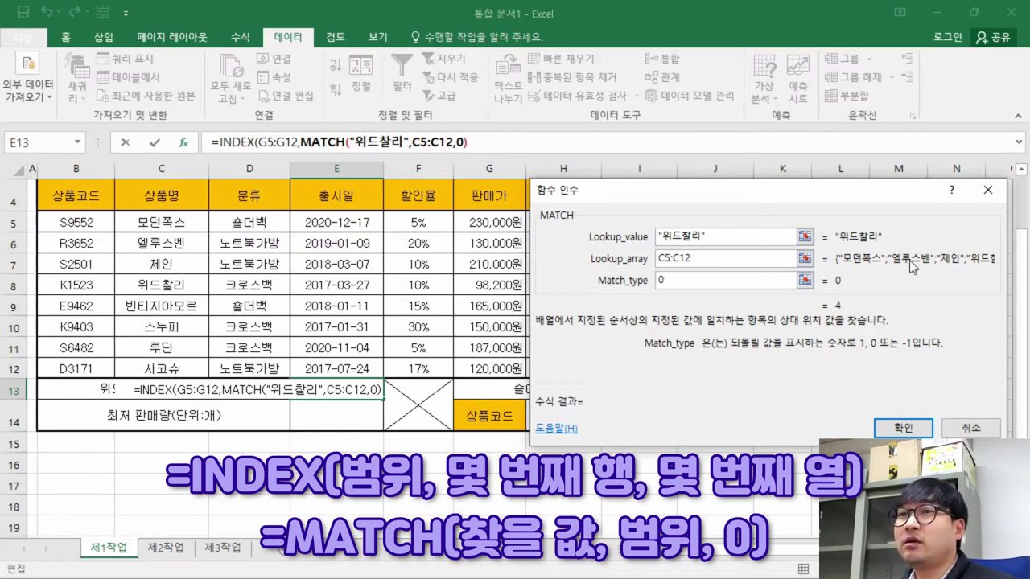
click(903, 427)
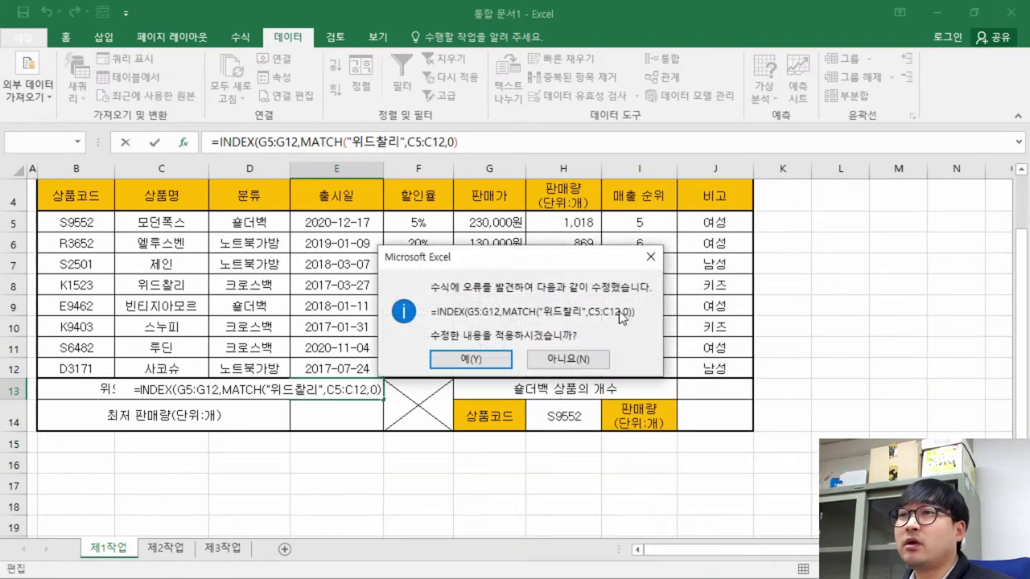
click(470, 359)
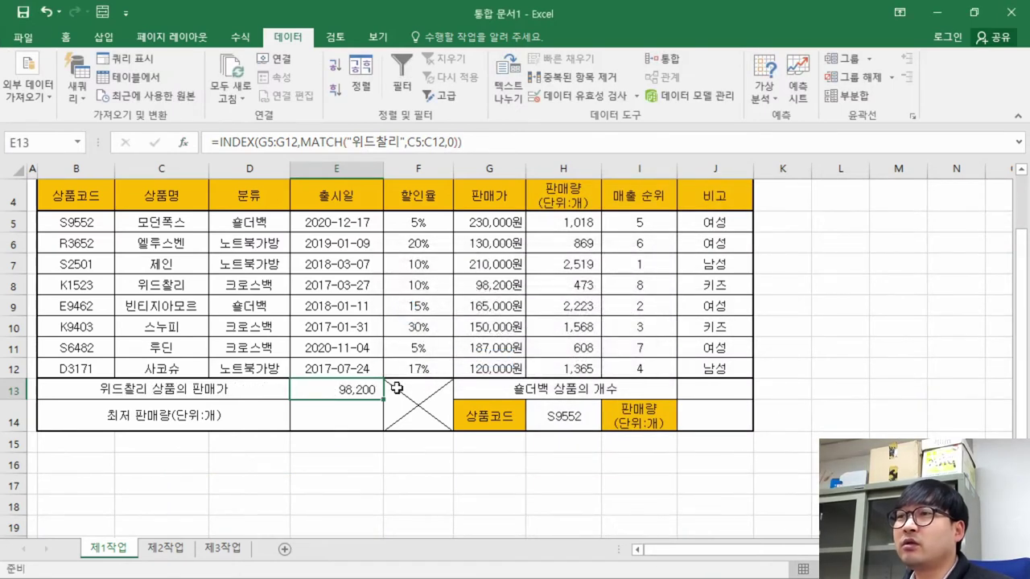
Open the formula in E13 to examine its INDEX and MATCH ranges
double_click(357, 389)
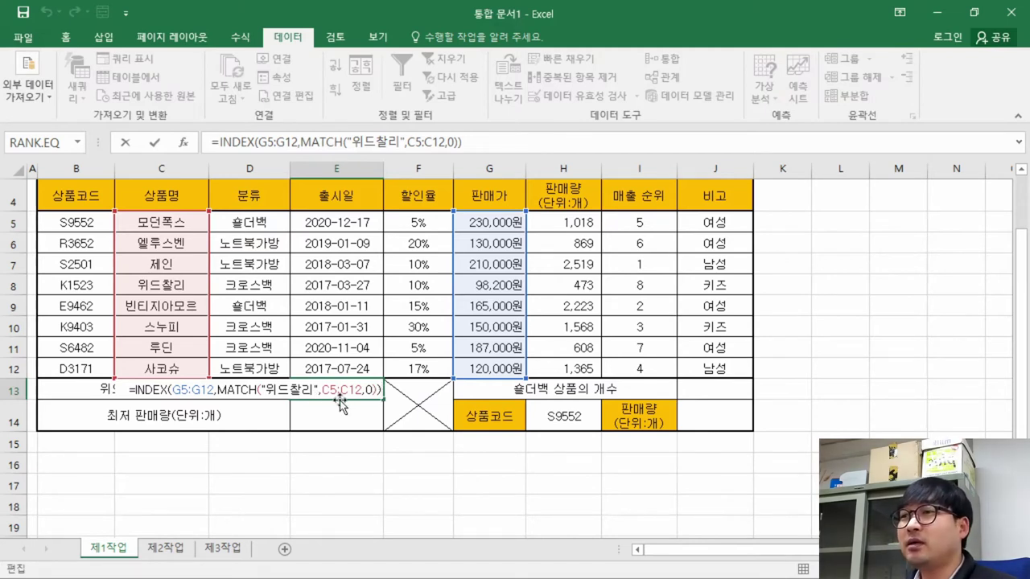
Confirm the INDEX formula in cell E13 and open the function arguments of its nested MATCH
key(Return)
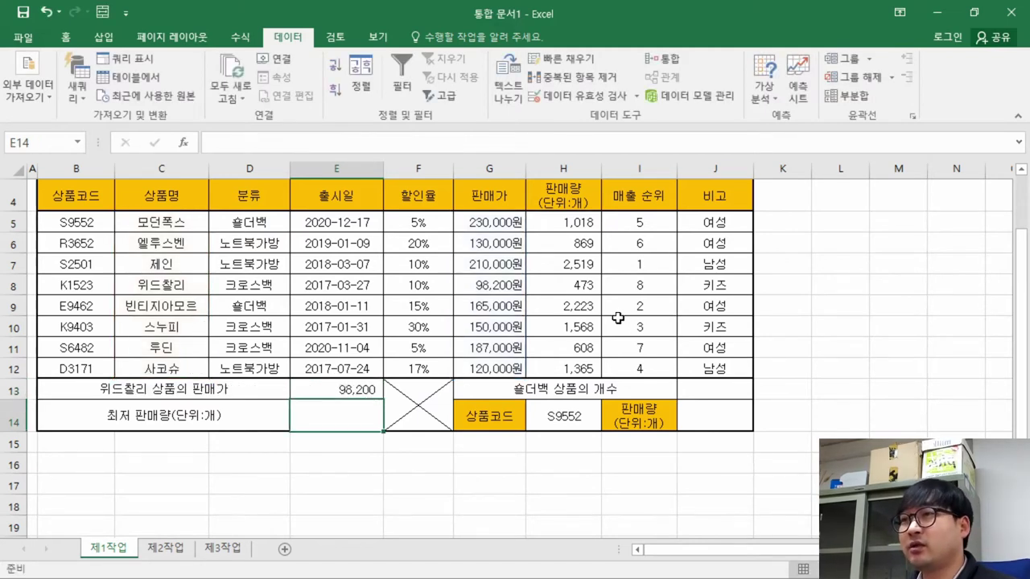
click(349, 389)
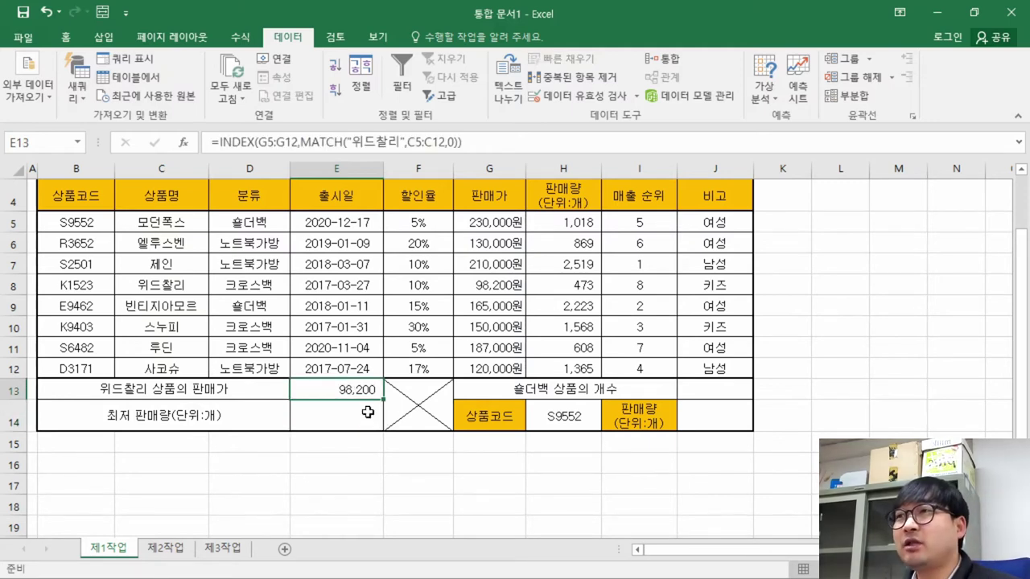
click(385, 144)
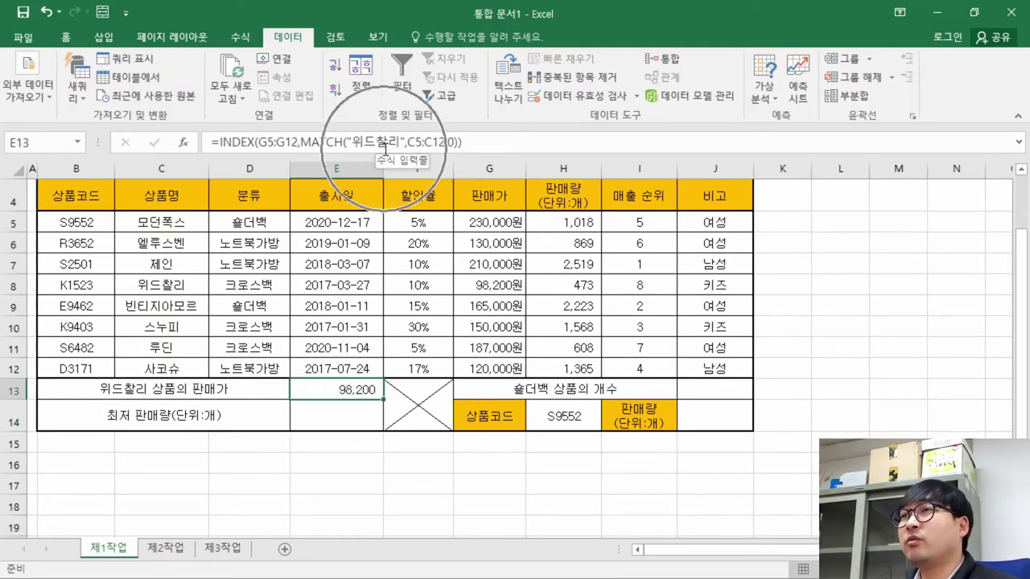
click(331, 142)
click(184, 143)
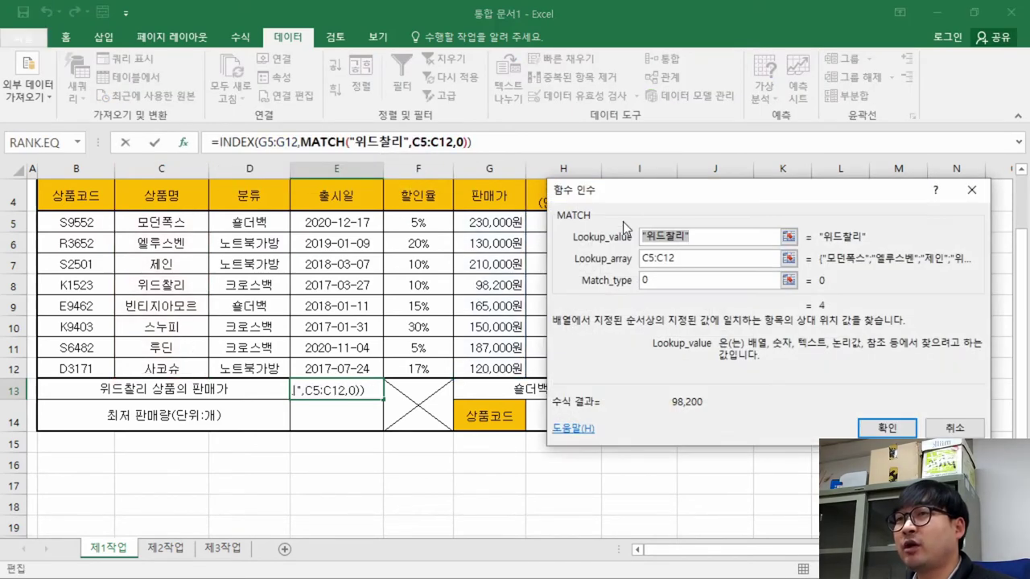
Replace MATCH's Lookup_value in the E13 formula with a reference to cell C8
click(665, 247)
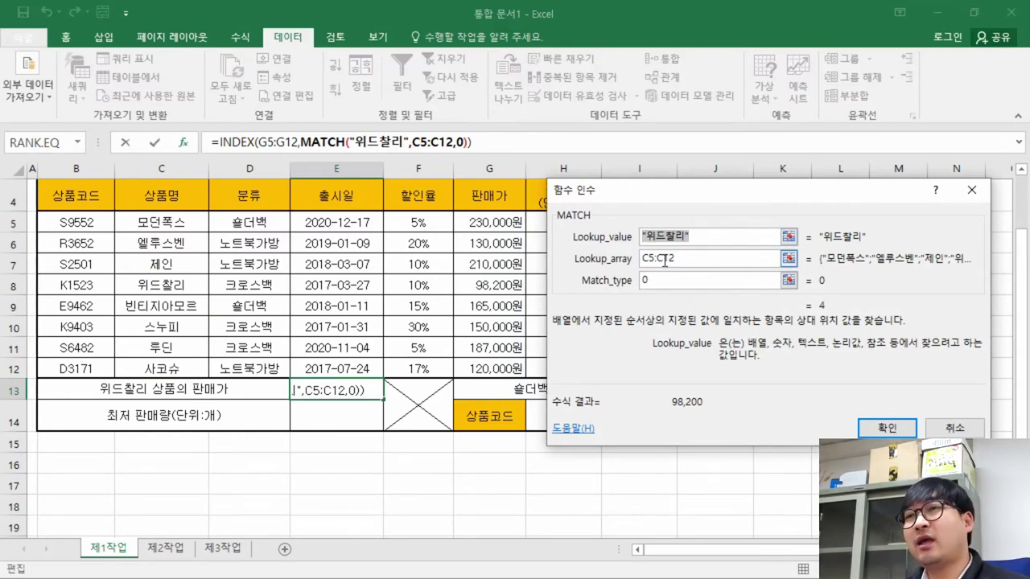
key(BackSpace)
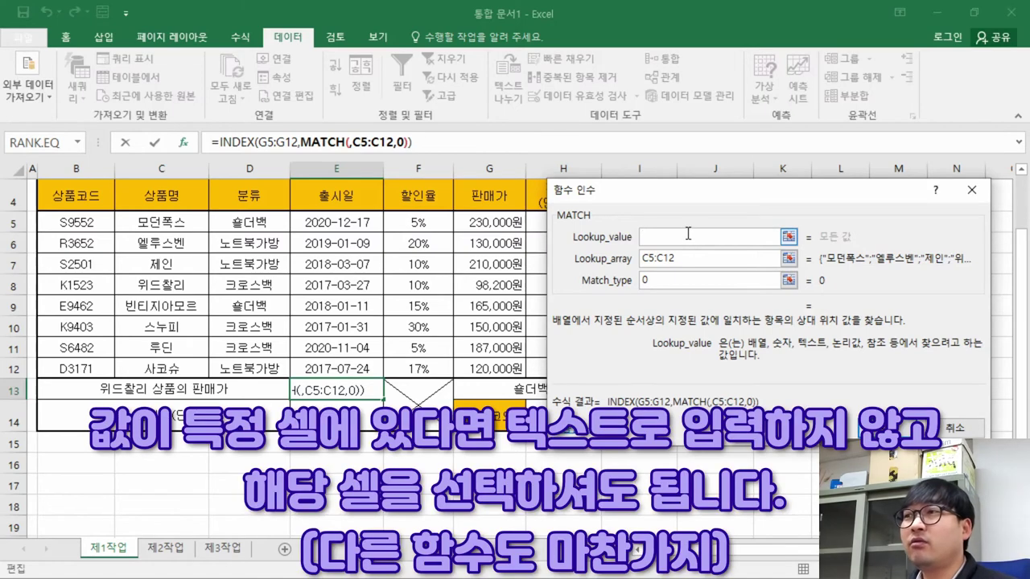
click(184, 285)
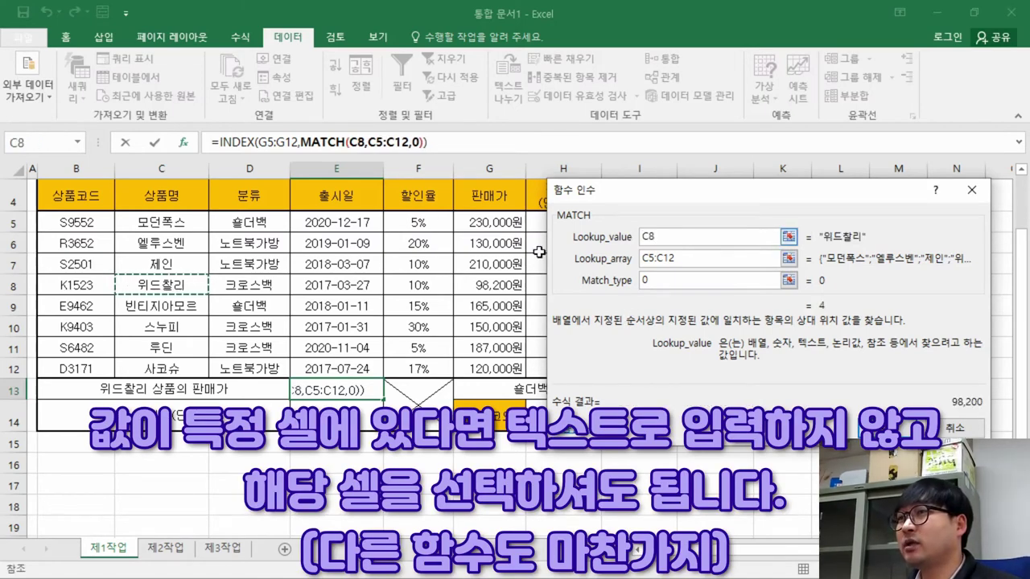
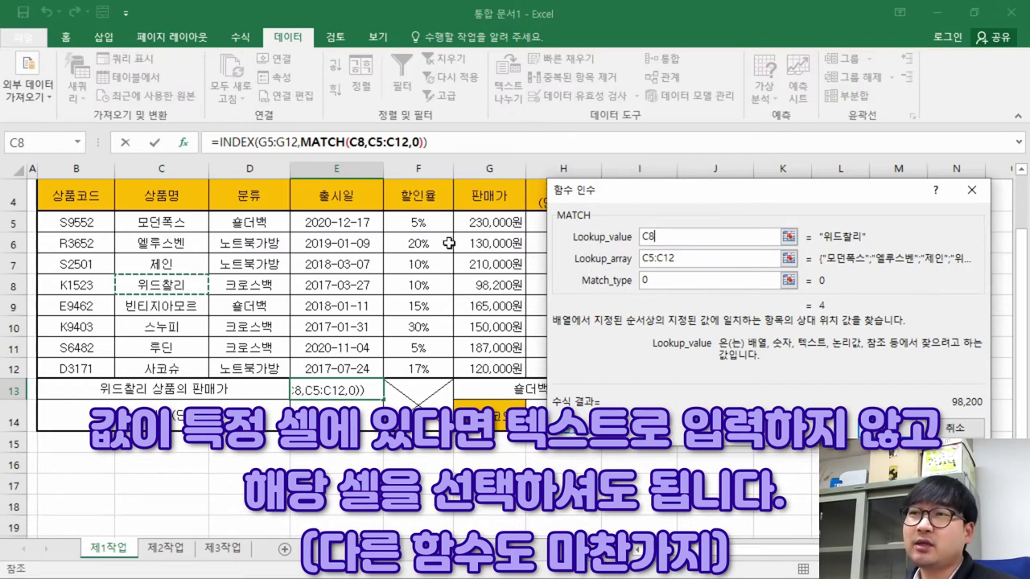
Set MATCH's Lookup_value in the E13 formula to the text "위드찰리" and confirm the function arguments
double_click(660, 235)
text(dnl)
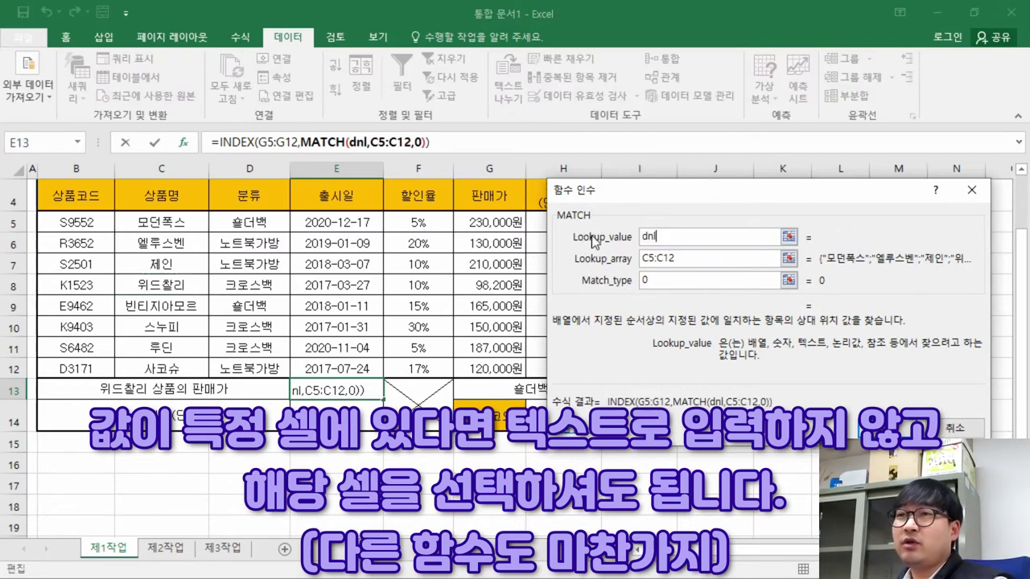
key(BackSpace)
key(BackSpace)
text(위드찰)
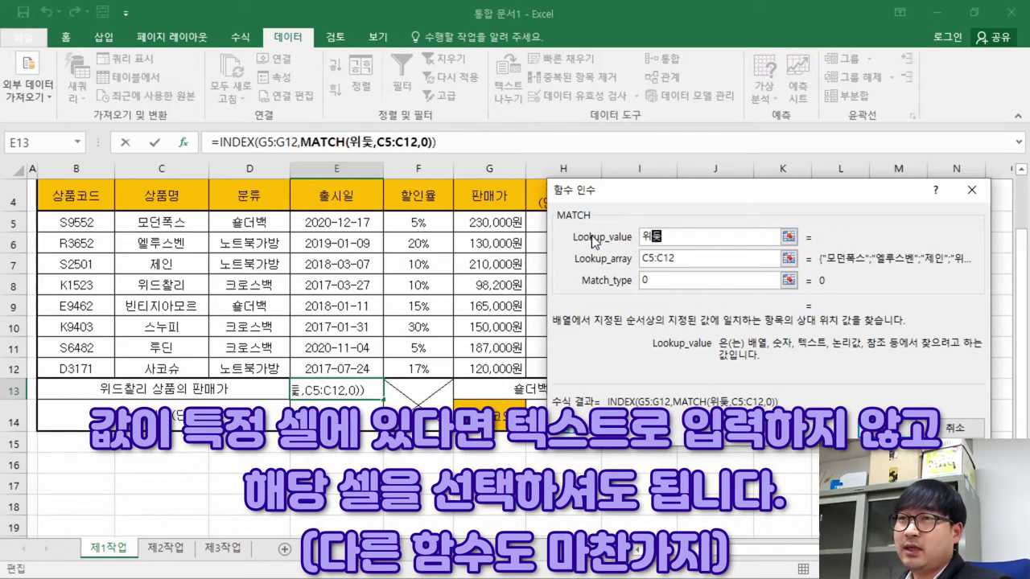
text(리)
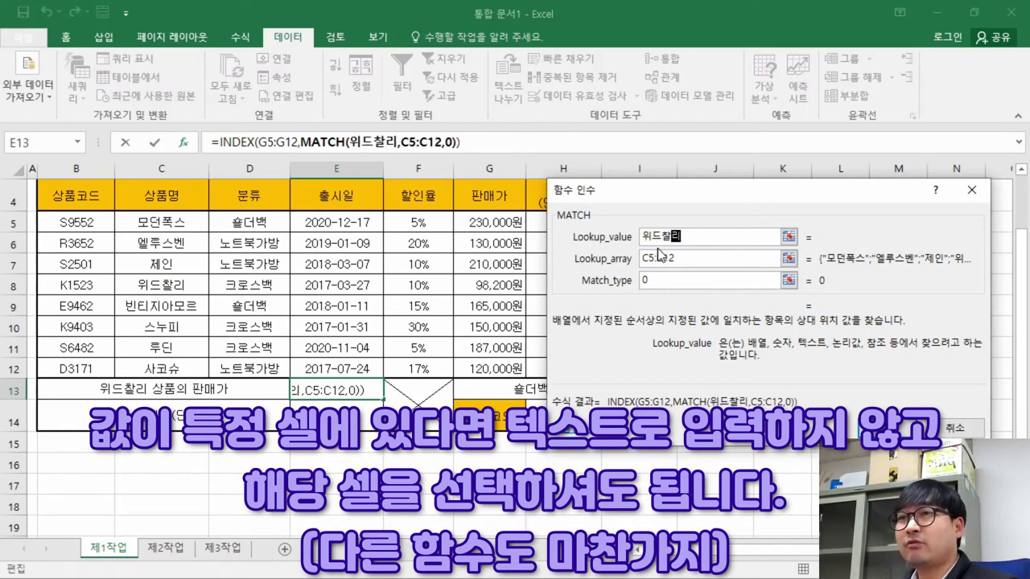
click(701, 255)
click(703, 235)
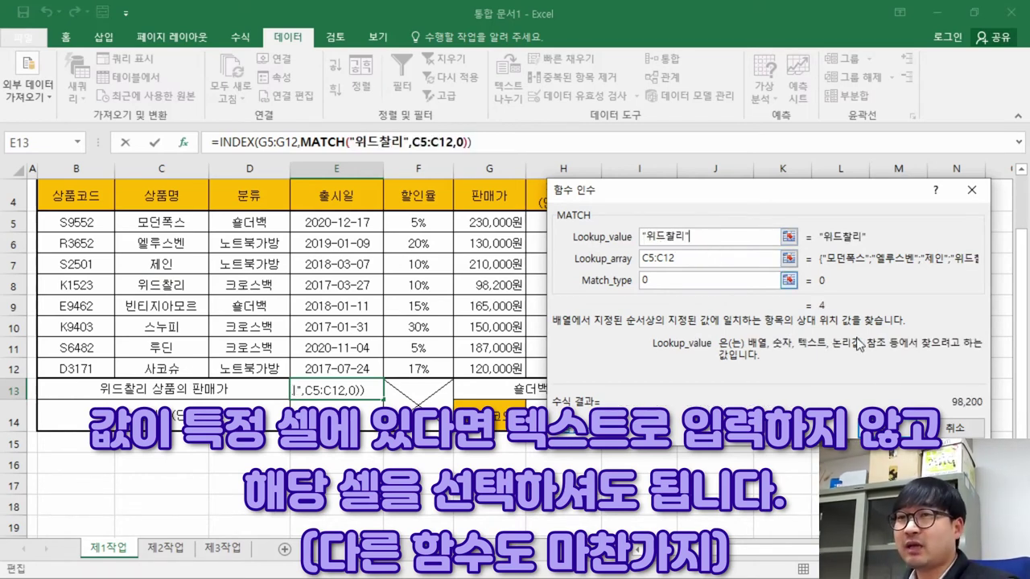
drag(690, 237, 650, 239)
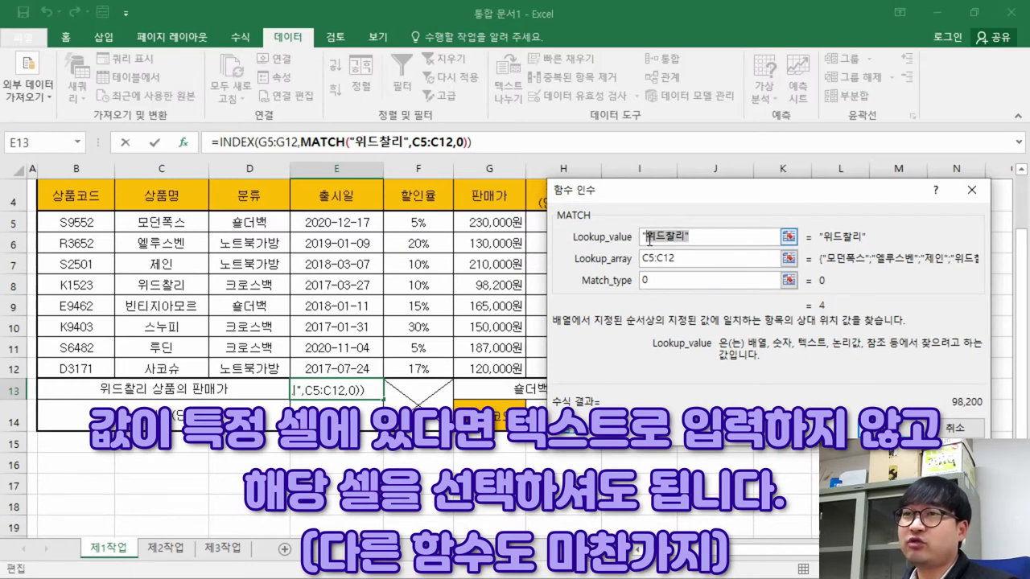
click(727, 234)
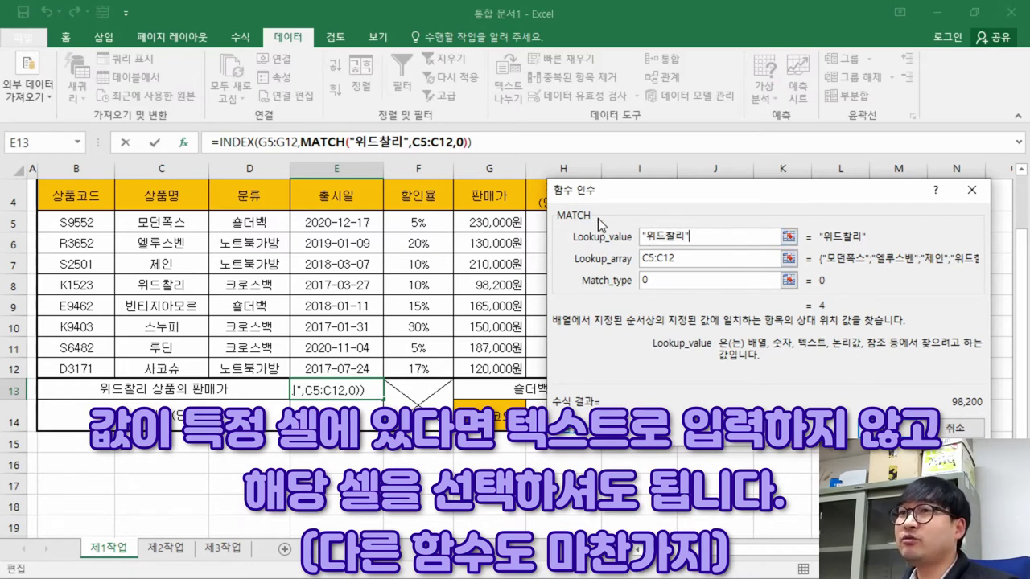
click(904, 429)
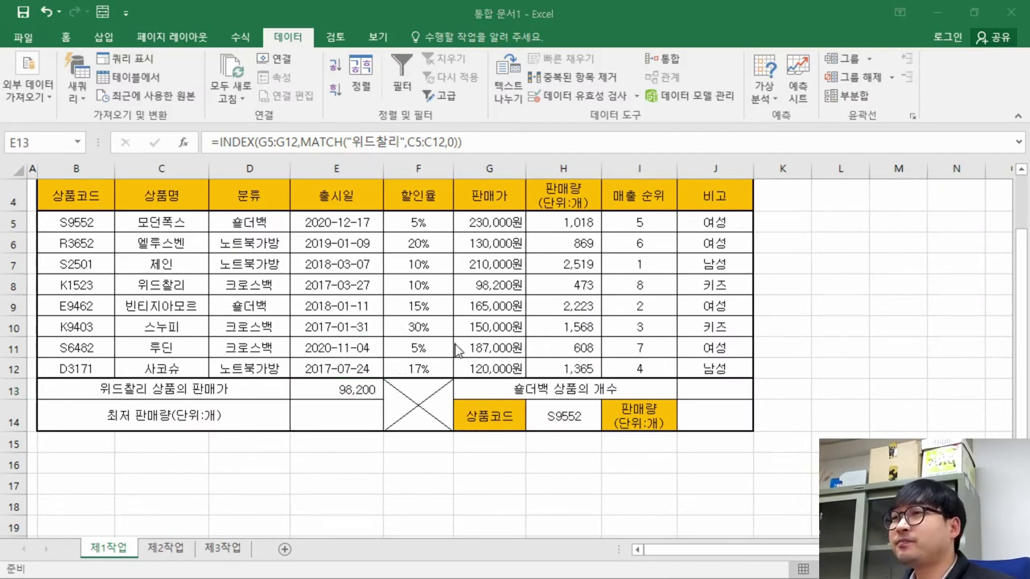
Switch to GE01-09C.pdf in Acrobat Reader and strike through instruction (3) about the 위드찰리 product's price
key(alt+Tab)
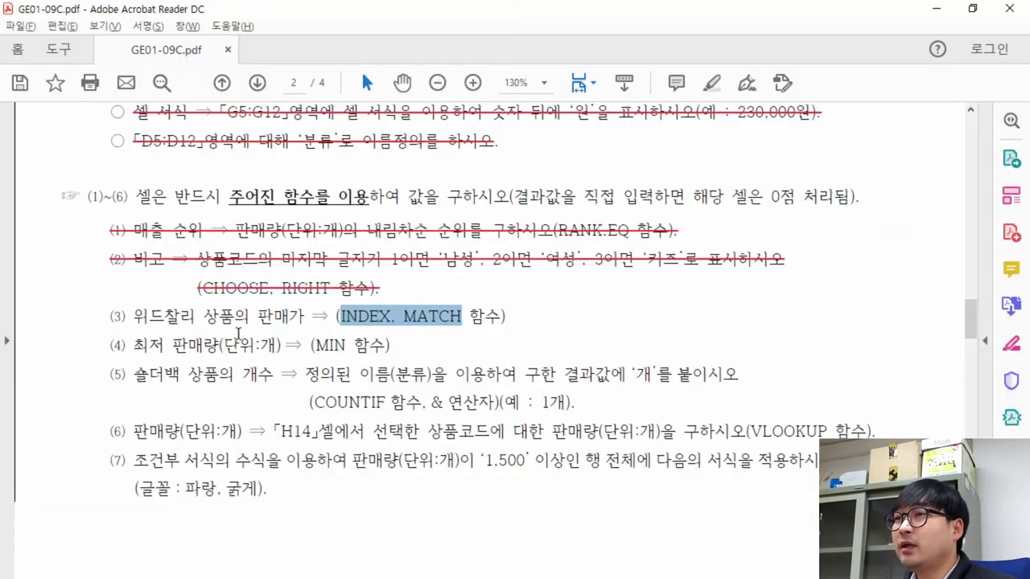
click(142, 317)
drag(510, 315, 110, 317)
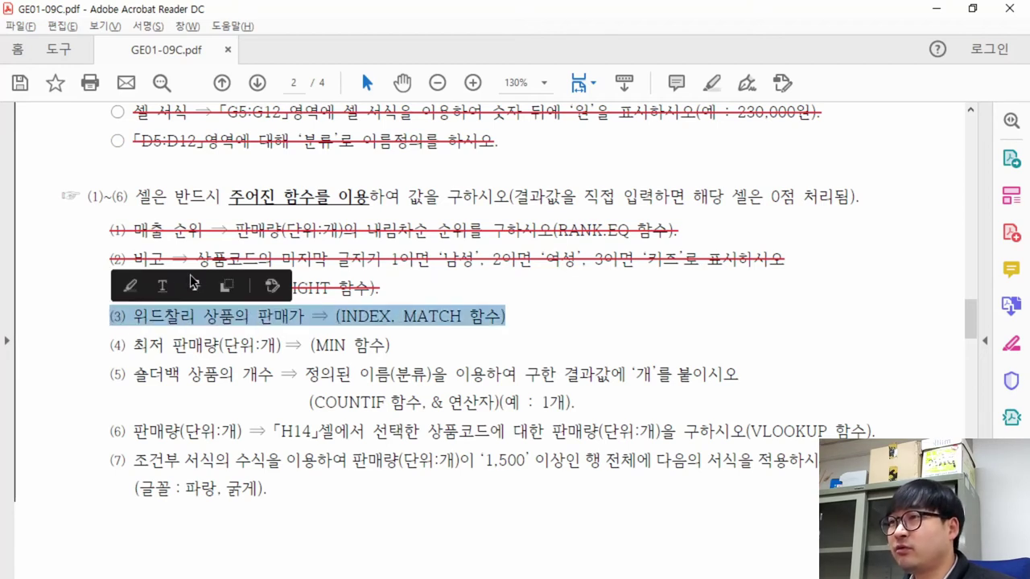
click(192, 284)
Select and review instruction (4) about the minimum sales quantity in the PDF, and return to Excel with cell E14 selected
drag(135, 345, 391, 345)
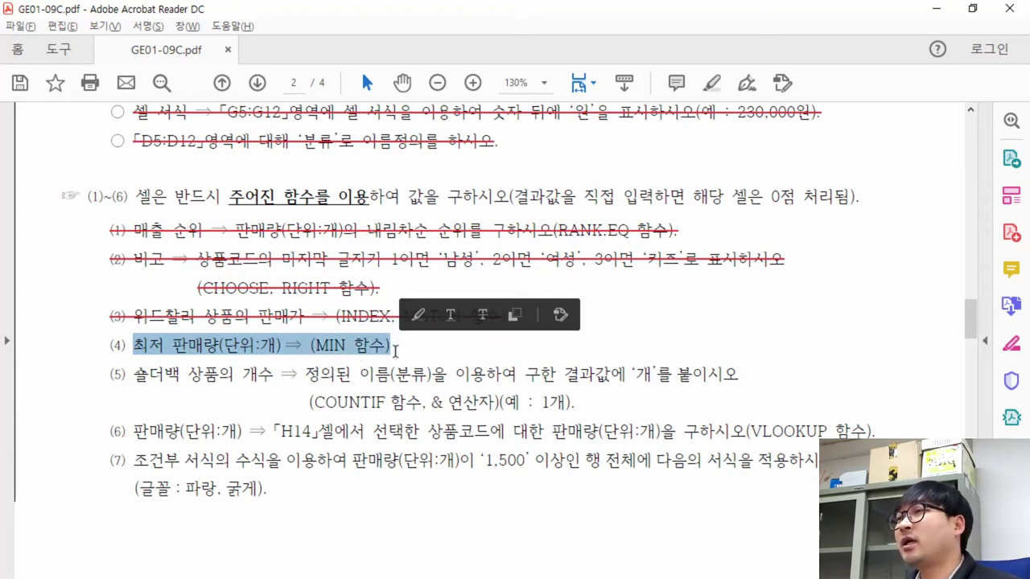
key(alt+Tab)
click(344, 417)
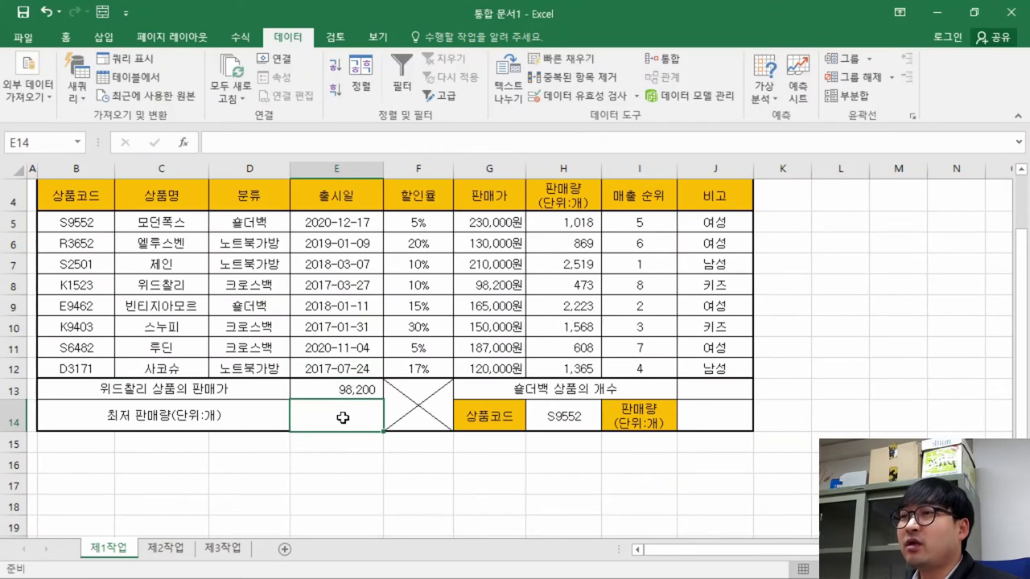
key(ctrl)
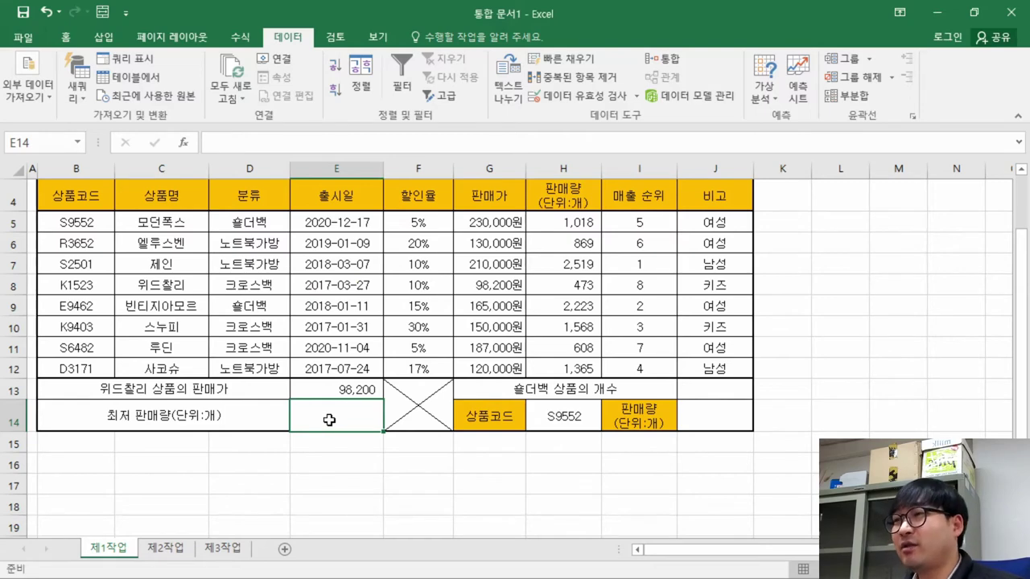
key(alt+Tab)
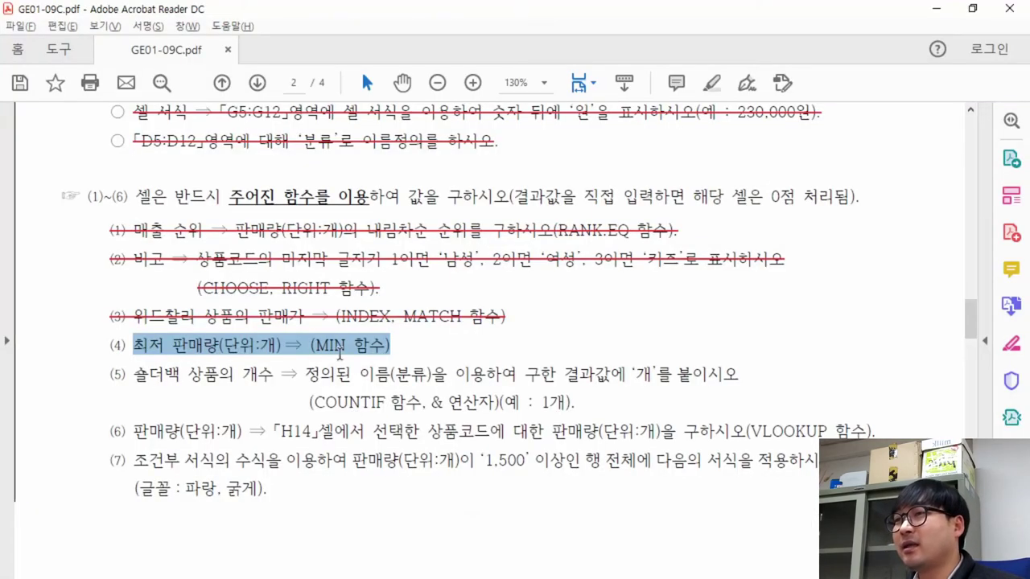
key(alt+Tab)
Start a MIN formula in cell E14 and open its function arguments
text(=)
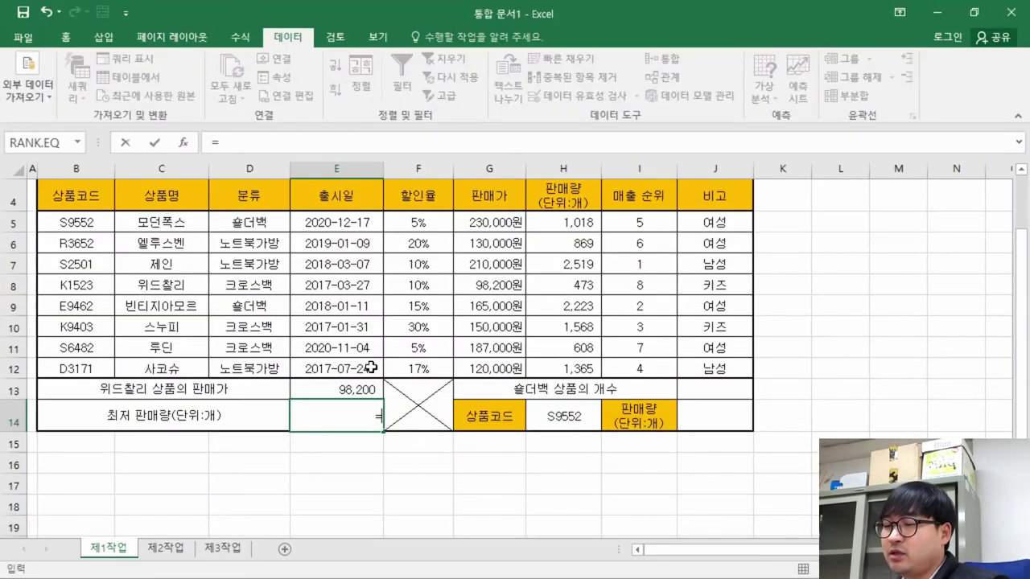
text(ㅡ)
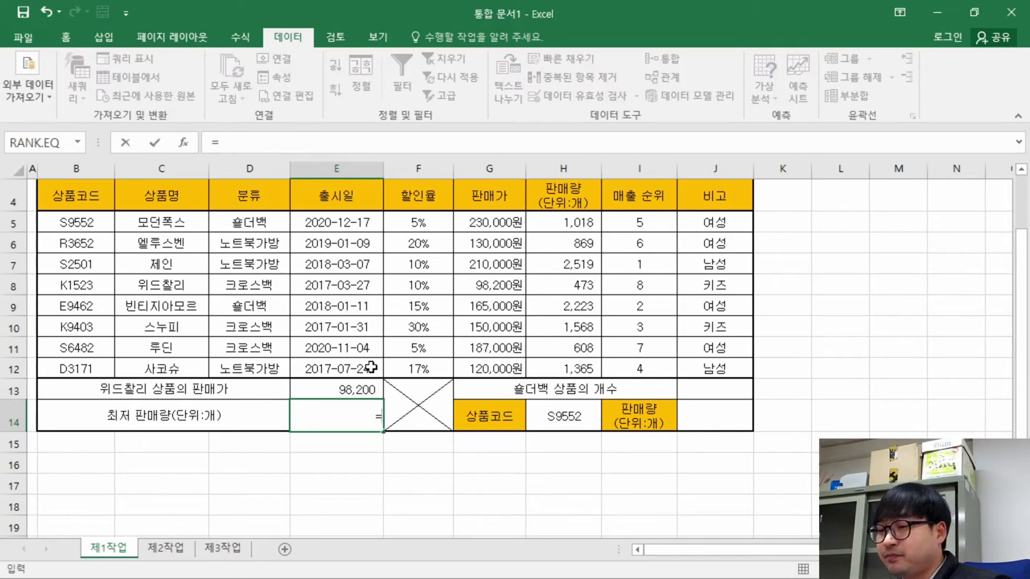
text(min)
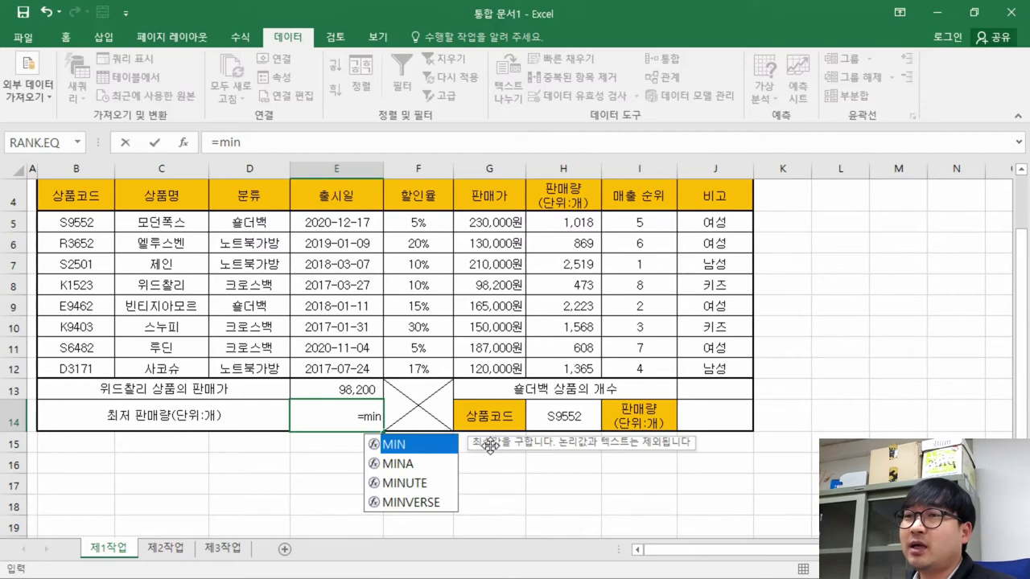
double_click(401, 448)
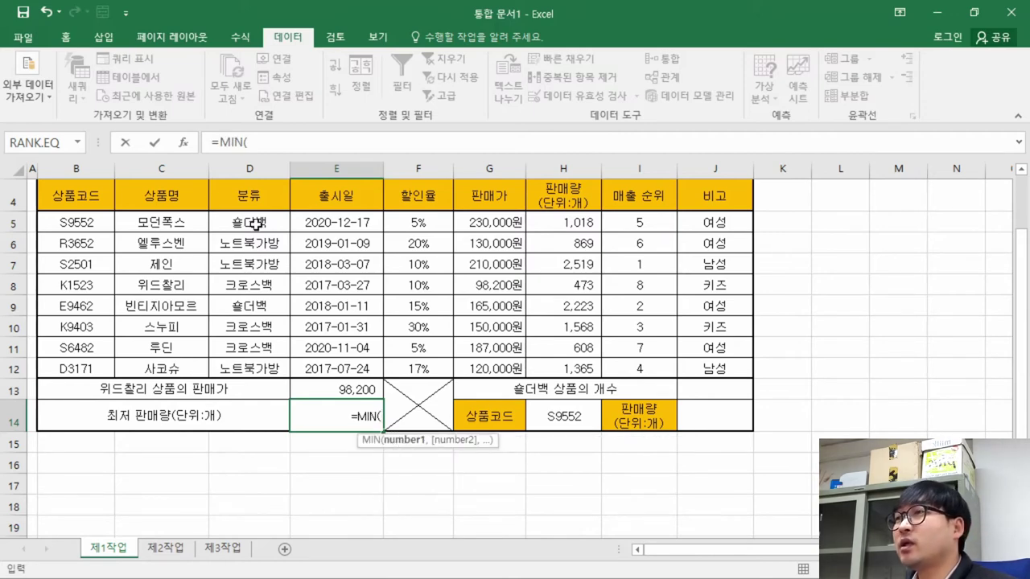
click(184, 142)
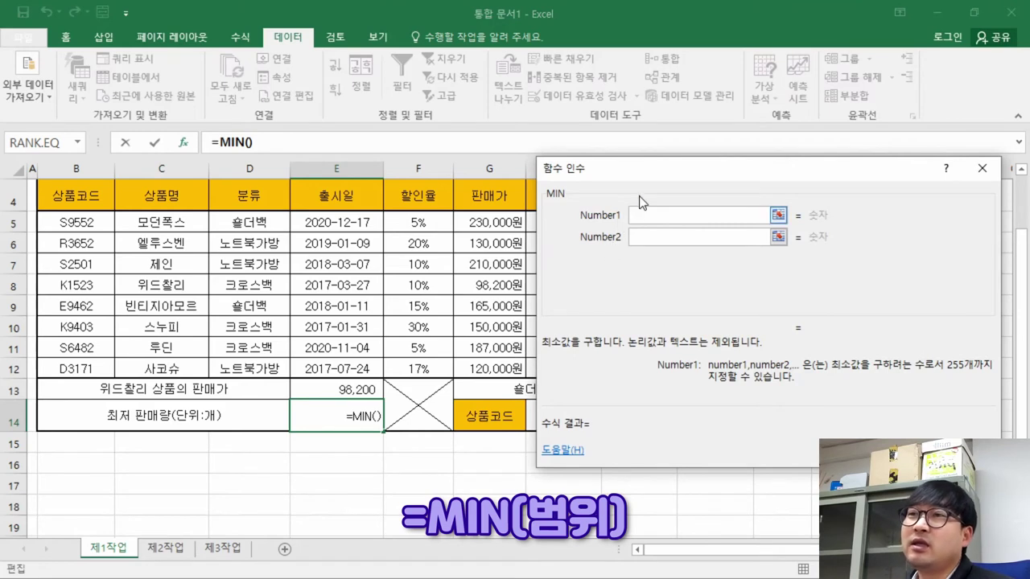
Examine MIN's additional argument fields through Number5, and return to Number1
click(650, 237)
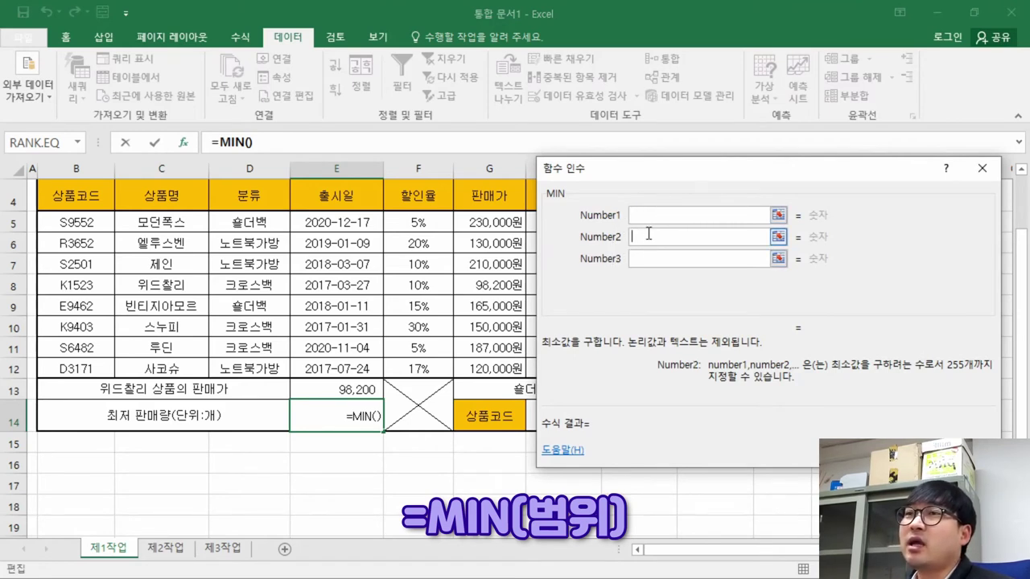
click(652, 259)
click(655, 280)
click(659, 307)
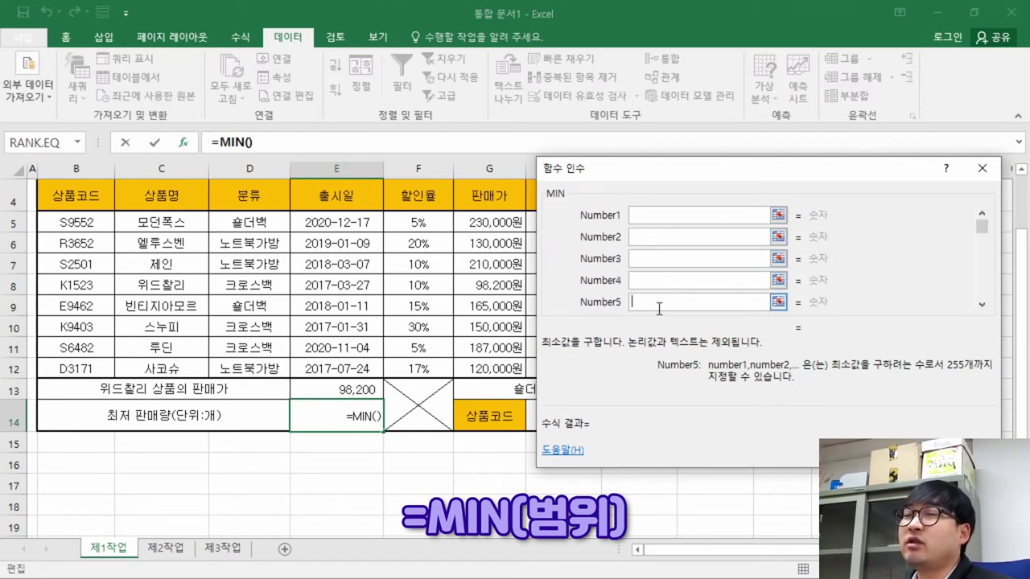
click(657, 216)
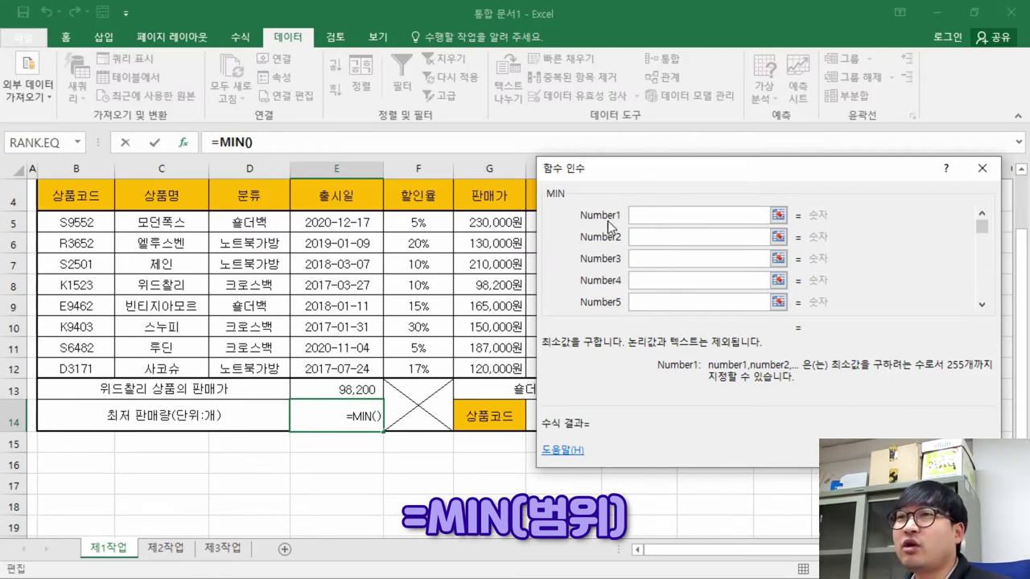
Set MIN's Number1 to the sales quantity range H5:H12 and confirm the formula in E14
drag(593, 166, 619, 182)
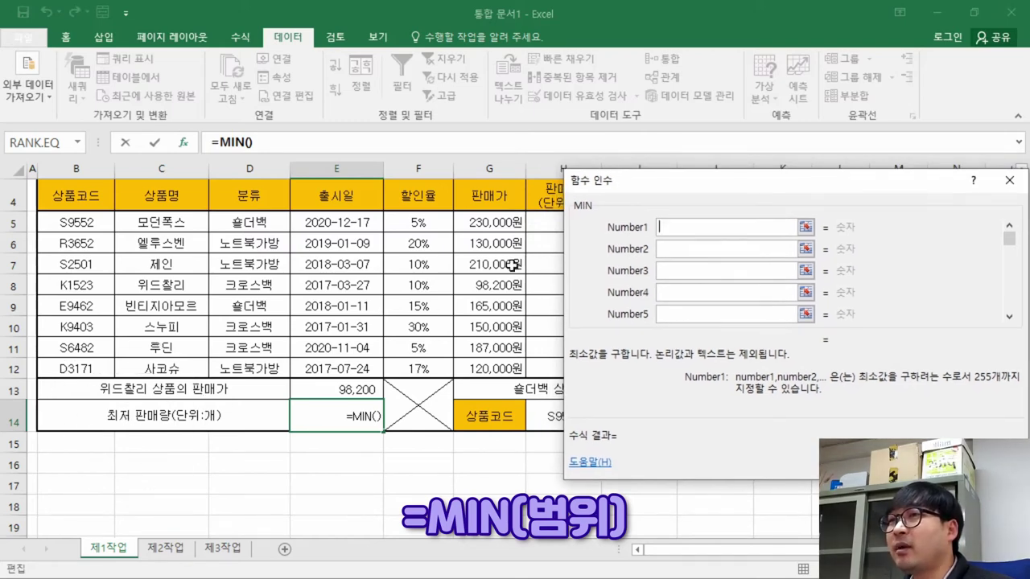
drag(623, 187, 121, 143)
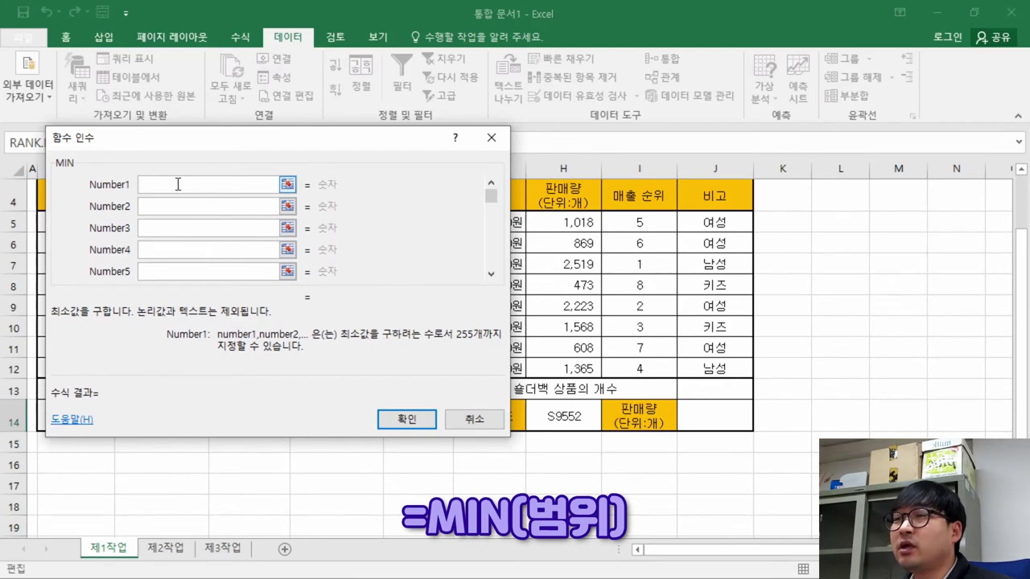
drag(539, 225, 566, 369)
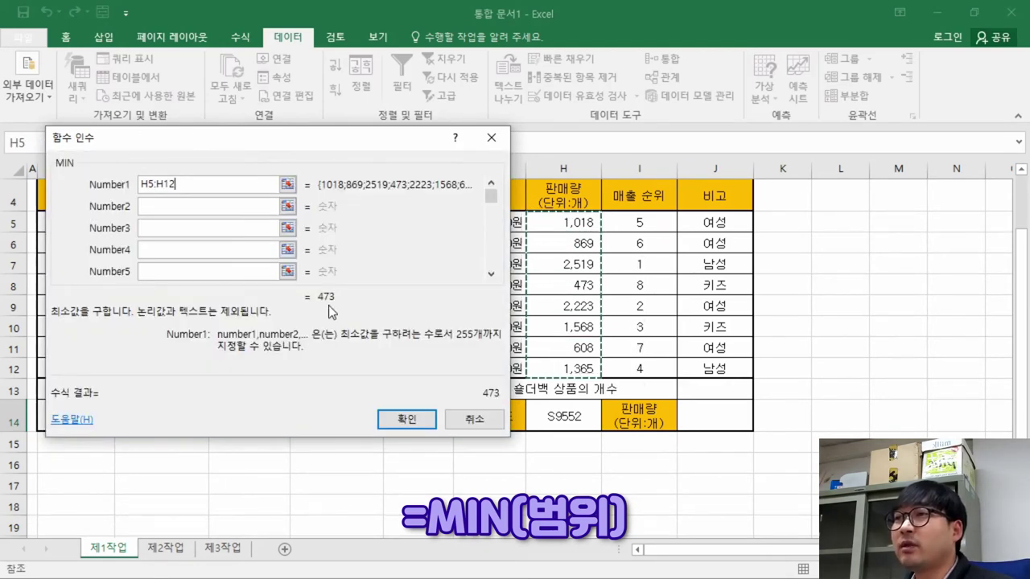
click(405, 418)
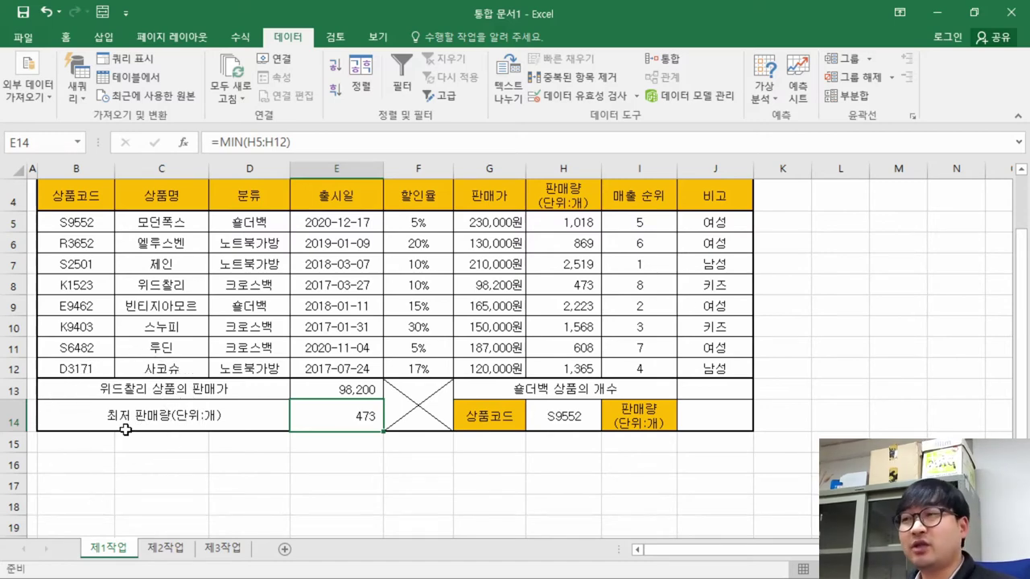
Switch to the PDF in Acrobat Reader and strike through instruction (4) about the minimum sales quantity
key(alt+Tab)
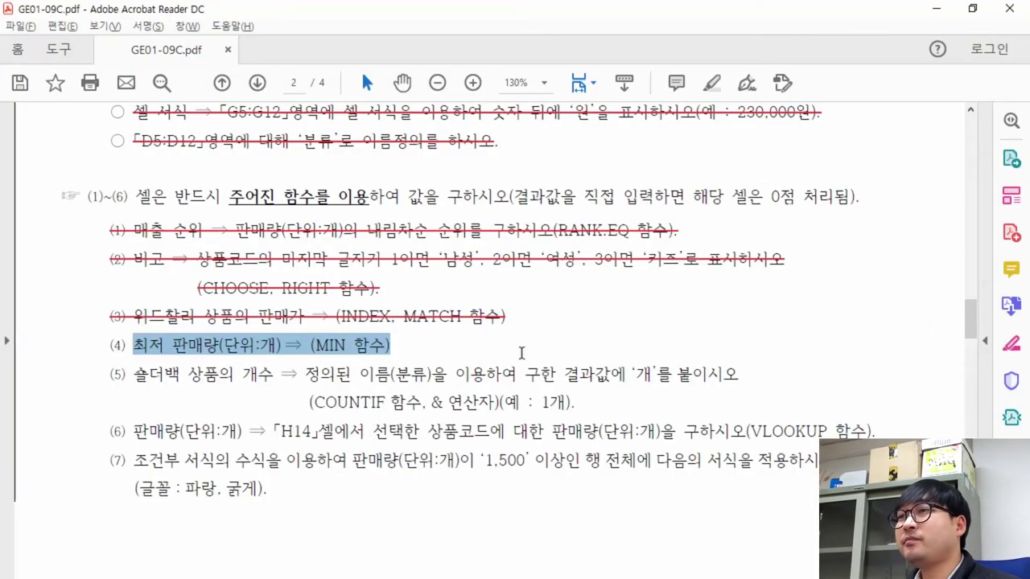
right_click(244, 355)
click(320, 410)
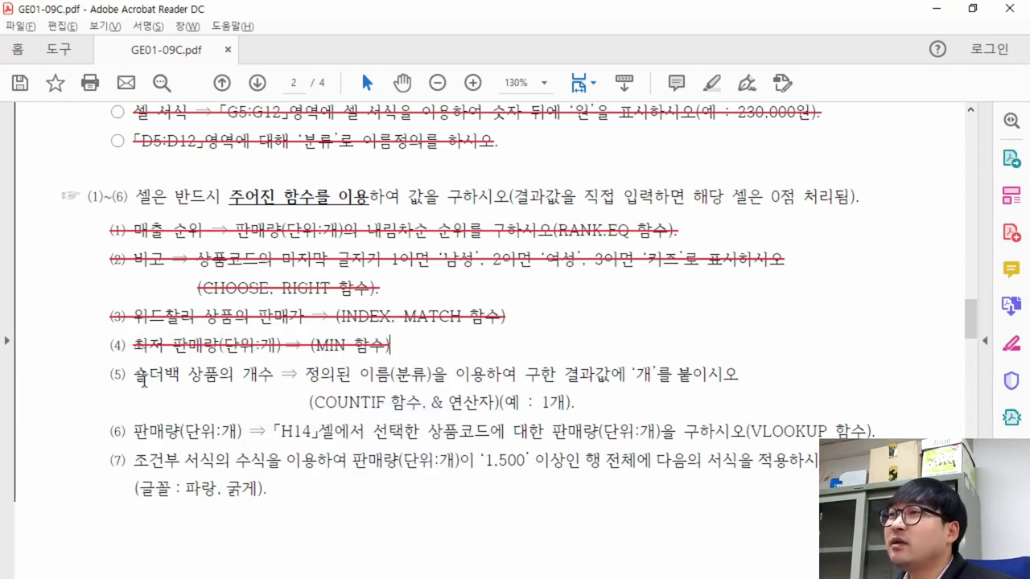
Highlight the 숄더백 product count item in instruction (5), switch to Excel and select cell J13
drag(131, 379, 296, 388)
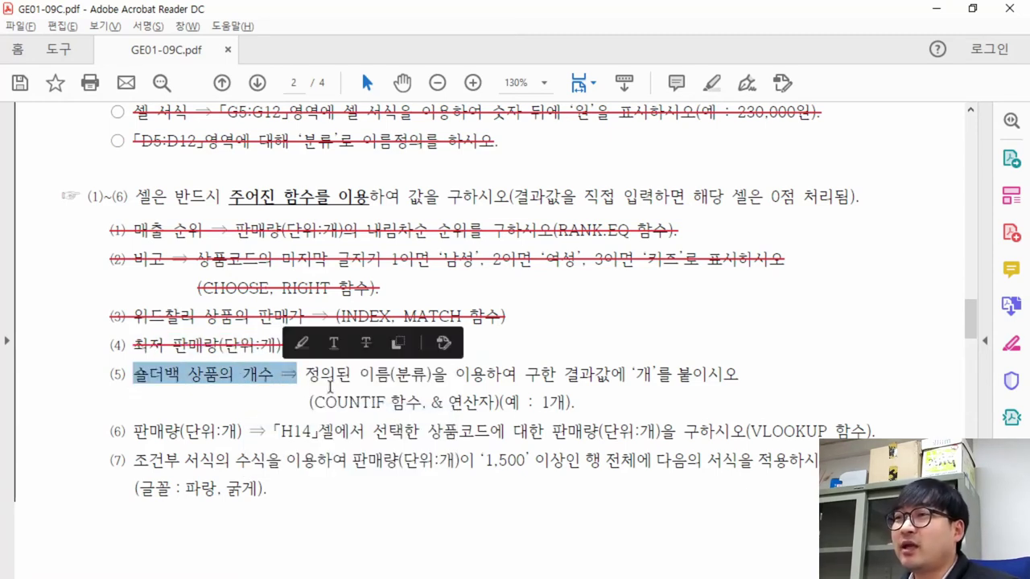
key(alt+Tab)
click(727, 393)
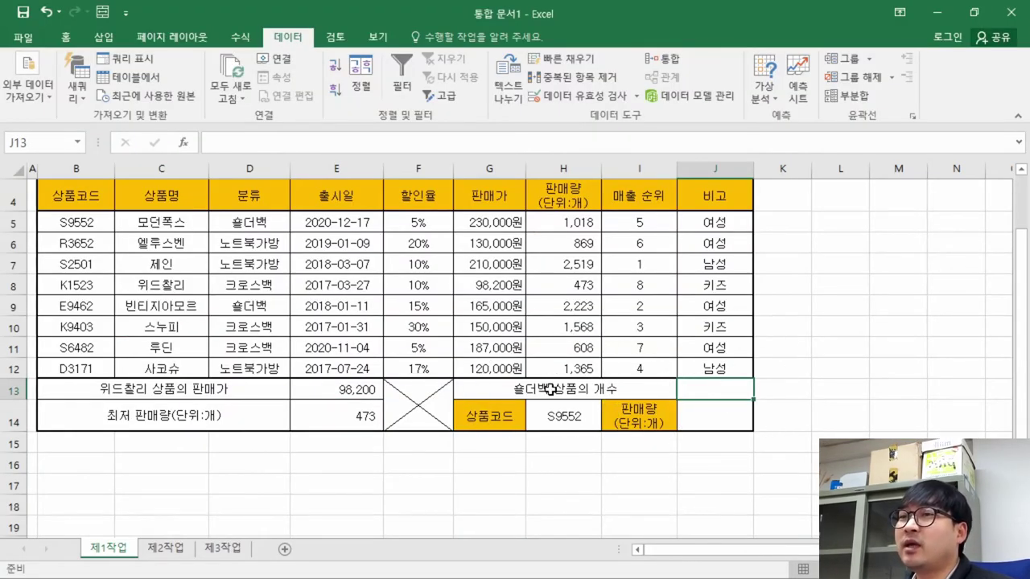
Return to the PDF and examine instruction (5)'s requirements for the defined name, the unit suffix, COUNTIF and the & operator
key(alt+Tab)
drag(305, 382, 739, 377)
click(395, 389)
drag(310, 375, 433, 379)
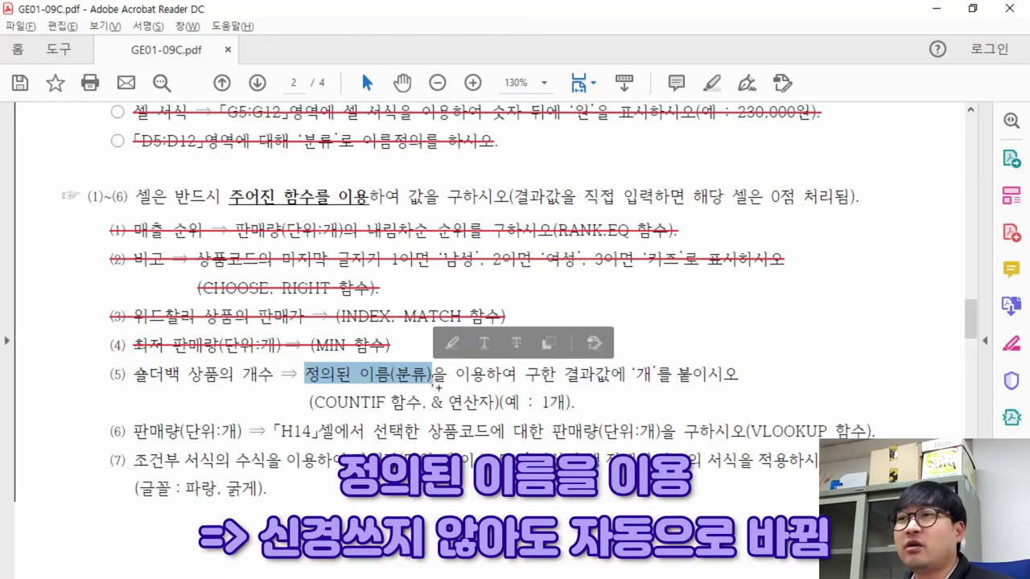
click(450, 379)
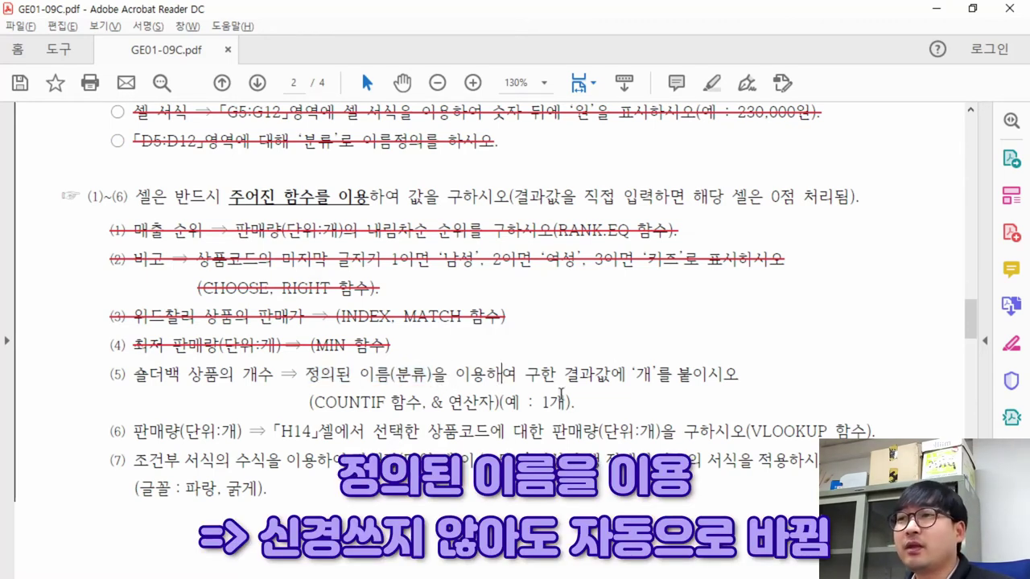
drag(525, 375, 738, 375)
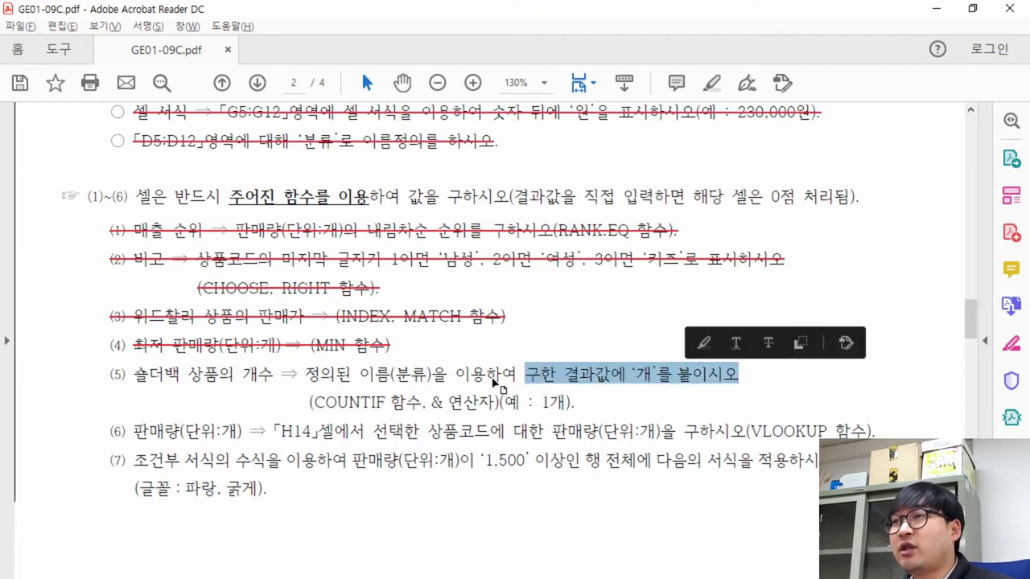
drag(132, 374, 262, 375)
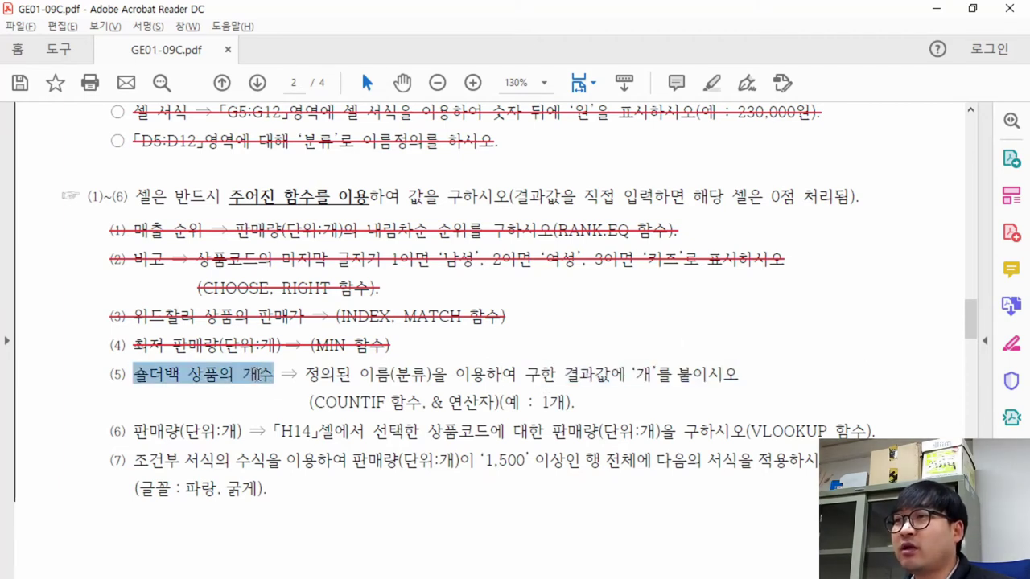
click(316, 404)
mouse_move(318, 403)
mouse_down()
mouse_move(488, 405)
mouse_move(482, 417)
mouse_up()
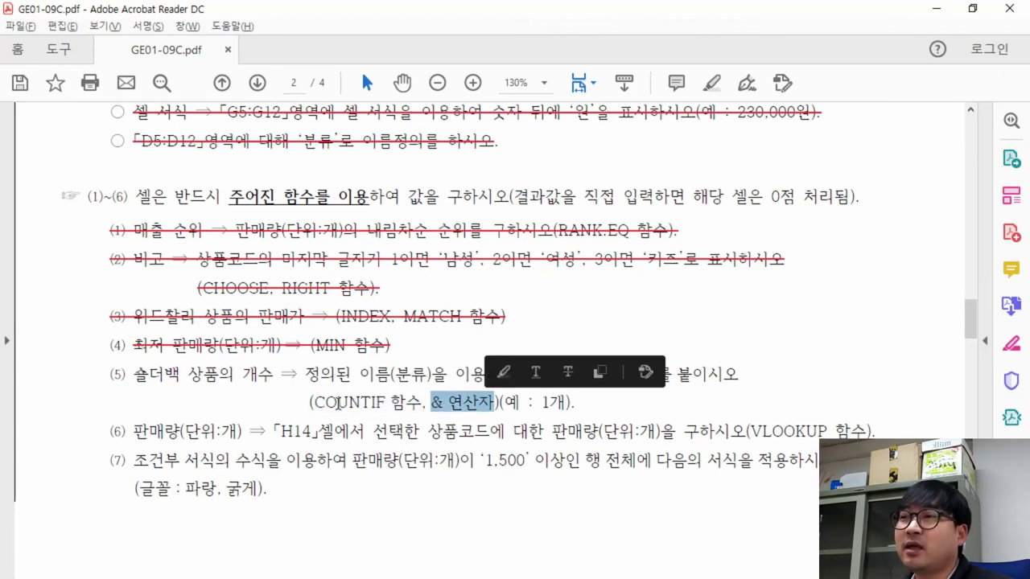
drag(314, 403, 386, 404)
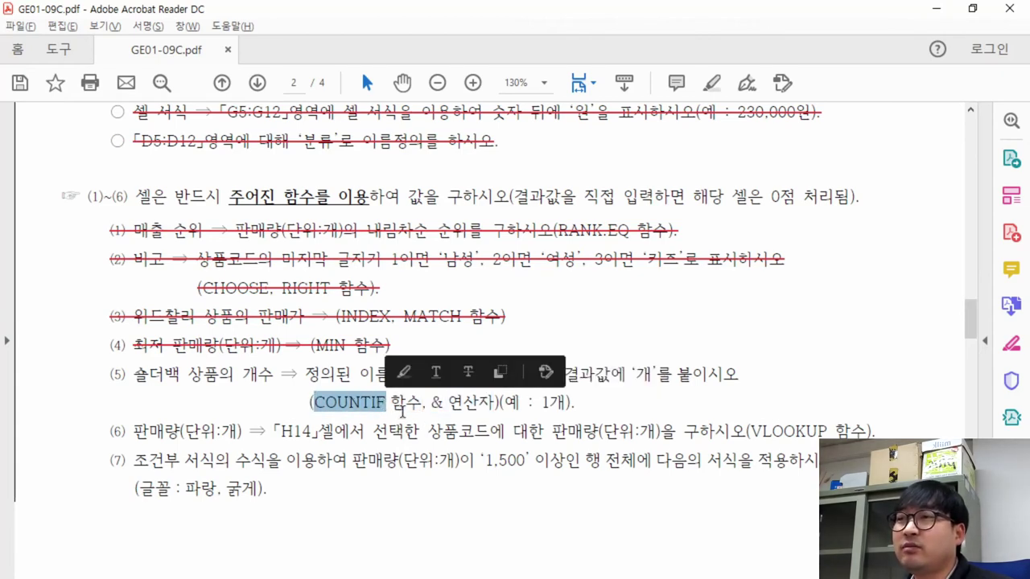
Switch to Excel, start a COUNTIF formula in cell J13 and open its function arguments
key(alt+Tab)
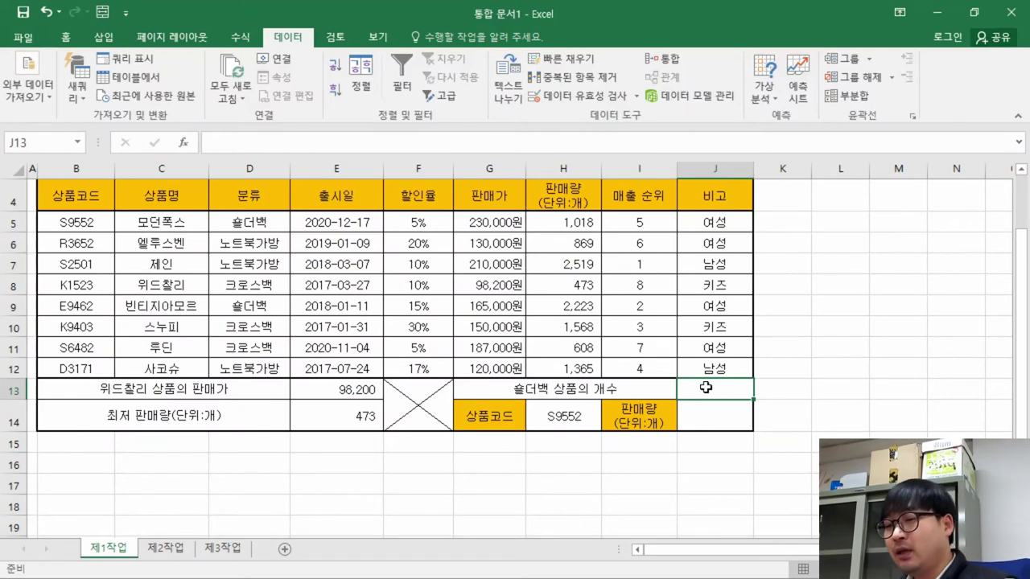
text(=c)
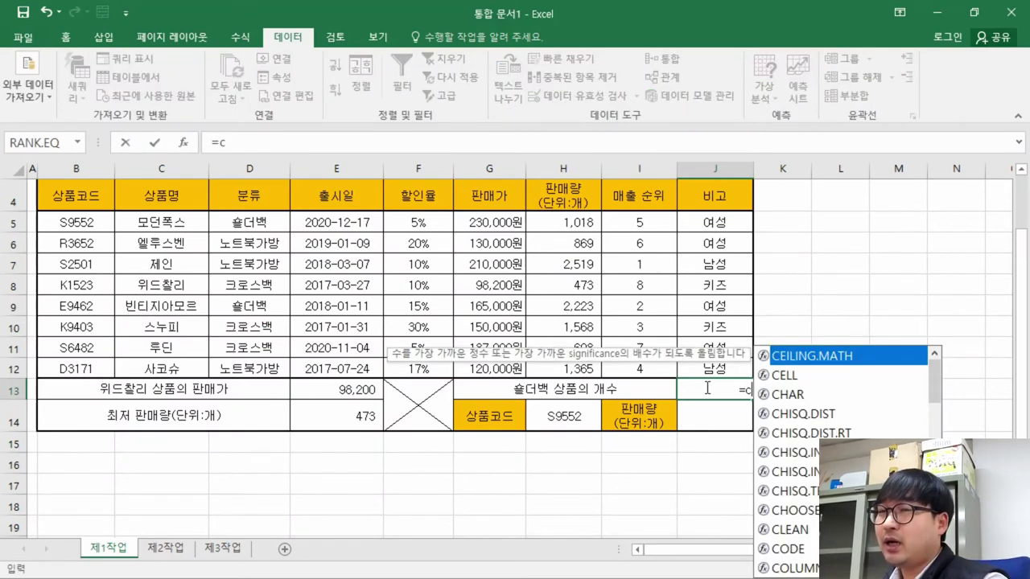
text(oun)
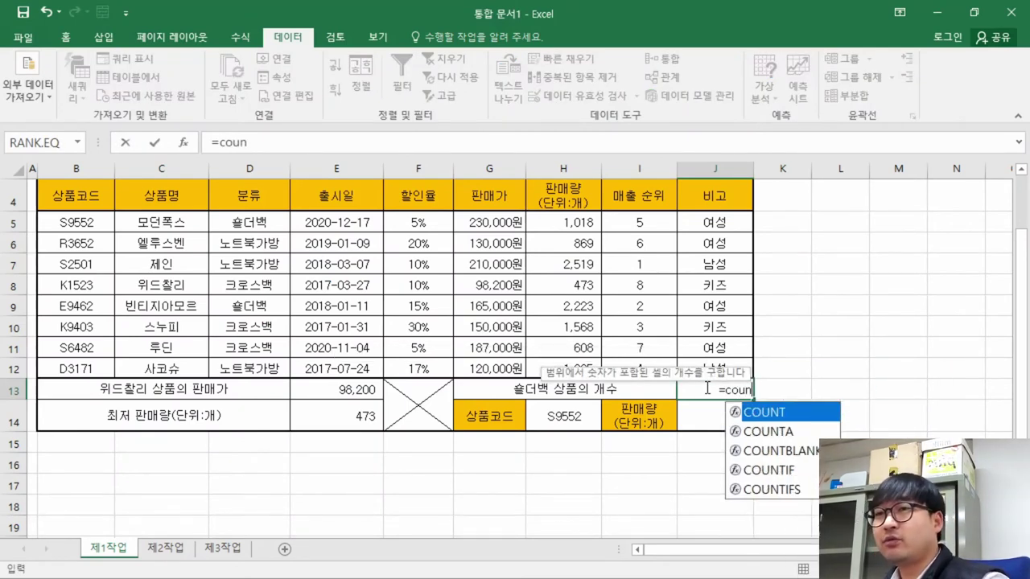
click(793, 470)
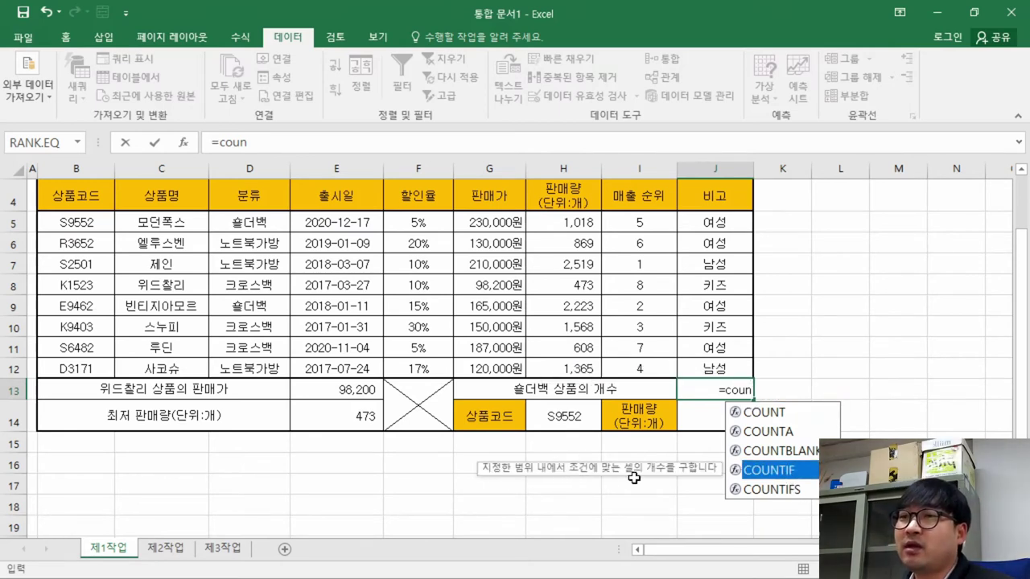
double_click(774, 471)
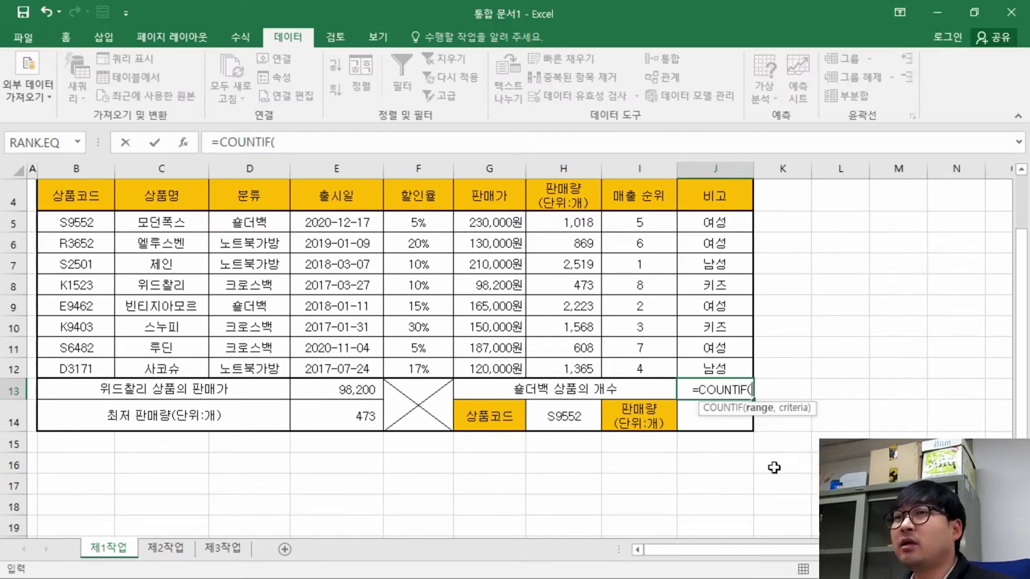
click(183, 142)
Set COUNTIF's Range to the category cells D5:D12 and its Criteria to "숄더백"
drag(280, 165, 502, 194)
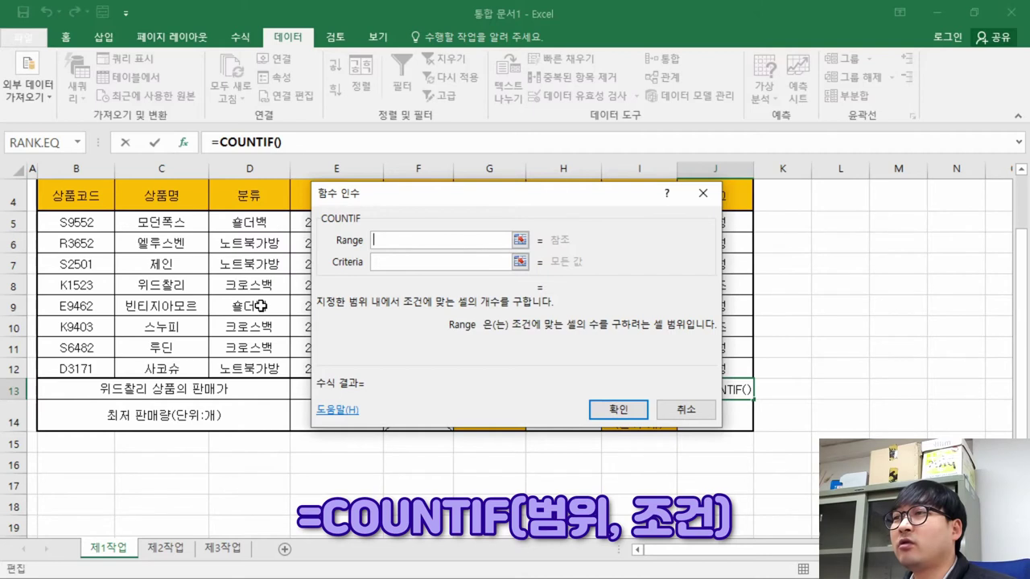
drag(480, 200, 580, 137)
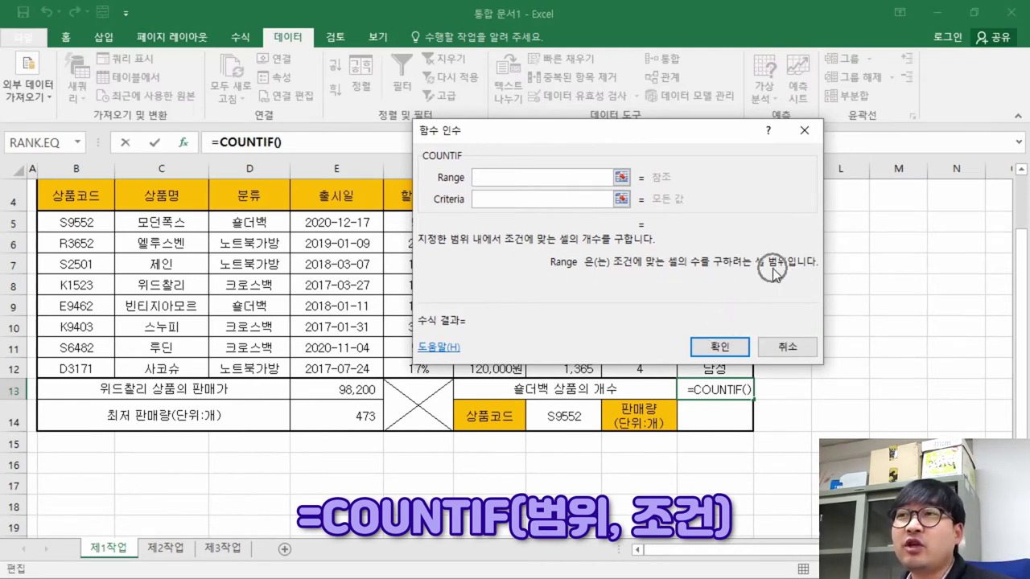
drag(256, 226, 250, 369)
click(496, 200)
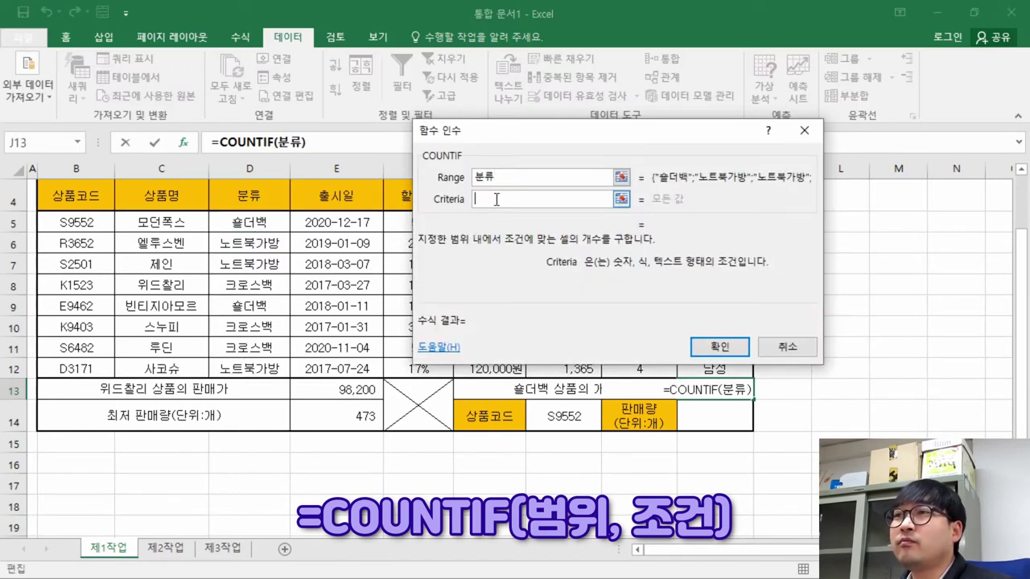
text(t)
key(BackSpace)
text(숄더백)
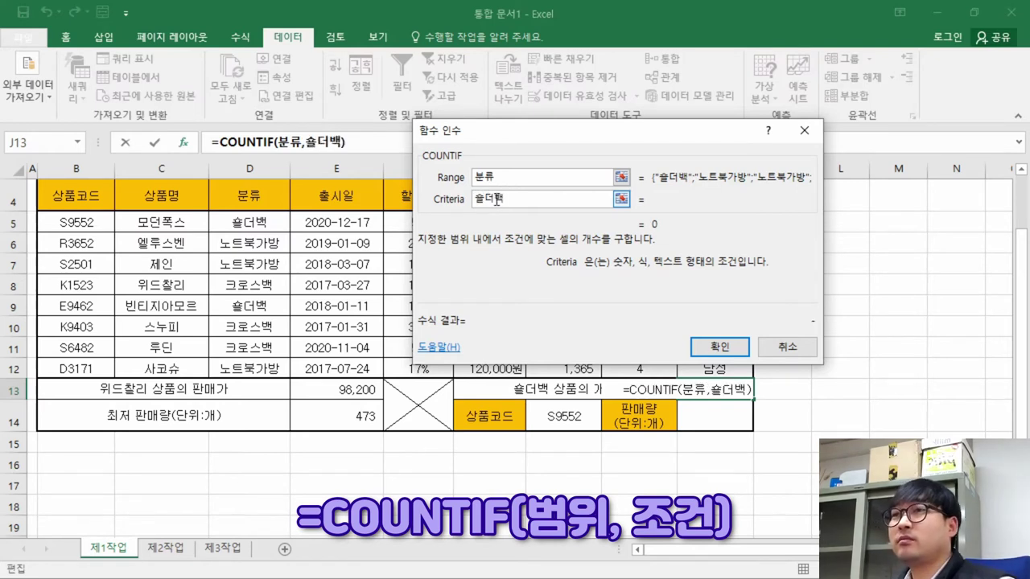
click(542, 177)
click(546, 194)
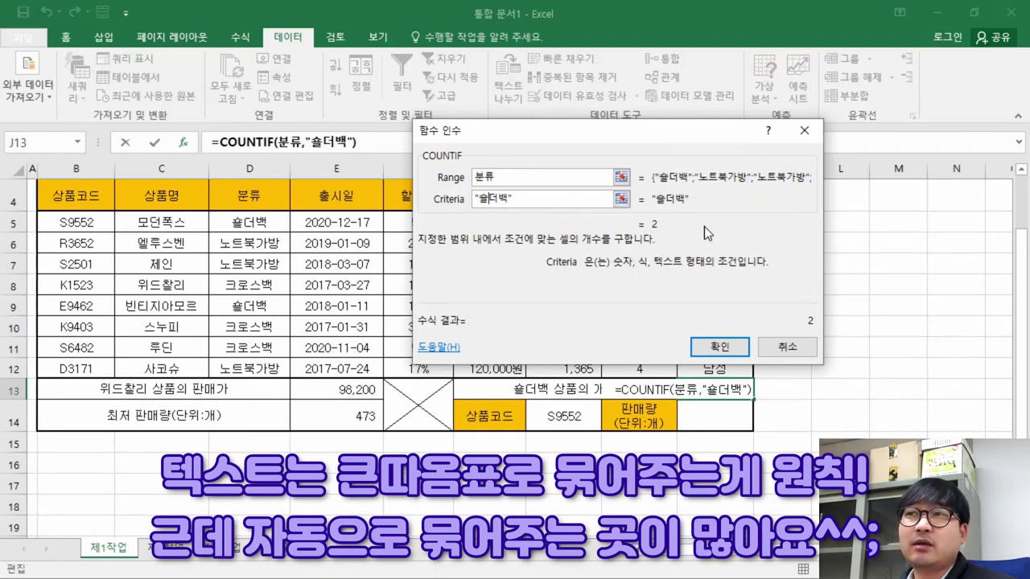
Remove the quotation marks around 숄더백 in Criteria and leave the field to test automatic quoting
click(527, 197)
key(BackSpace)
key(Home)
key(Delete)
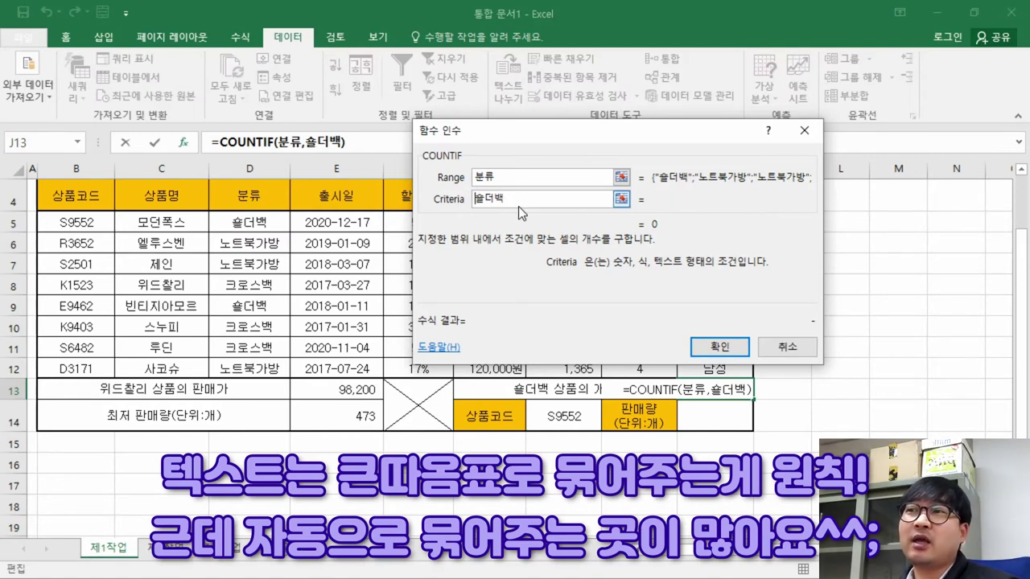
click(306, 122)
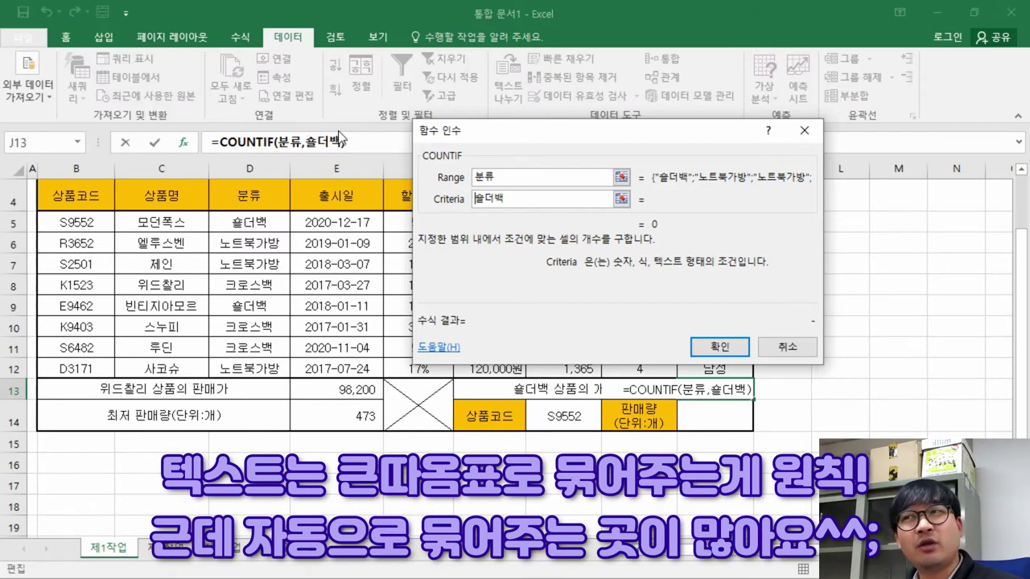
key(Tab)
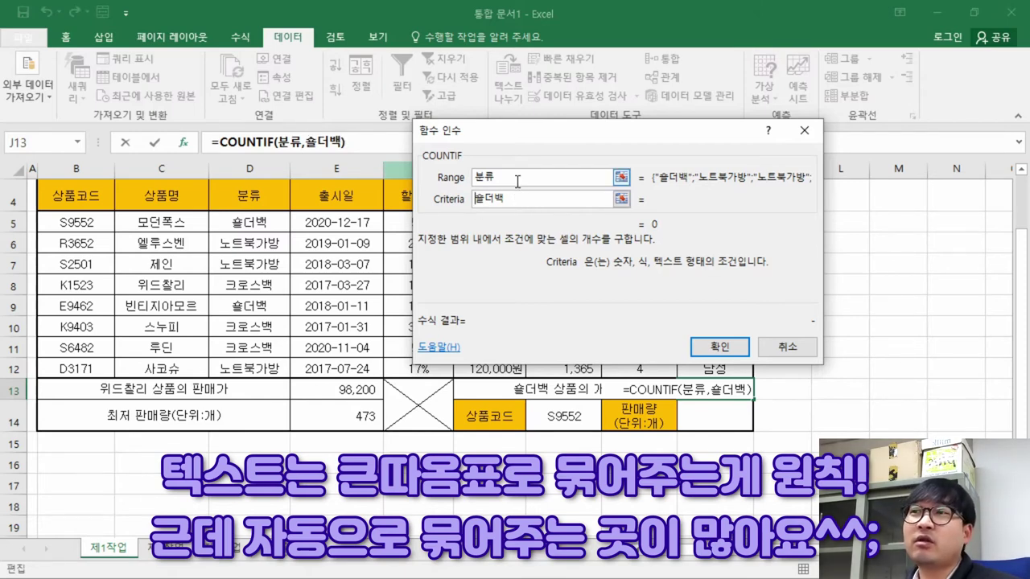
click(527, 198)
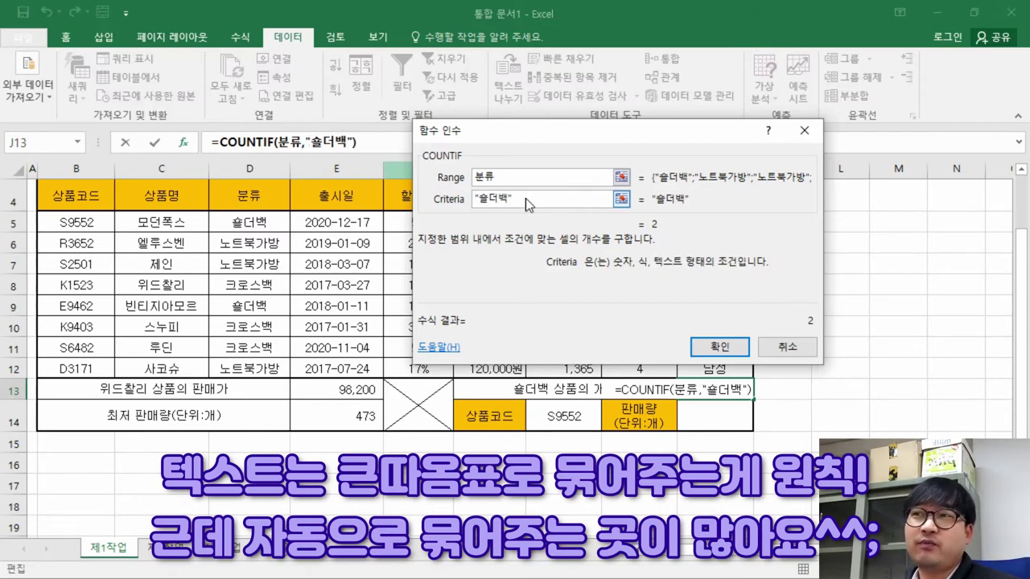
Delete the quotation marks around 숄더백 in Criteria and enter them again manually
key(BackSpace)
key(Home)
key(Delete)
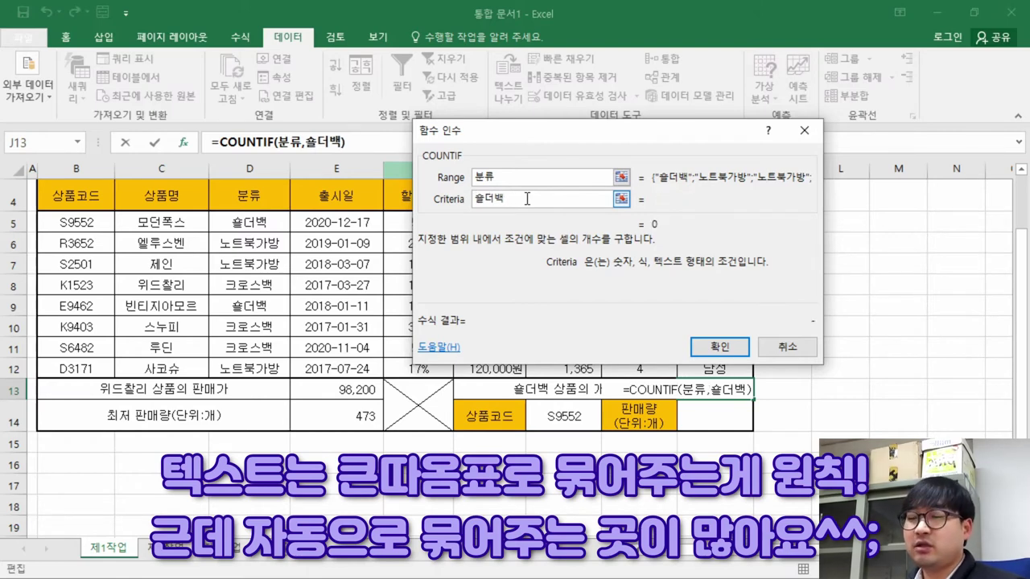
text(")
key(End)
text(")
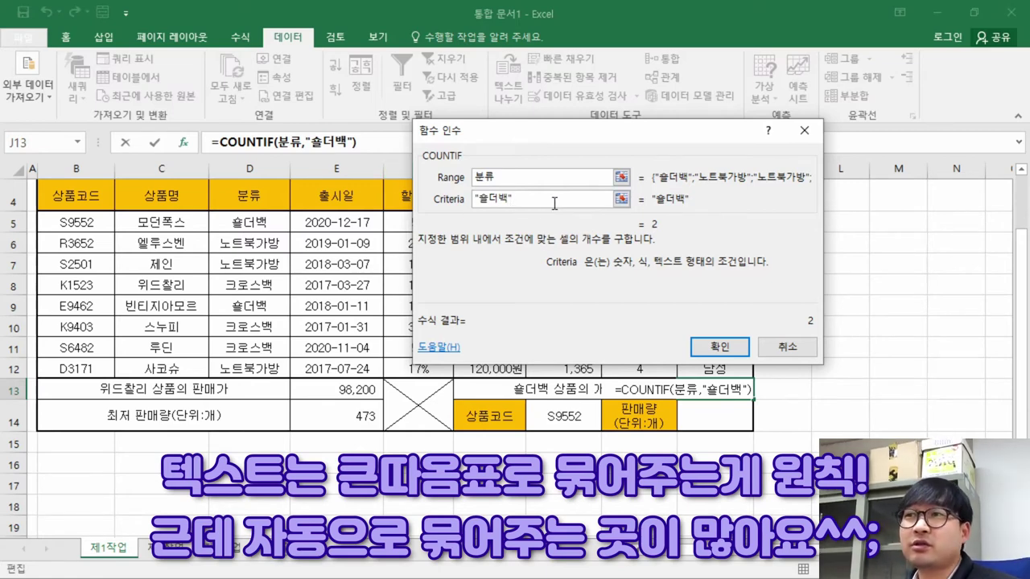
Clear COUNTIF's Range, reselect the category cells D5:D12 and confirm the formula in J13
click(494, 177)
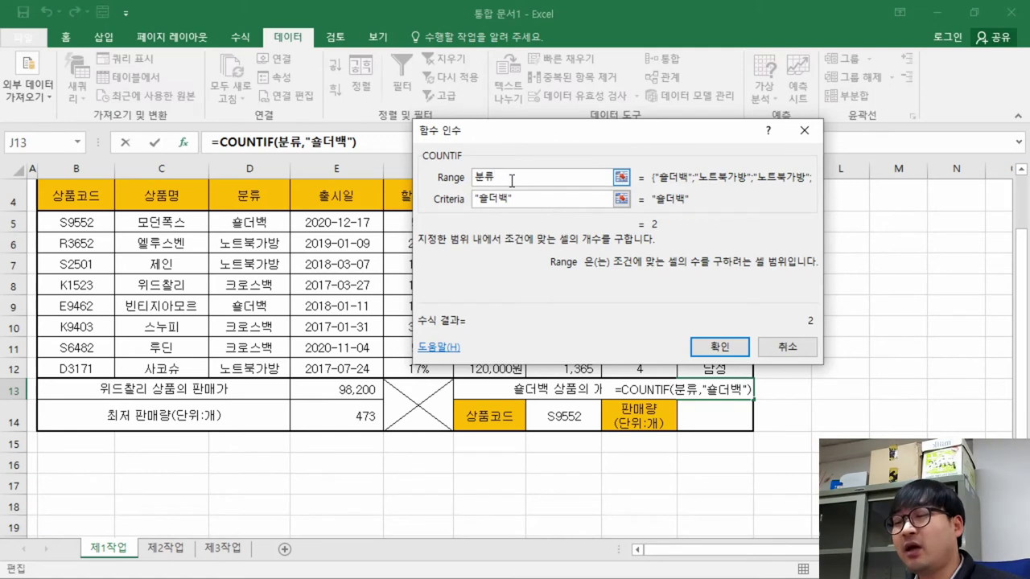
key(BackSpace)
key(BackSpace)
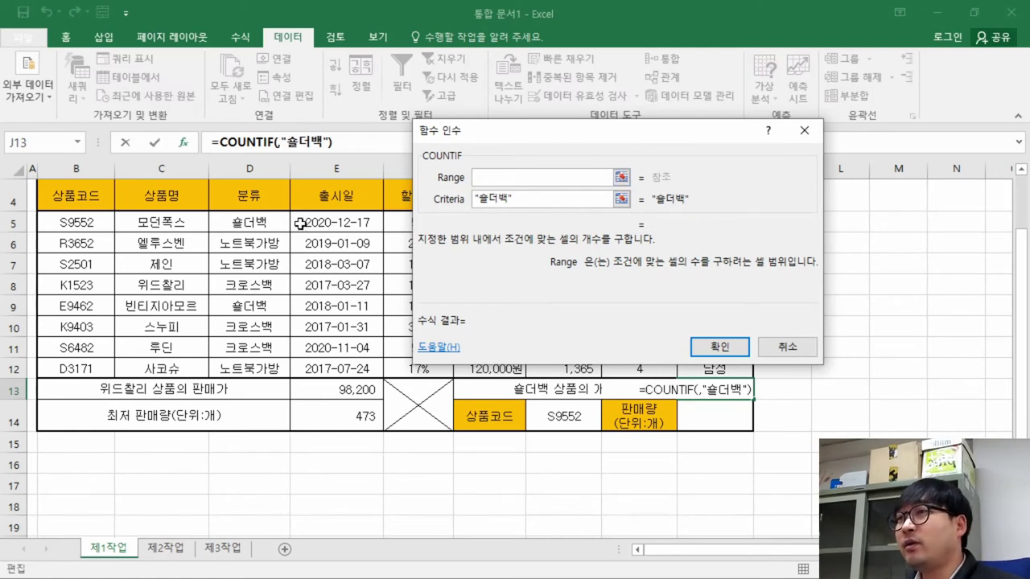
click(264, 228)
drag(264, 228, 267, 370)
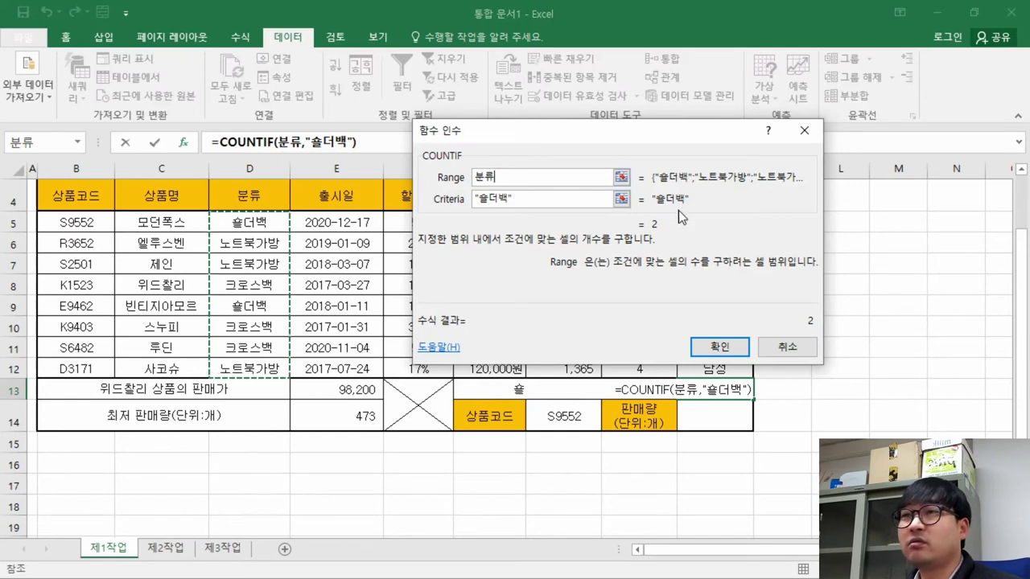
click(711, 344)
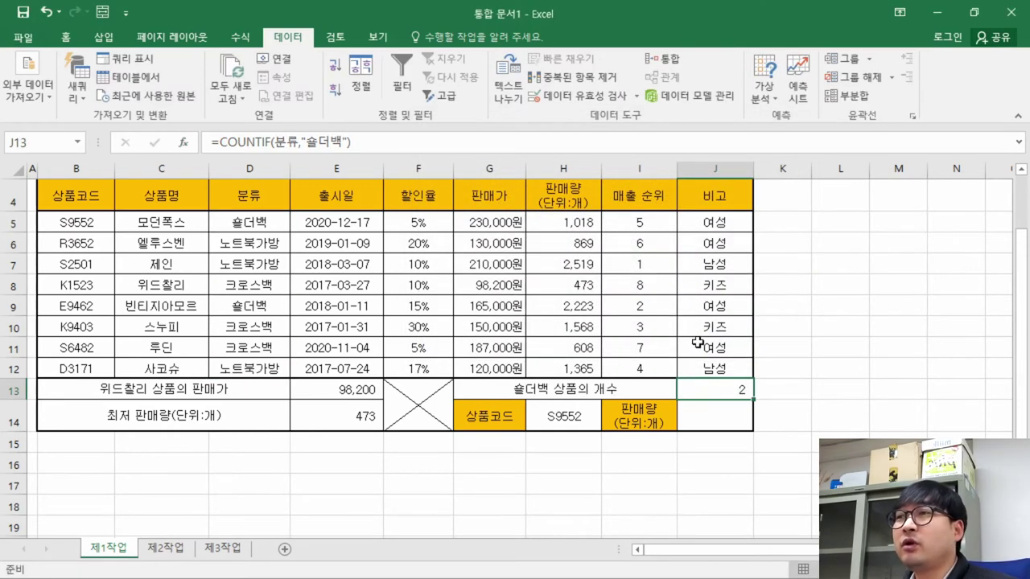
Switch to the PDF and review the 분류 name-definition instruction and the category column in the sample table
drag(251, 225, 426, 376)
key(alt+Tab)
scroll(427, 376, up, 5)
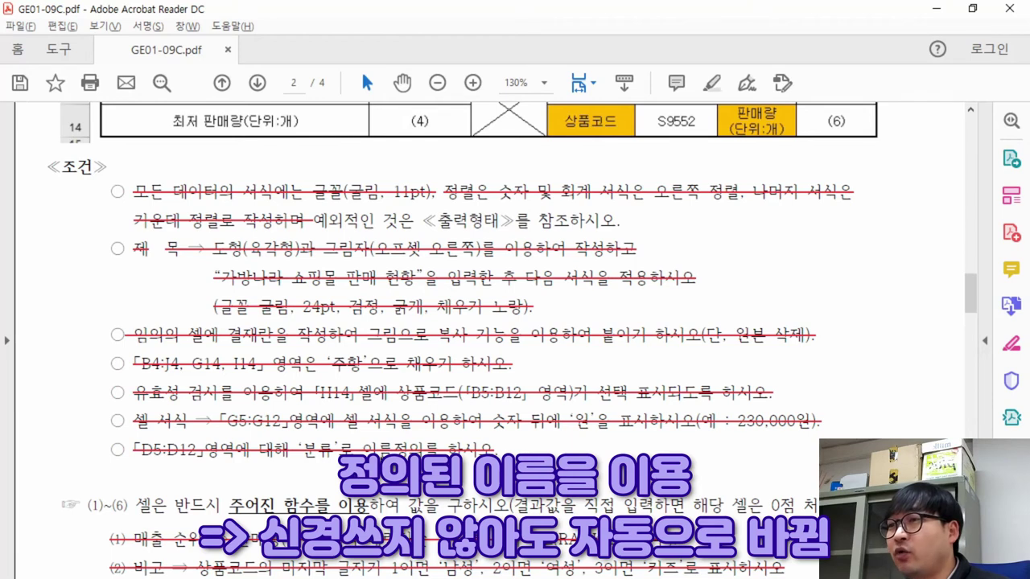
drag(312, 457, 464, 463)
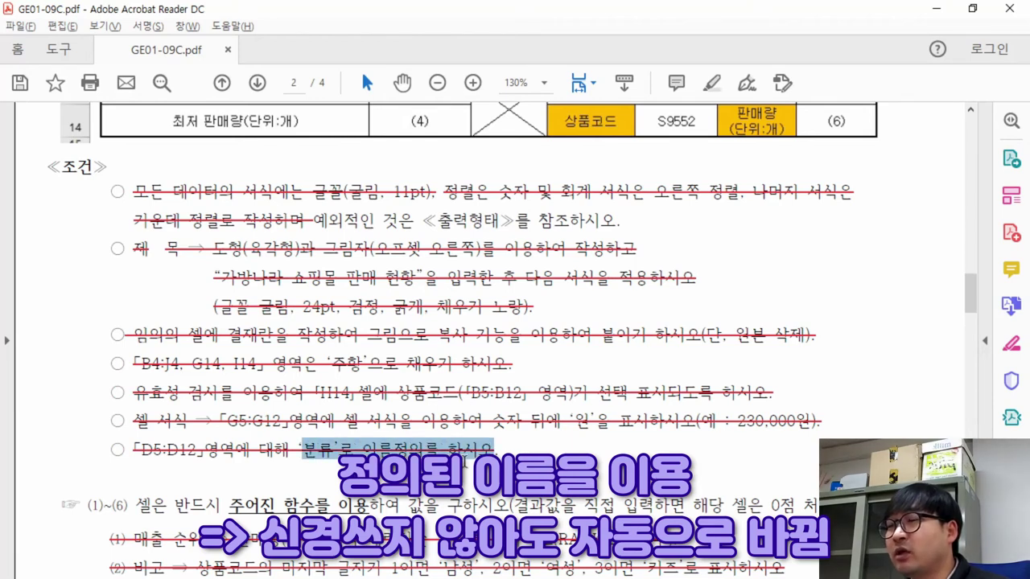
scroll(255, 441, up, 5)
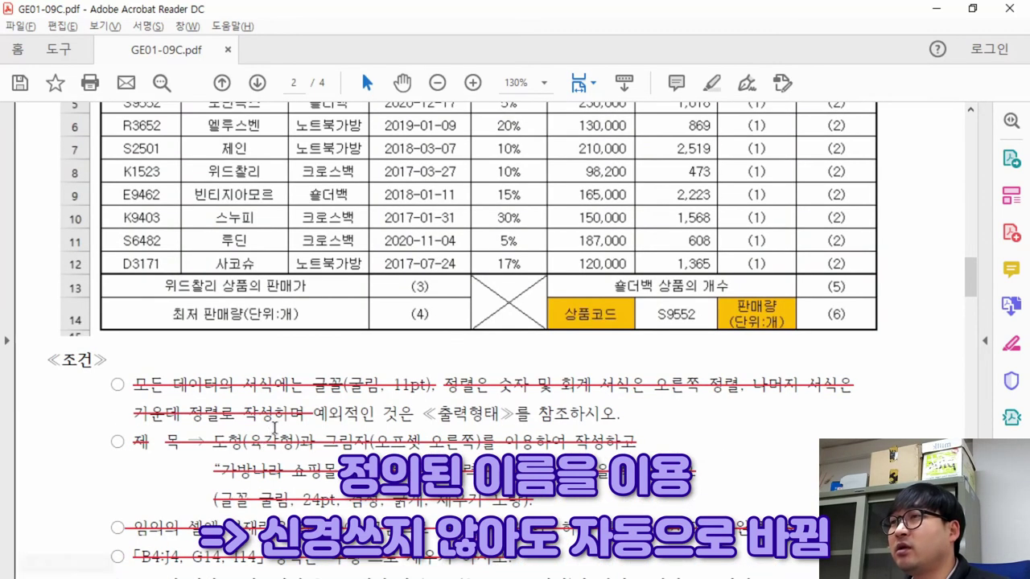
scroll(233, 259, up, 2)
drag(301, 251, 358, 427)
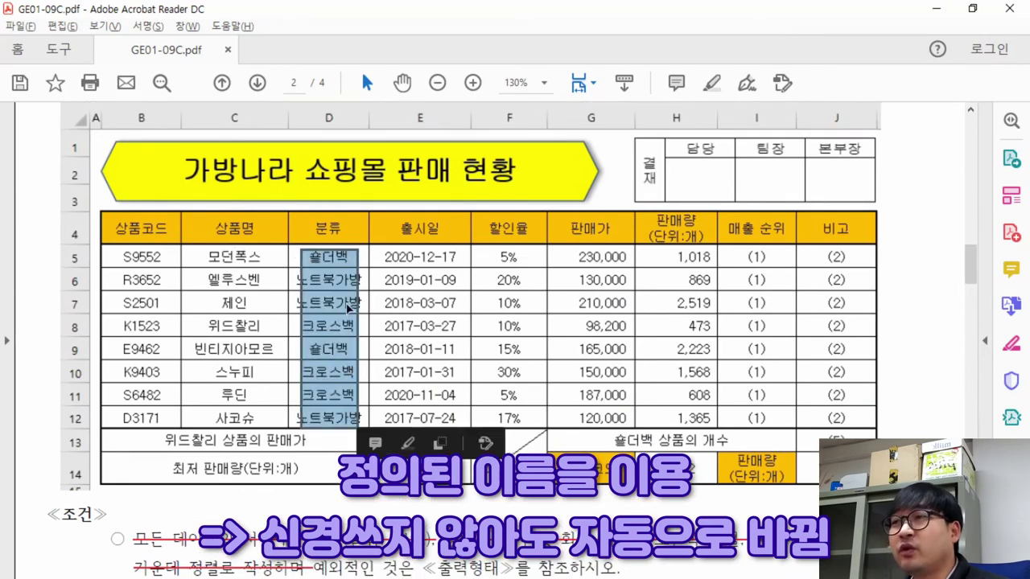
scroll(335, 352, down, 15)
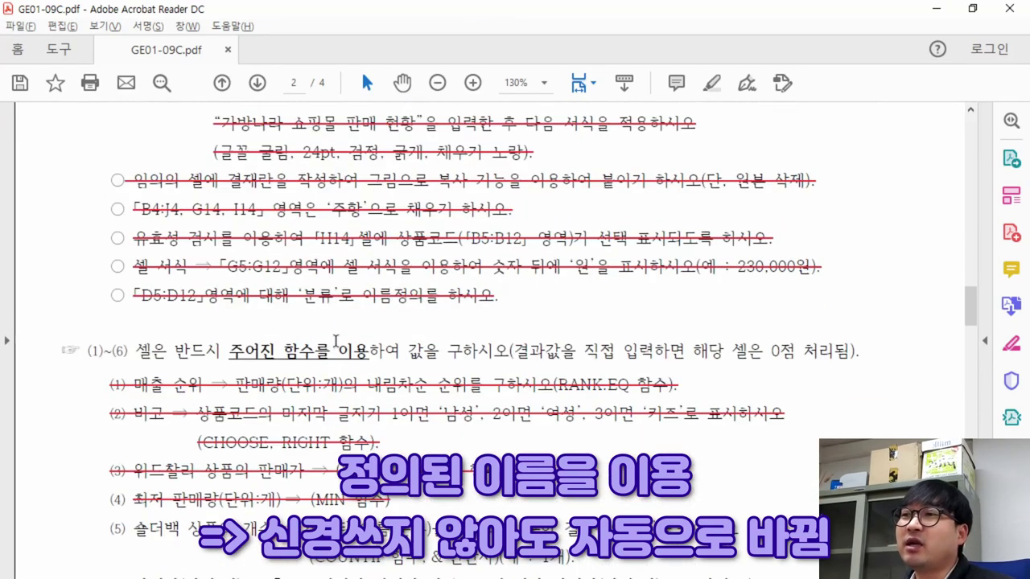
Return to Excel and check the defined name of the category range D5:D12
key(alt+Tab)
drag(249, 222, 250, 368)
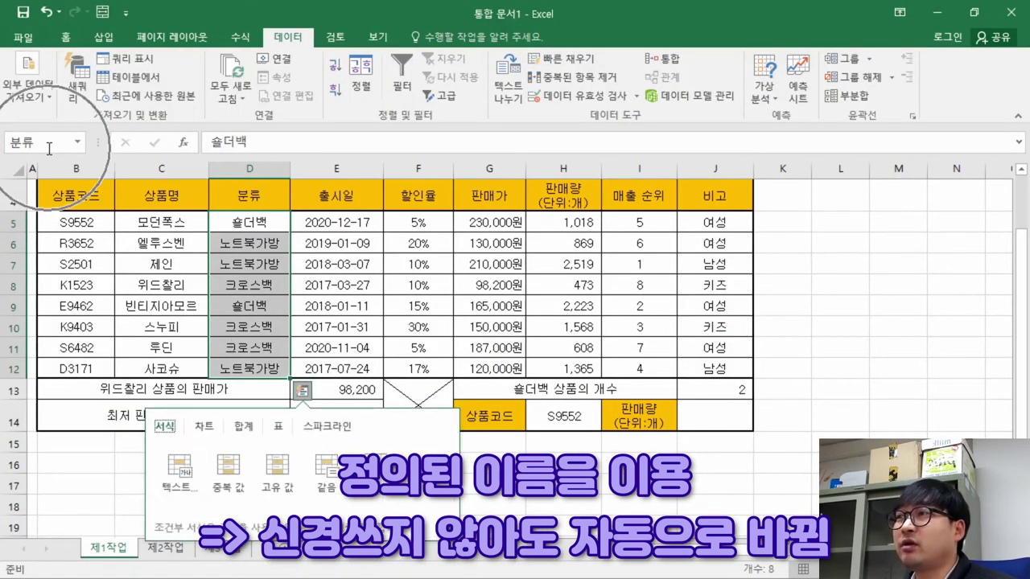
click(249, 306)
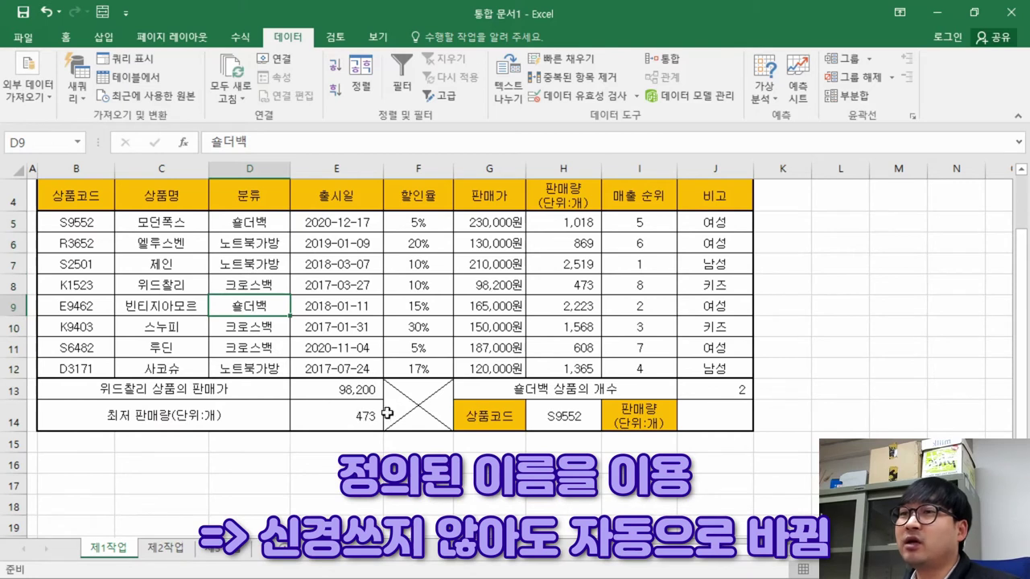
Check the formula in J13, and review the PDF's 분류 name-definition instruction and the defined-name requirement in instruction (5)
click(724, 387)
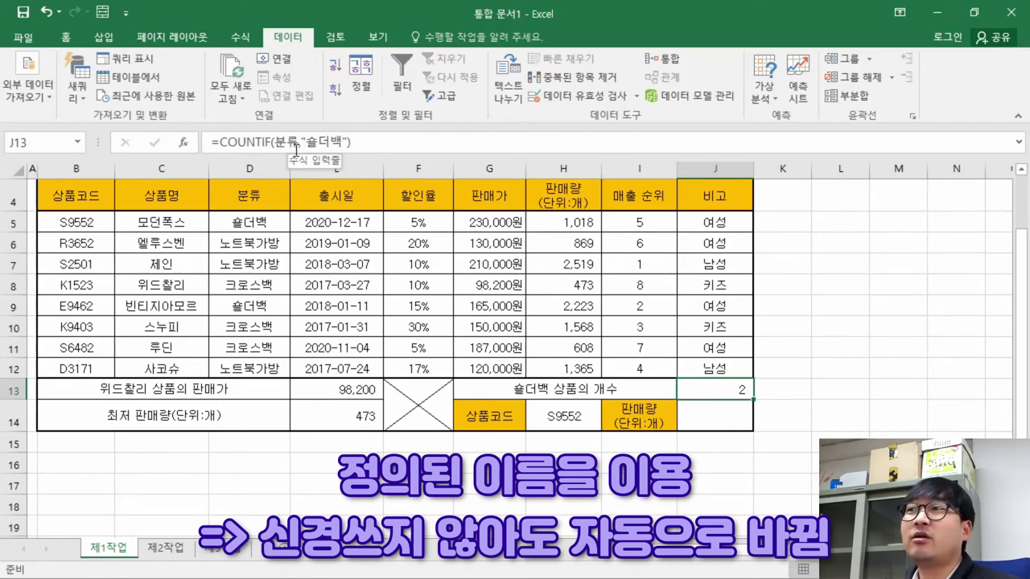
key(alt+Tab)
scroll(434, 336, up, 5)
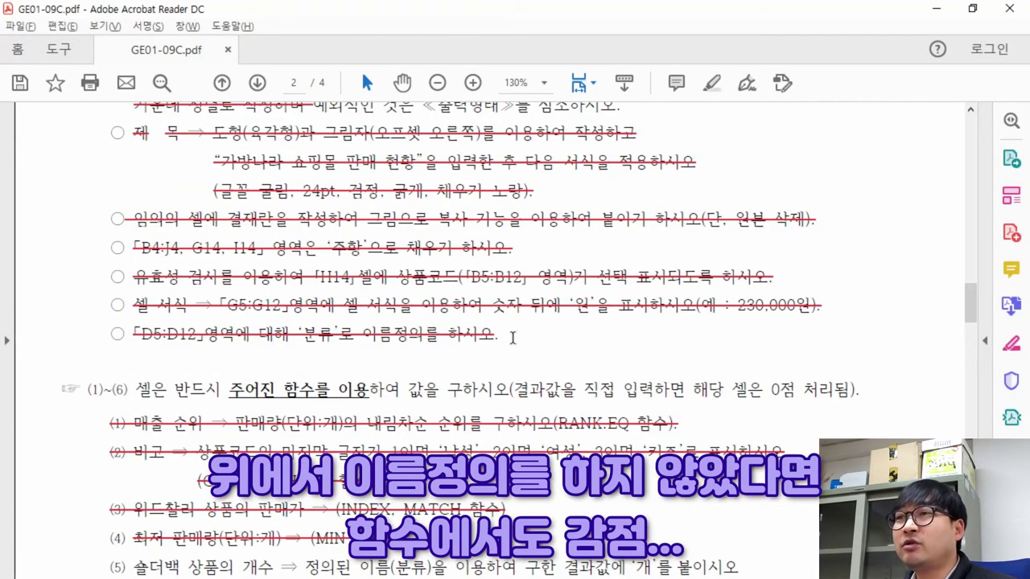
drag(513, 336, 297, 336)
scroll(336, 361, down, 5)
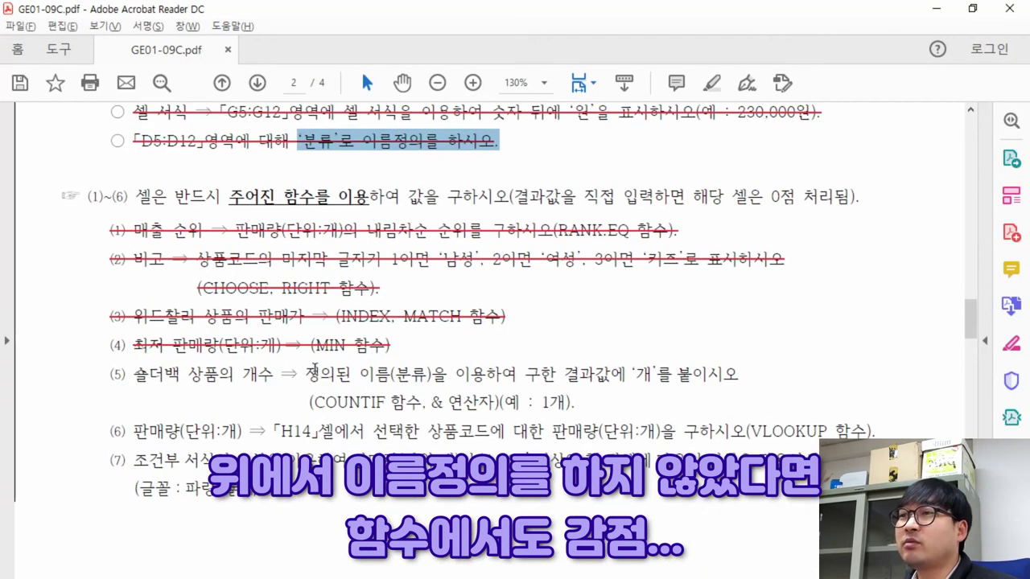
drag(306, 373, 517, 374)
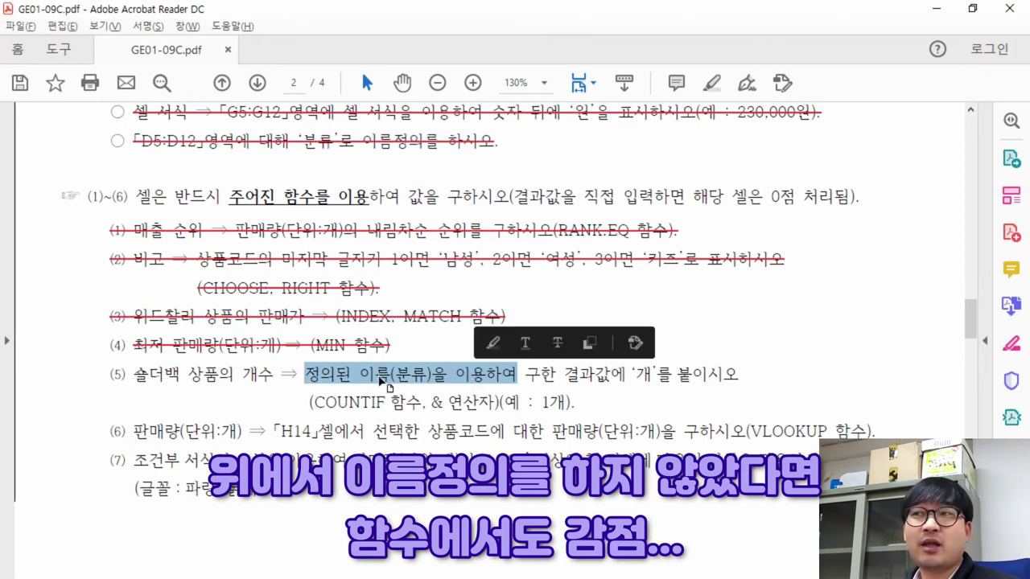
drag(307, 374, 500, 373)
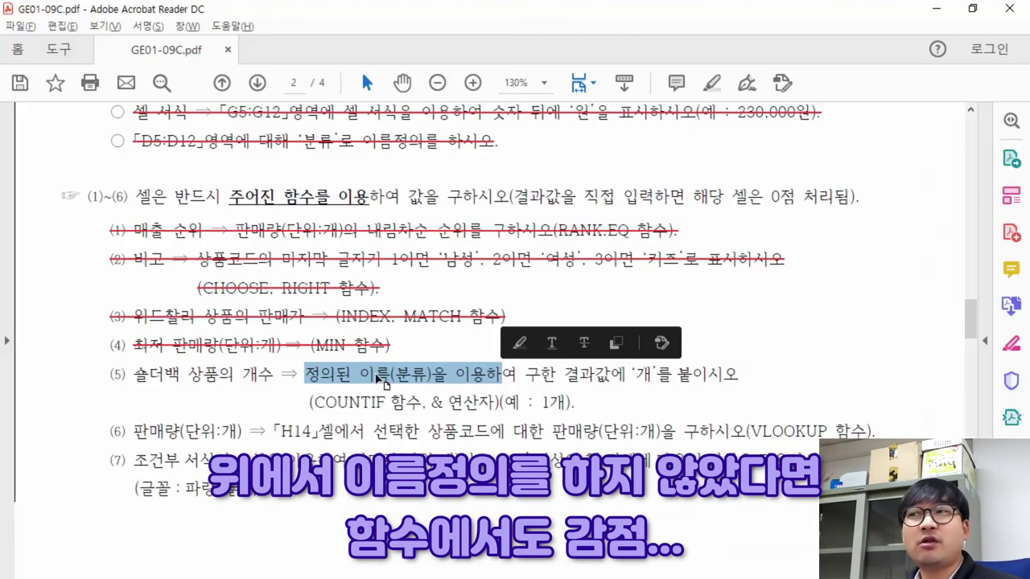
click(323, 371)
drag(306, 375, 540, 374)
click(479, 368)
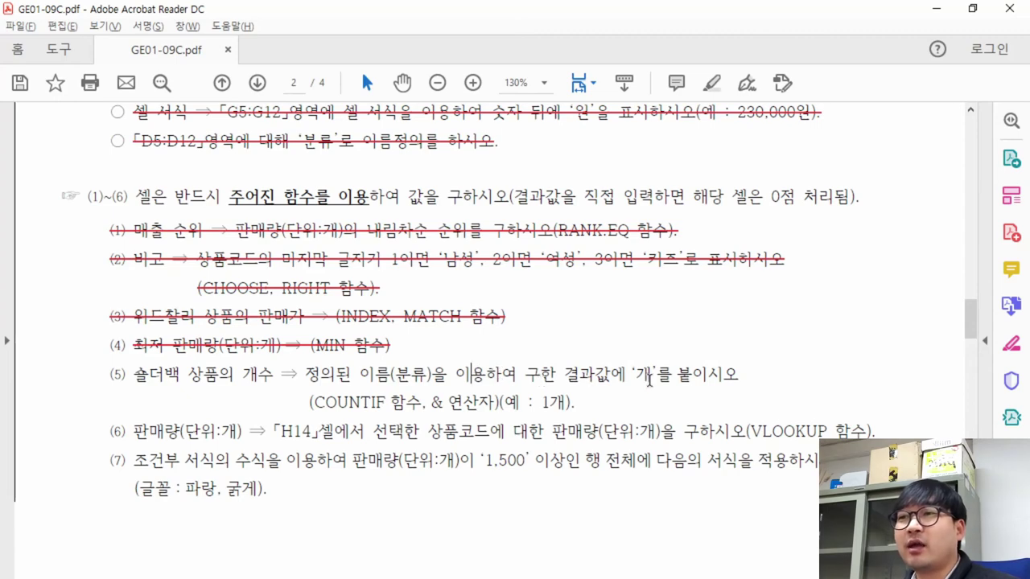
Examine instruction (5)'s 개 suffix and & operator requirement, comparing it with the 원 cell-format instruction for G5:G12
double_click(641, 375)
drag(540, 403, 567, 403)
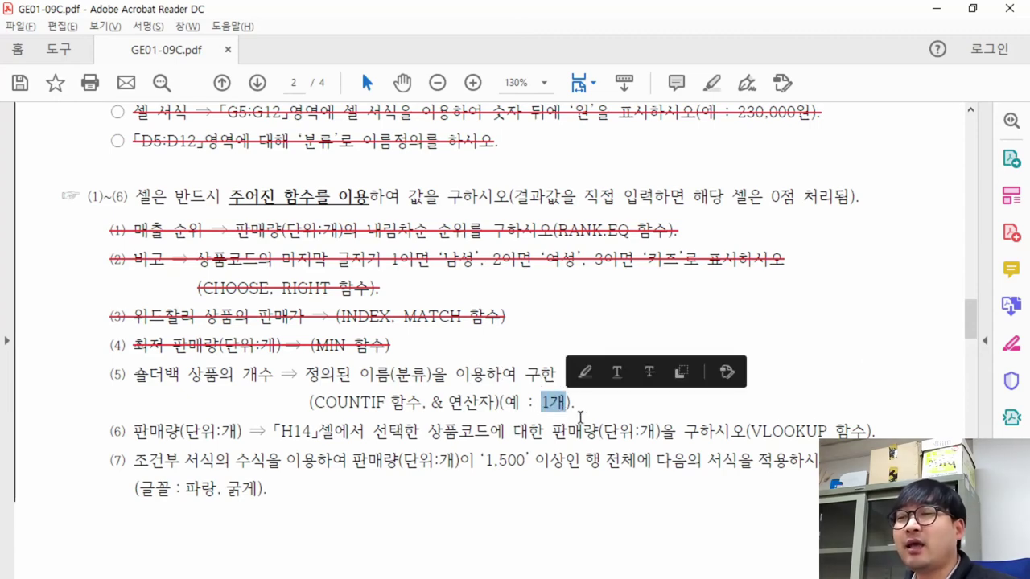
scroll(456, 389, up, 5)
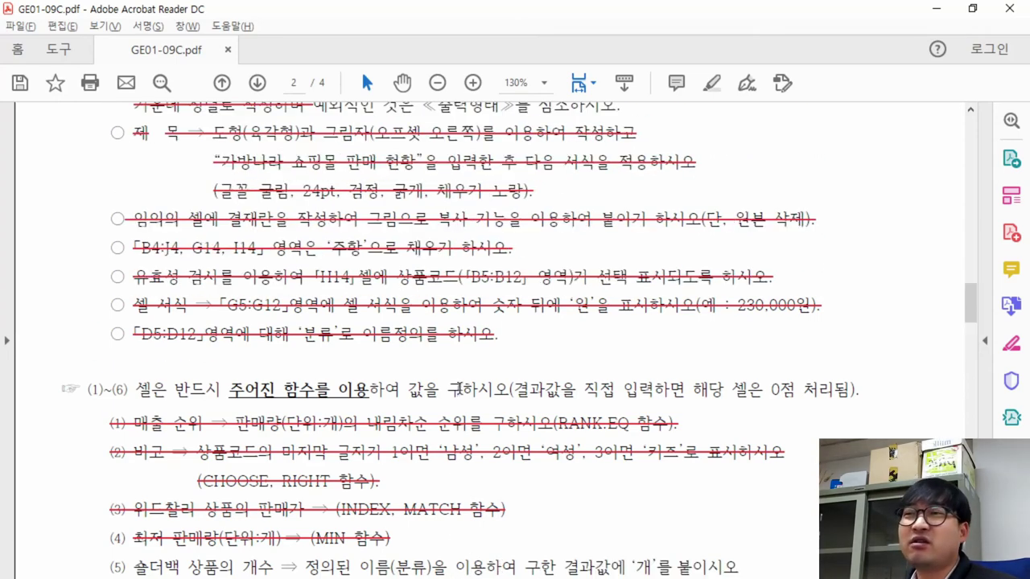
click(349, 308)
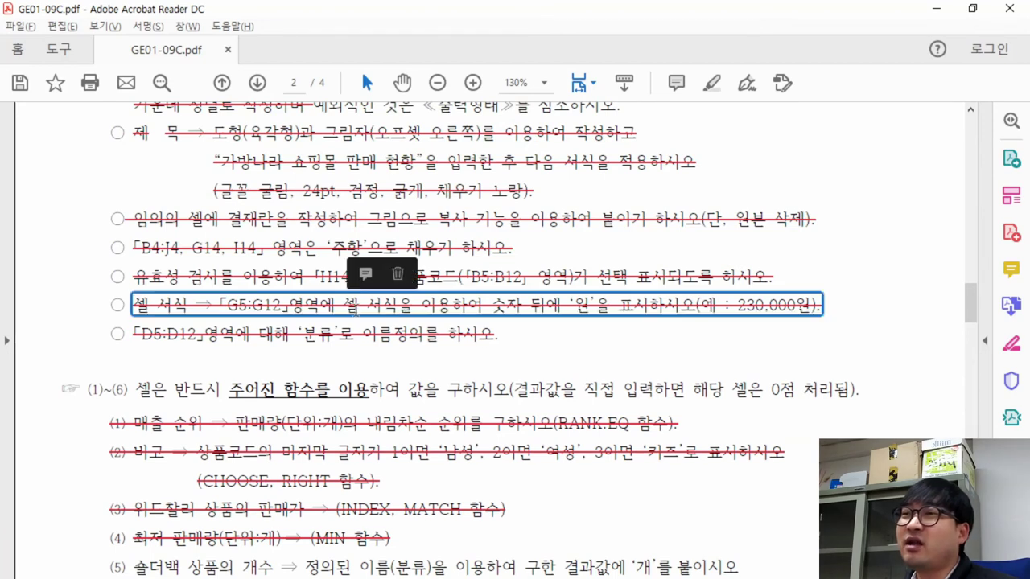
click(581, 316)
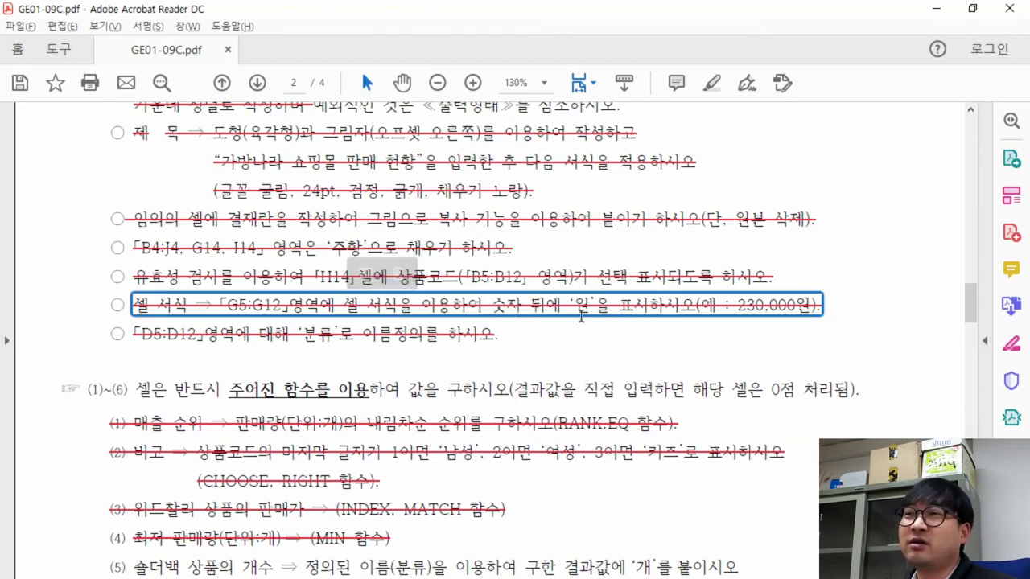
scroll(583, 359, down, 2)
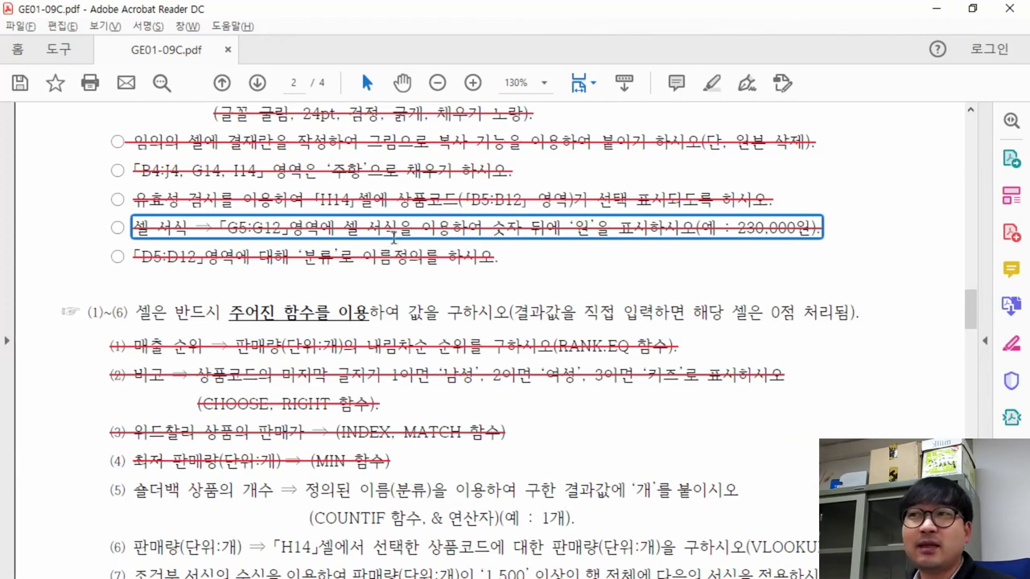
scroll(394, 244, down, 4)
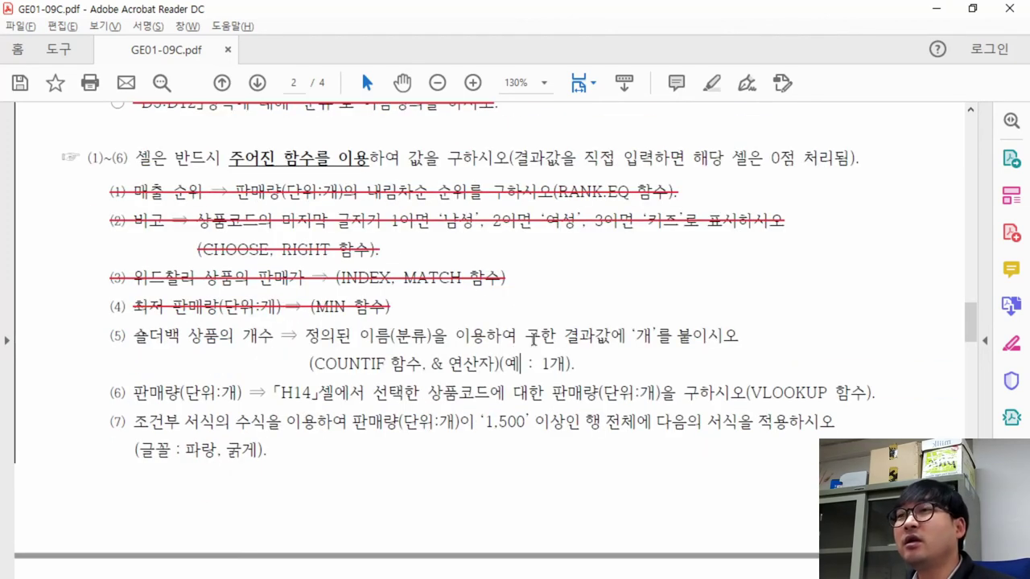
drag(432, 364, 486, 367)
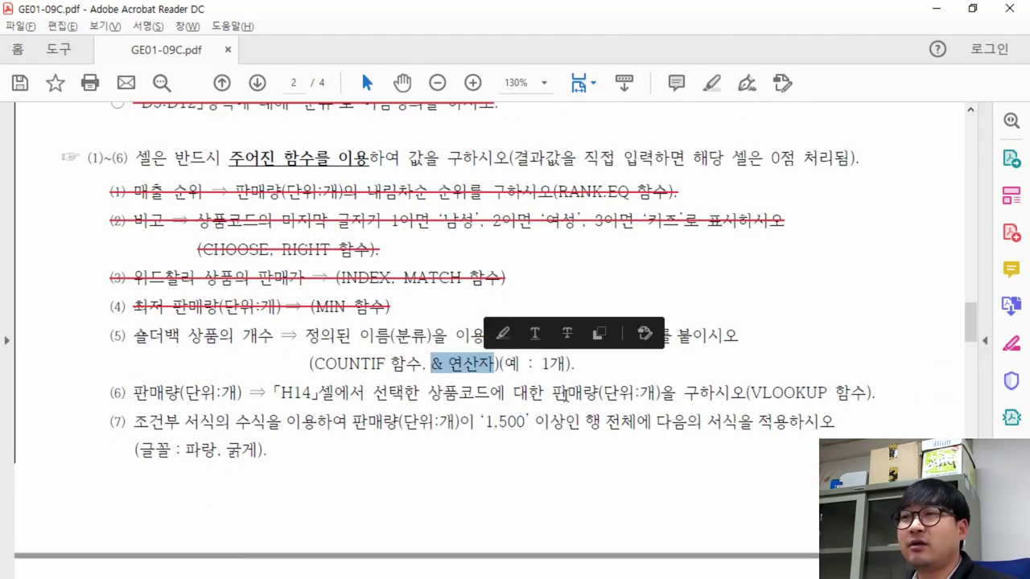
click(476, 366)
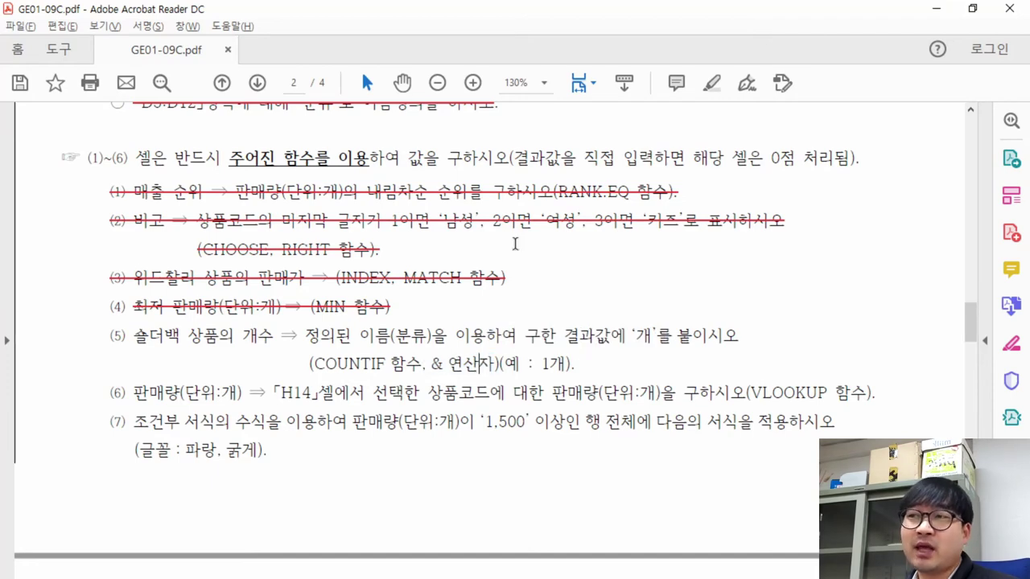
drag(432, 365, 519, 370)
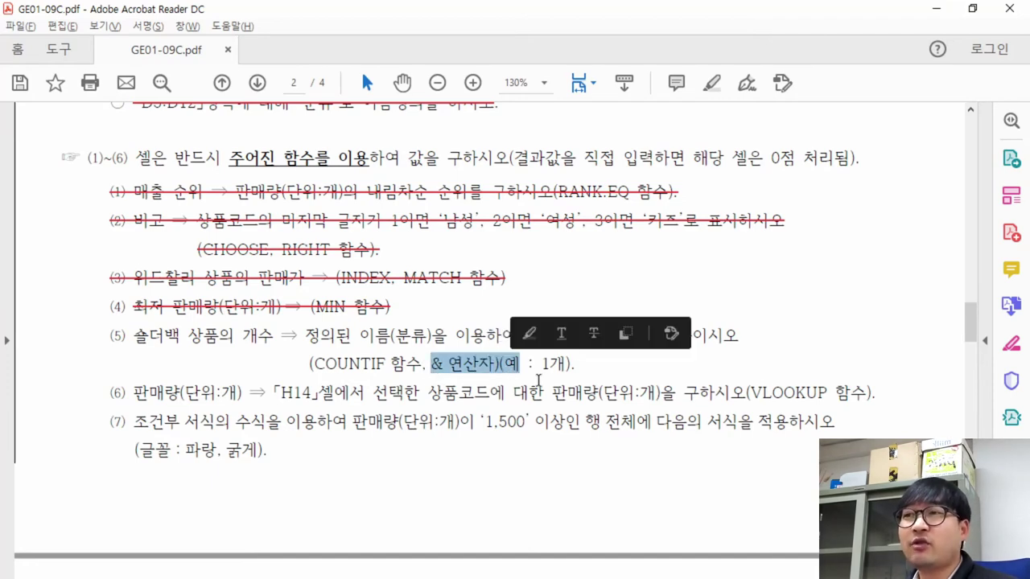
Switch to Excel and append &"개" to the COUNTIF formula in J13
key(alt+Tab)
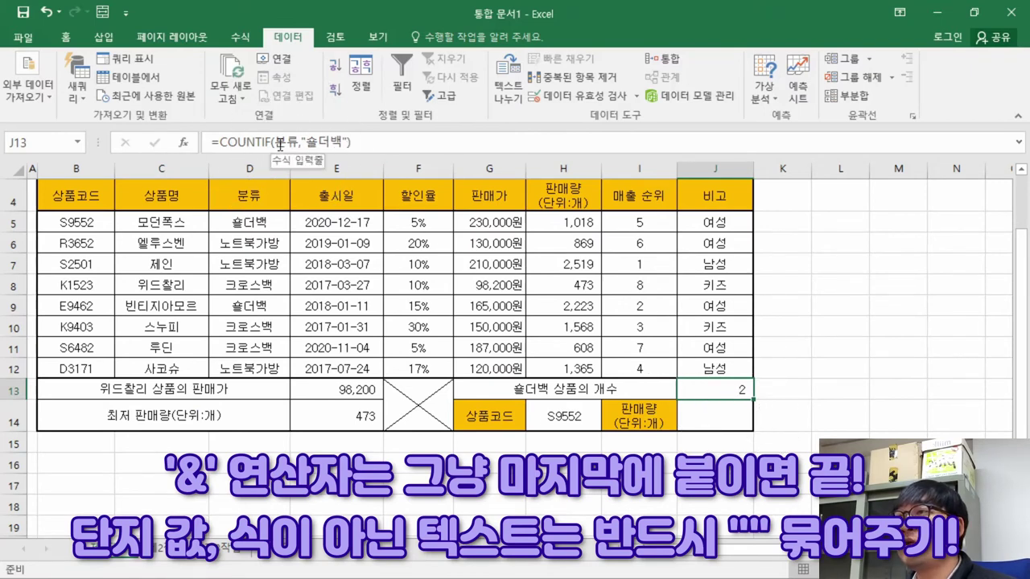
click(375, 142)
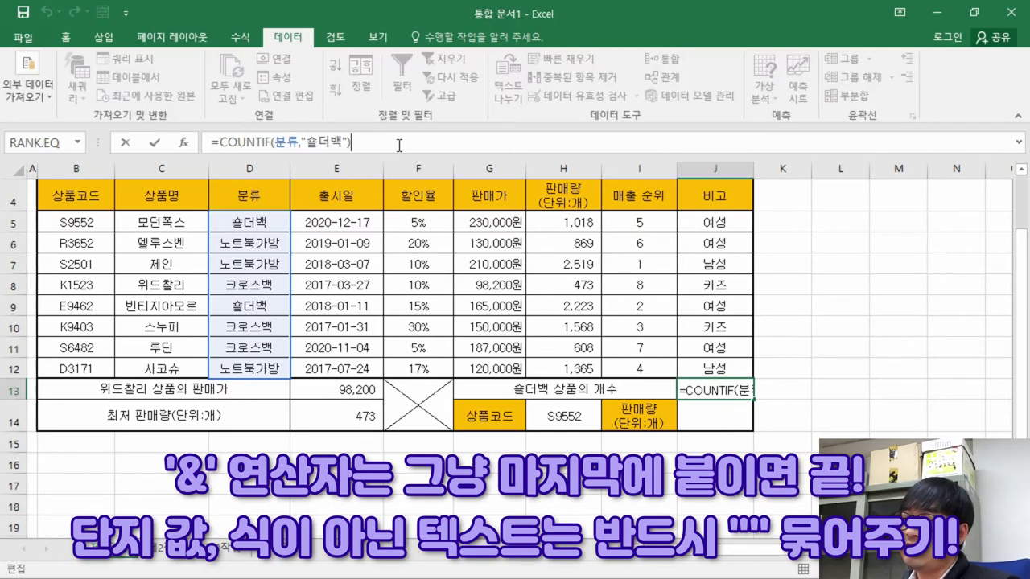
text(&)
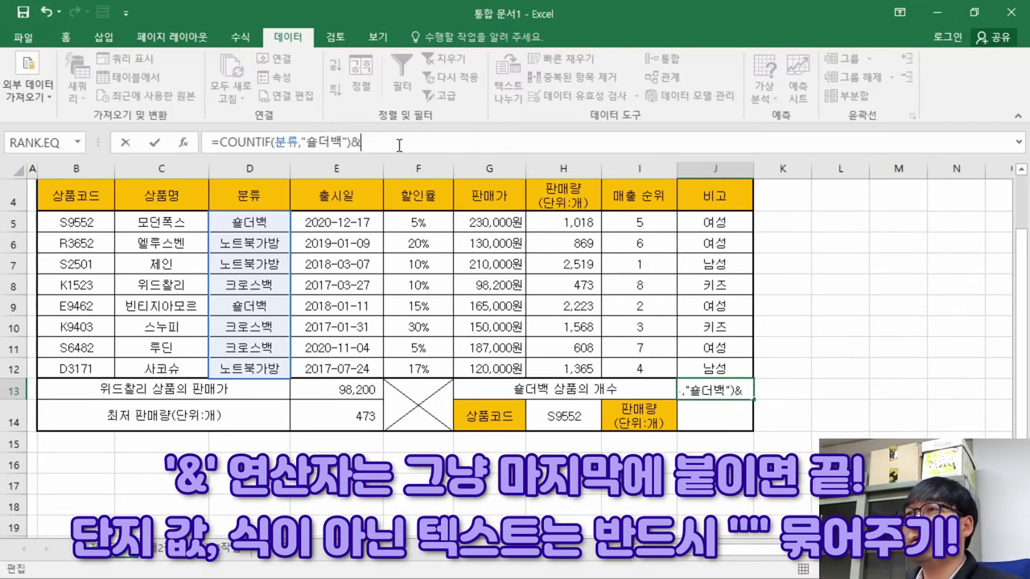
text(개)
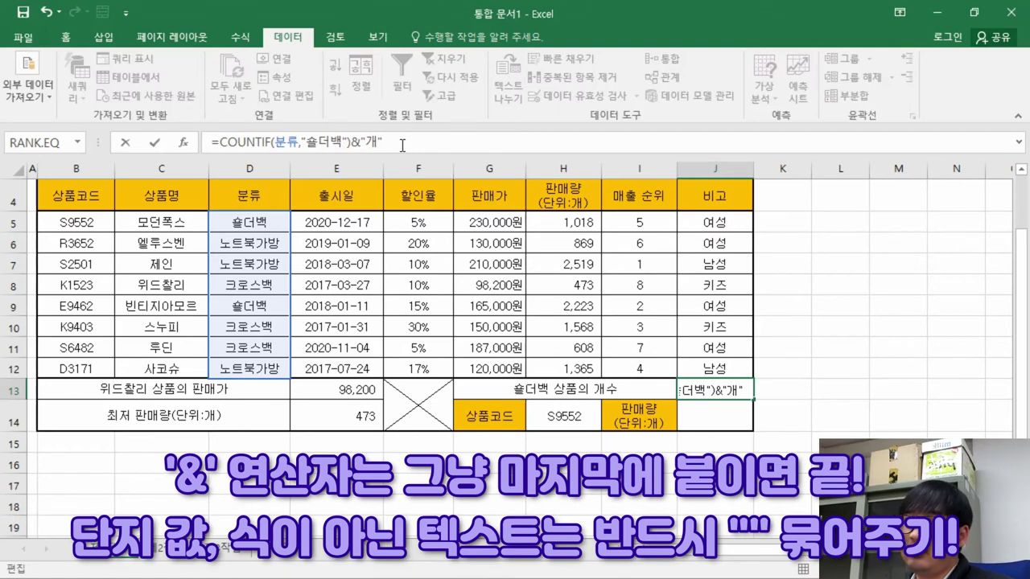
key(Return)
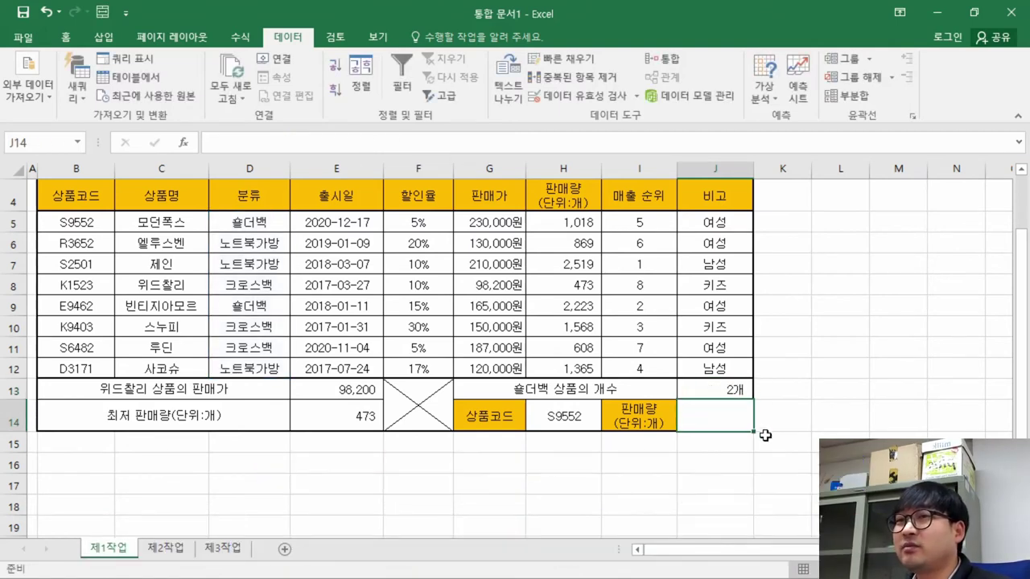
Compare the alignment of J13 with E13:E14, and review the PDF's alignment rule and the numbered formula cells in its sample table
key(alt+Tab)
key(alt+Tab)
click(728, 391)
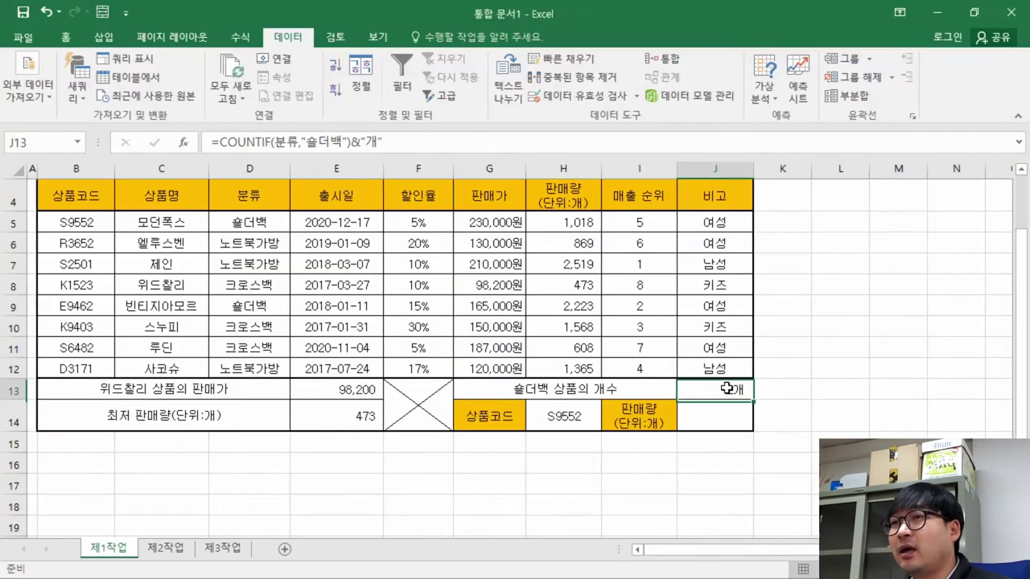
drag(365, 389, 366, 416)
click(727, 392)
key(alt+Tab)
scroll(505, 338, up, 8)
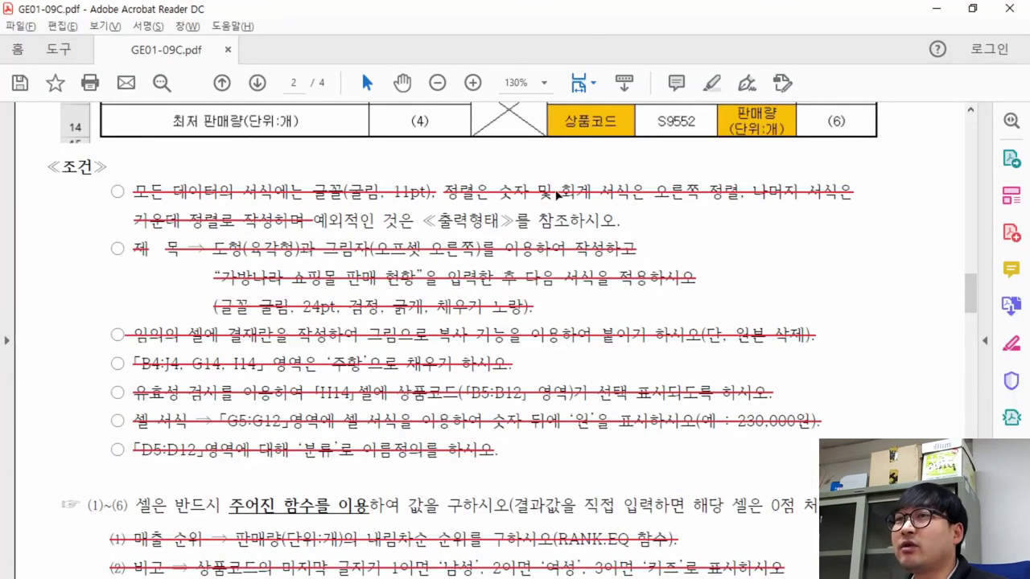
scroll(709, 197, up, 5)
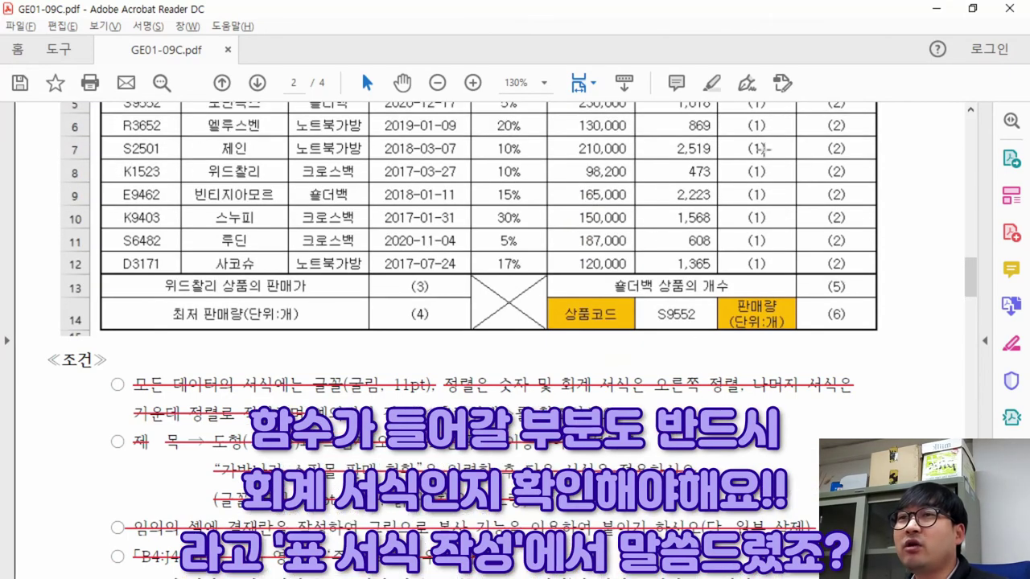
drag(747, 137, 817, 231)
drag(378, 275, 439, 323)
drag(814, 275, 837, 326)
Switch to Excel, try centre alignment on the 숄더백 count in J13 and set it back to right alignment
key(alt+Tab)
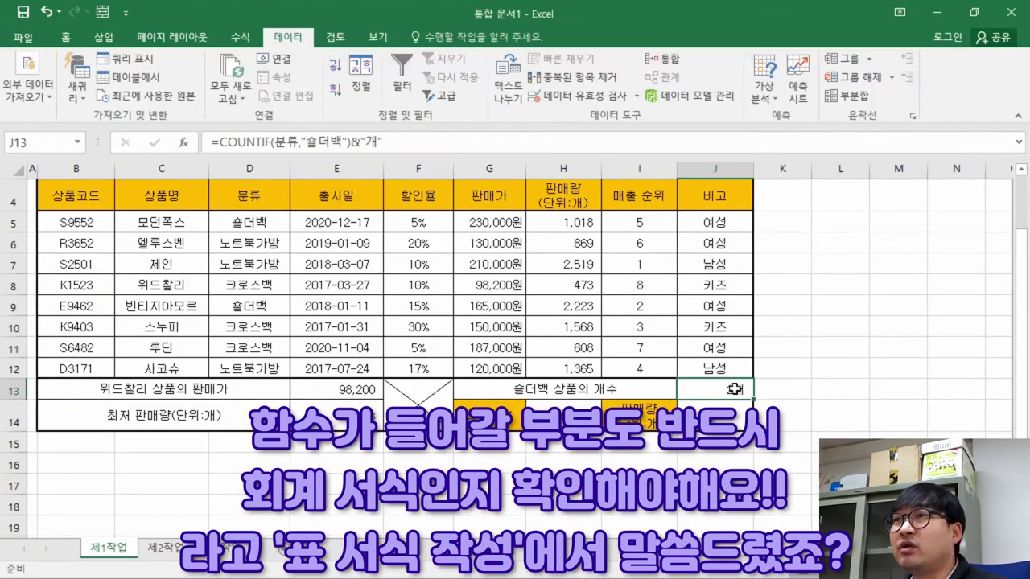
click(66, 37)
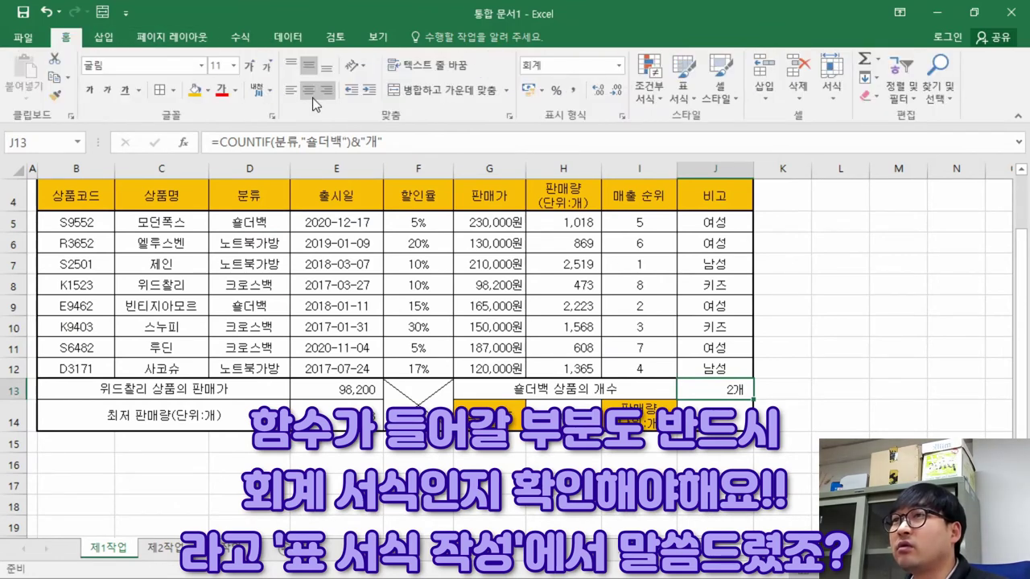
click(309, 90)
click(685, 354)
click(716, 389)
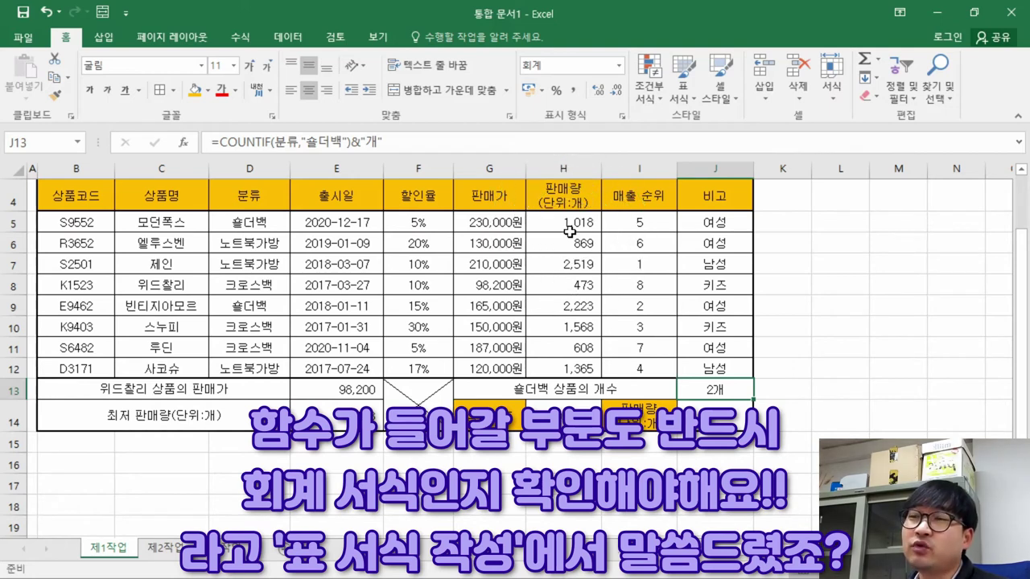
key(ctrl)
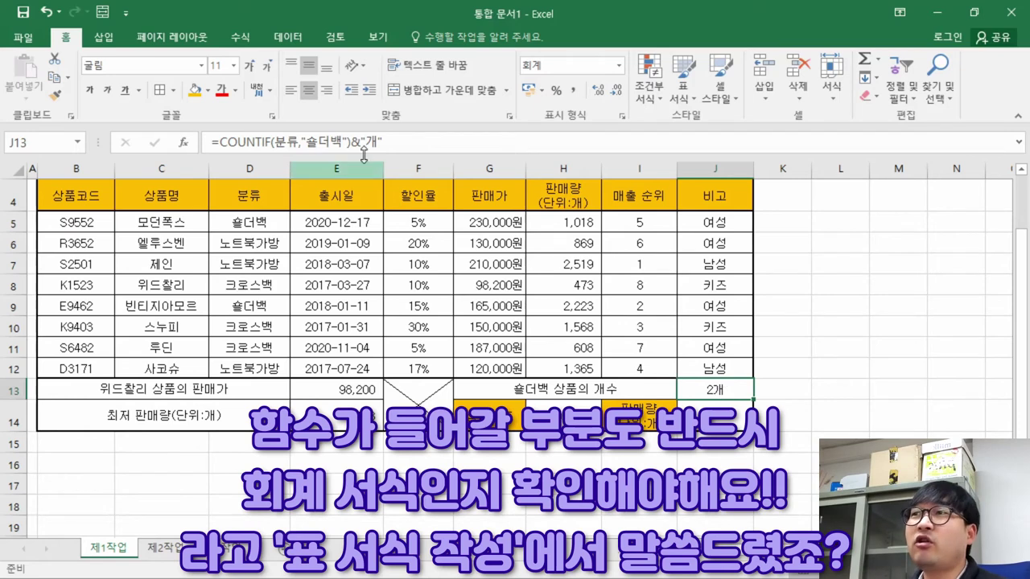
click(327, 90)
Try the General number format on E14, reapply the comma style and right-align E13:E14
click(344, 392)
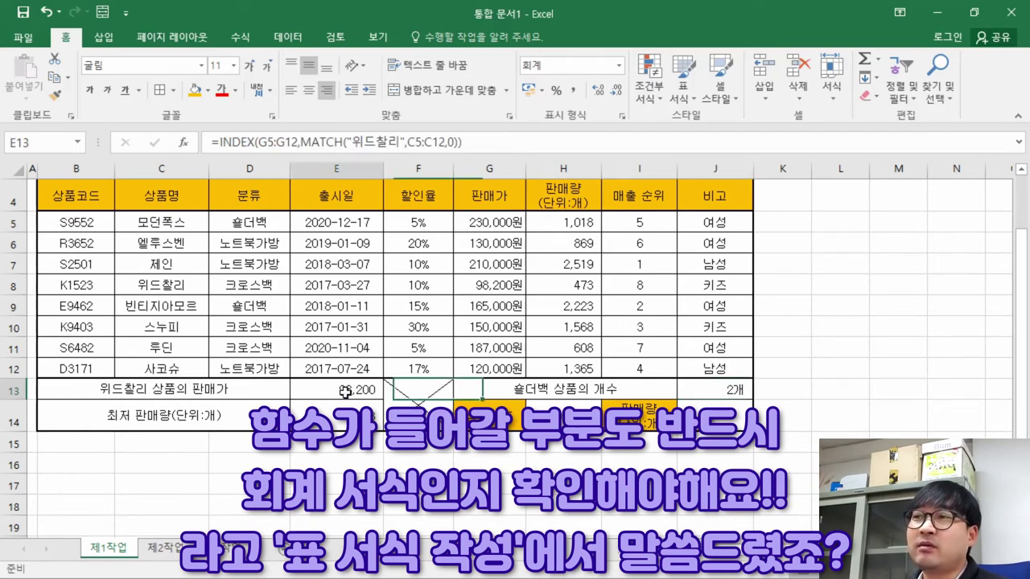
click(337, 417)
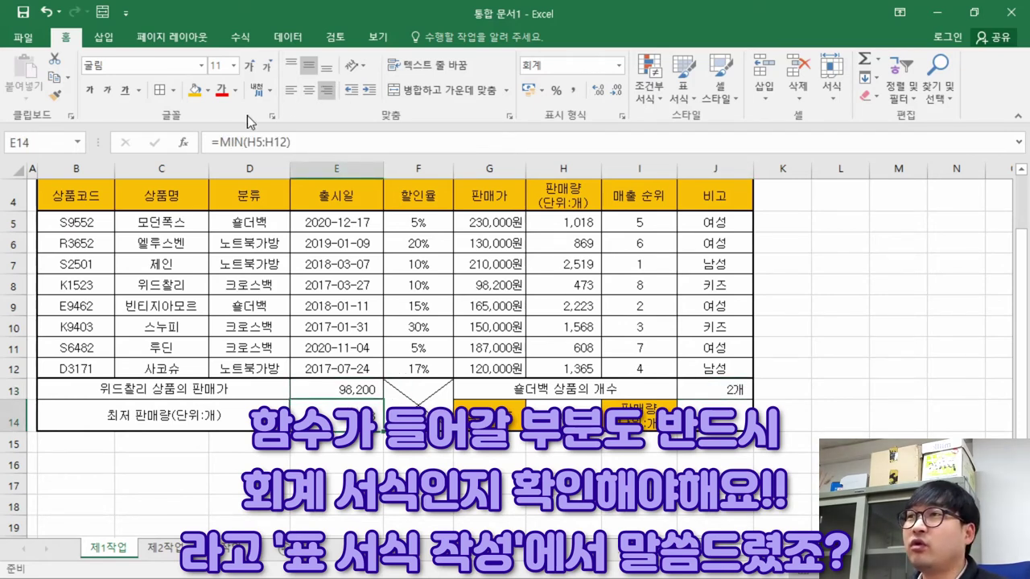
click(538, 62)
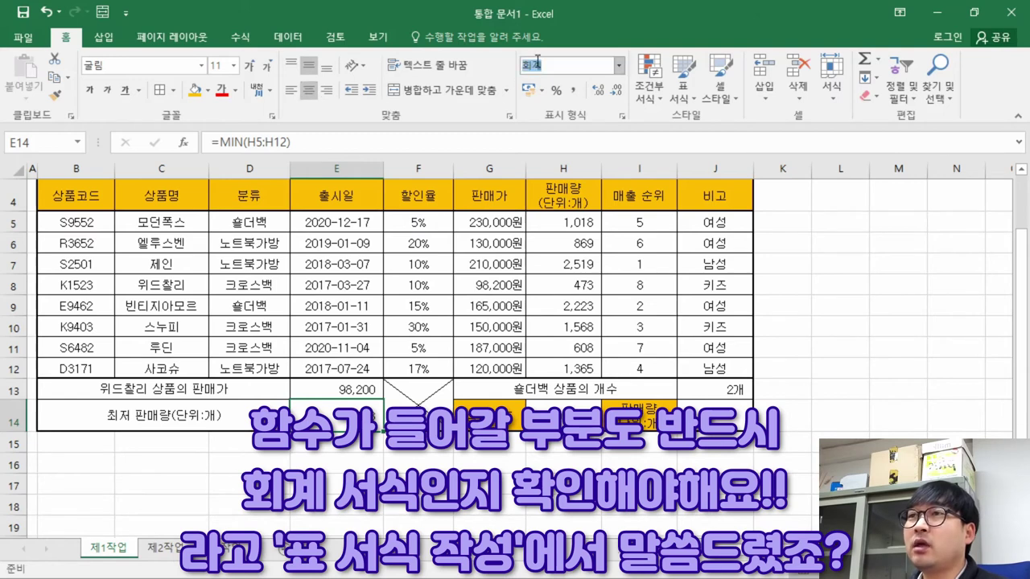
click(624, 71)
click(592, 93)
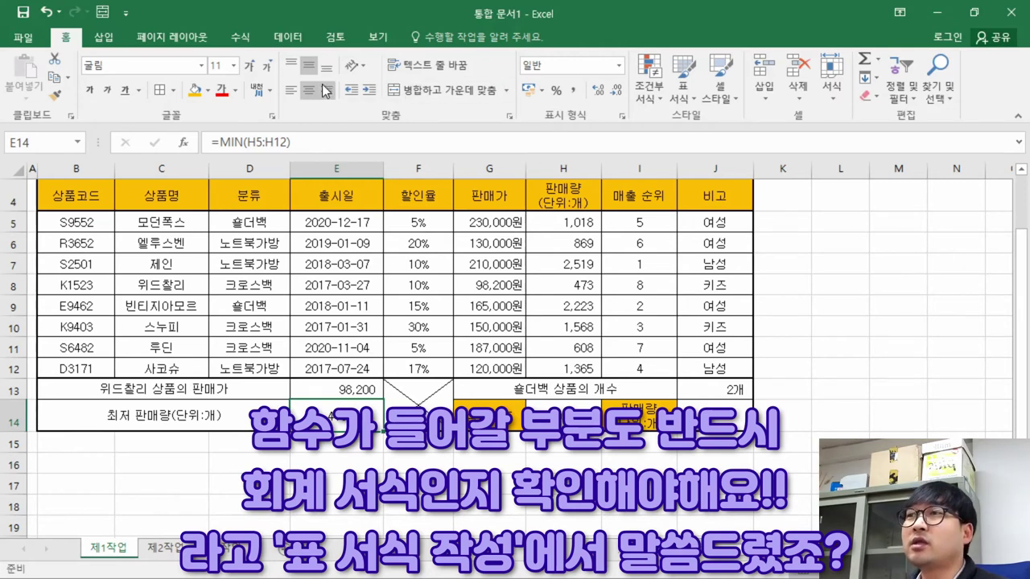
click(572, 89)
click(362, 396)
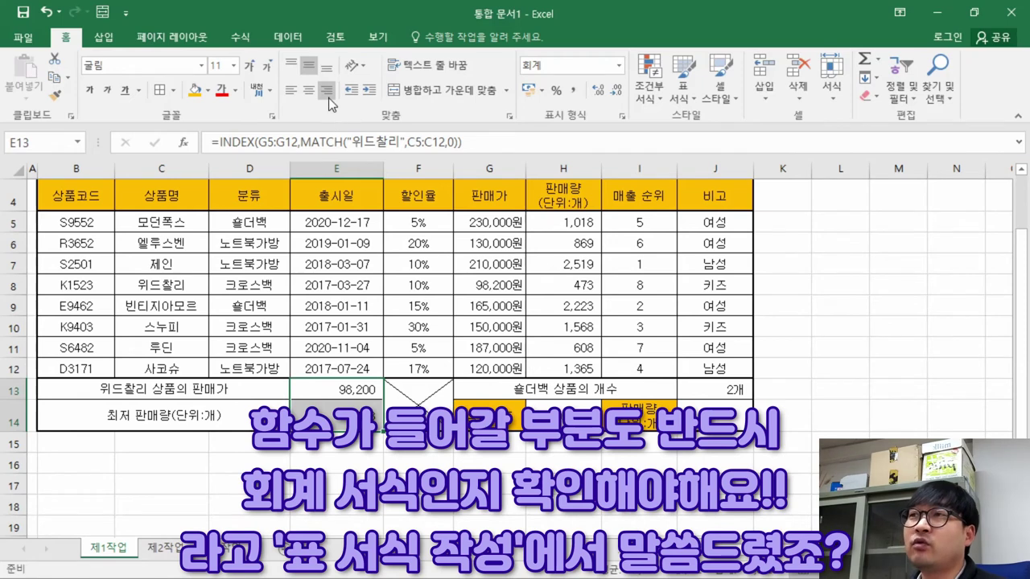
Switch to the PDF and strike through the two lines of function instruction (5) about the 숄더백 count
click(727, 393)
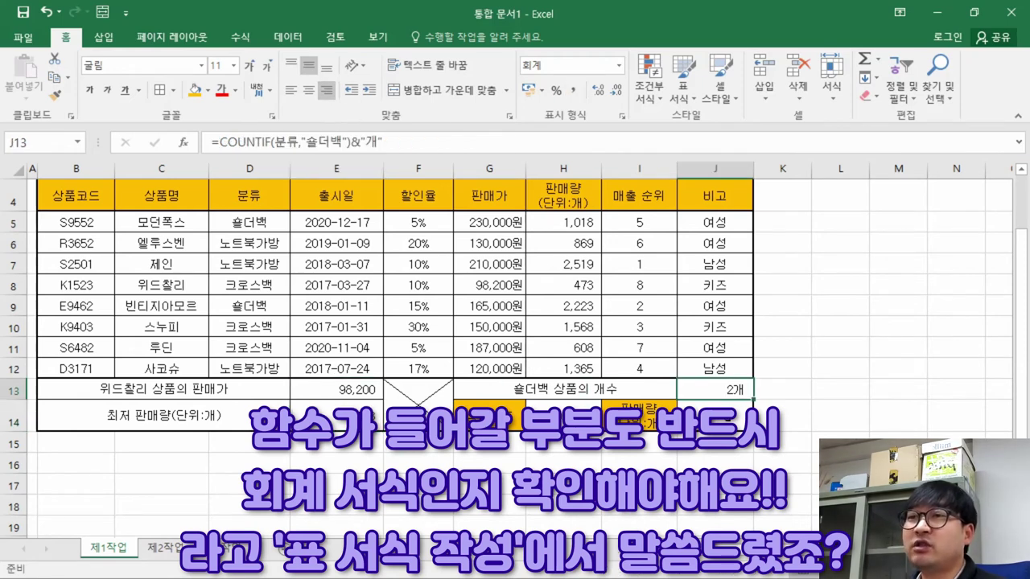
click(717, 416)
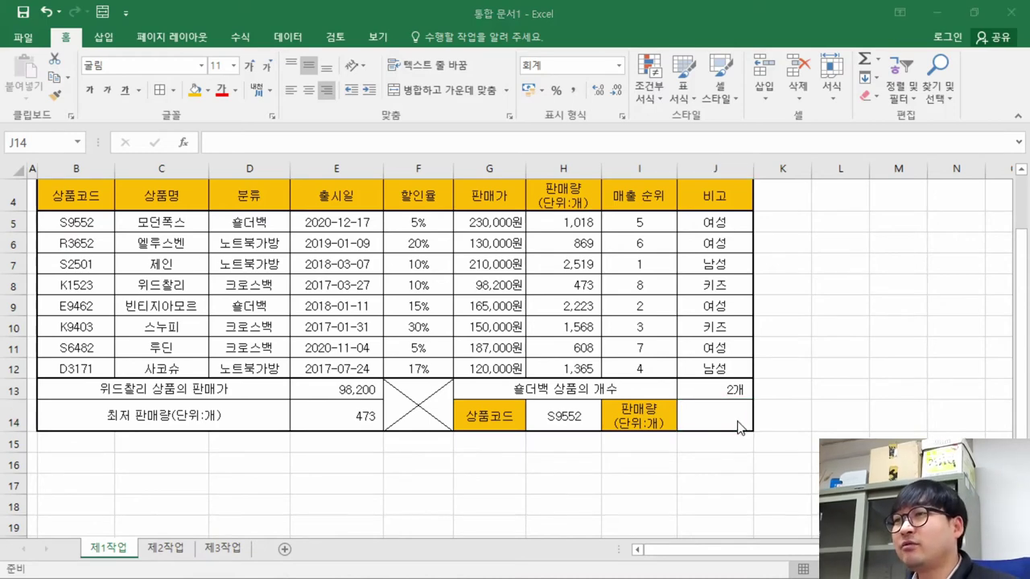
key(alt+Tab)
scroll(339, 480, down, 10)
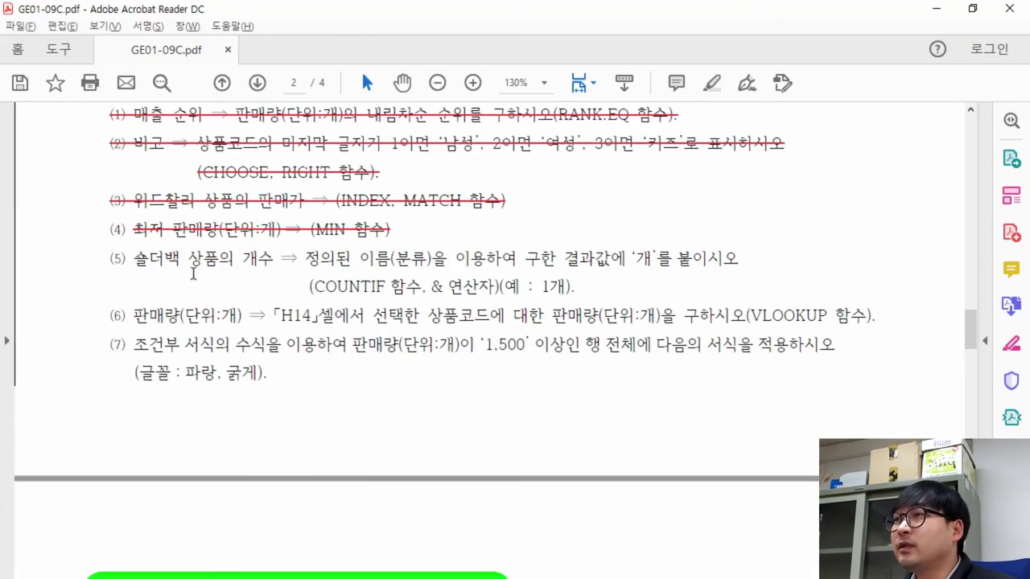
mouse_move(137, 259)
mouse_down()
mouse_move(557, 259)
mouse_move(610, 285)
mouse_move(152, 269)
mouse_up()
click(226, 228)
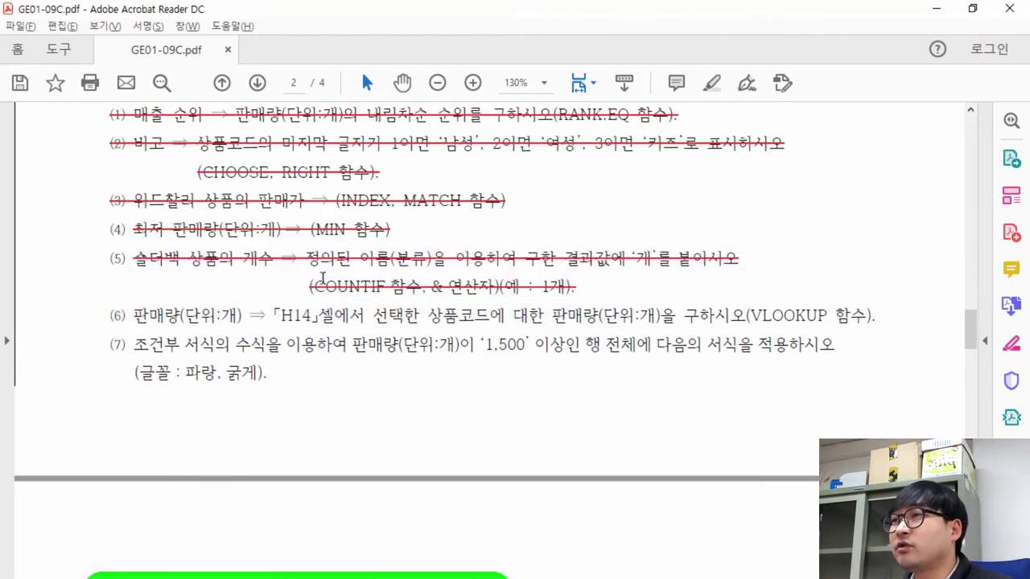
Read instruction (6) on the VLOOKUP function, locate cell (6) in the PDF's sample table and compare it with J14 in Excel
drag(133, 316, 655, 315)
drag(751, 316, 850, 316)
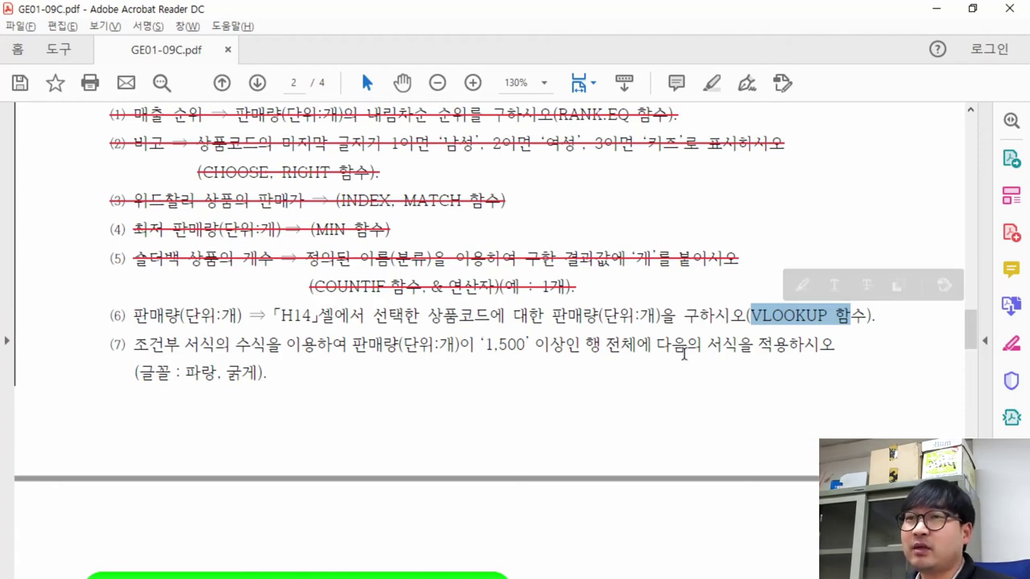
scroll(684, 354, up, 10)
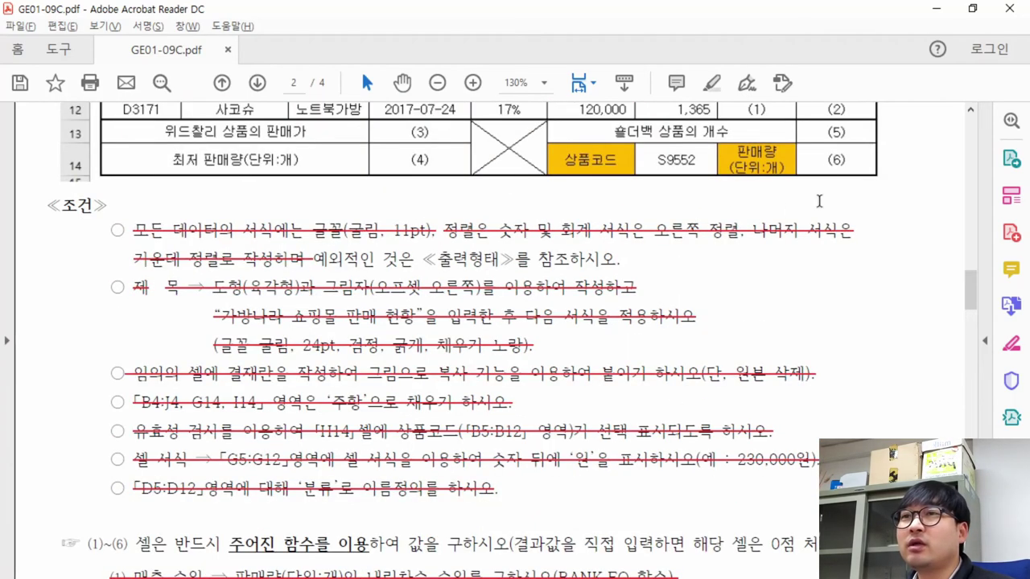
click(821, 146)
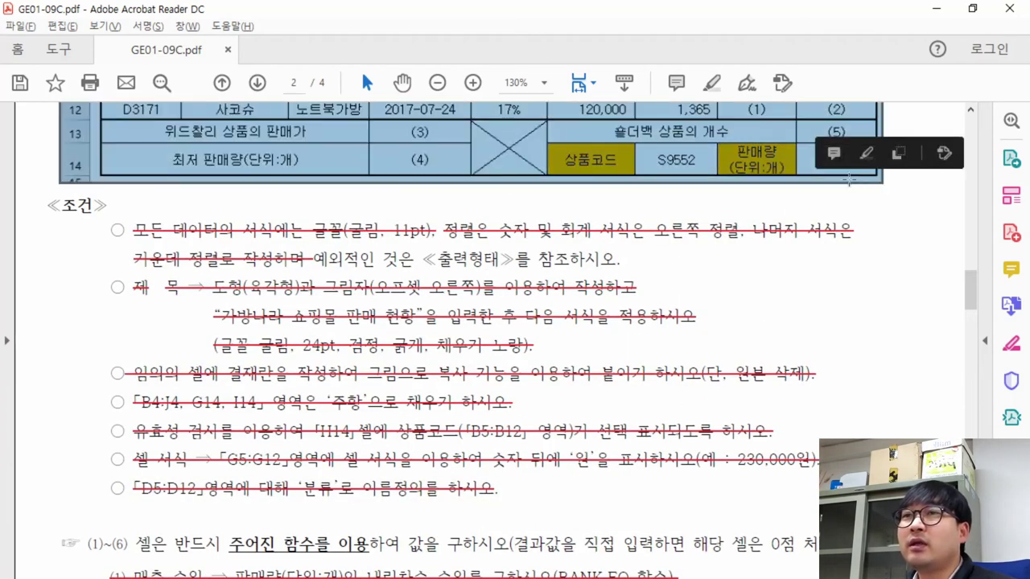
scroll(855, 254, up, 3)
scroll(855, 254, up, 3)
key(alt+Tab)
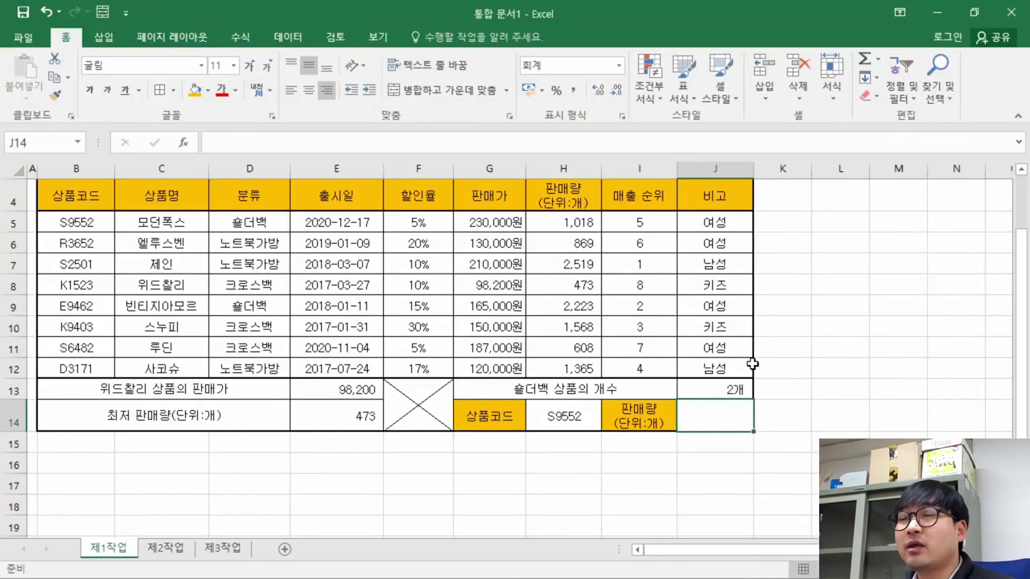
key(alt+Tab)
scroll(749, 366, down, 7)
scroll(749, 366, down, 11)
key(alt+Tab)
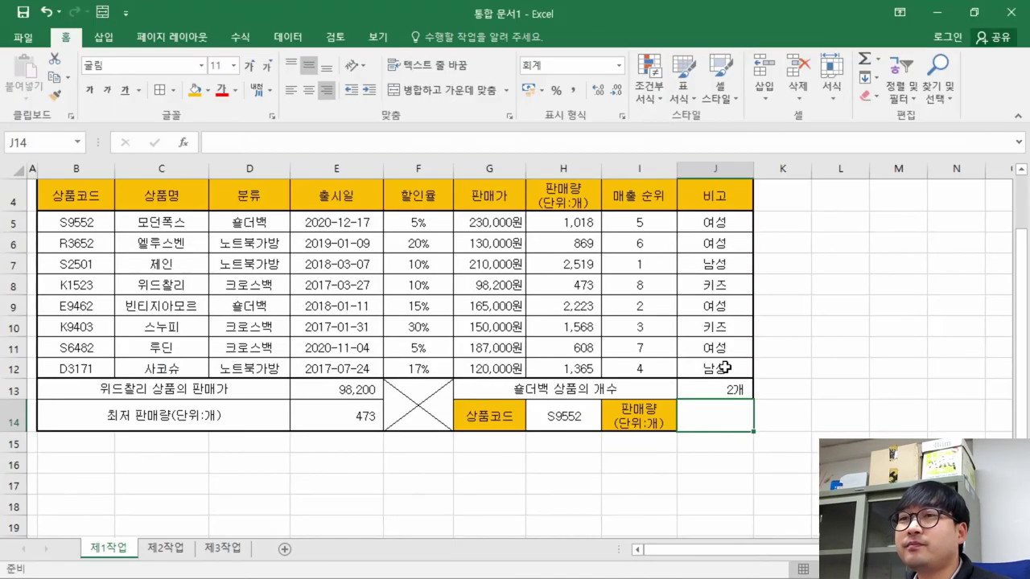
Examine the product code list in H14 in Excel and review the PDF's data validation condition for that cell
key(ctrl)
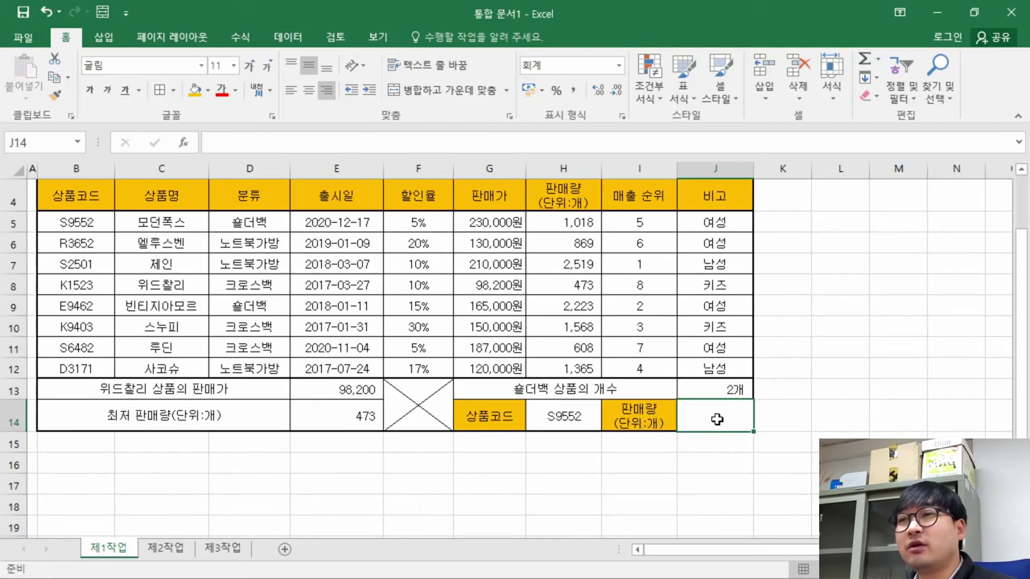
click(572, 414)
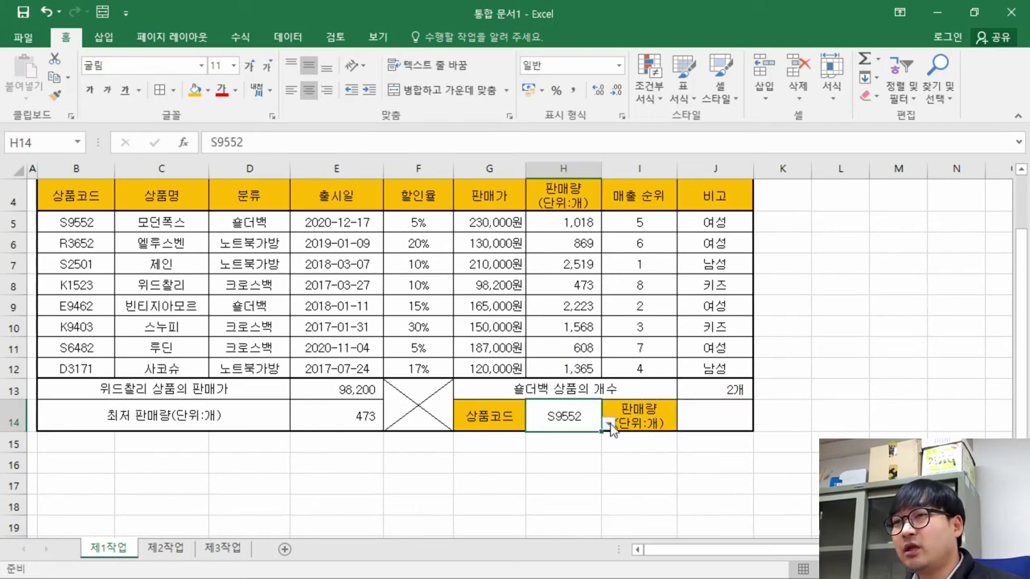
click(608, 423)
key(alt+Tab)
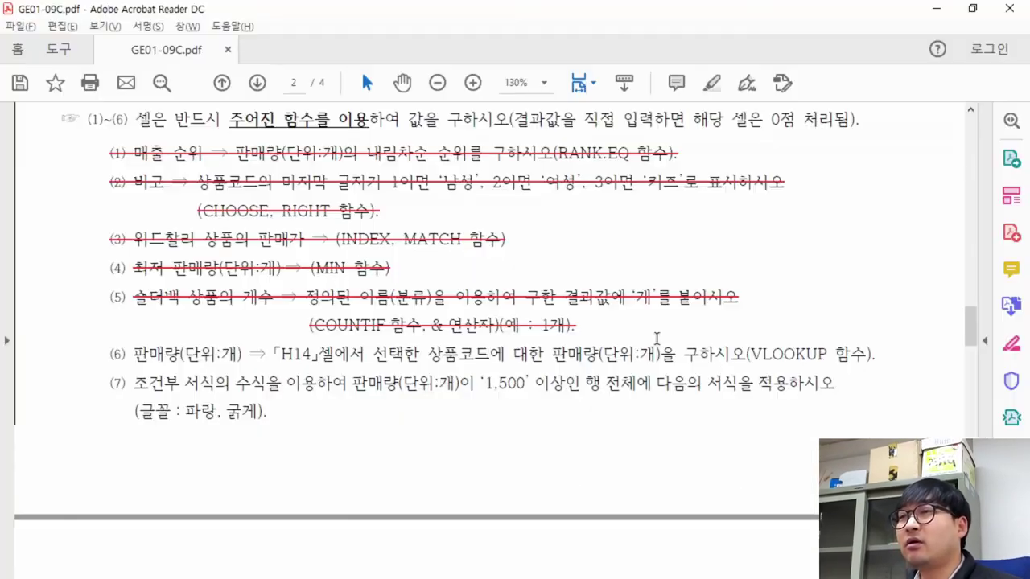
click(487, 326)
scroll(487, 326, up, 5)
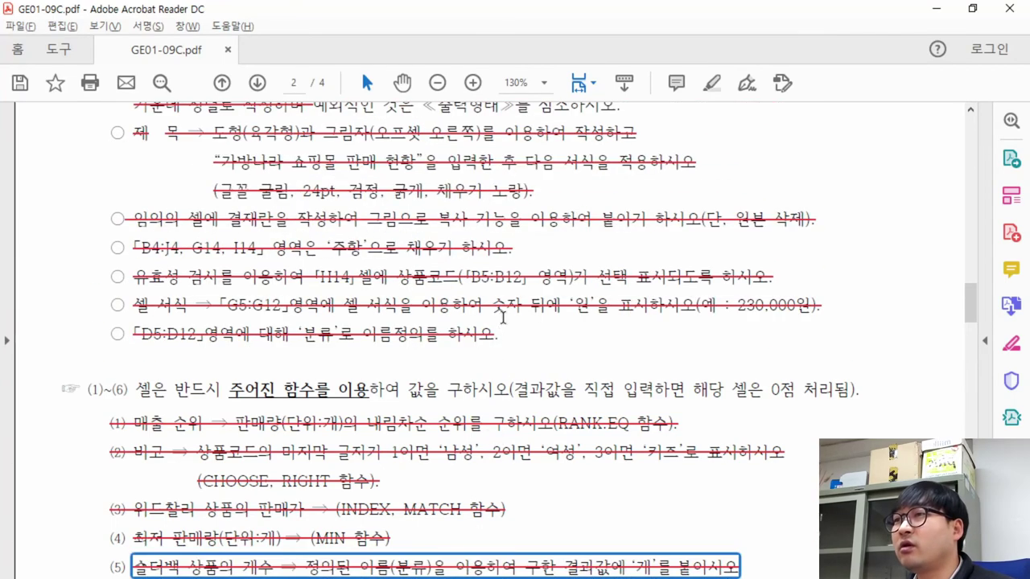
click(129, 278)
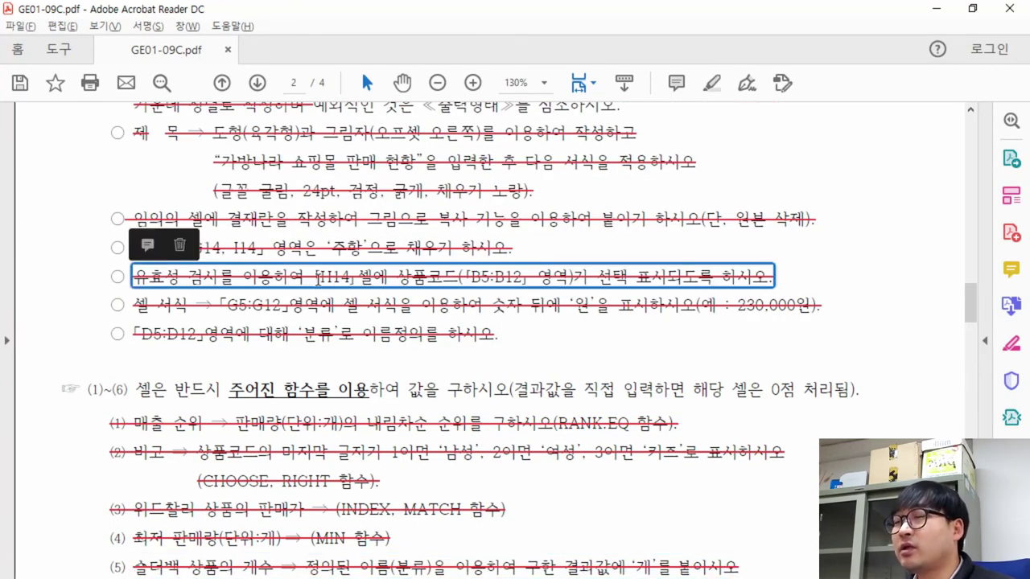
Switch to Excel, try product codes R3652 and E9462 in H14 and set it back to S9552
key(alt+Tab)
click(553, 452)
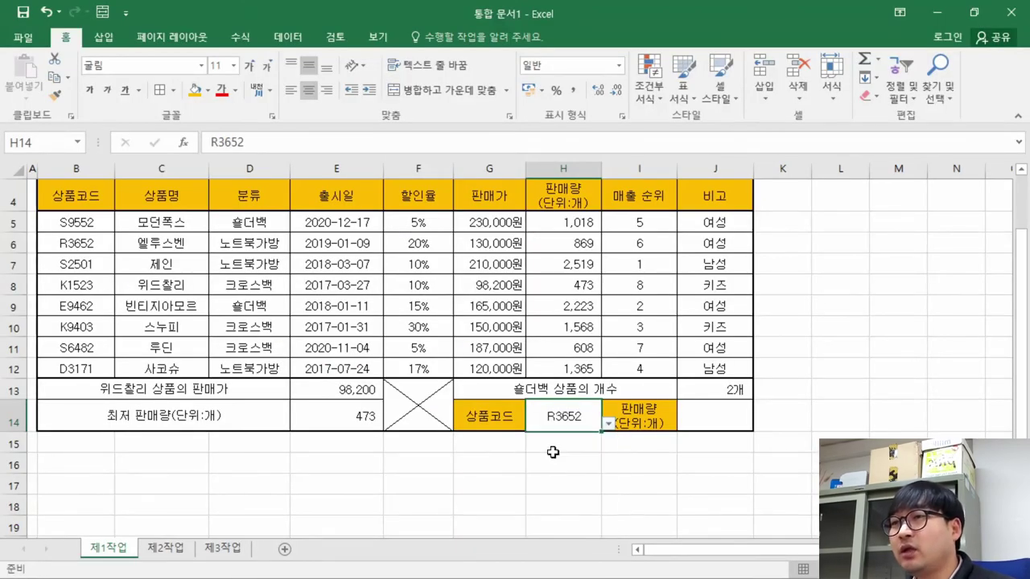
click(608, 424)
click(563, 488)
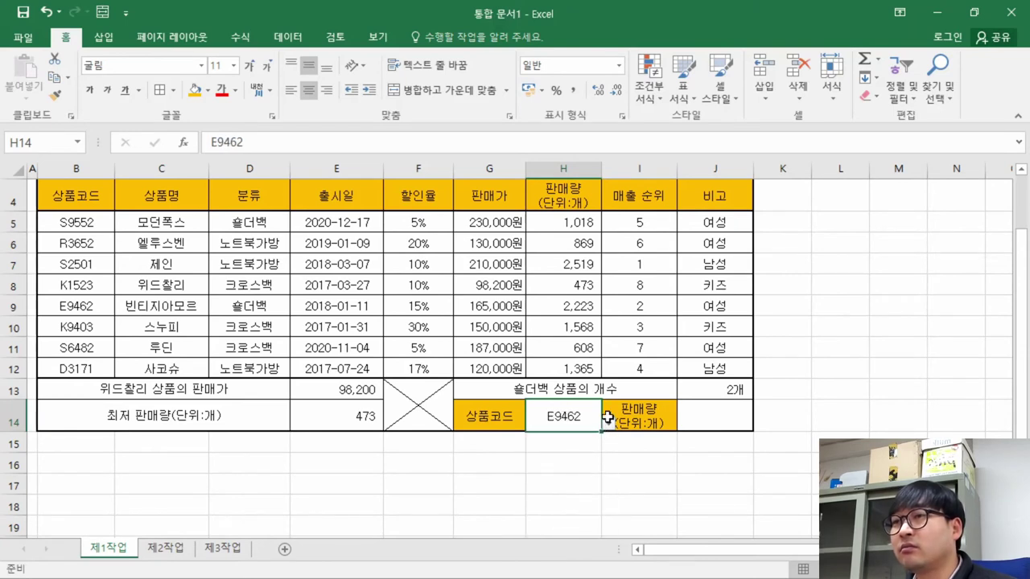
key(ctrl)
key(ctrl)
key(ctrl)
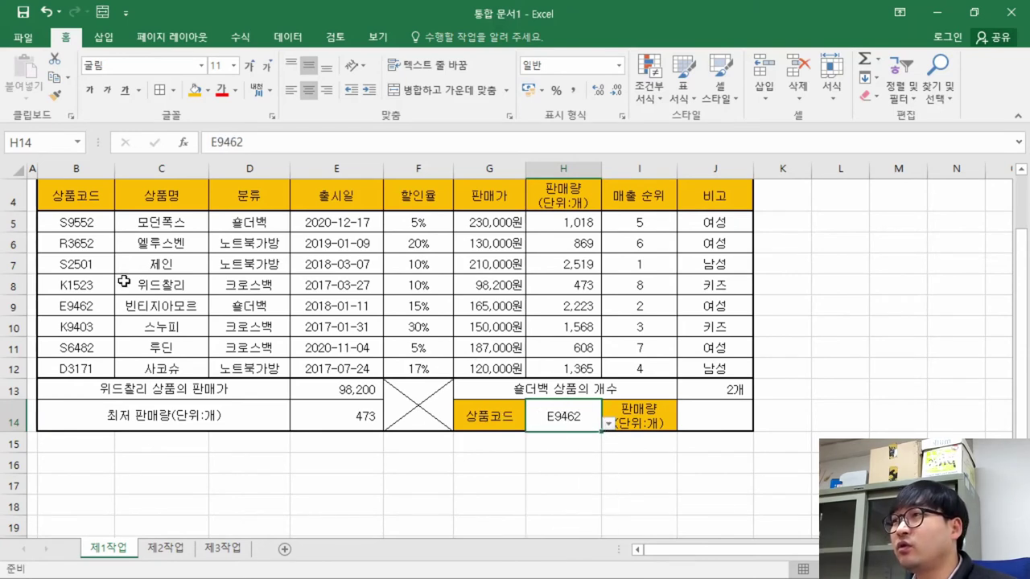
key(ctrl)
click(83, 217)
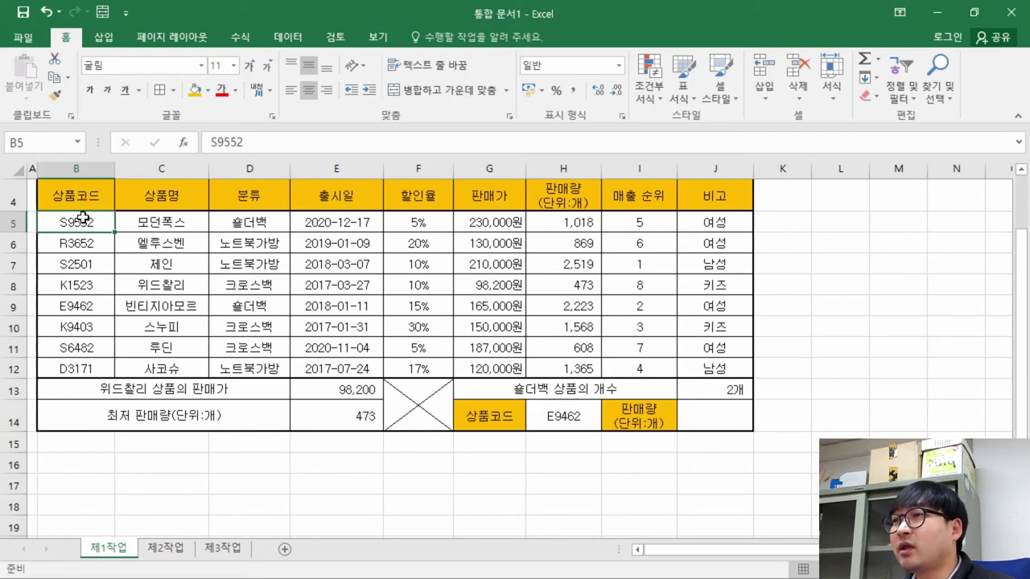
click(586, 418)
click(608, 424)
click(563, 439)
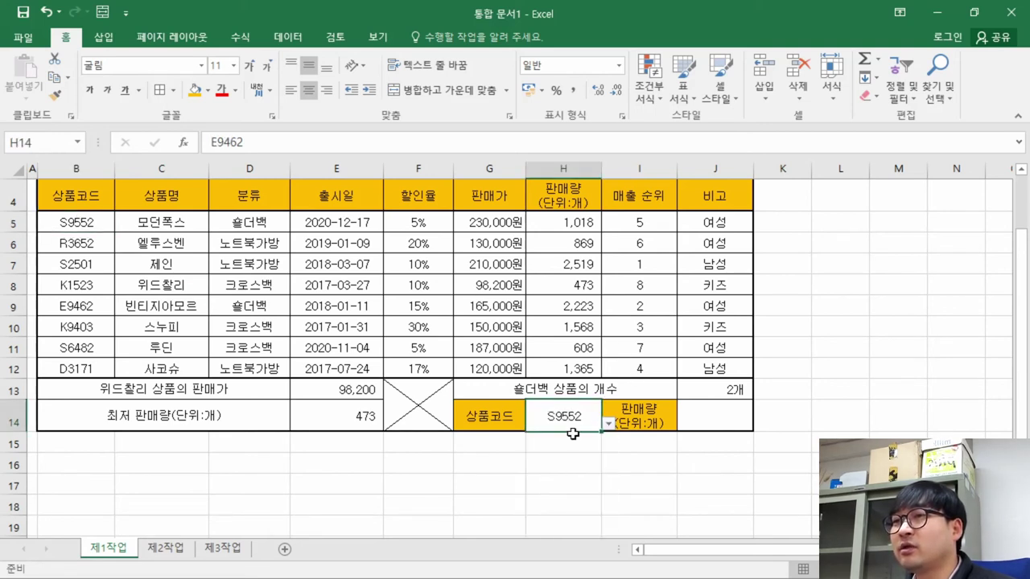
Trace S9552 to its 판매량 in H5, try R3652 in H14 against H6, and restore S9552 in H14
click(68, 223)
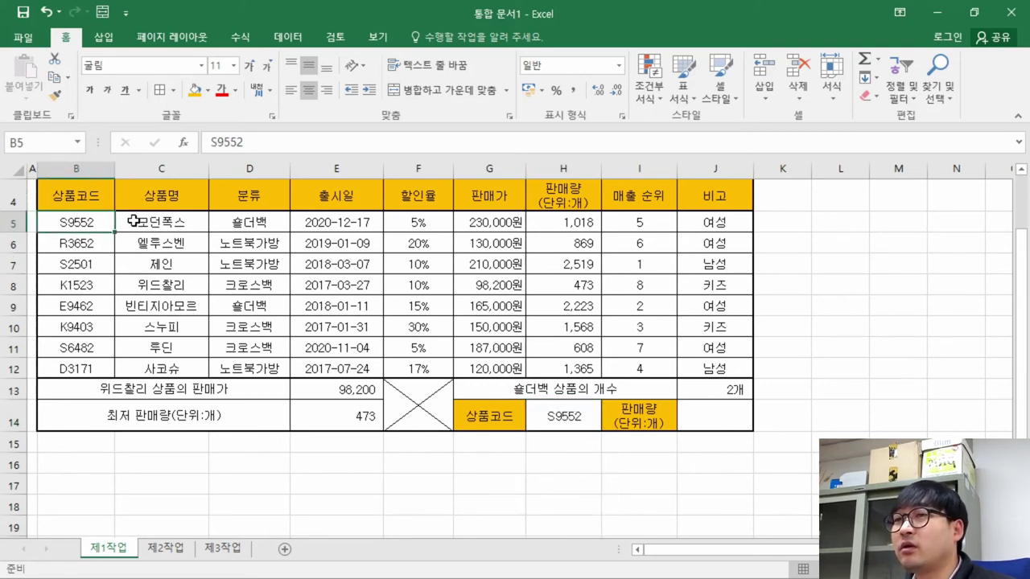
key(ctrl)
key(ctrl)
click(583, 227)
key(ctrl)
click(587, 423)
click(609, 424)
click(571, 450)
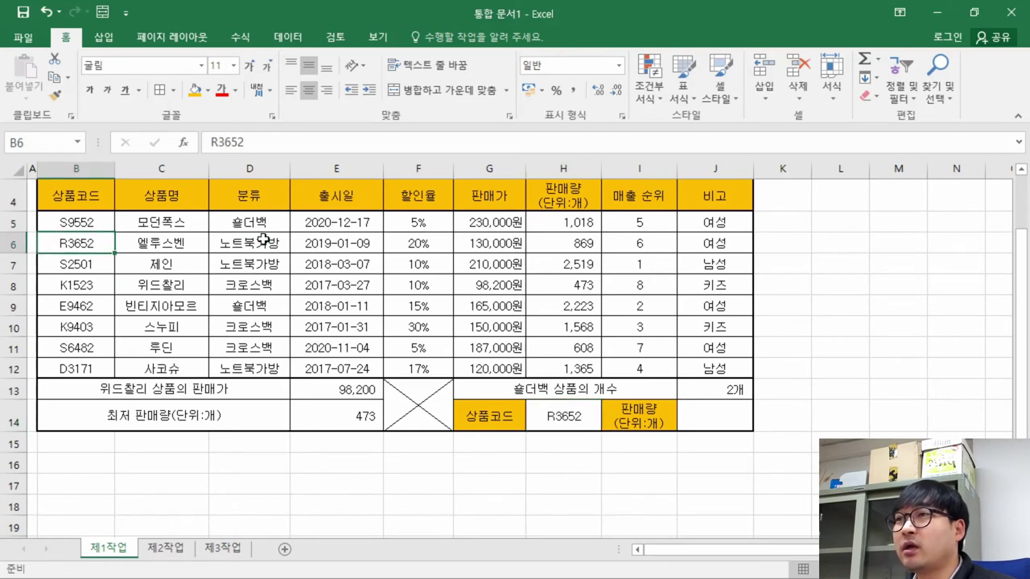
click(561, 242)
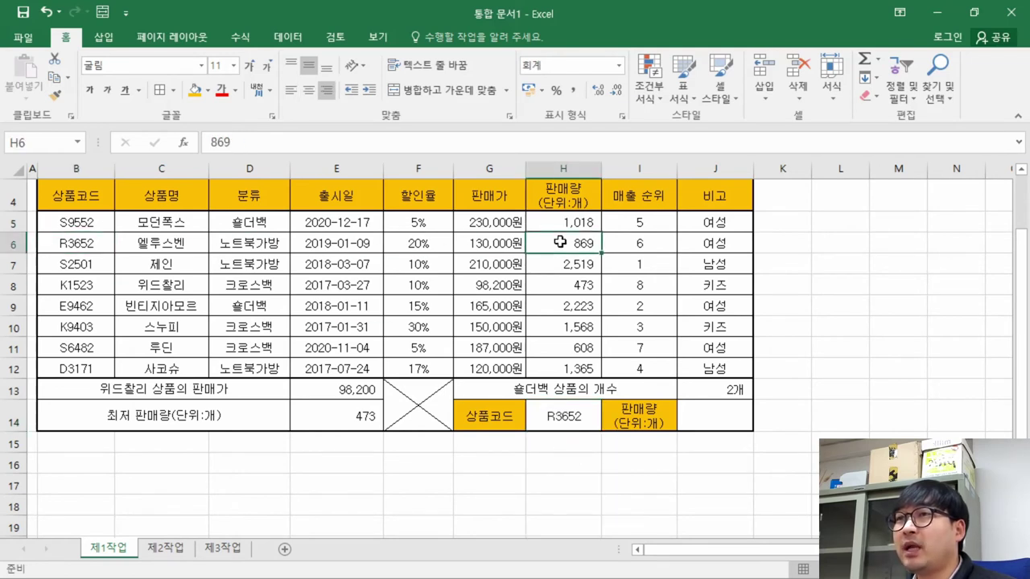
click(725, 421)
click(571, 419)
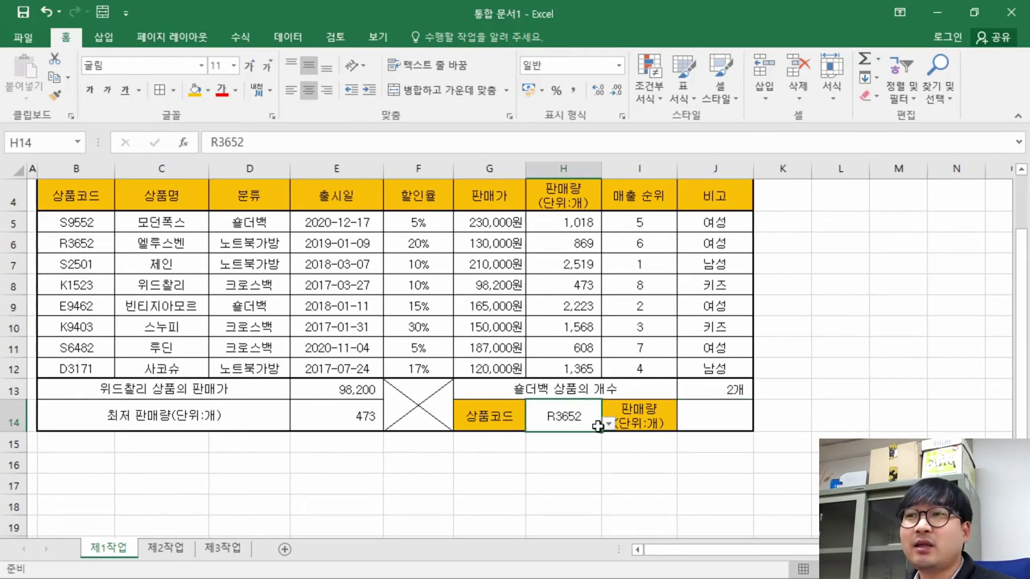
click(609, 424)
click(564, 439)
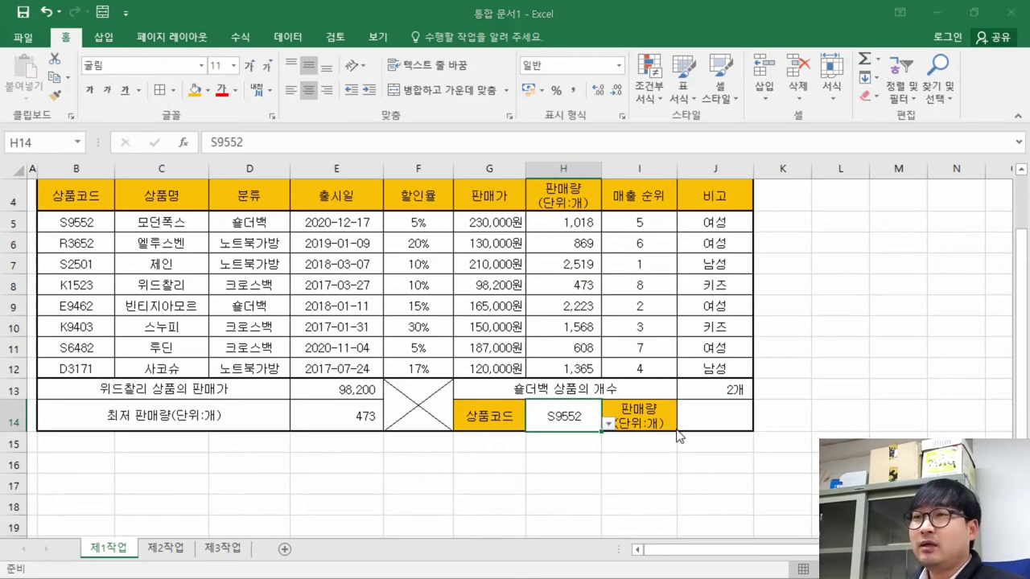
Recheck the function named in the PDF's instruction (6), switch to Excel and start a VLOOKUP formula in J14 with its function arguments open
key(alt+Tab)
scroll(476, 350, down, 5)
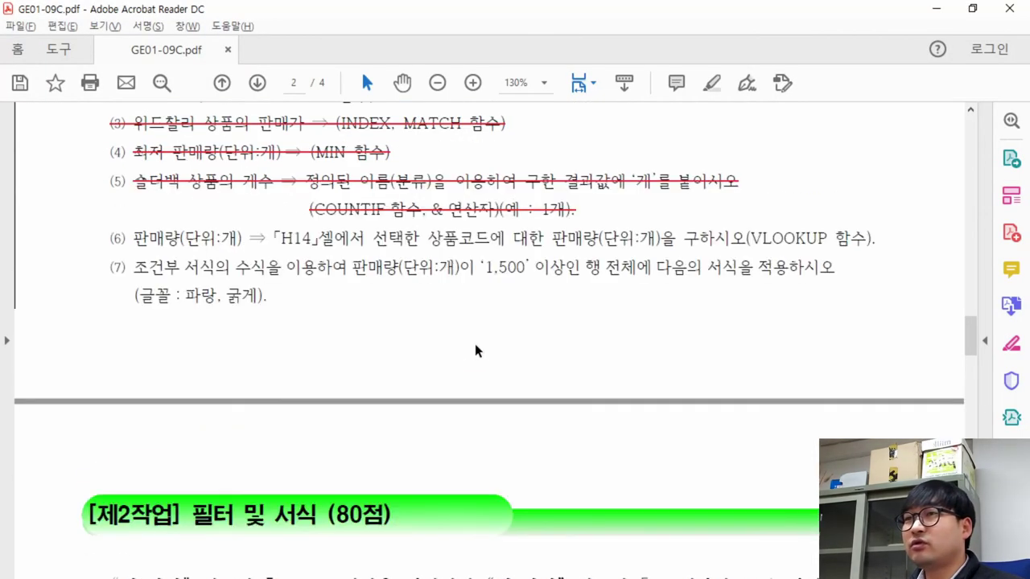
drag(751, 239, 829, 240)
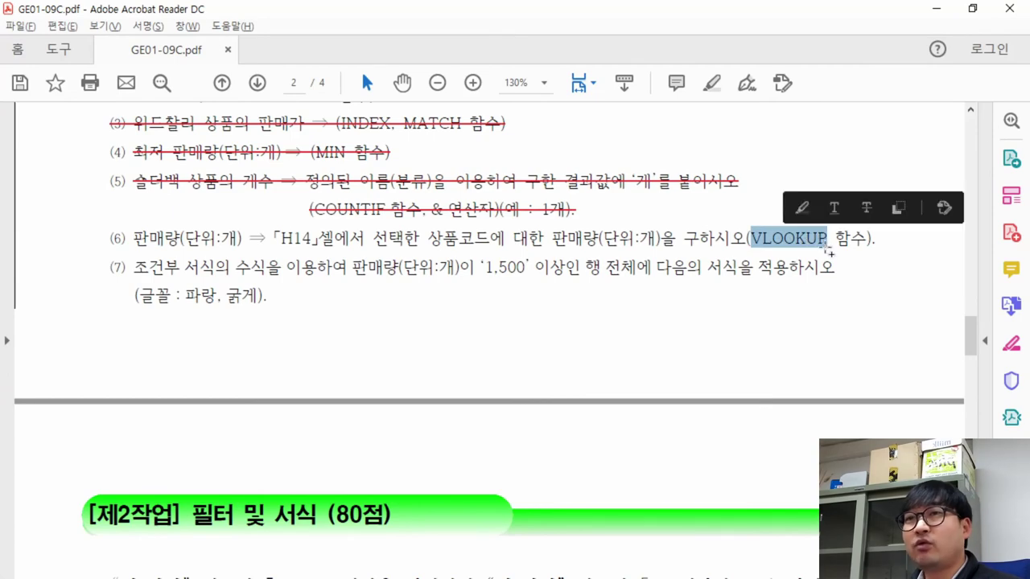
key(alt+Tab)
click(730, 412)
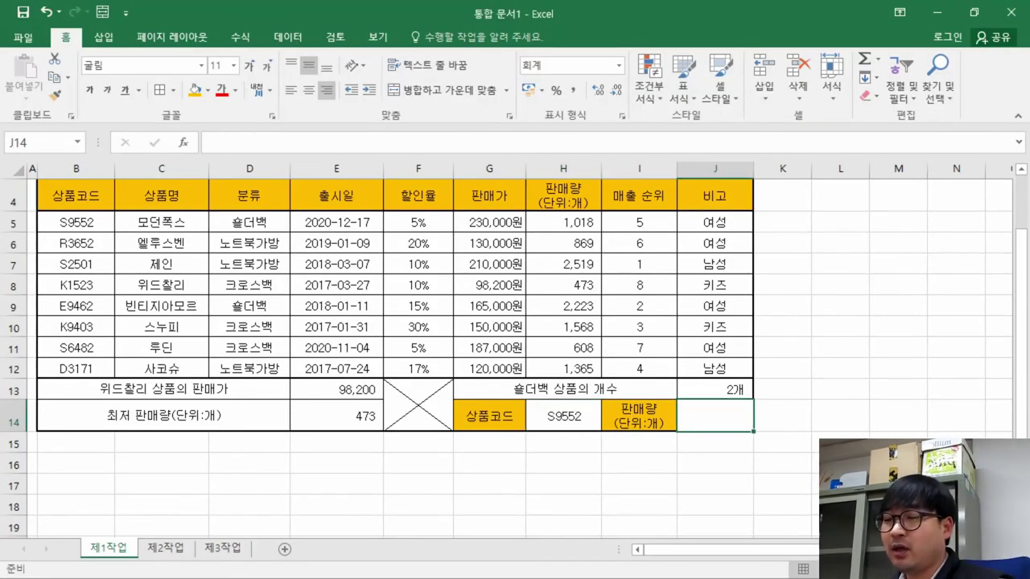
text(=)
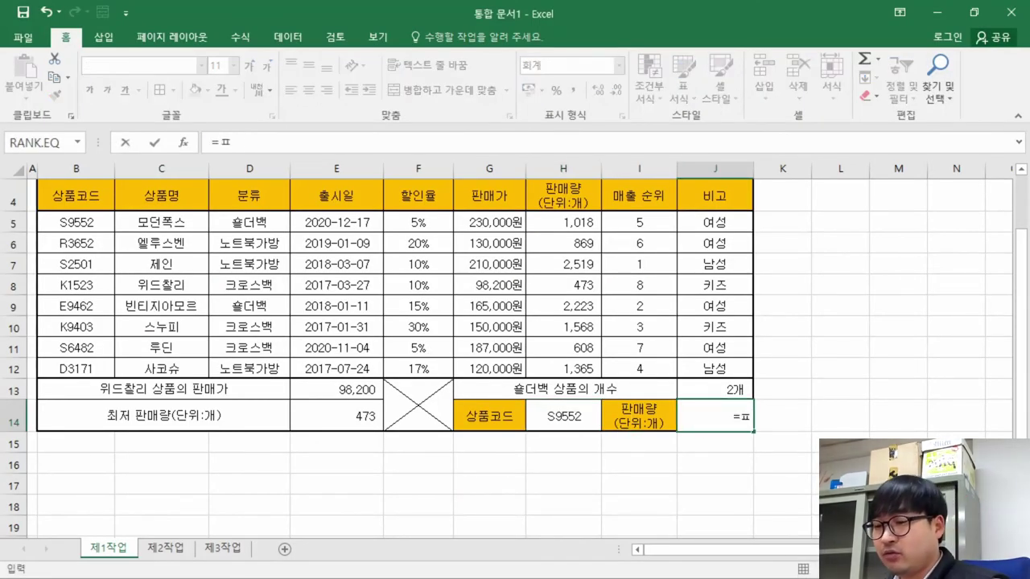
text(vl)
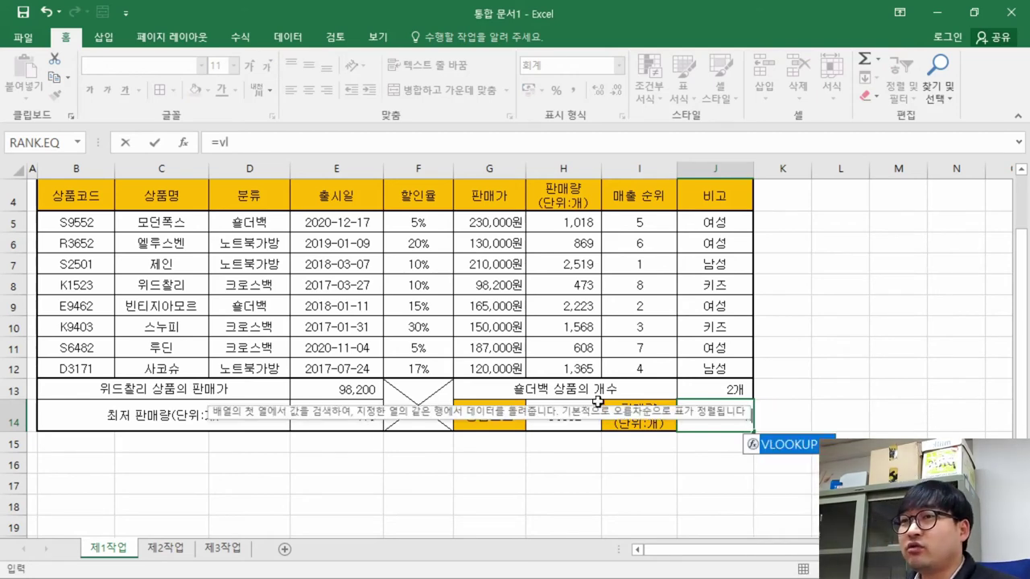
double_click(789, 445)
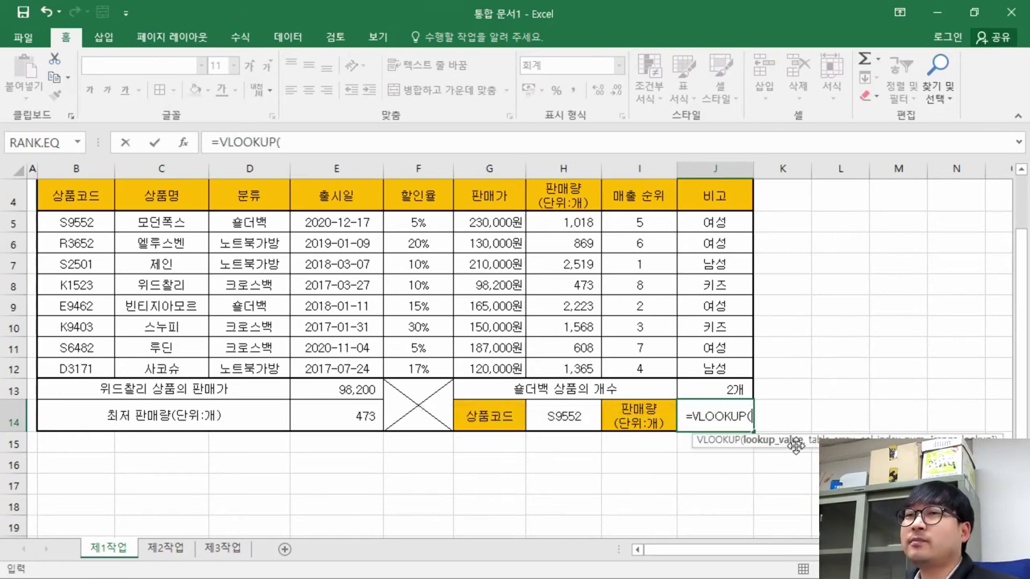
click(182, 143)
drag(576, 113, 276, 151)
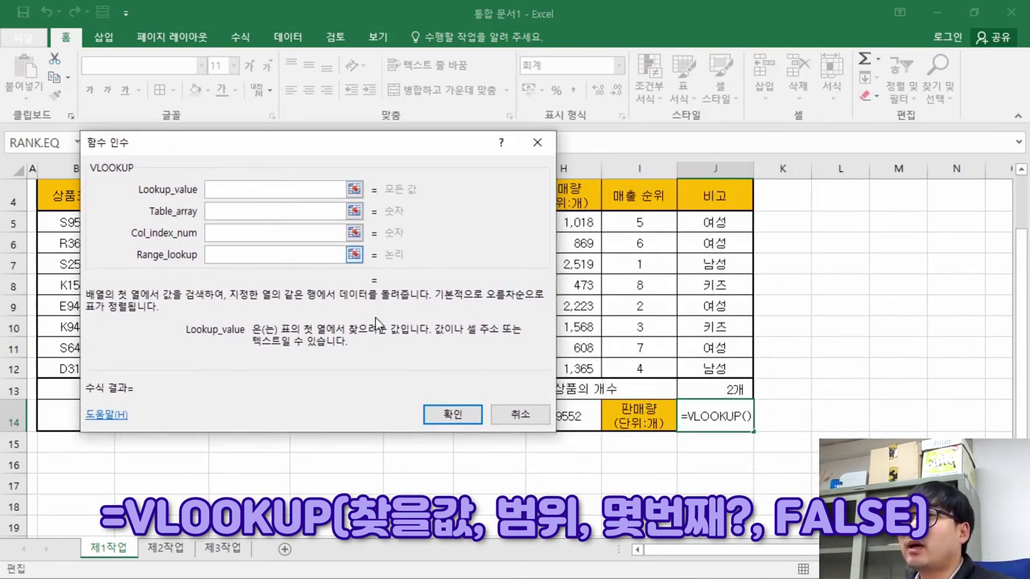
Set the VLOOKUP lookup value to H14, the selected product code cell
click(584, 412)
drag(438, 143, 349, 151)
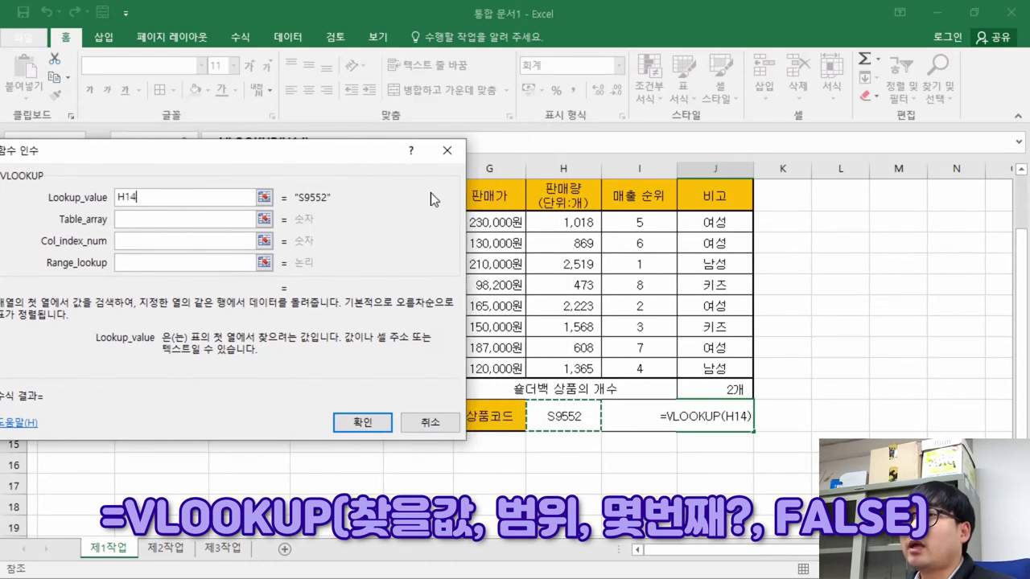
click(566, 419)
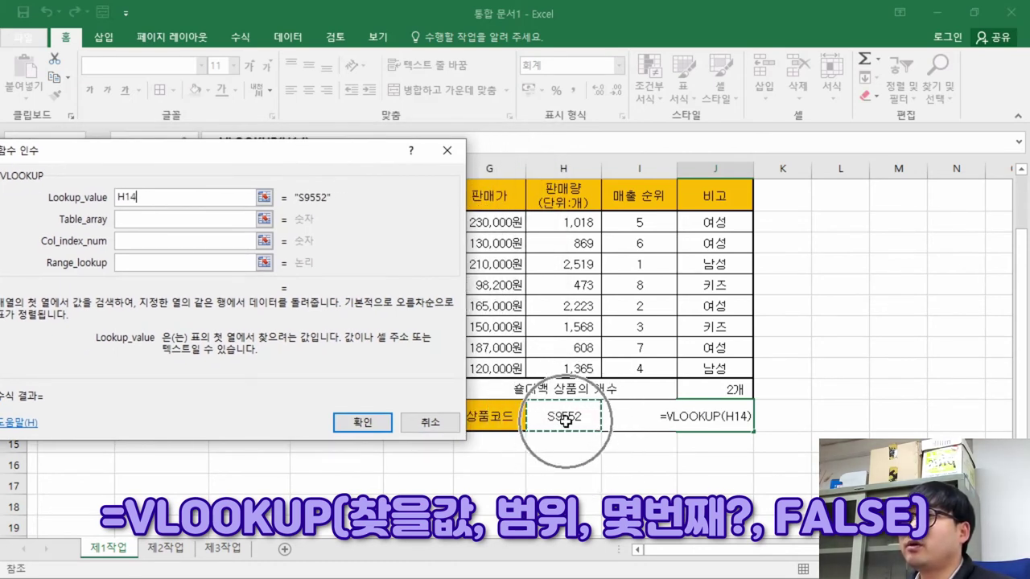
Try B5:B12 as the VLOOKUP table array, recheck instruction (6) in the PDF and return to Excel
click(150, 218)
drag(201, 149, 622, 106)
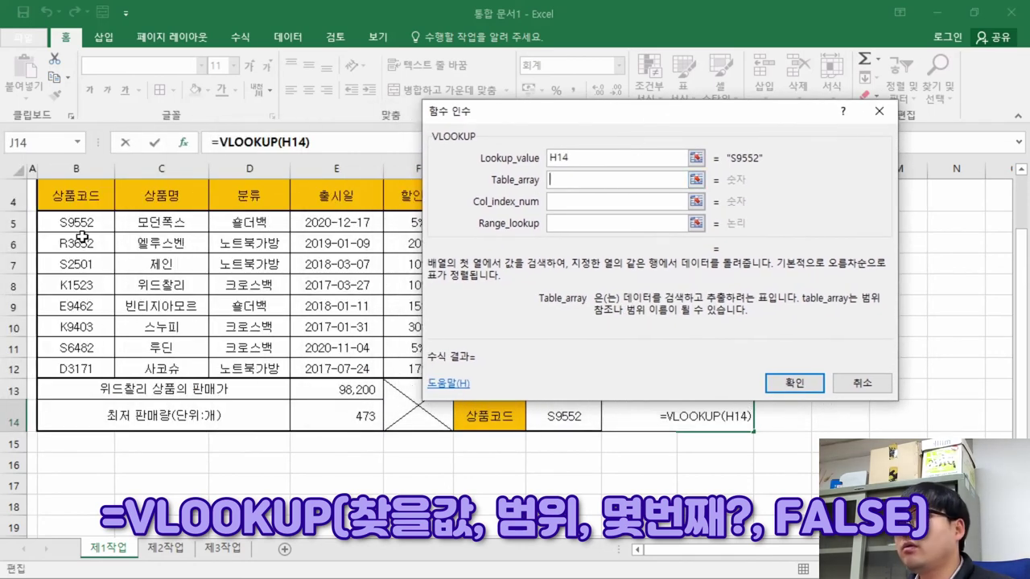
drag(71, 219, 80, 366)
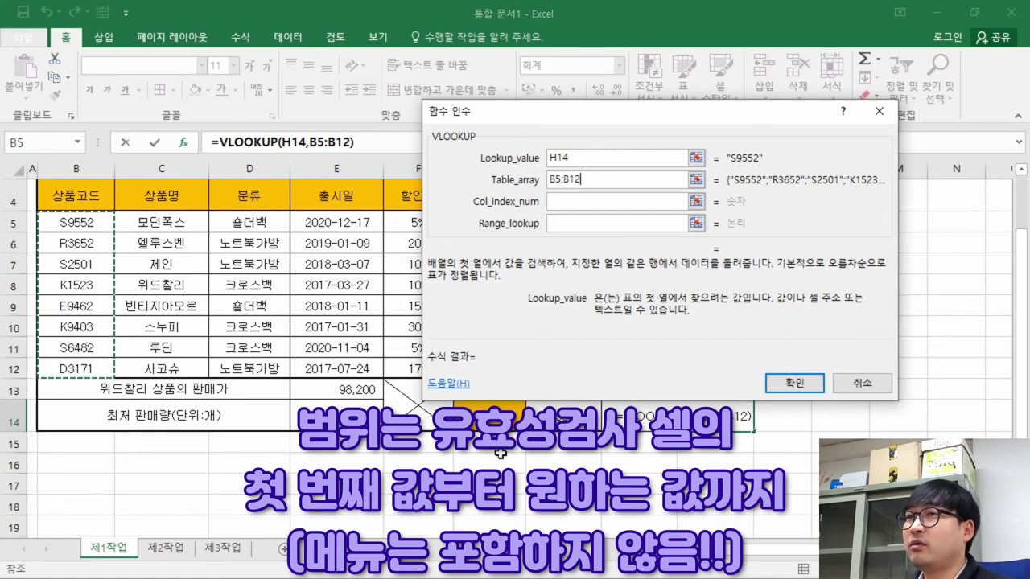
key(alt+Tab)
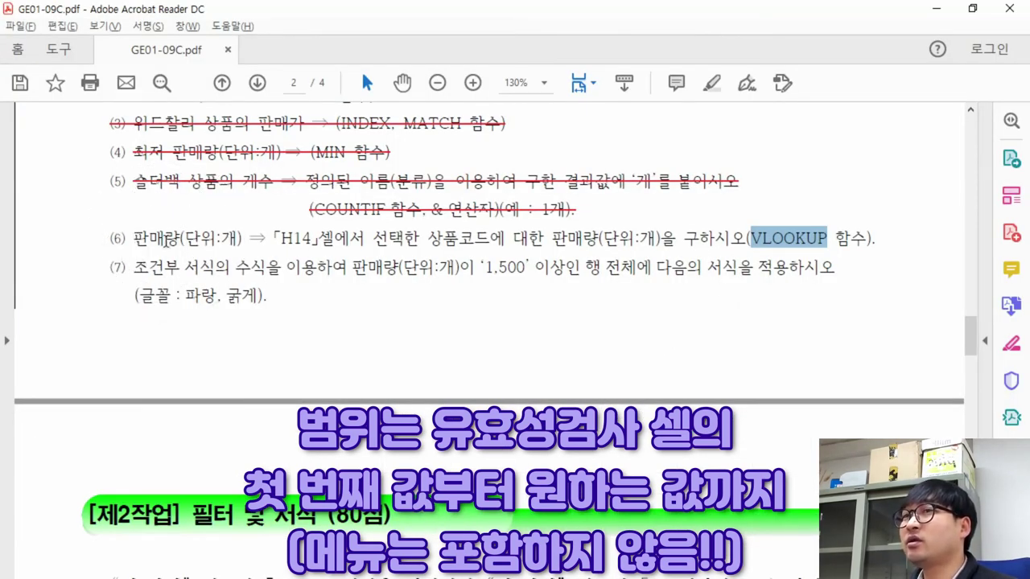
key(alt+Tab)
key(alt+Tab)
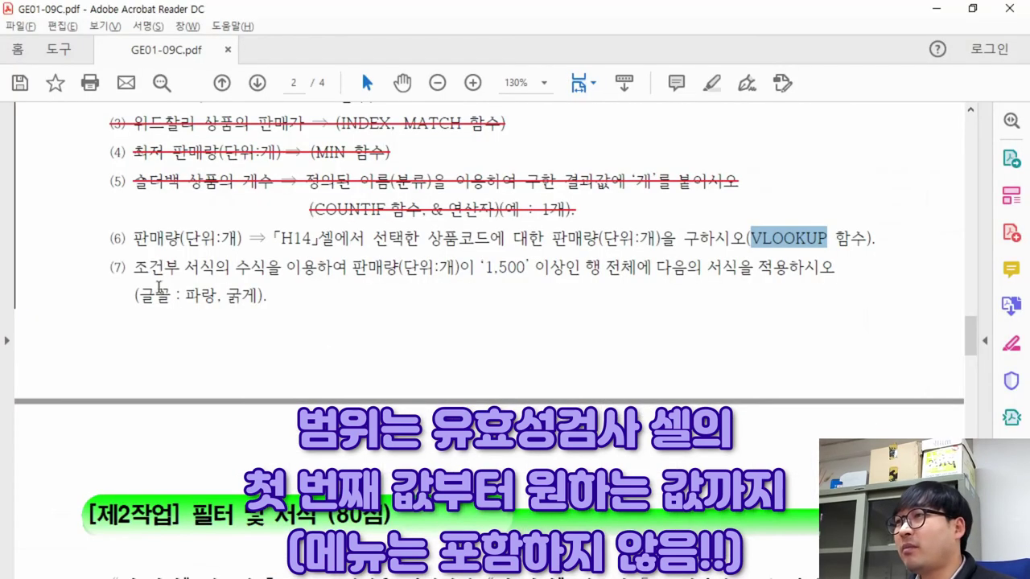
key(alt+Tab)
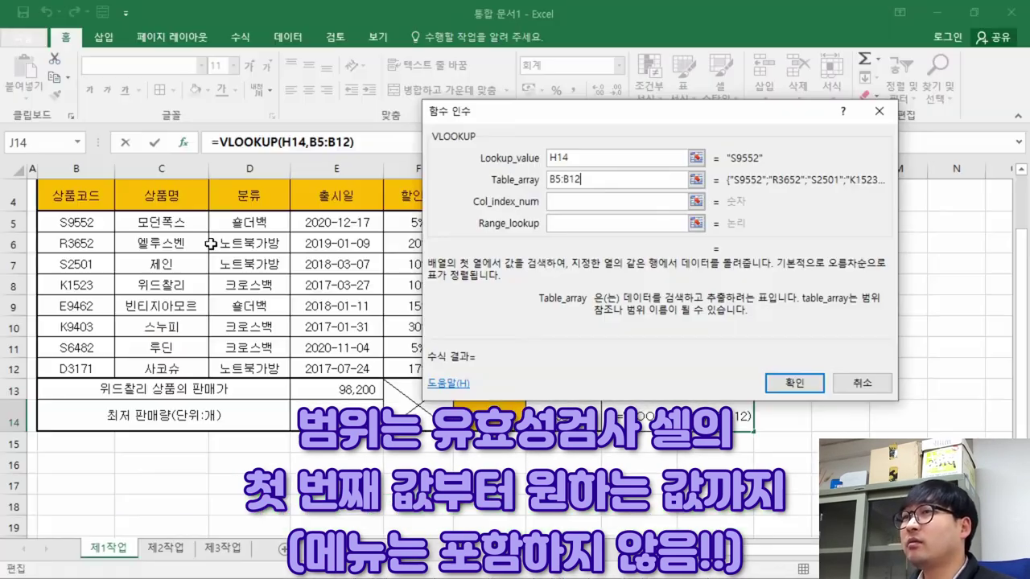
Replace the VLOOKUP table array with B5:H12, covering product code through 판매량 without the header row
drag(552, 100, 682, 118)
drag(608, 114, 684, 119)
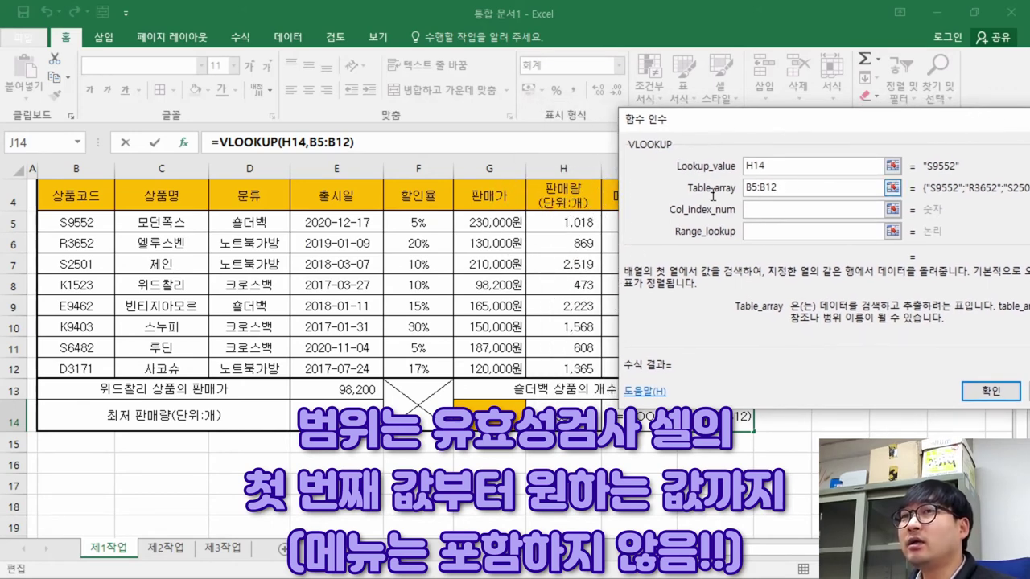
drag(789, 189, 726, 192)
key(BackSpace)
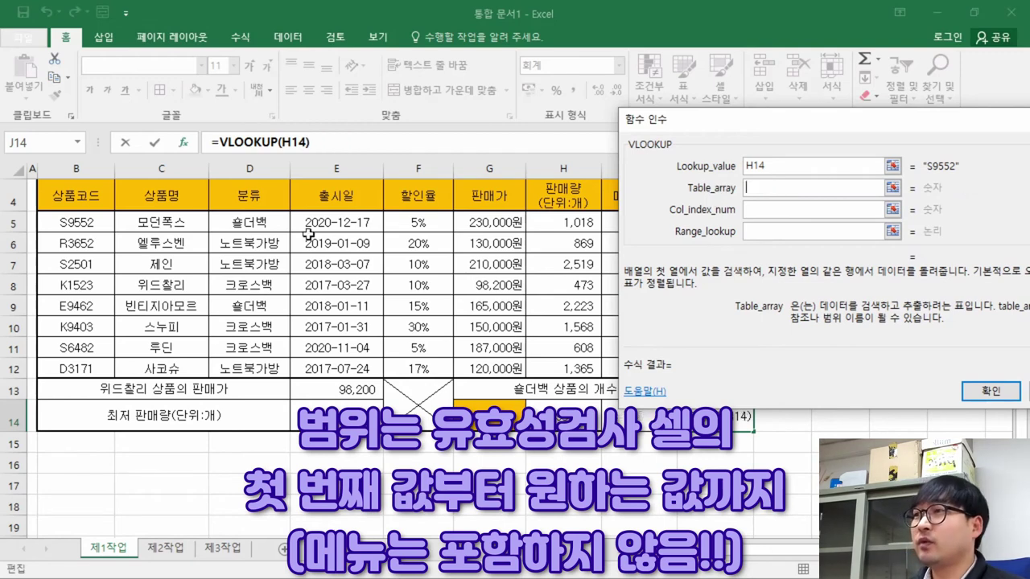
drag(81, 220, 356, 364)
drag(457, 354, 568, 371)
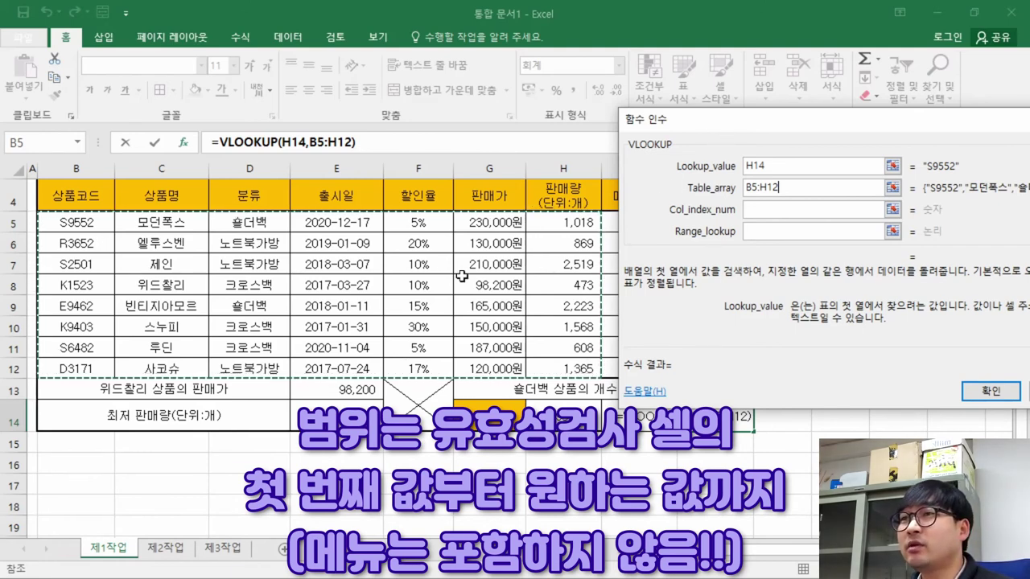
Count the columns from 상품코드 to 판매량 and set the VLOOKUP column index to 7
click(766, 208)
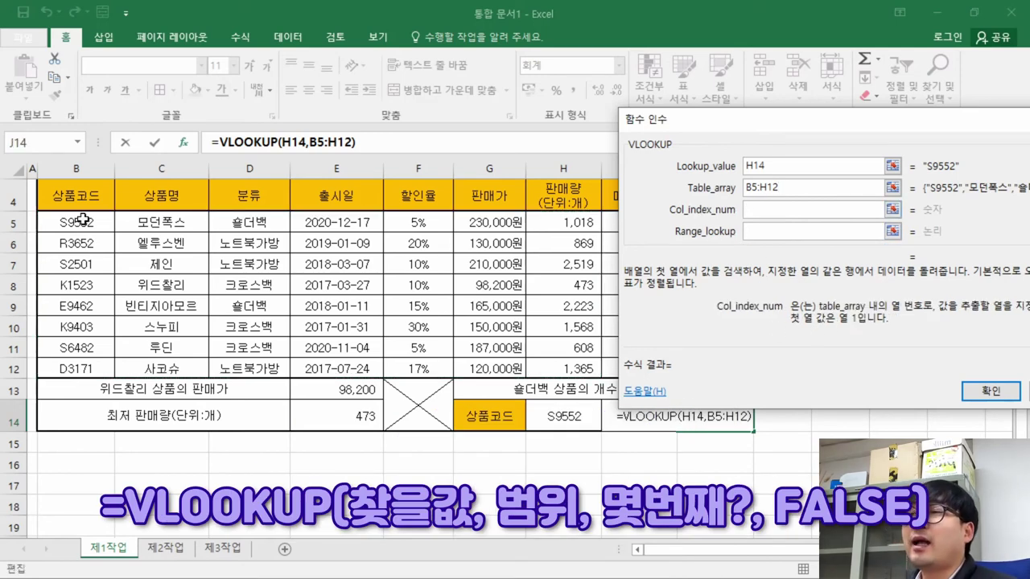
key(ctrl)
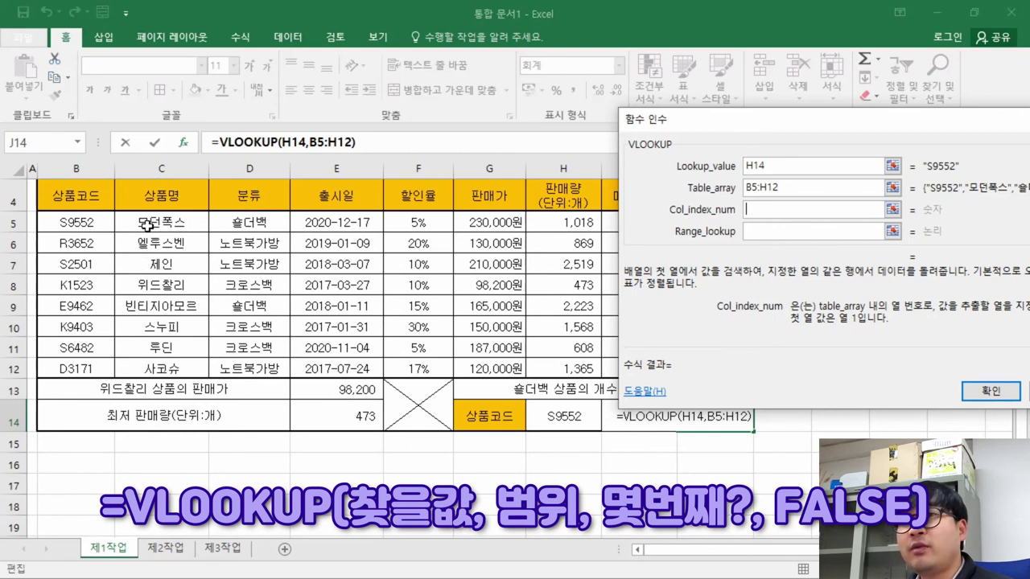
key(ctrl)
key(ctrl)
key(ctrl)
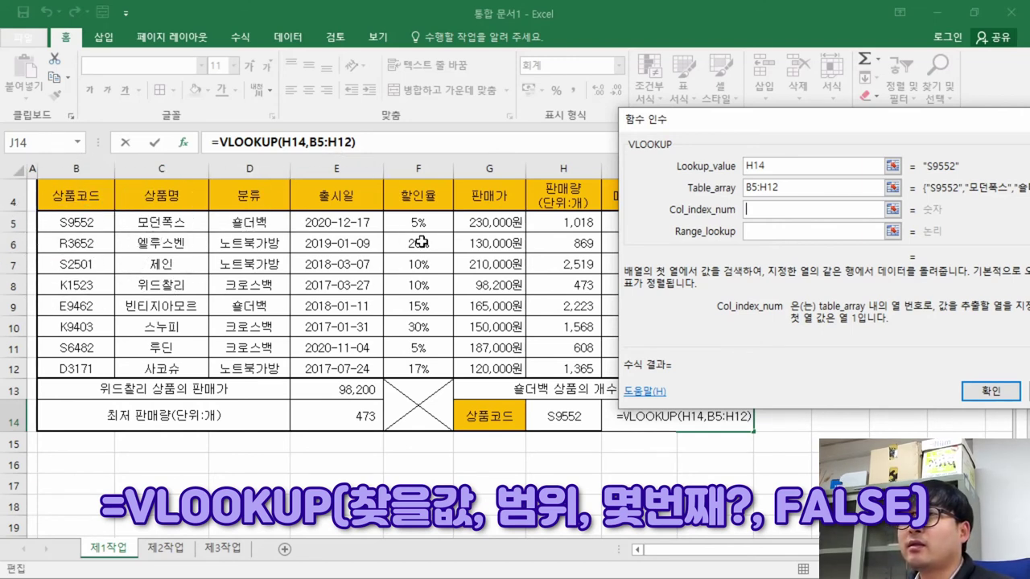
key(ctrl)
key(ctrl)
key(ctrl)
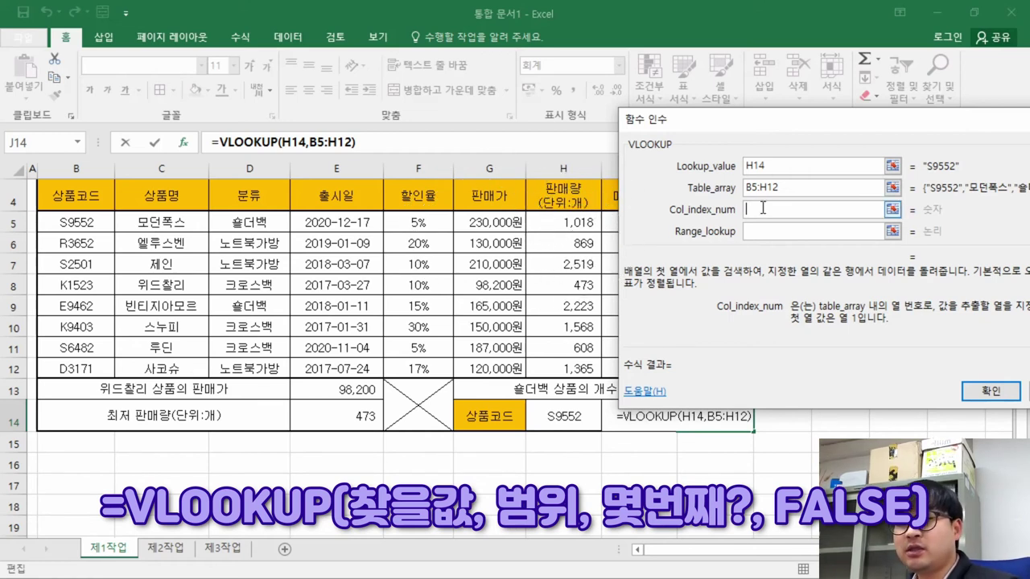
text(7)
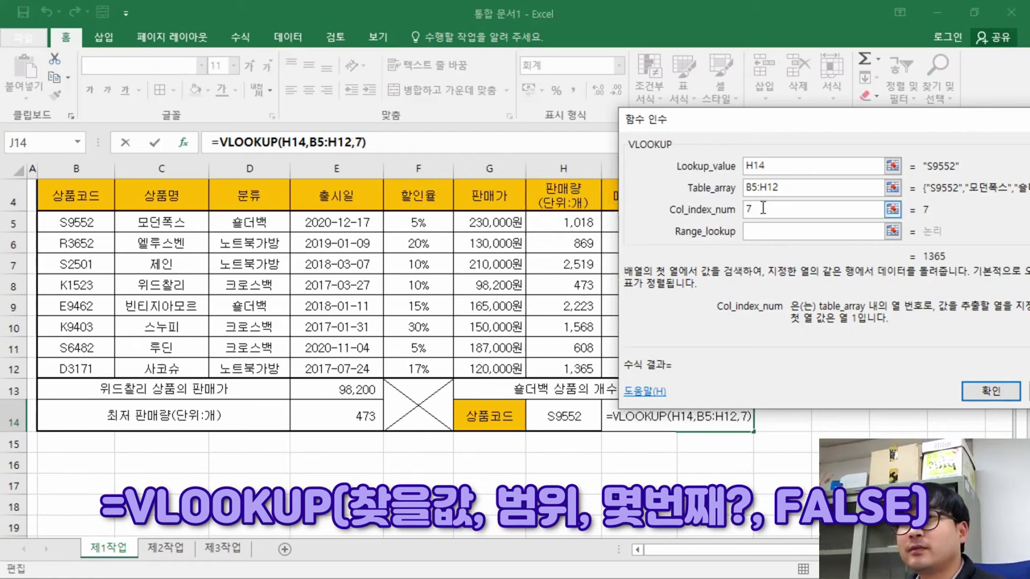
Set the VLOOKUP range lookup to false for an exact match and enter the formula in J14
click(765, 232)
drag(863, 122, 449, 114)
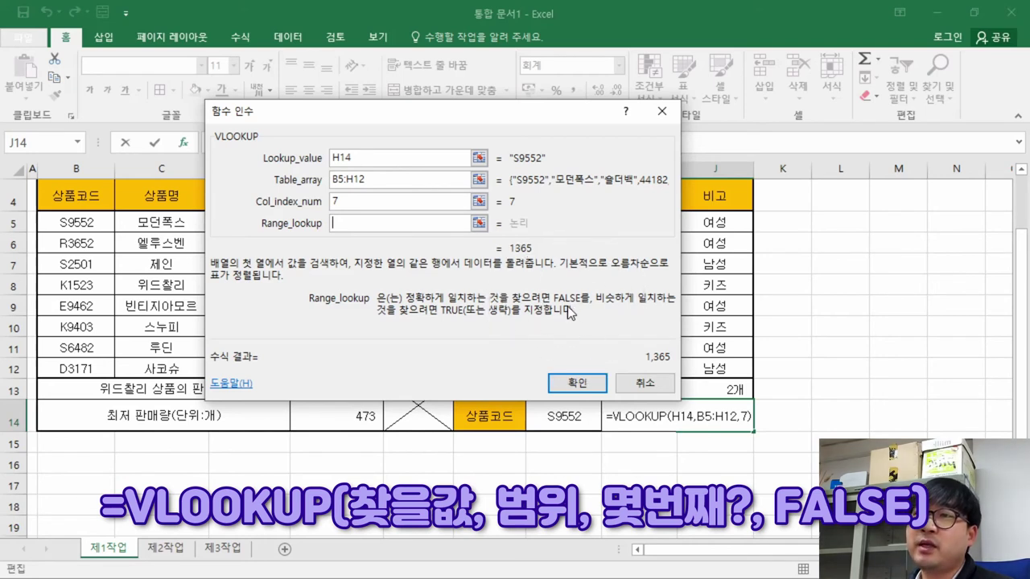
text(false)
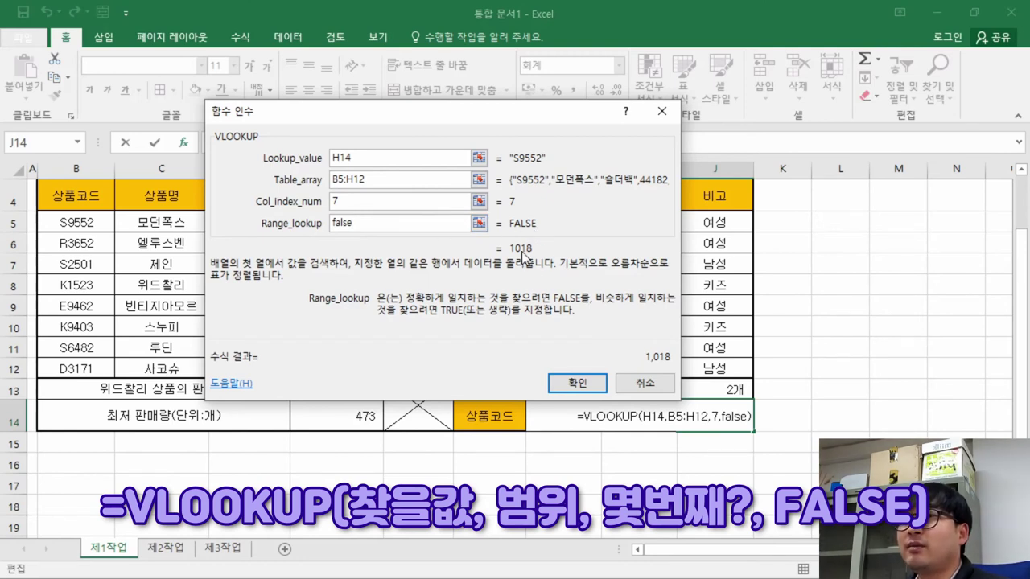
double_click(352, 223)
key(BackSpace)
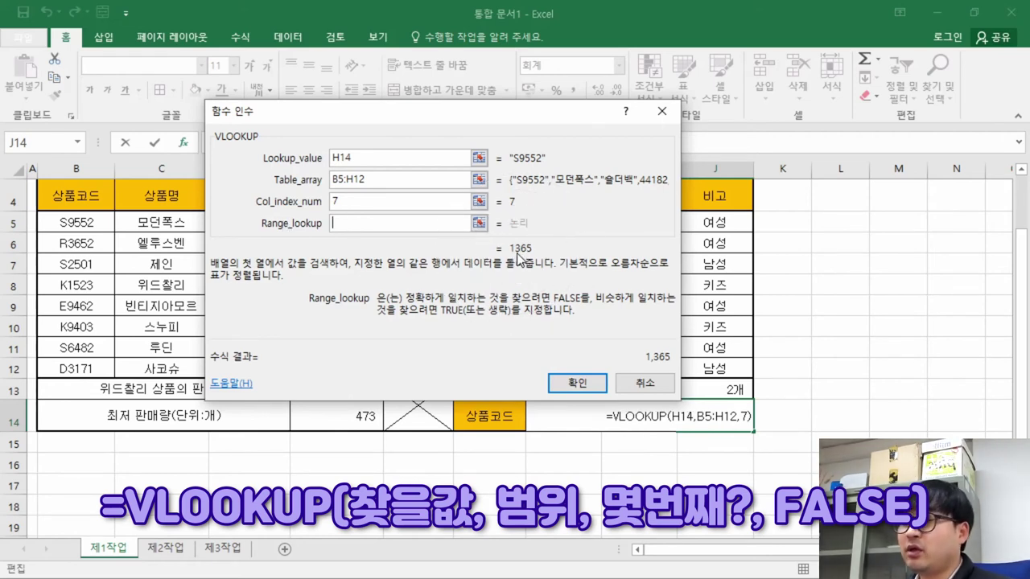
text(fal)
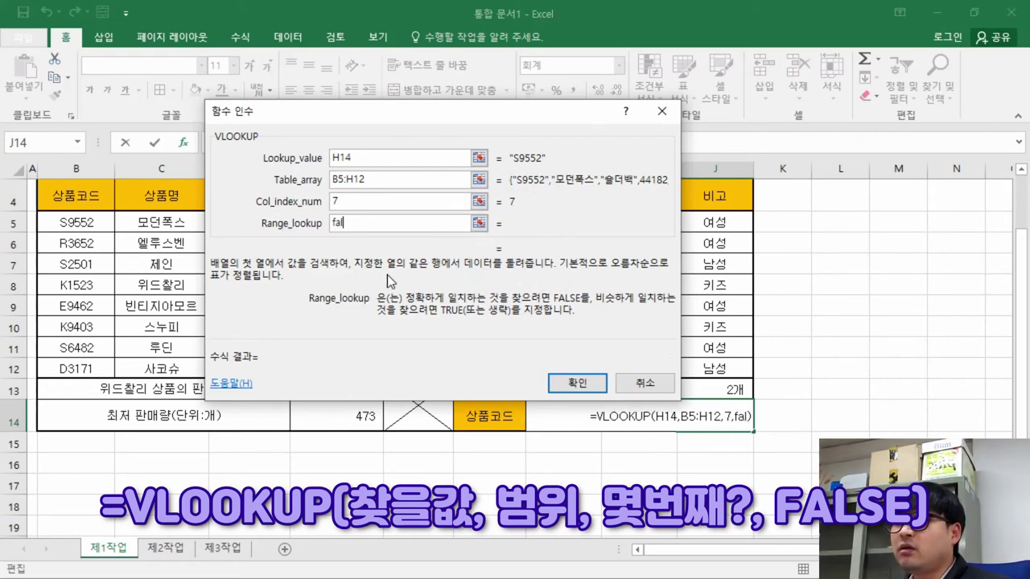
text(se)
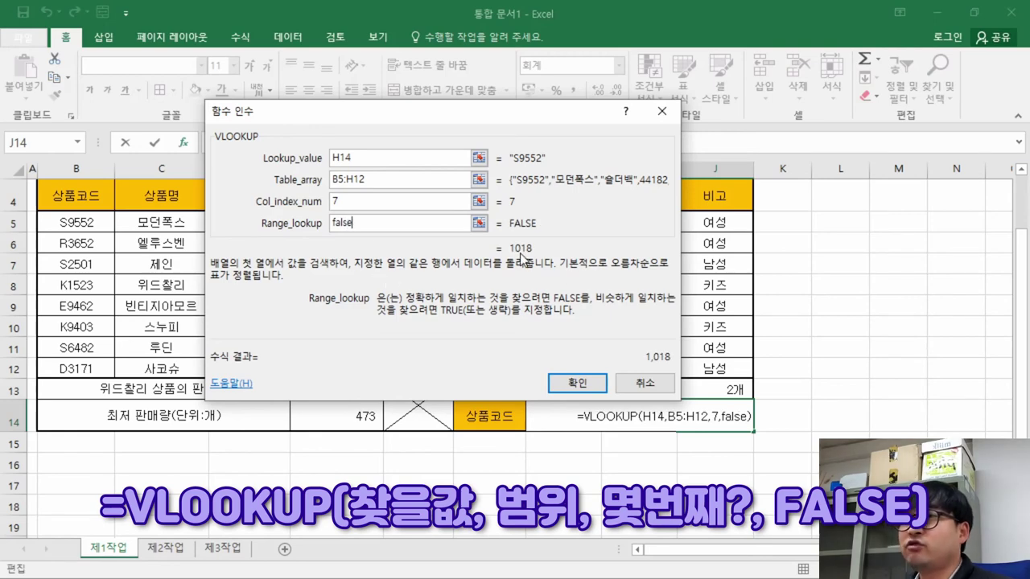
click(580, 385)
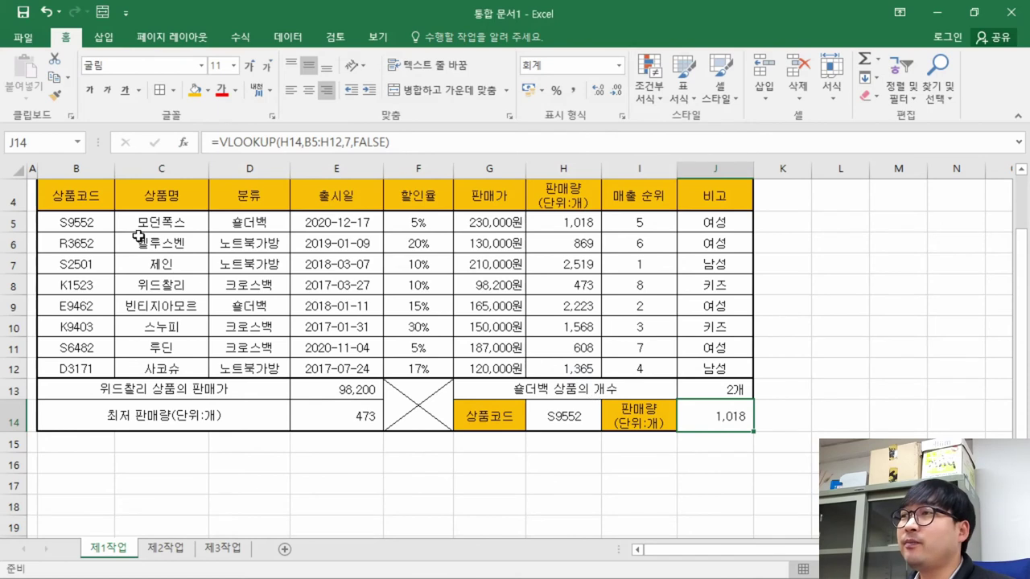
Compare J14 with S9552's 판매량 in H5, choose R3652 in H14 and compare the result with row 6
click(93, 222)
click(571, 227)
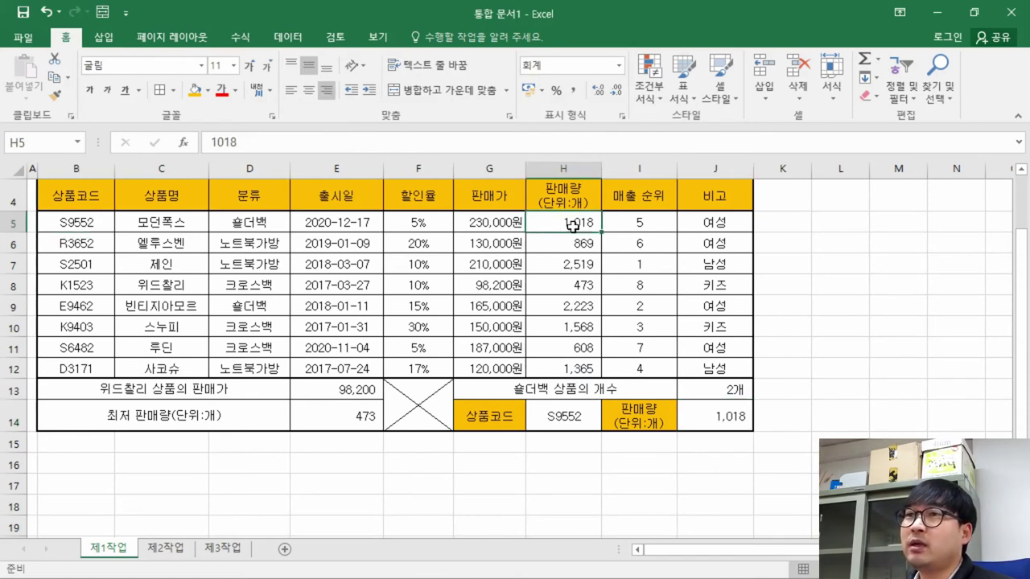
click(587, 428)
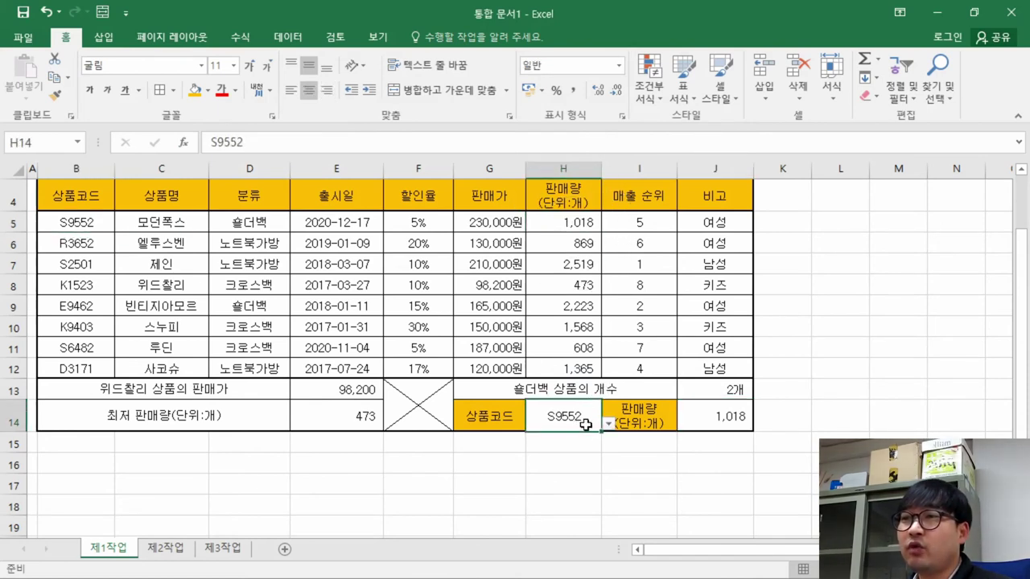
click(609, 424)
click(584, 449)
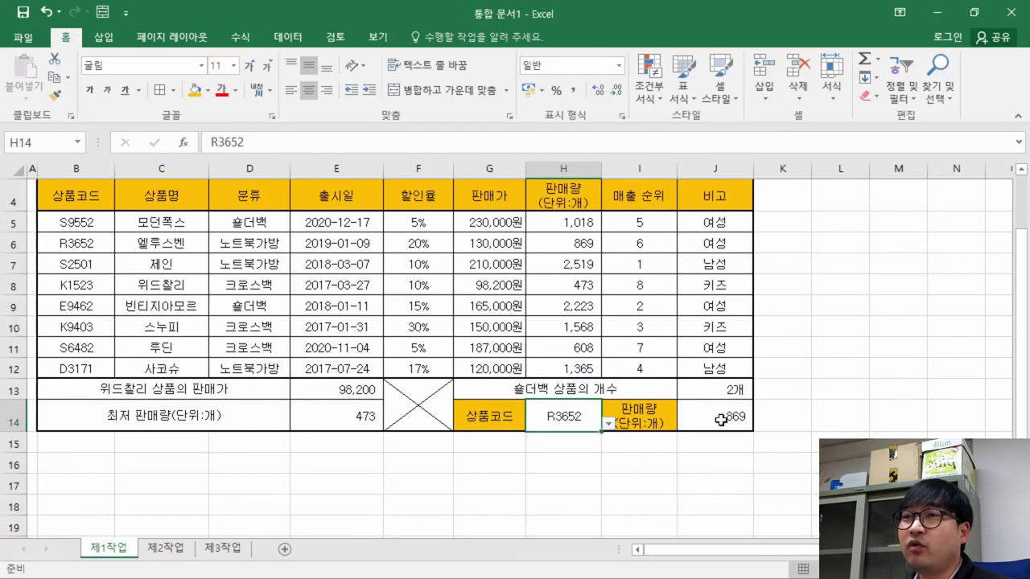
drag(71, 245, 588, 250)
click(613, 265)
Choose product code D3171 in H14 and compare J14's result with the 판매량 in row 12
click(577, 419)
click(609, 424)
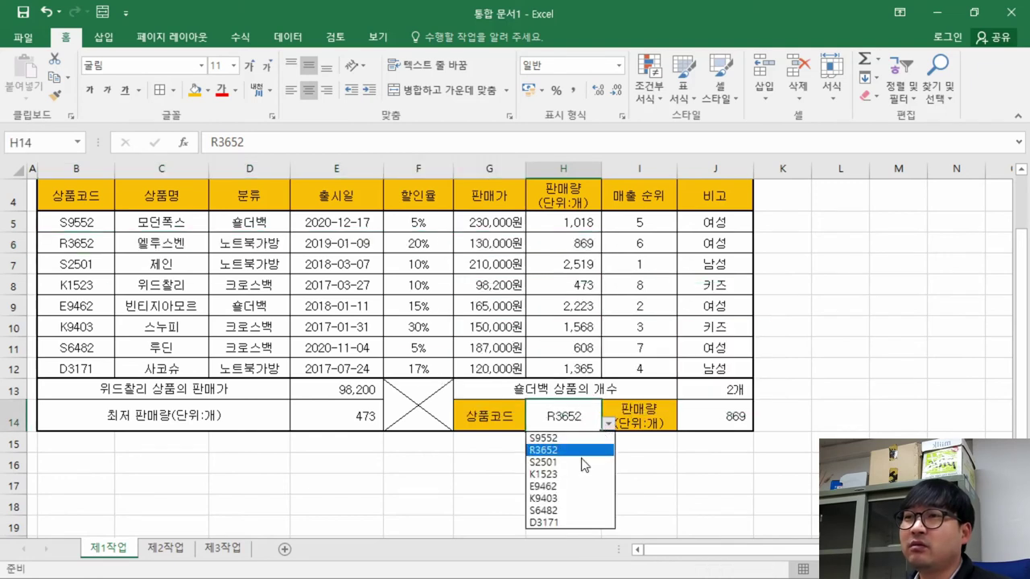
click(556, 523)
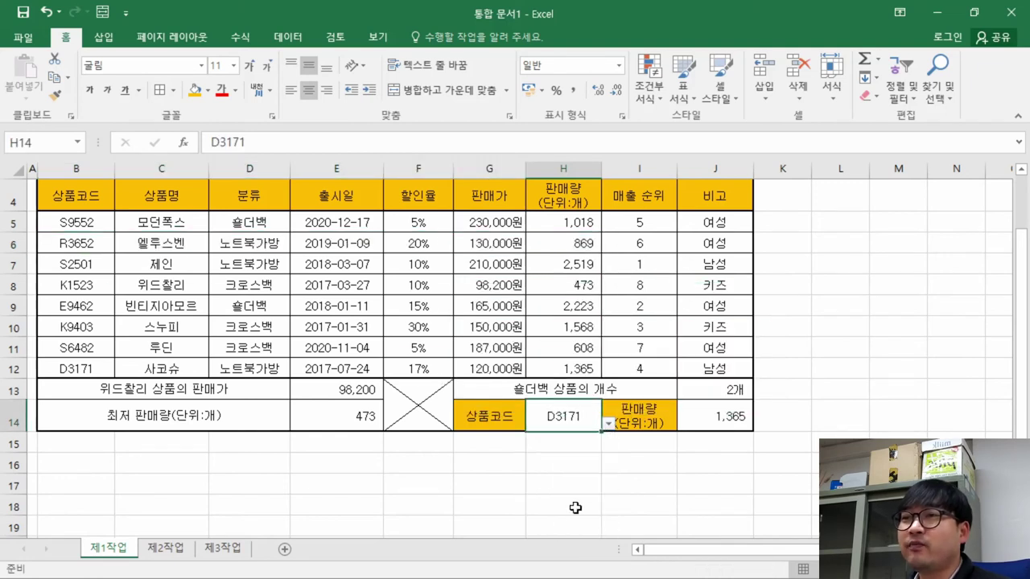
drag(89, 370, 567, 369)
key(ctrl+q)
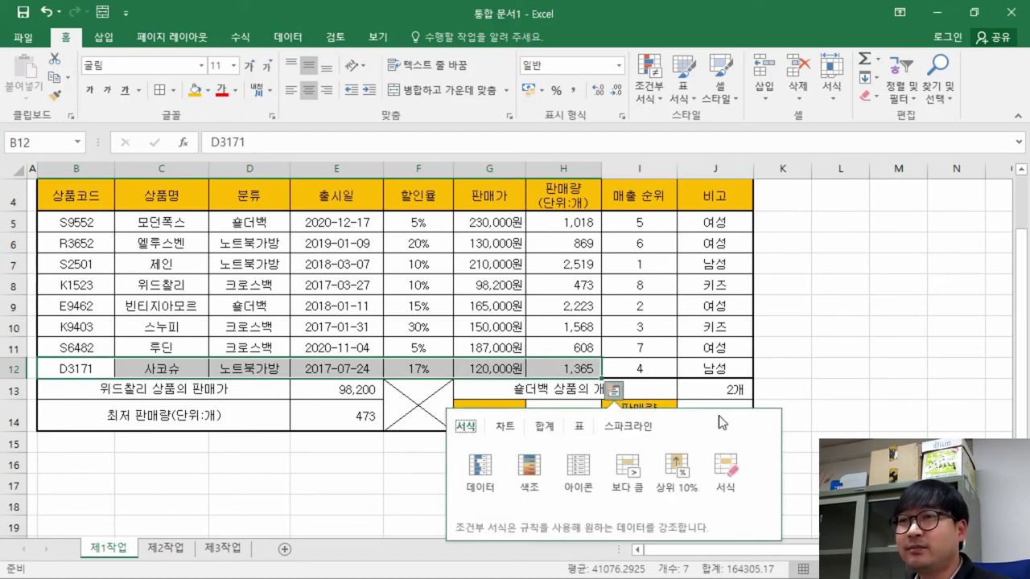
click(719, 395)
click(718, 406)
Check the product code in the PDF's sample table, switch to Excel and set H14 back to S9552
key(alt+Tab)
scroll(686, 405, up, 10)
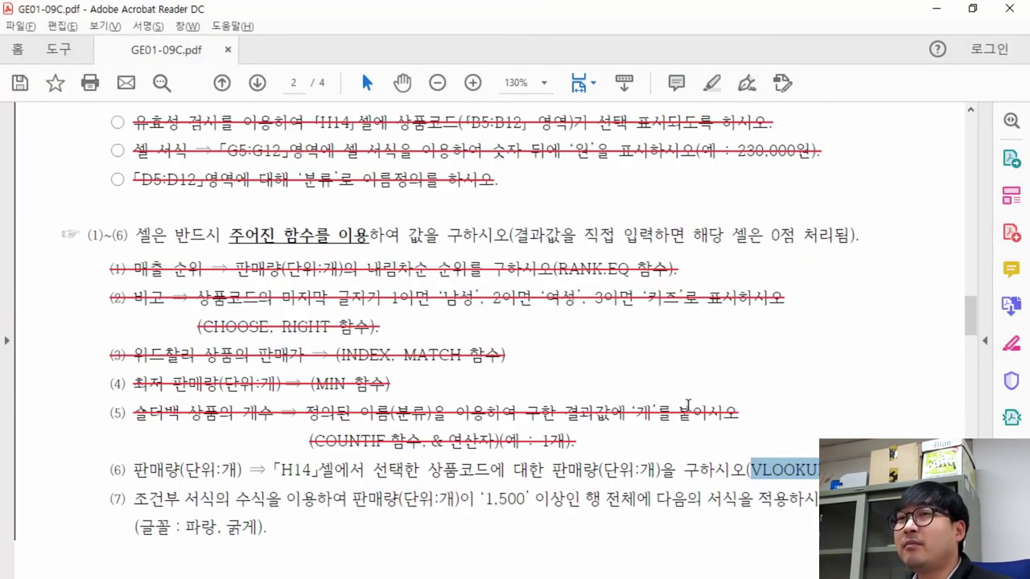
scroll(686, 405, up, 4)
drag(652, 223, 710, 260)
key(alt+Tab)
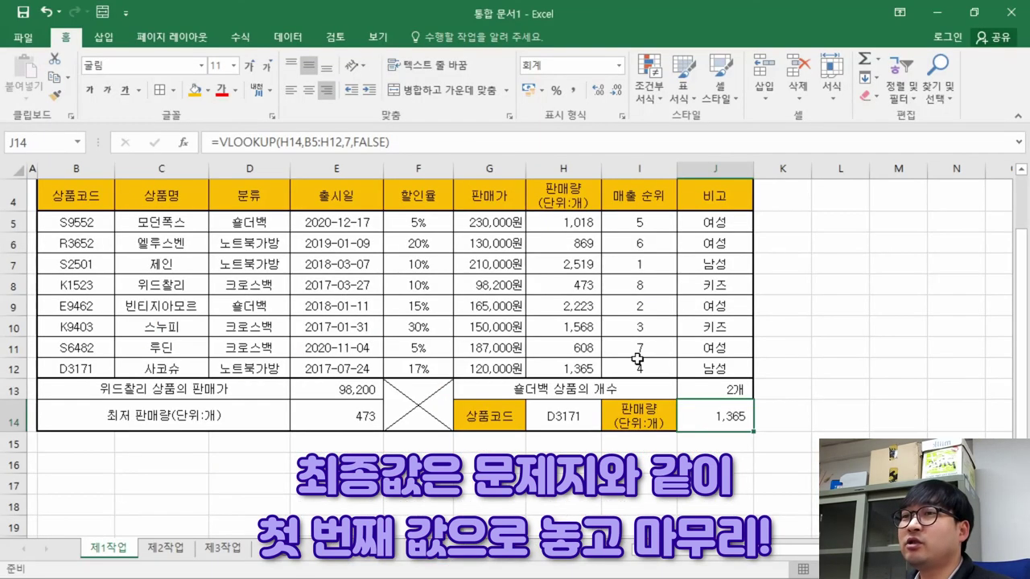
click(563, 416)
click(609, 422)
click(564, 441)
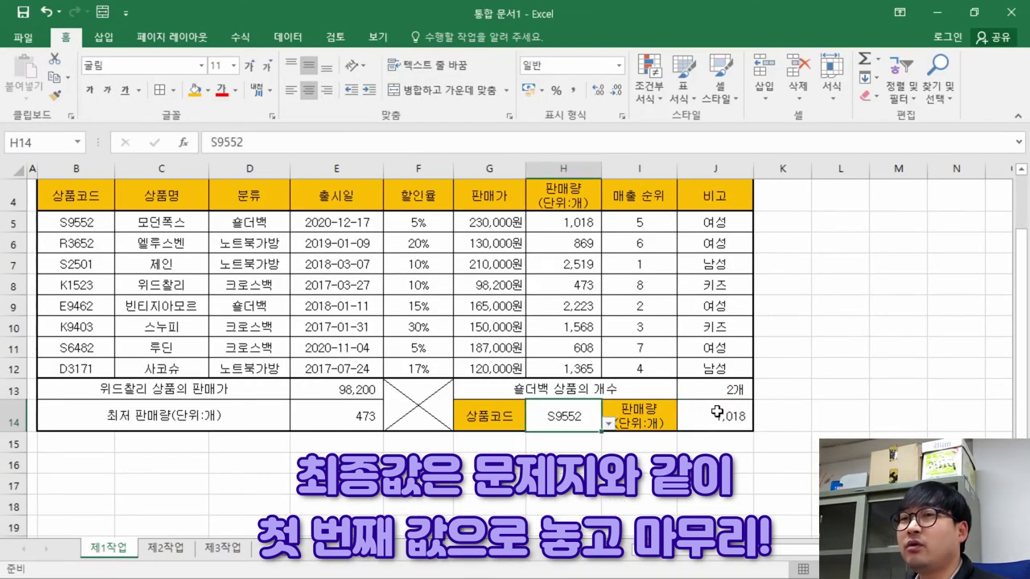
click(706, 424)
Switch to the PDF in Acrobat Reader and strike through the completed VLOOKUP instruction (6)
key(alt+Tab)
scroll(499, 381, down, 3)
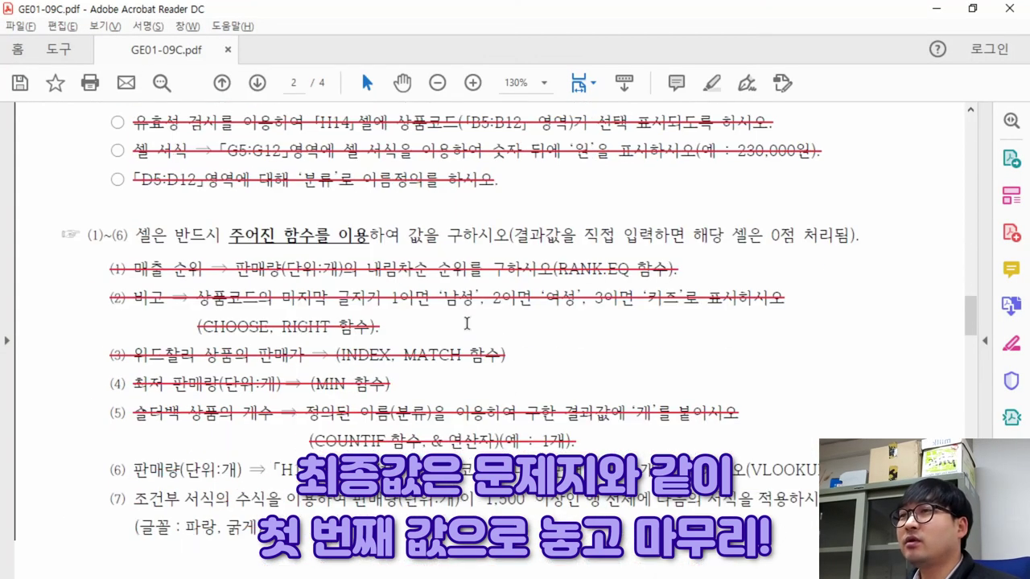
scroll(467, 322, down, 3)
drag(111, 315, 898, 317)
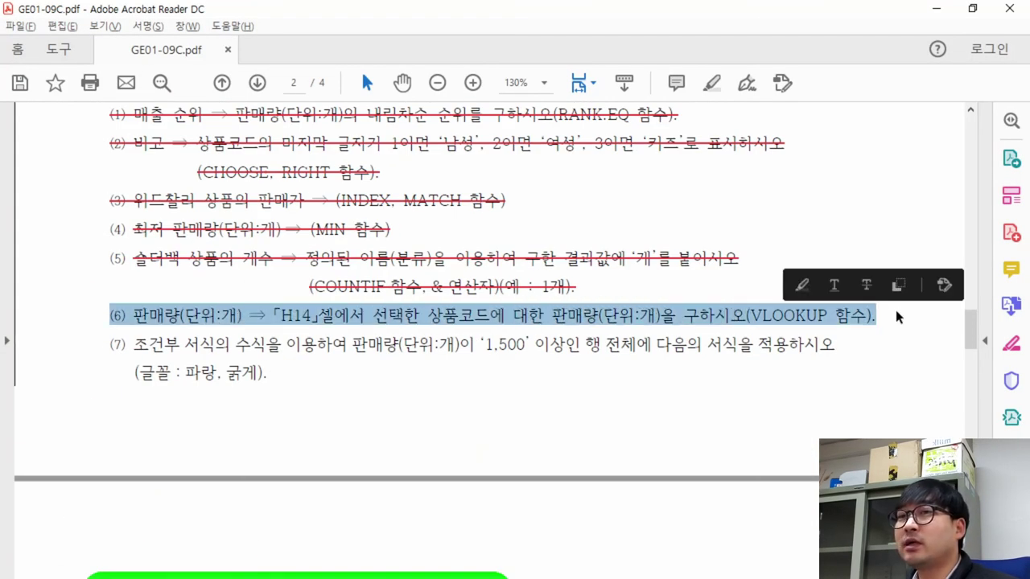
click(865, 285)
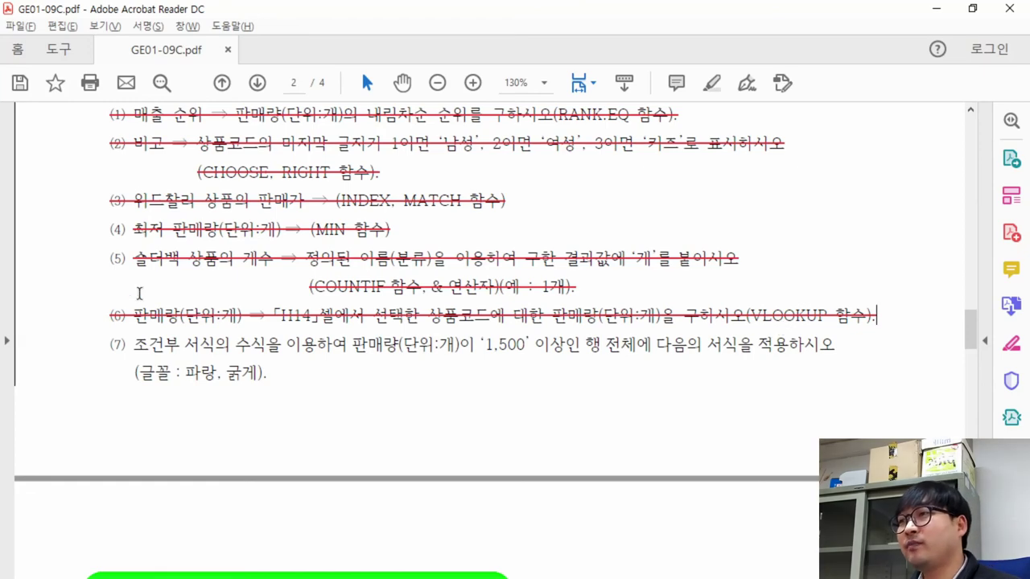
Review the conditional formatting requirements in the PDF's instruction (7) and switch to Excel
drag(272, 372, 96, 342)
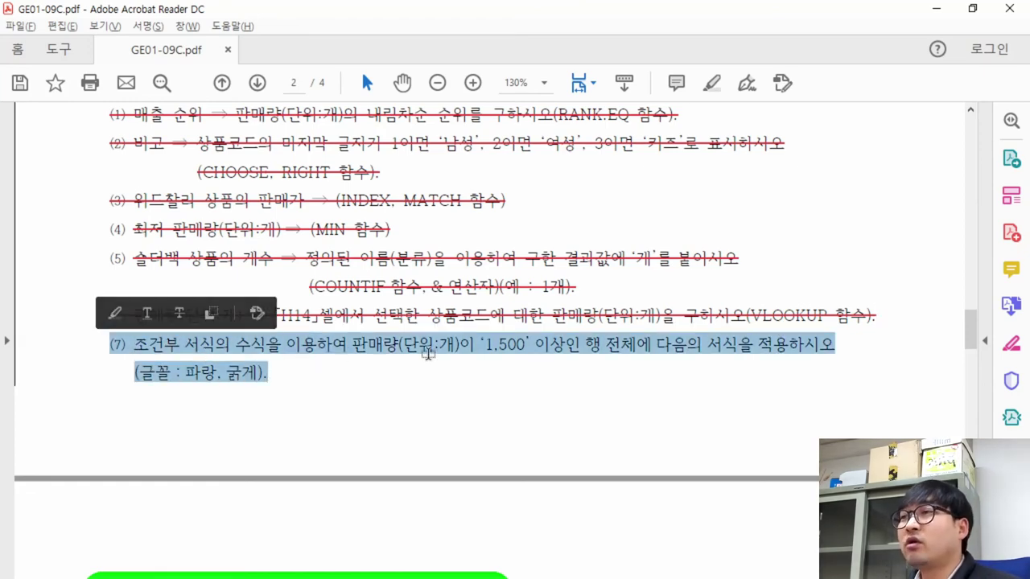
key(alt+Tab)
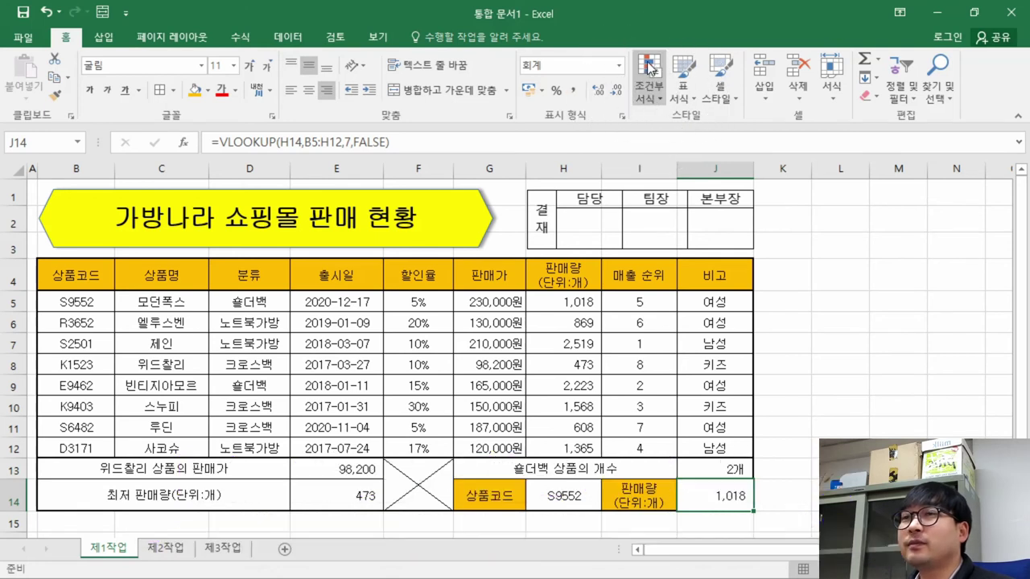
Look across the row 5 product data, switch to the PDF in Acrobat Reader and review the condition 판매량(단위:개) of 1,500 or more
click(180, 324)
click(77, 303)
click(161, 302)
click(250, 303)
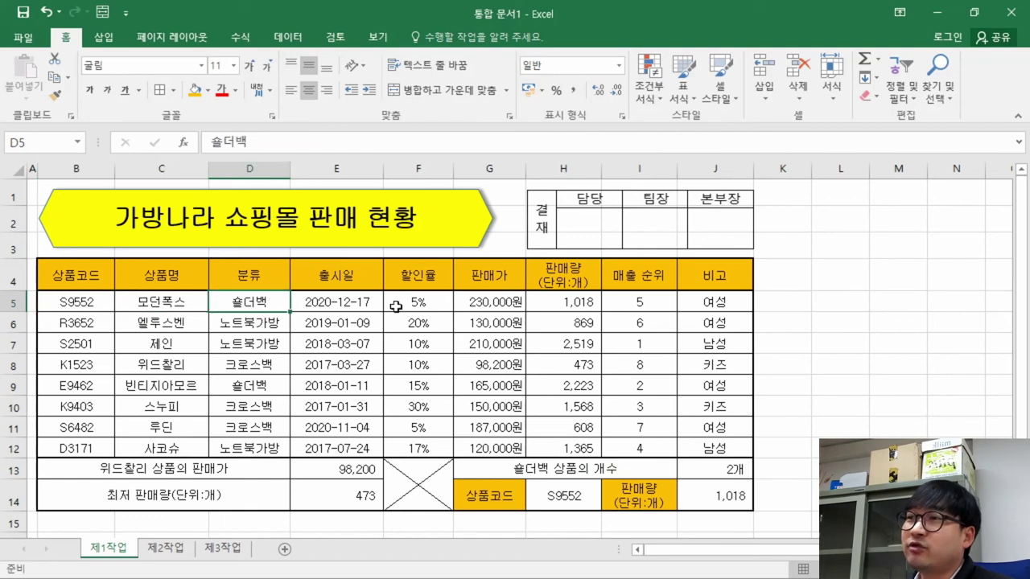
click(418, 302)
click(471, 304)
key(alt+Tab)
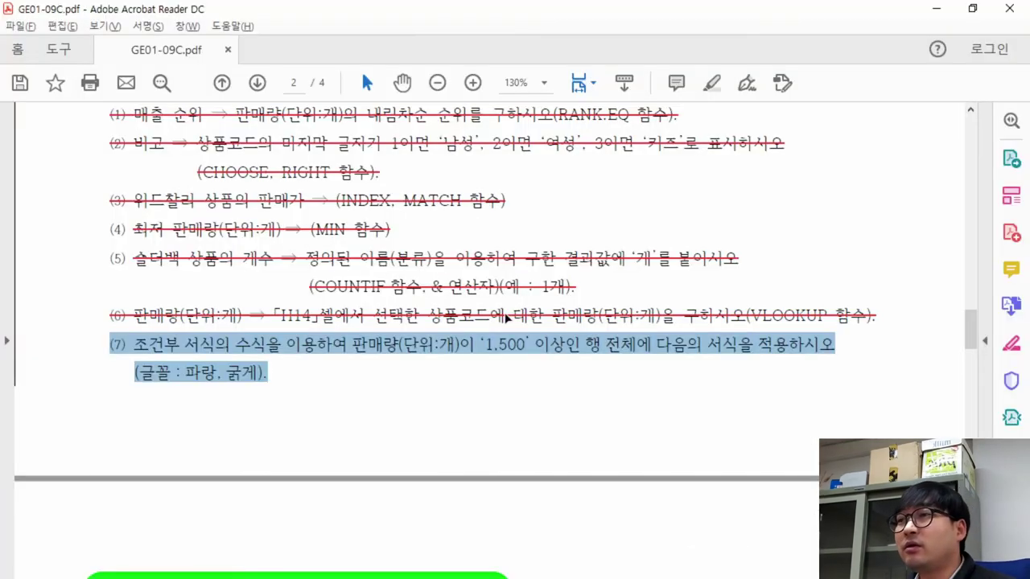
click(358, 346)
drag(355, 346, 559, 343)
Switch to Excel and compare the 판매량 values in the first rows of H5:H12 with the 1,500 threshold
key(alt+Tab)
drag(581, 301, 580, 449)
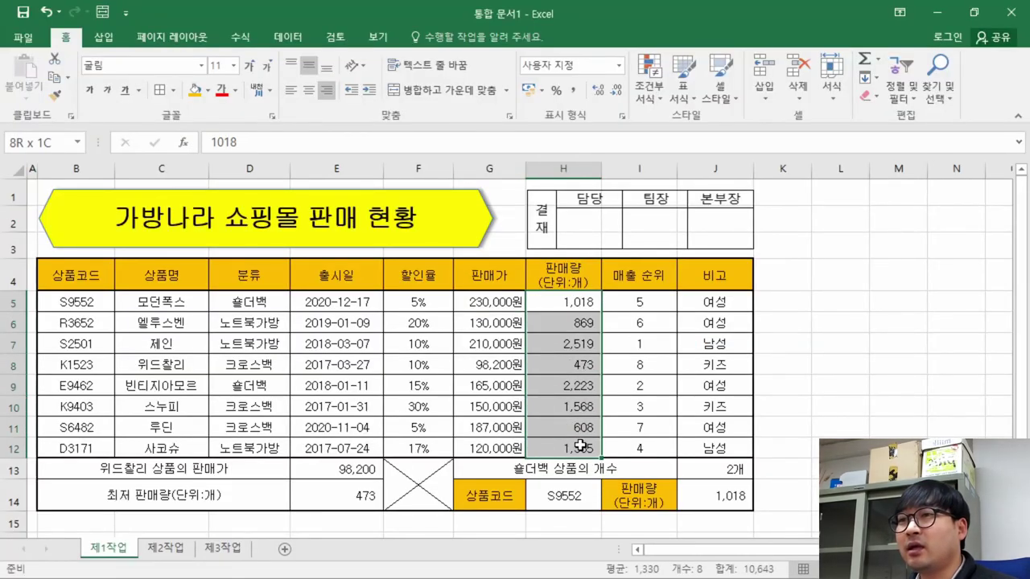
click(581, 325)
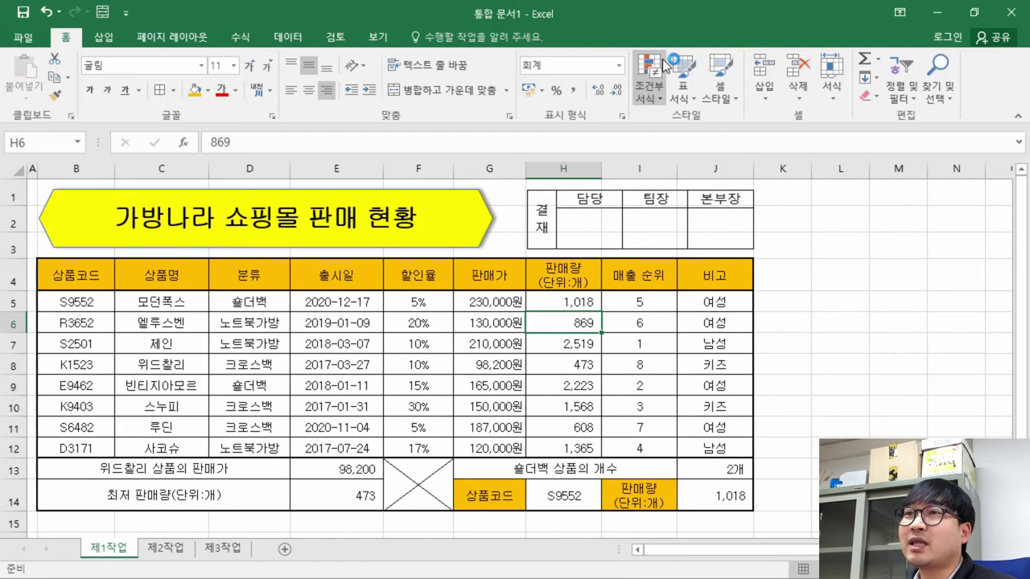
click(581, 295)
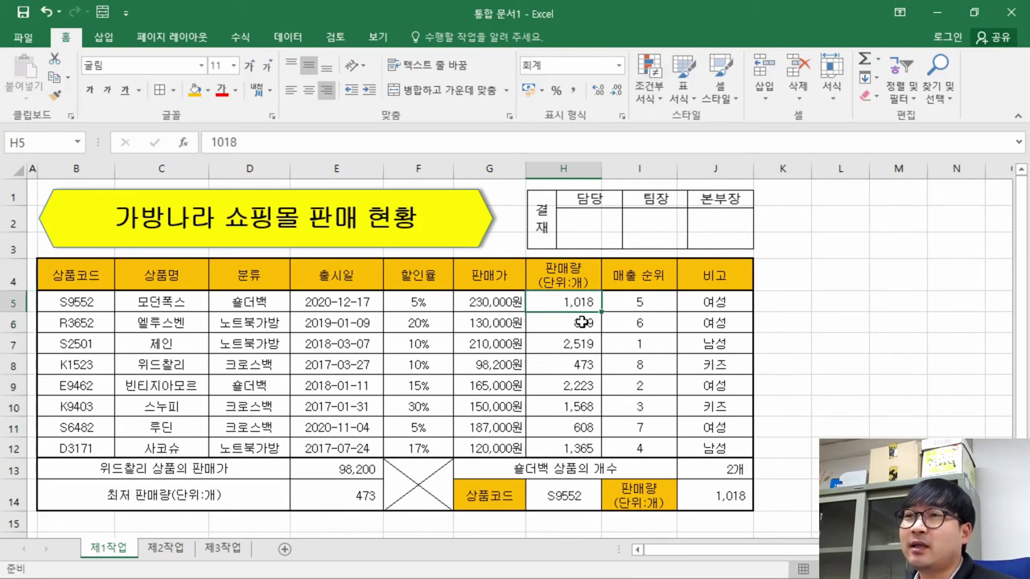
click(581, 322)
click(578, 345)
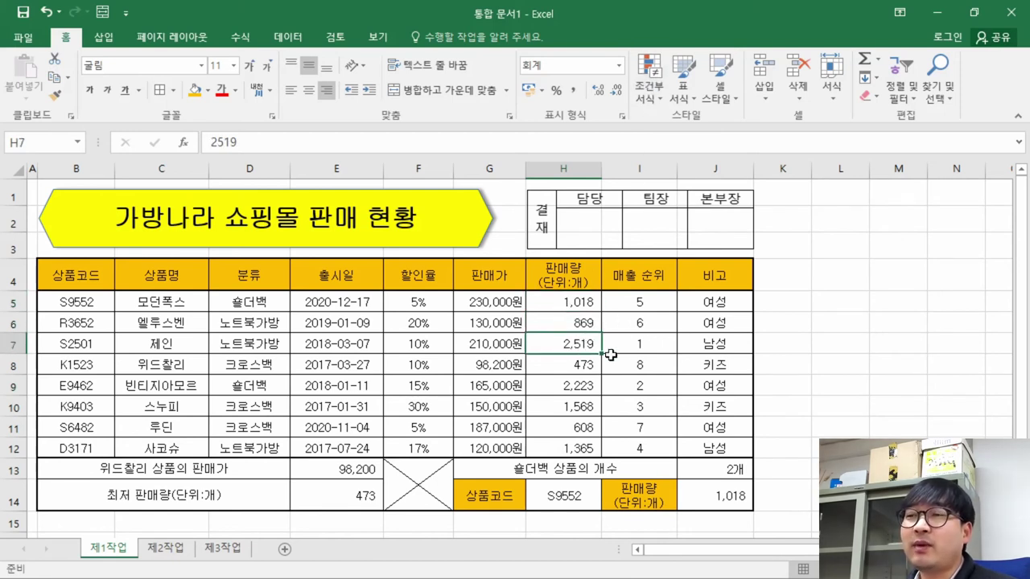
Review the whole-row and formatting requirements in the PDF's instruction (7), relate them to row 7 in Excel
key(alt+Tab)
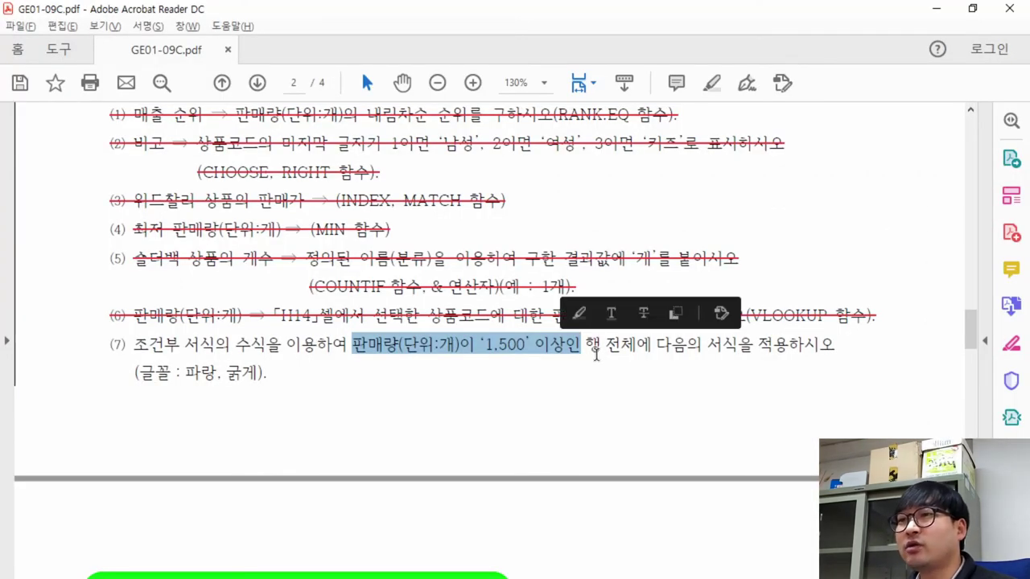
drag(601, 346, 648, 354)
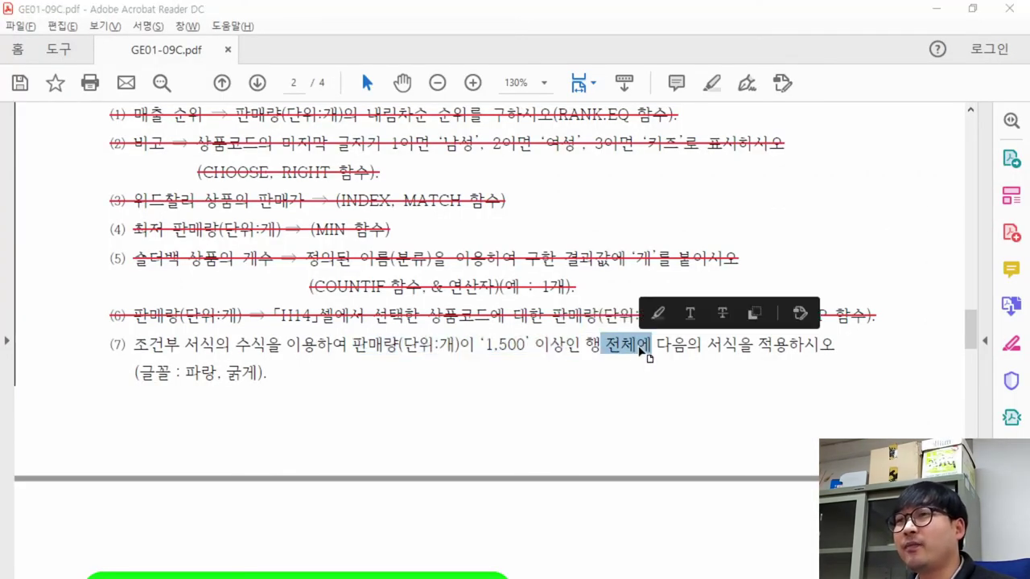
key(alt+Tab)
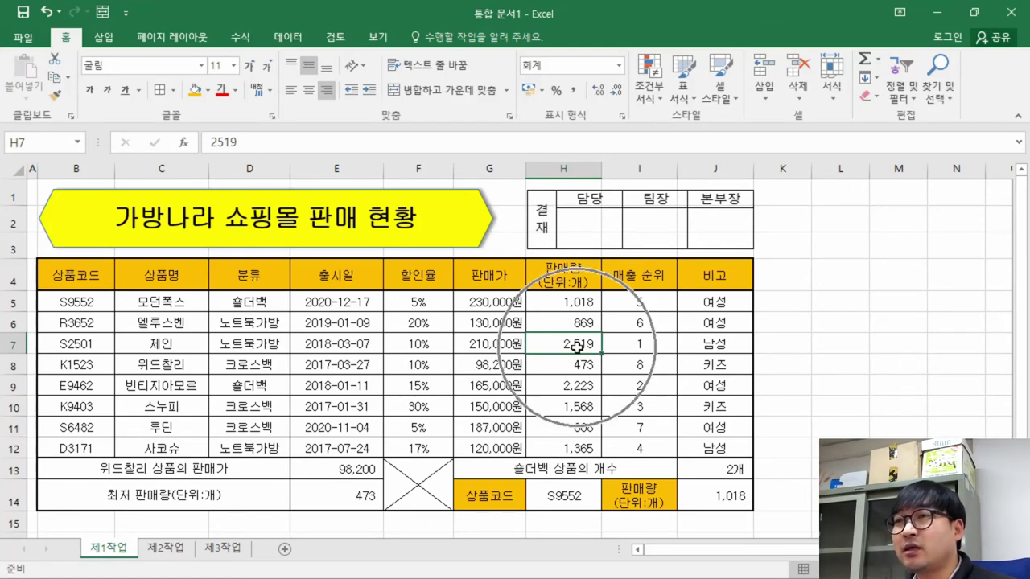
click(15, 344)
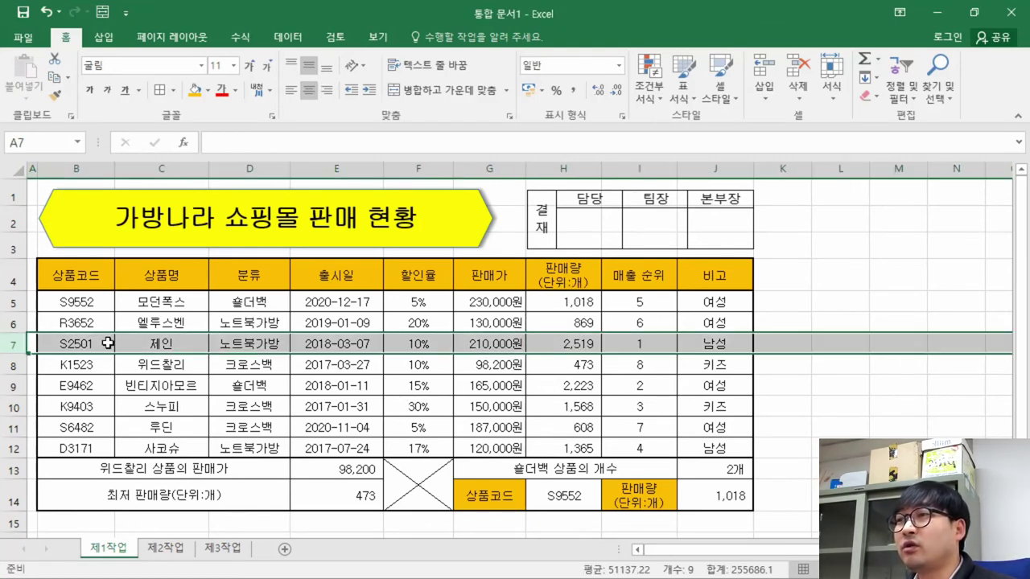
key(alt+Tab)
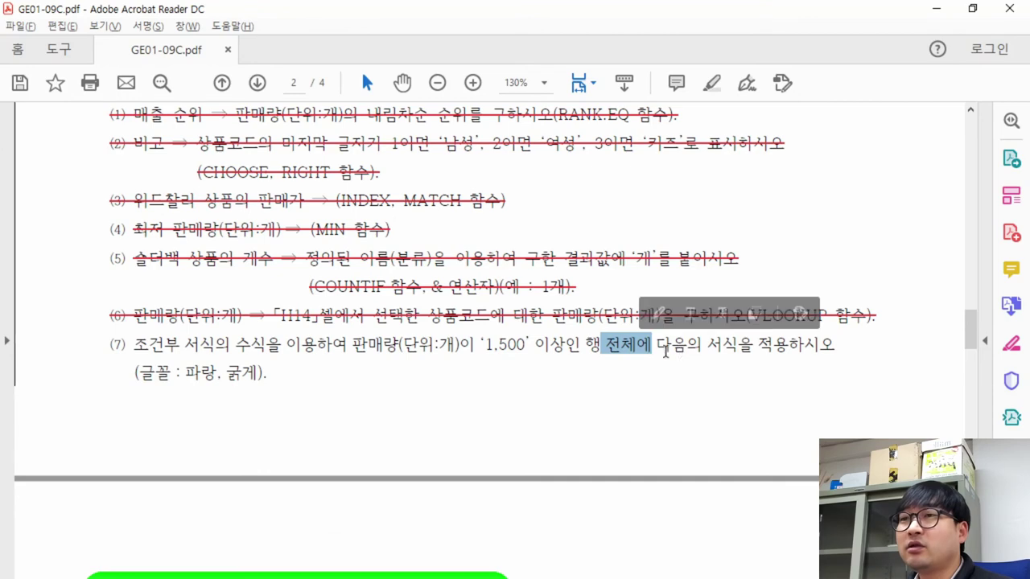
drag(656, 344, 754, 344)
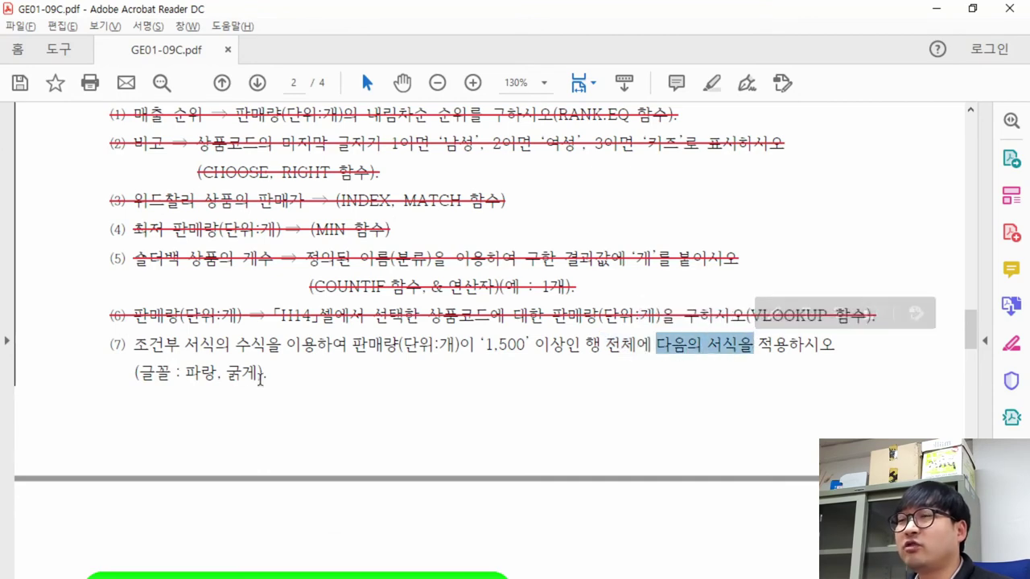
key(alt+Tab)
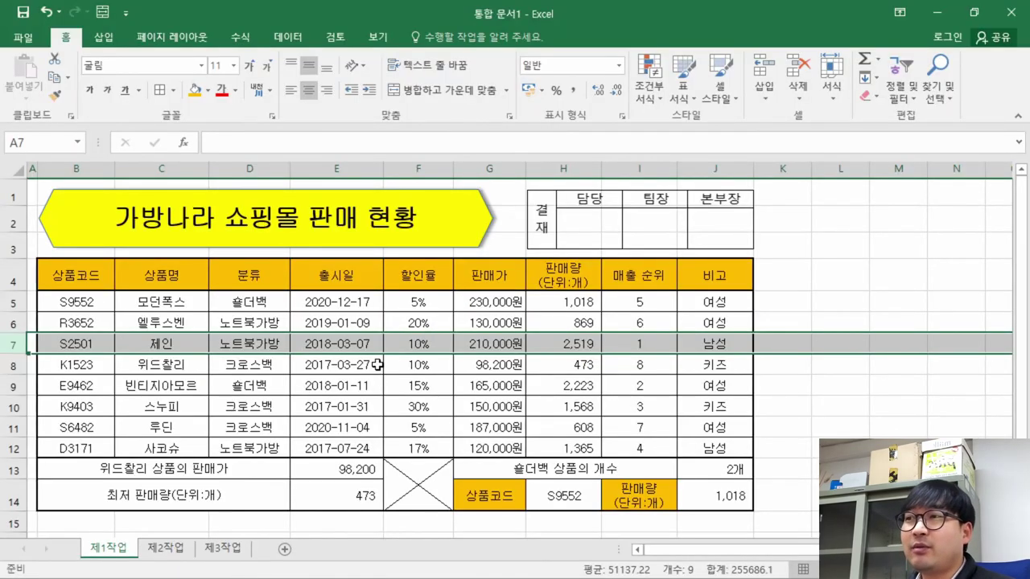
Examine row 7 across B7:J7 and check rows 8 to 10 against the 판매량 condition
drag(44, 343, 697, 343)
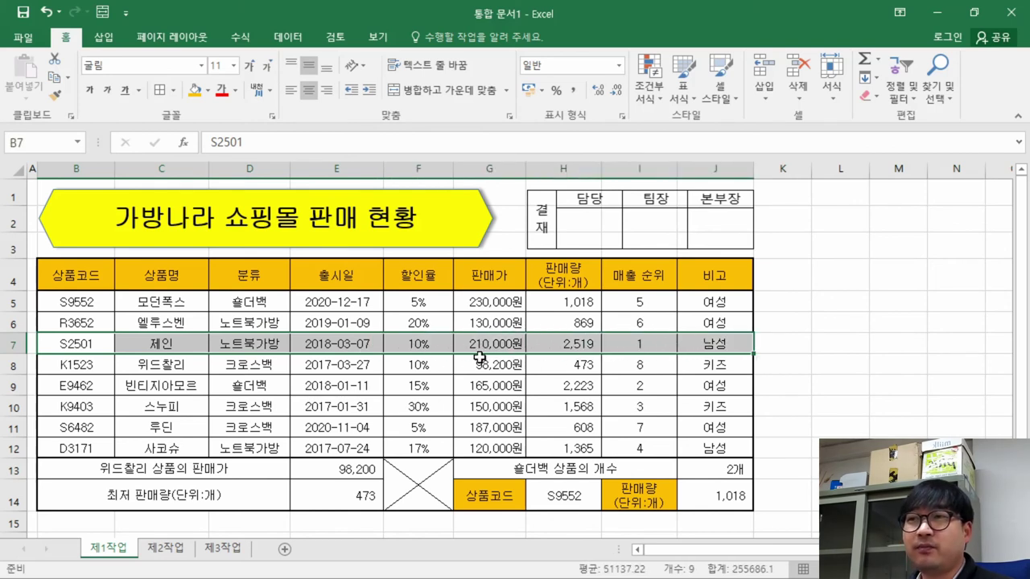
click(564, 364)
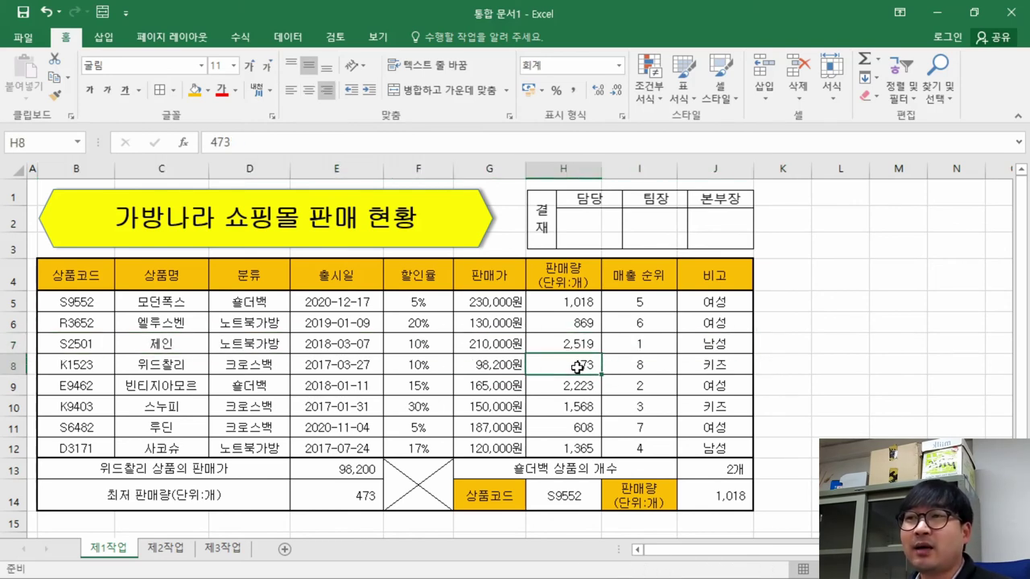
click(584, 385)
drag(684, 386, 76, 407)
click(594, 409)
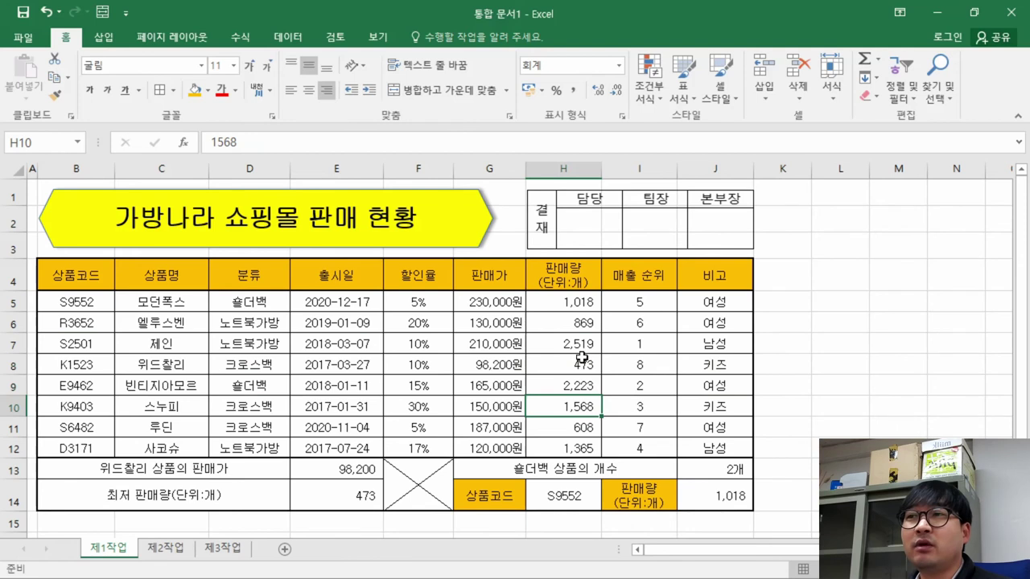
Go through the 판매량 cells from H5 down to H11 and switch to the PDF
click(578, 302)
click(582, 322)
click(586, 344)
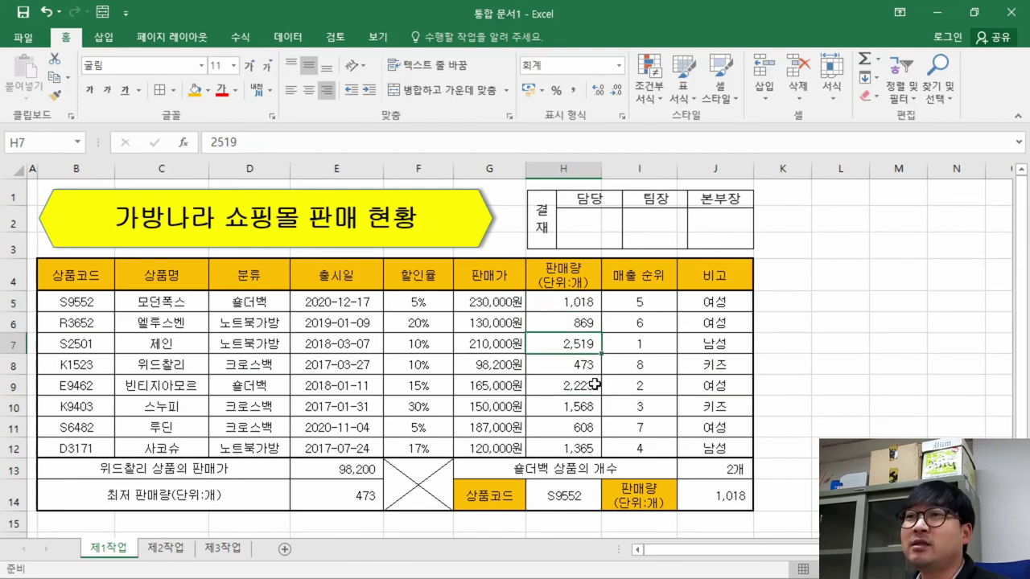
click(589, 385)
click(591, 428)
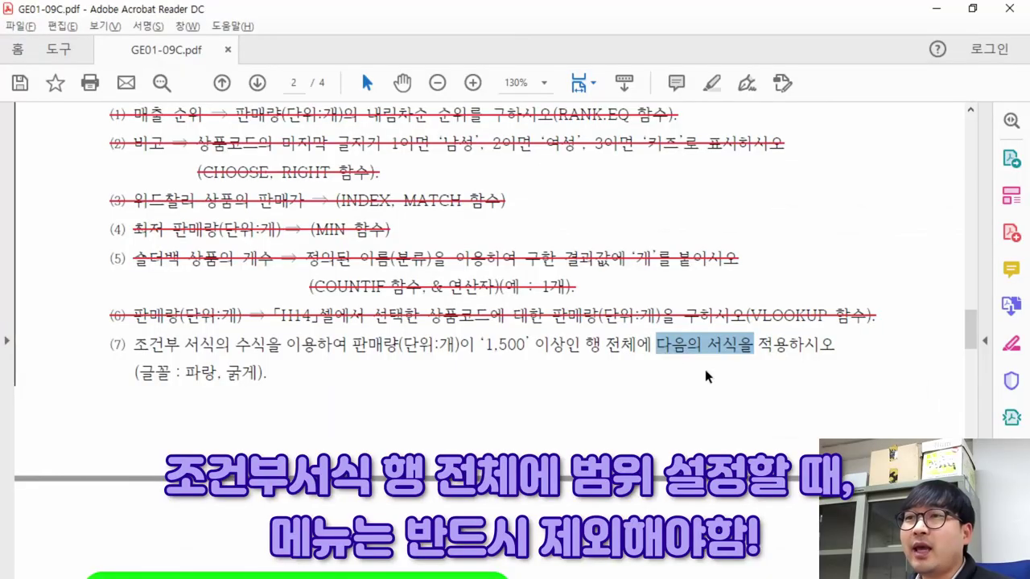
Review the PDF's 행 전체 wording, switch to Excel and compare data rows 5 to 12 with the header row 4
drag(575, 345, 650, 346)
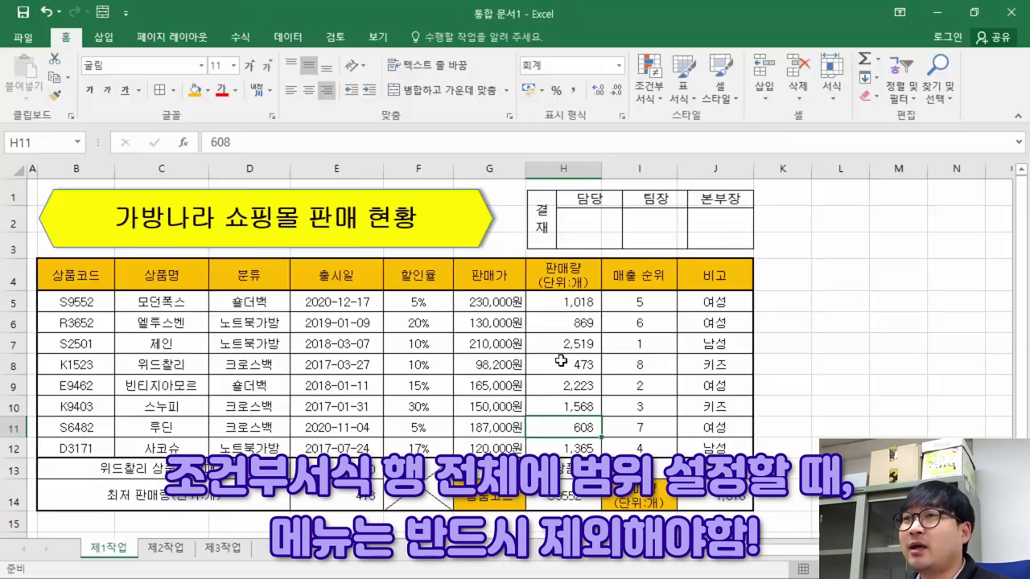
drag(10, 305, 10, 448)
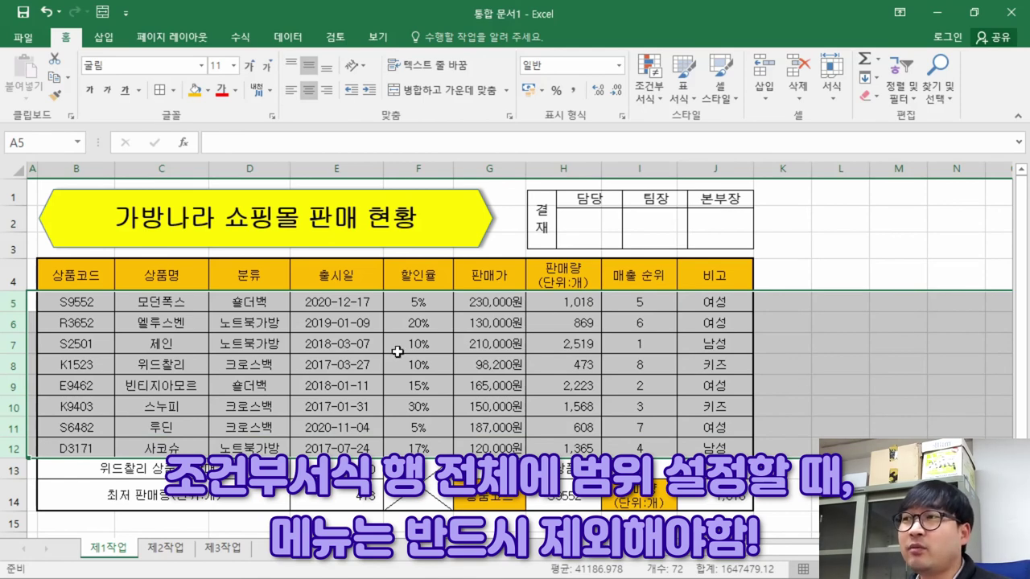
drag(738, 447, 80, 308)
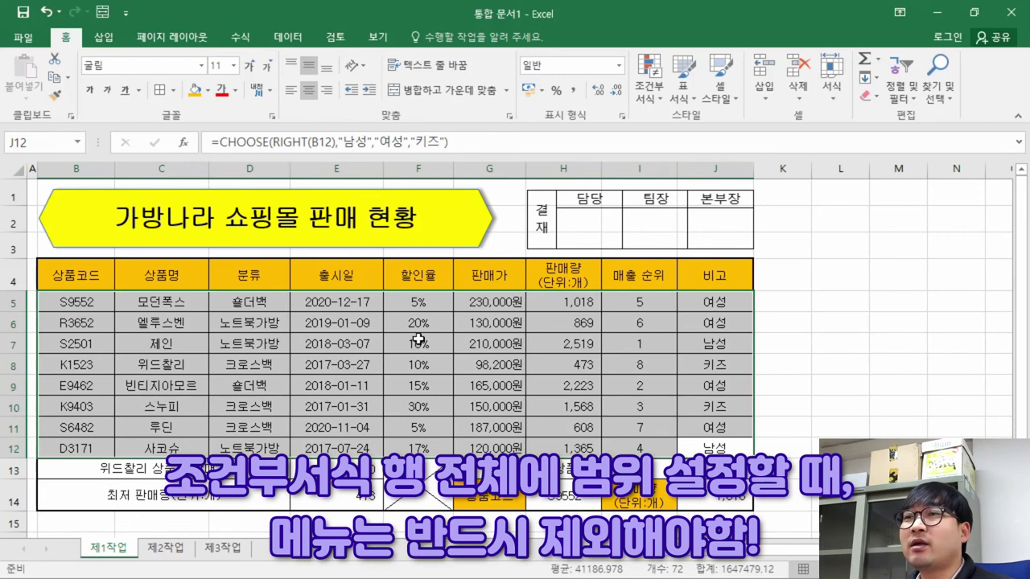
drag(48, 264, 434, 273)
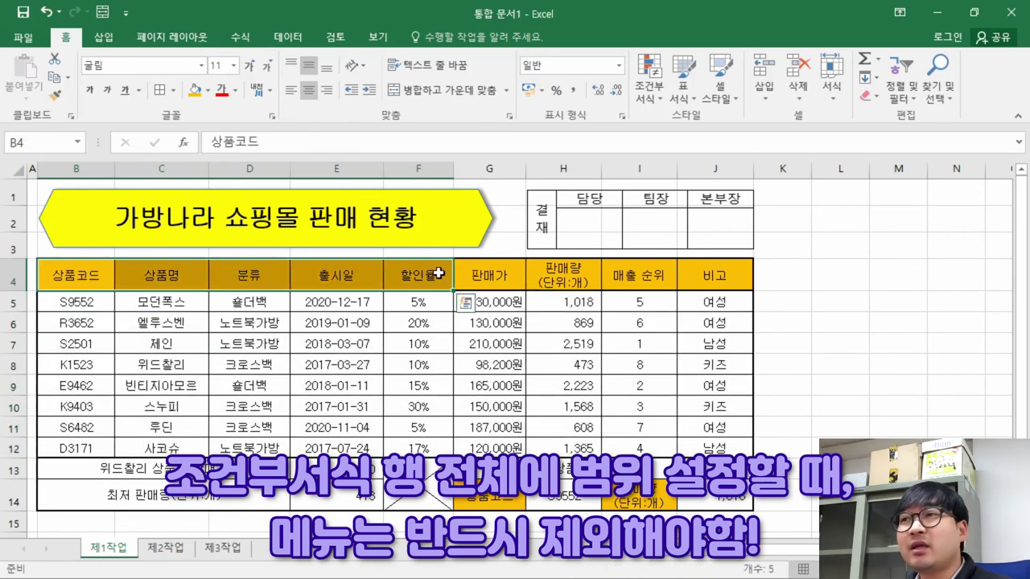
click(580, 303)
click(574, 282)
click(571, 302)
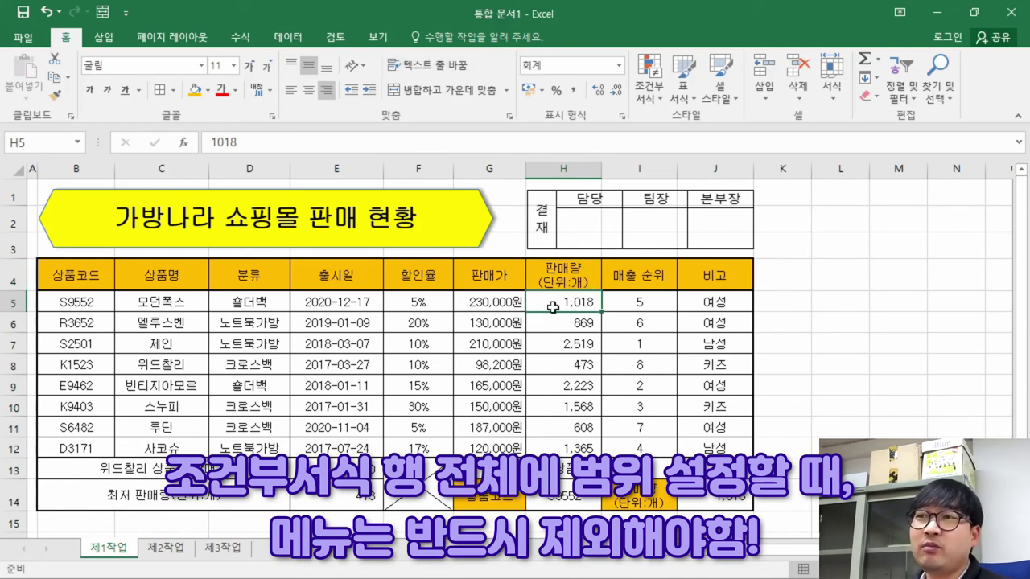
Select the data range B5:J12 without the header row and start a new conditional formatting rule
drag(85, 297, 696, 440)
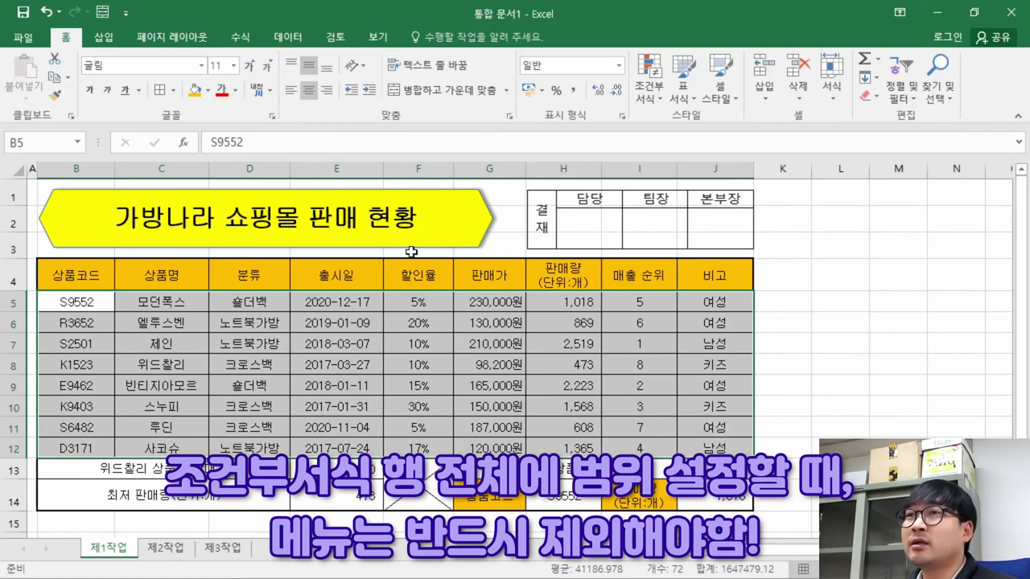
click(648, 72)
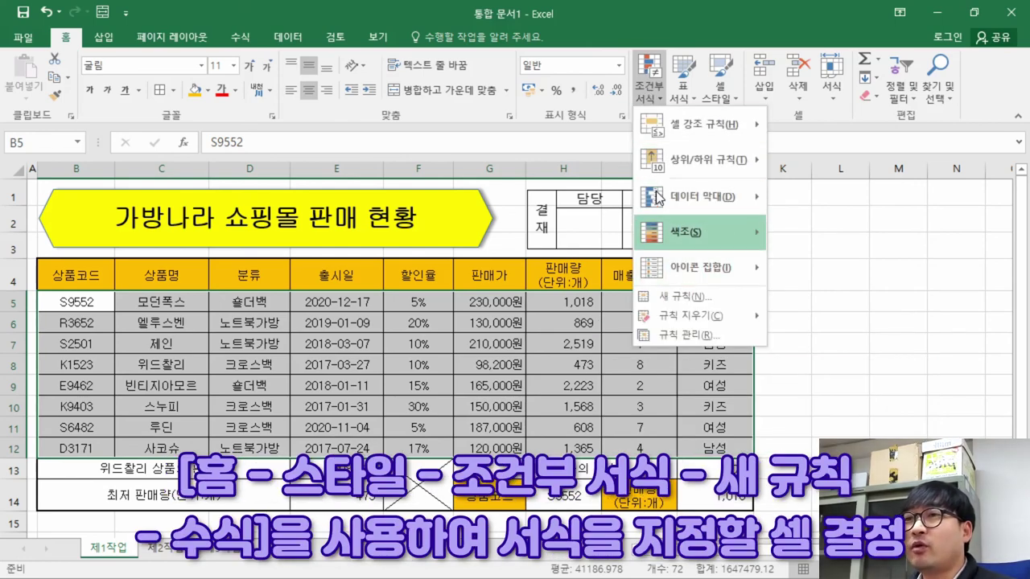
click(667, 297)
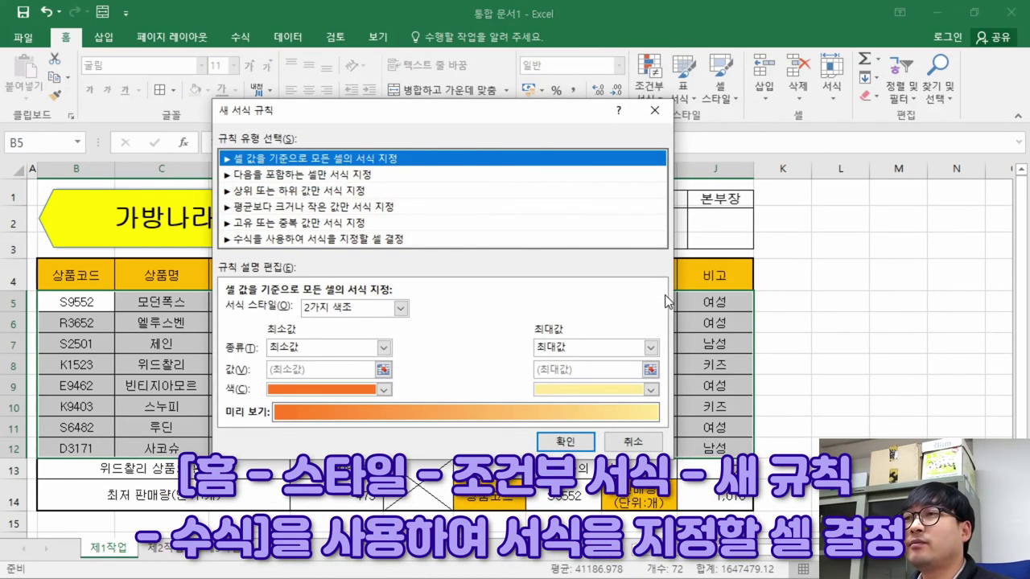
Check the formula requirement in the PDF, return to Excel and choose the rule type 수식을 사용하여 서식을 지정할 셀 결정
key(alt+Tab)
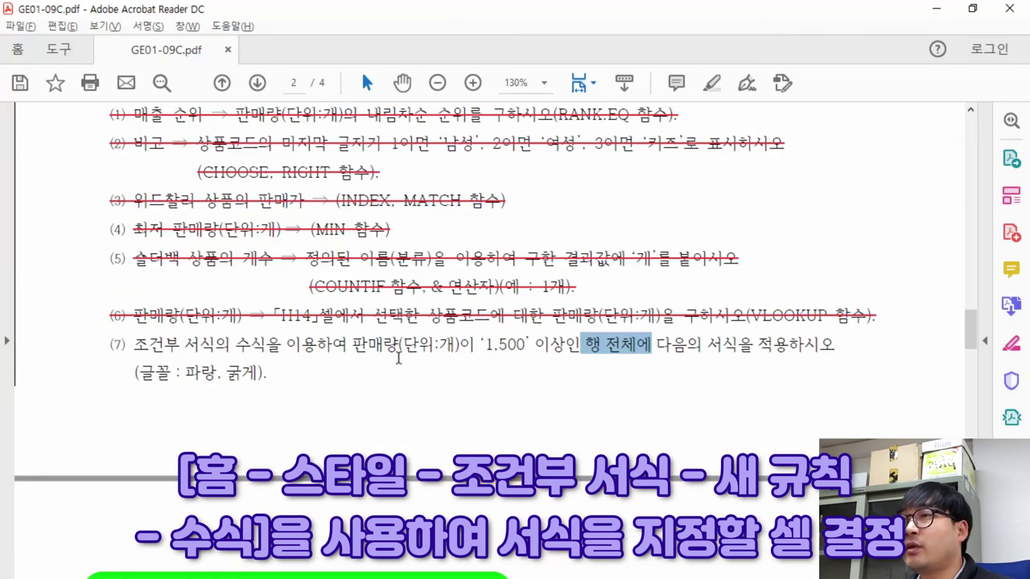
drag(233, 346, 347, 346)
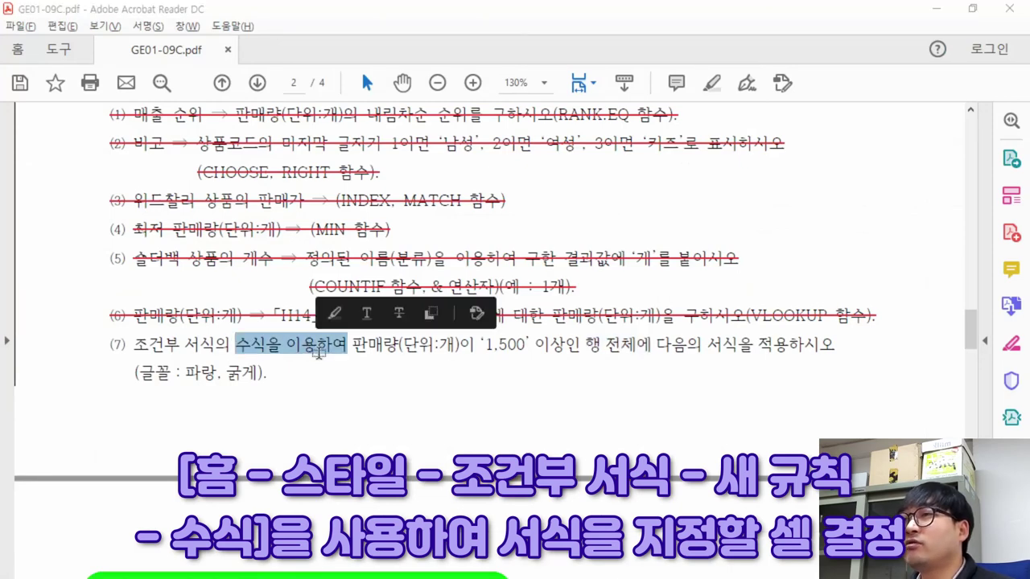
key(alt+Tab)
click(246, 239)
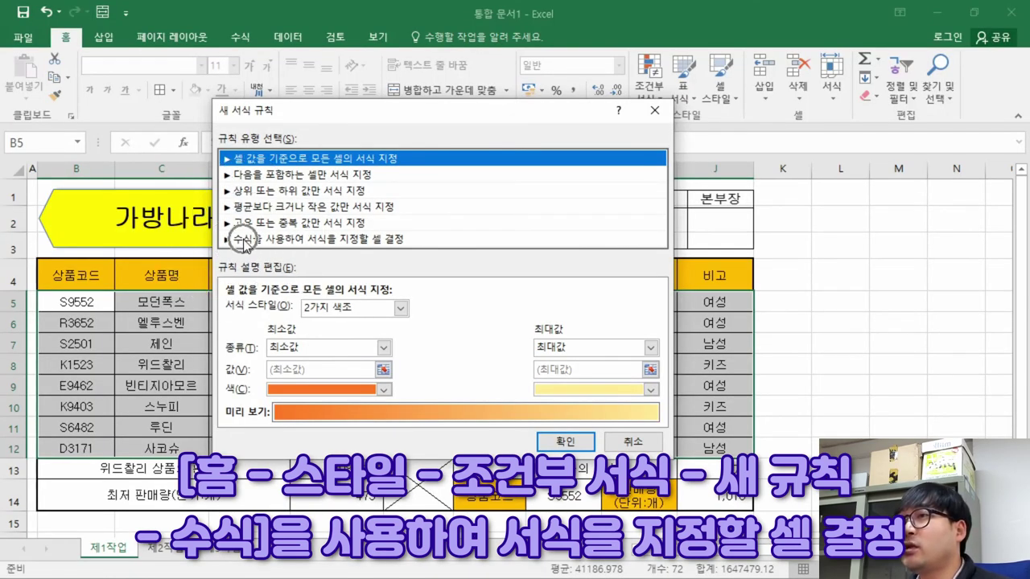
Activate the rule's formula field, move the dialog clear of the 판매량 column and check the '1,500' 이상 condition in the PDF
click(281, 314)
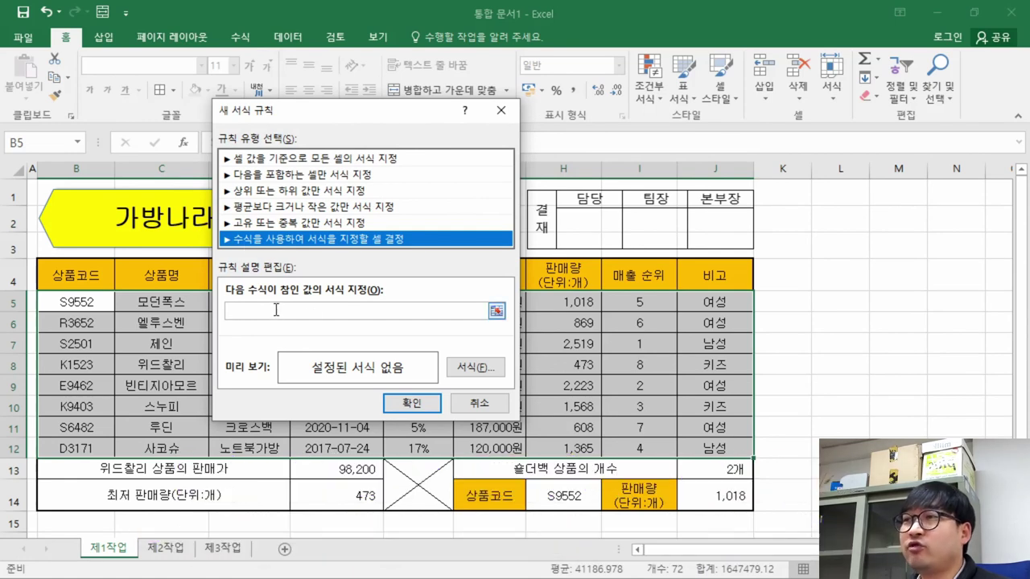
click(265, 310)
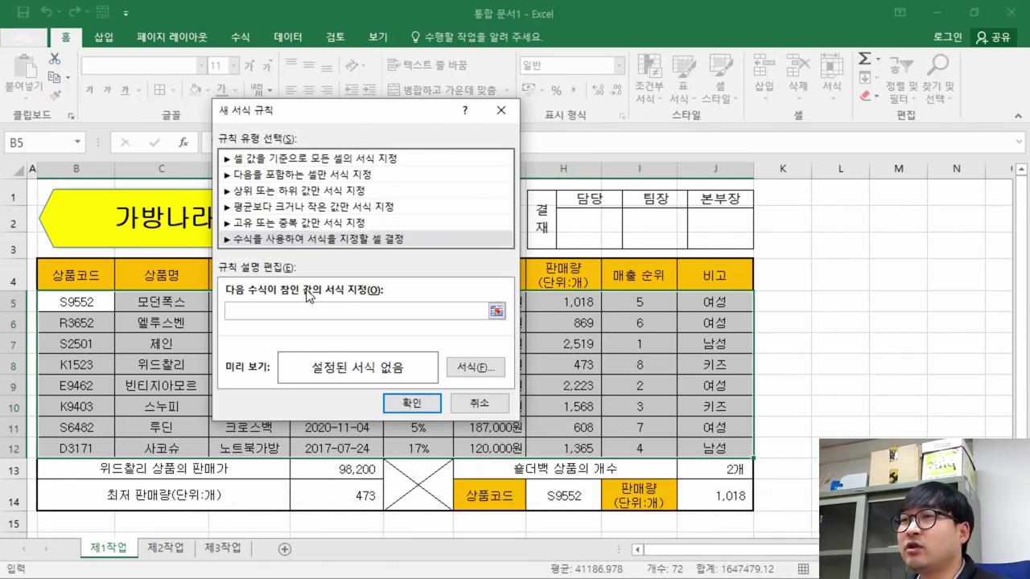
drag(378, 111, 280, 114)
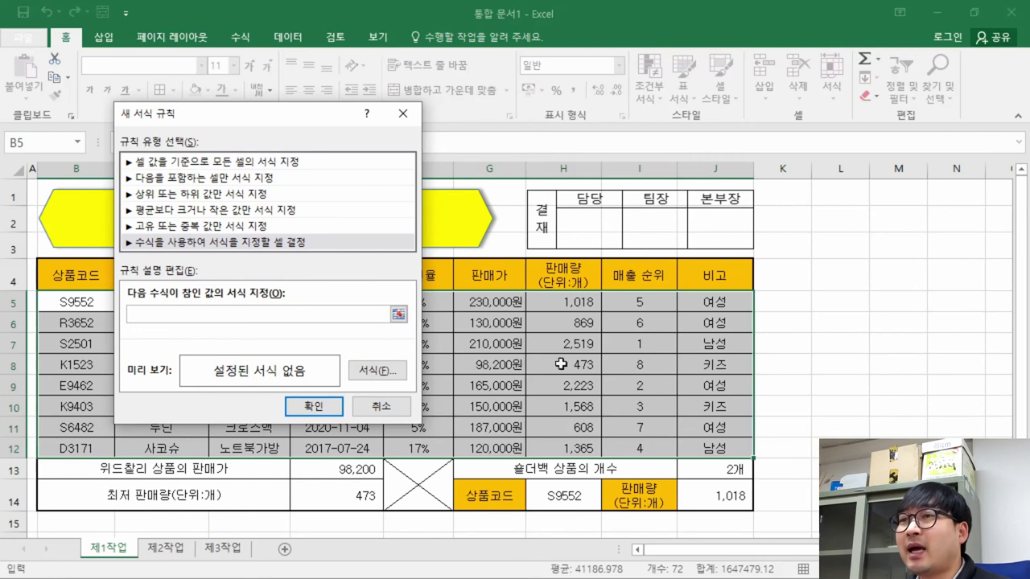
key(alt+Tab)
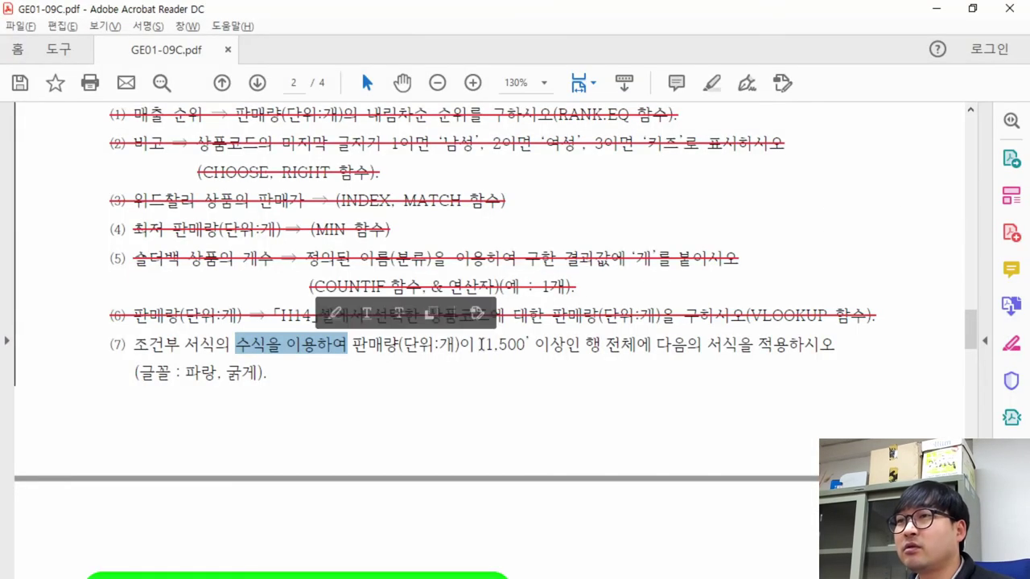
drag(352, 345, 570, 444)
key(alt+Tab)
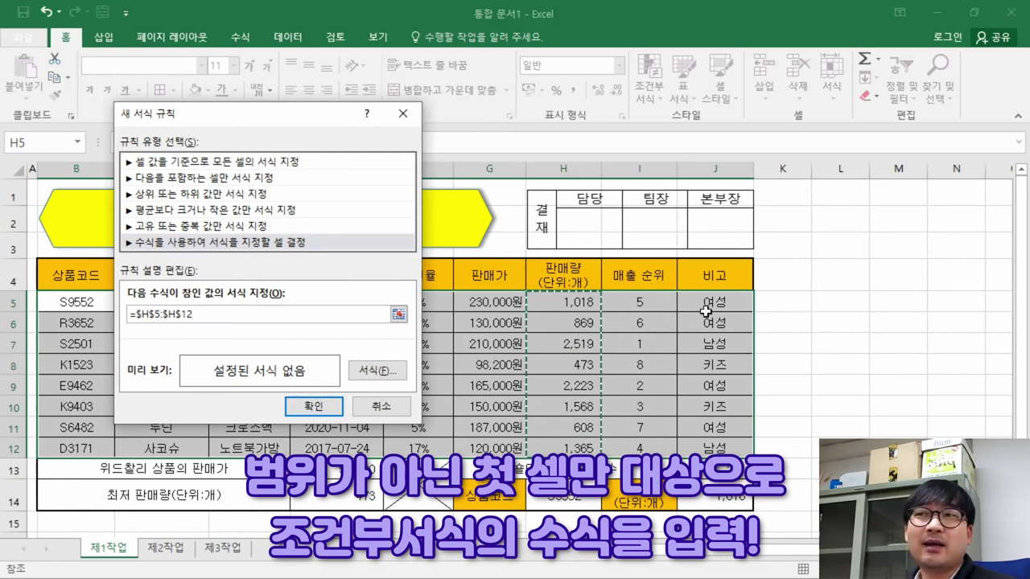
Replace the =$H$5:$H$12 range in the rule formula with only the first 판매량 cell, H5
drag(201, 315, 129, 314)
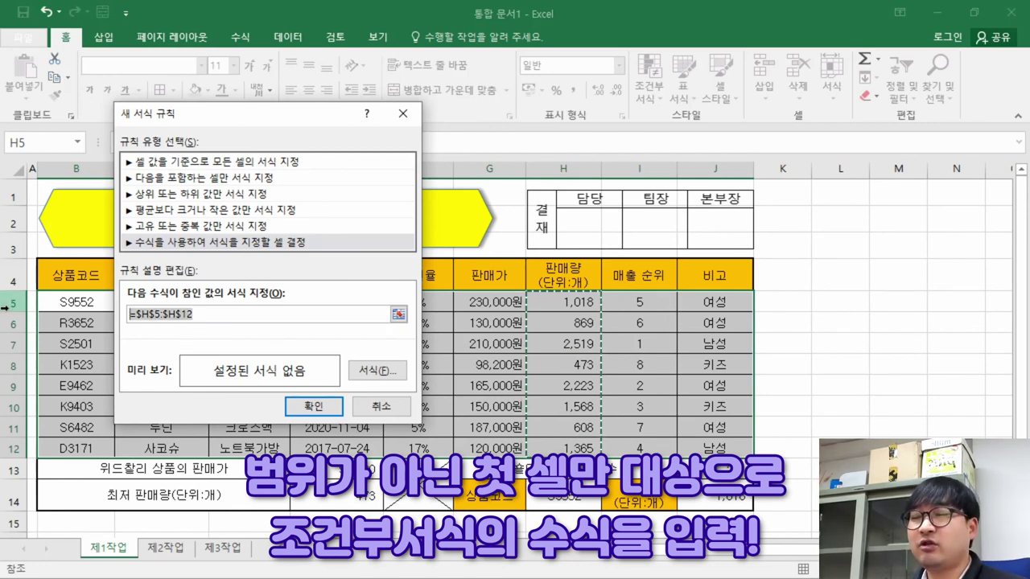
key(BackSpace)
click(565, 299)
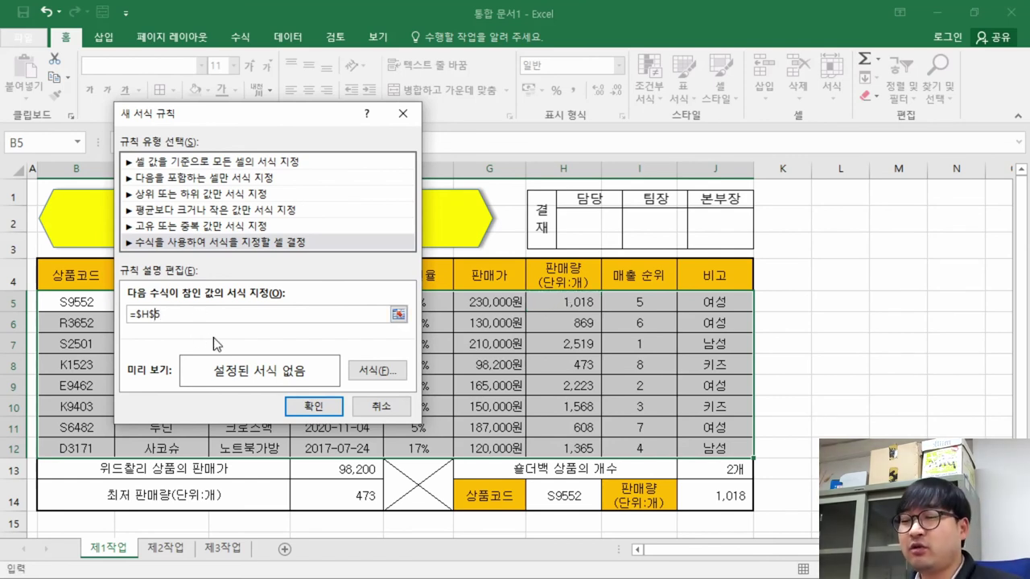
Change the H5 reference in the rule formula to =$H5, with an absolute column and a relative row
key(BackSpace)
key(BackSpace)
text(+)
key(Left)
key(F4)
key(F4)
key(BackSpace)
key(BackSpace)
key(BackSpace)
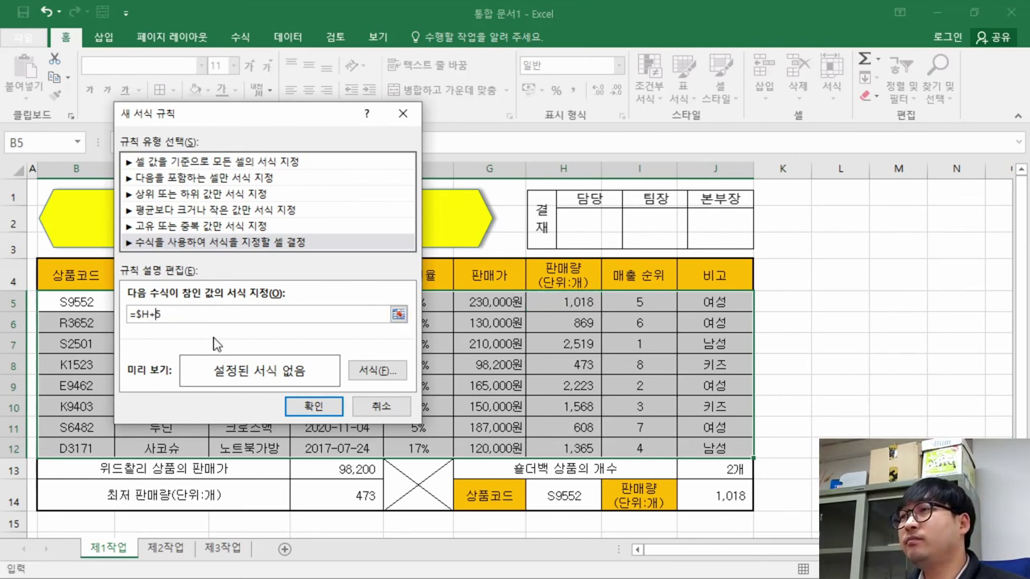
key(F4)
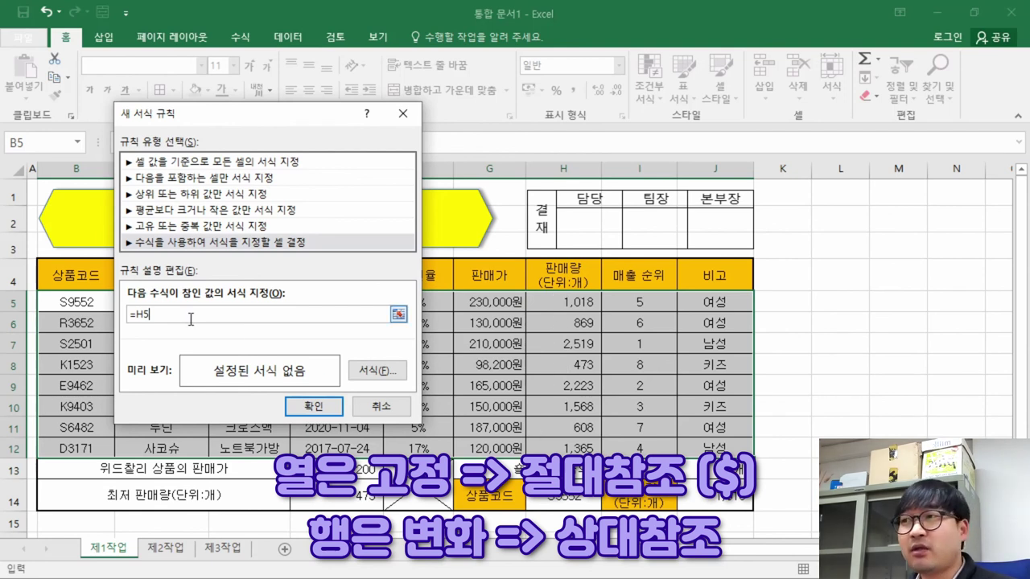
click(135, 315)
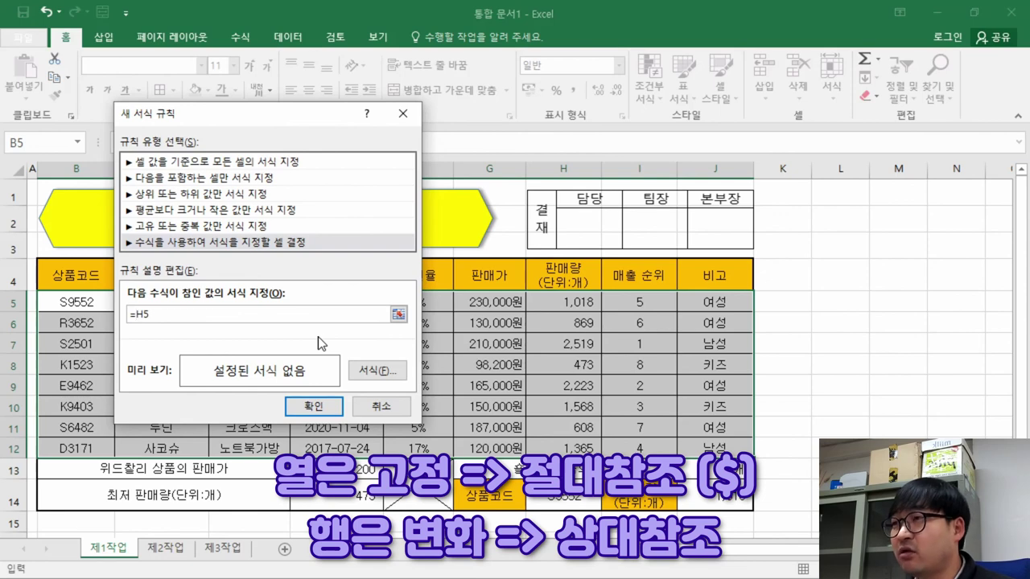
text($)
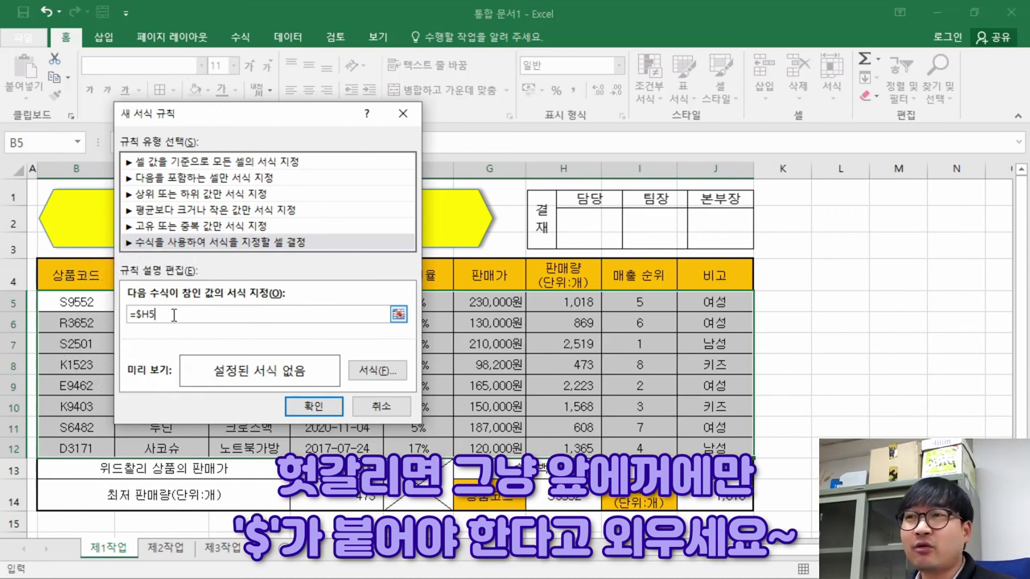
Complete the rule formula as =$H5>=1500, checking the threshold against instruction (7) in the PDF
key(alt+Tab)
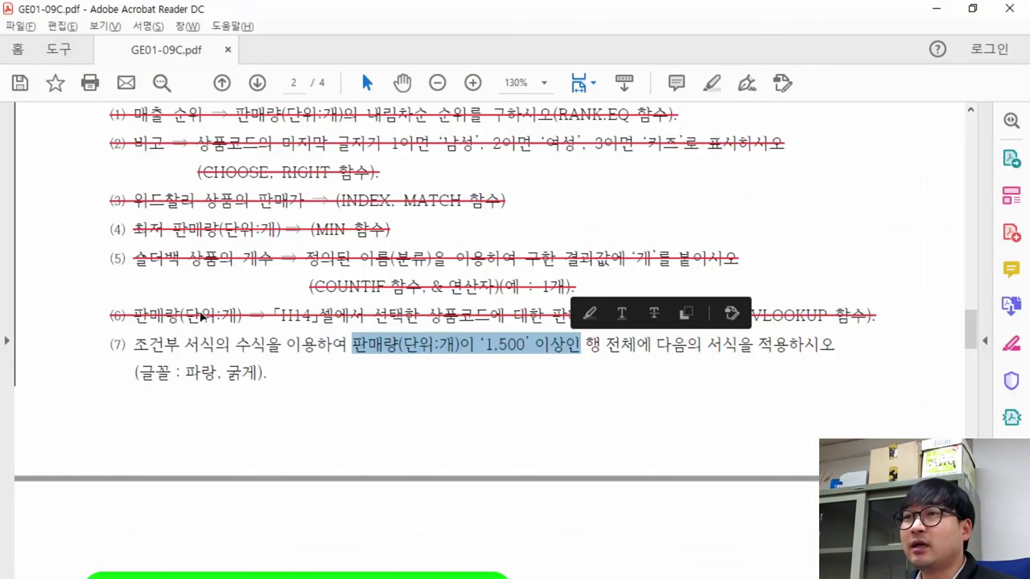
key(alt+Tab)
text(>=1500)
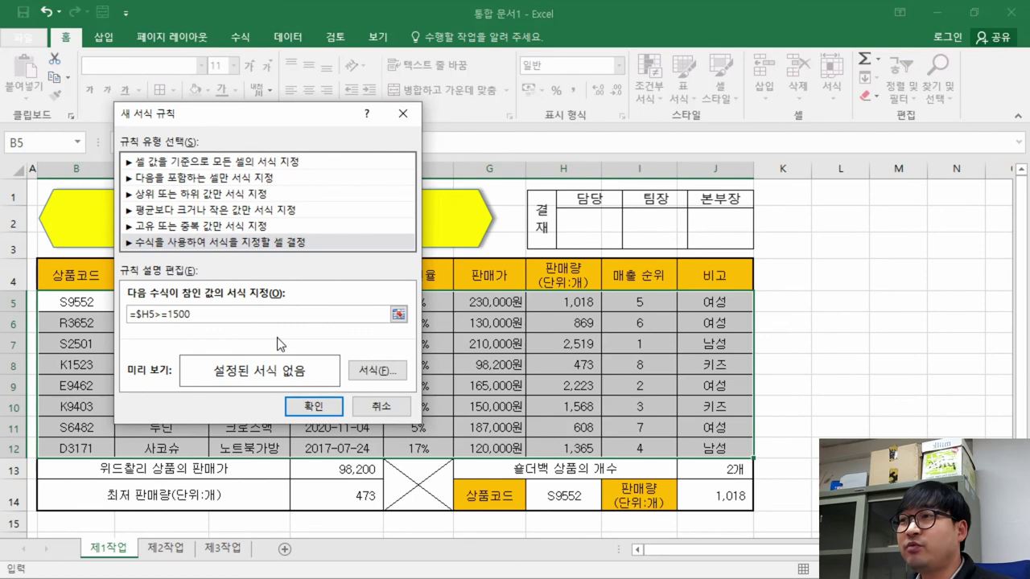
key(alt+Tab)
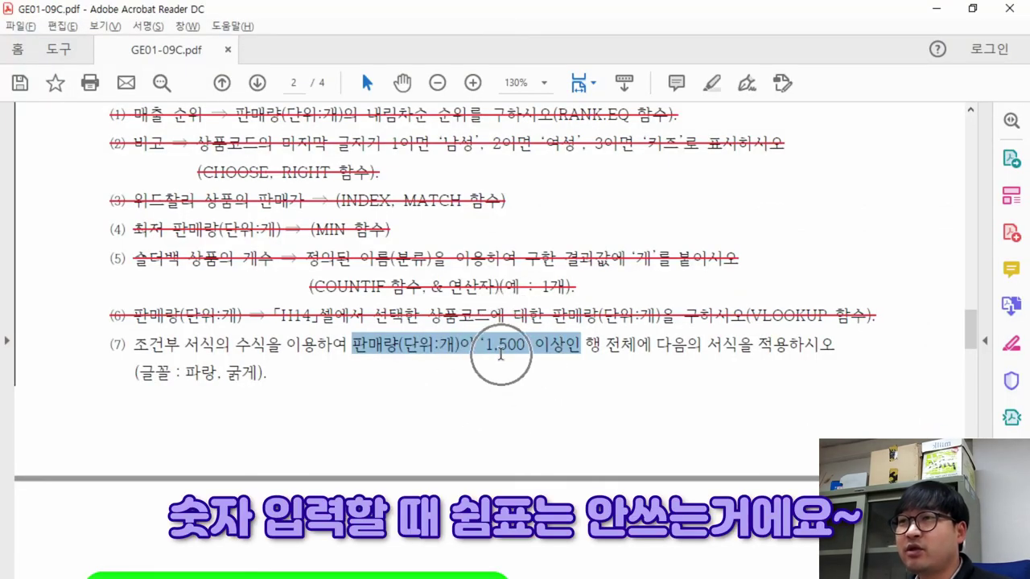
key(alt+Tab)
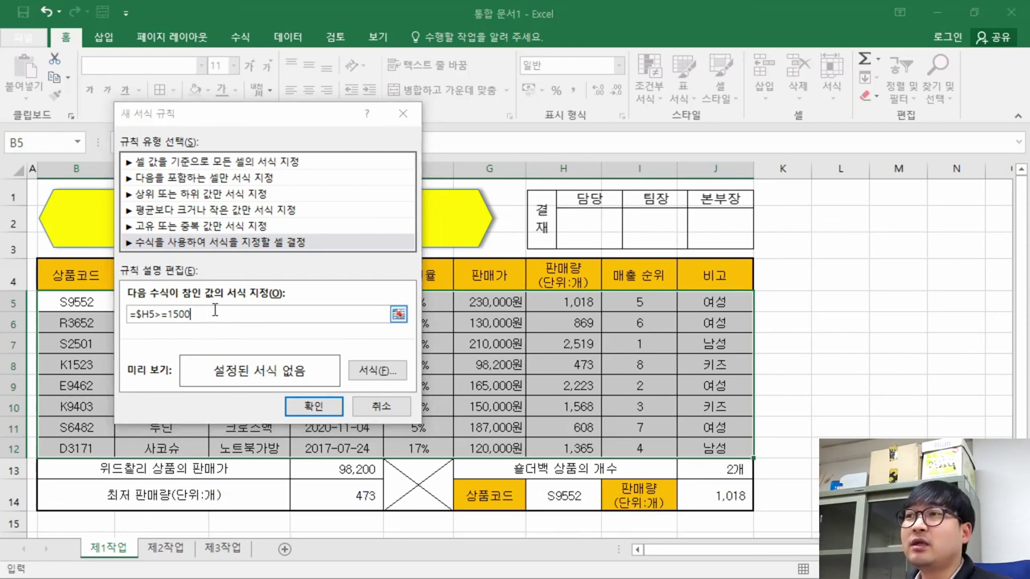
Following the PDF's font requirement, give the rule the standard 파랑 font colour and 굵게 style, and apply it to the data rows
key(alt+Tab)
drag(587, 346, 835, 346)
drag(186, 373, 258, 373)
key(alt+Tab)
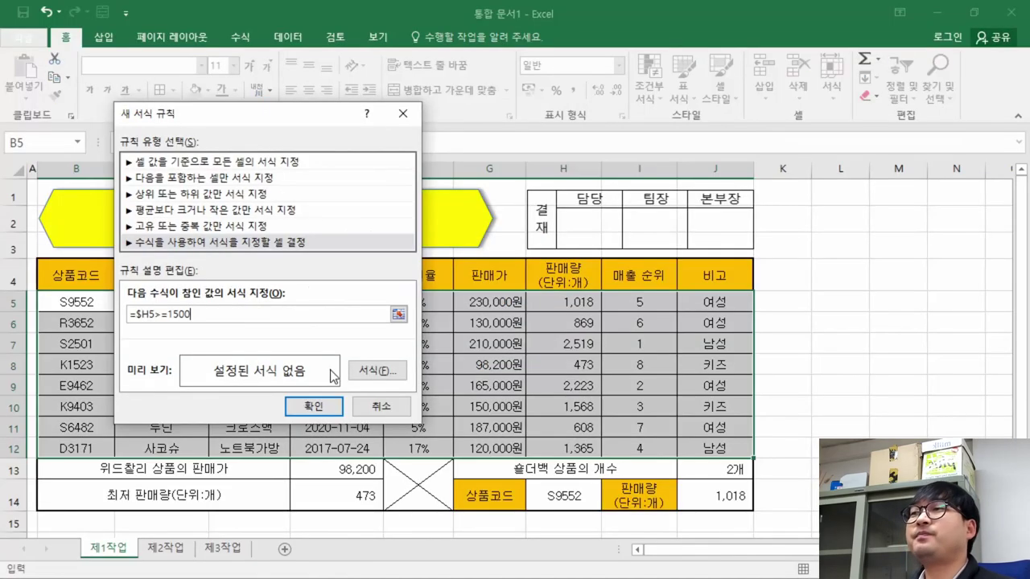
click(375, 374)
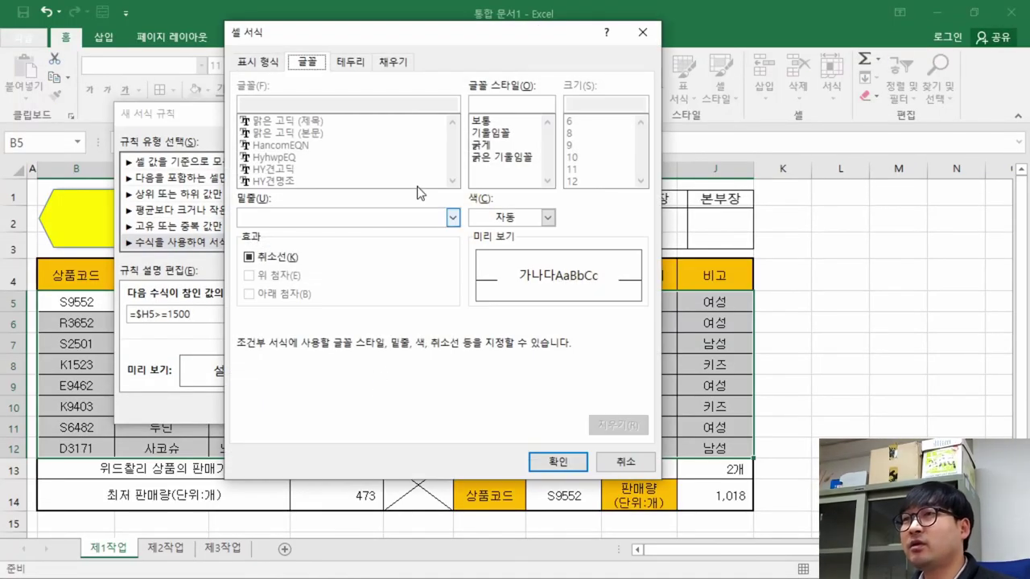
click(547, 218)
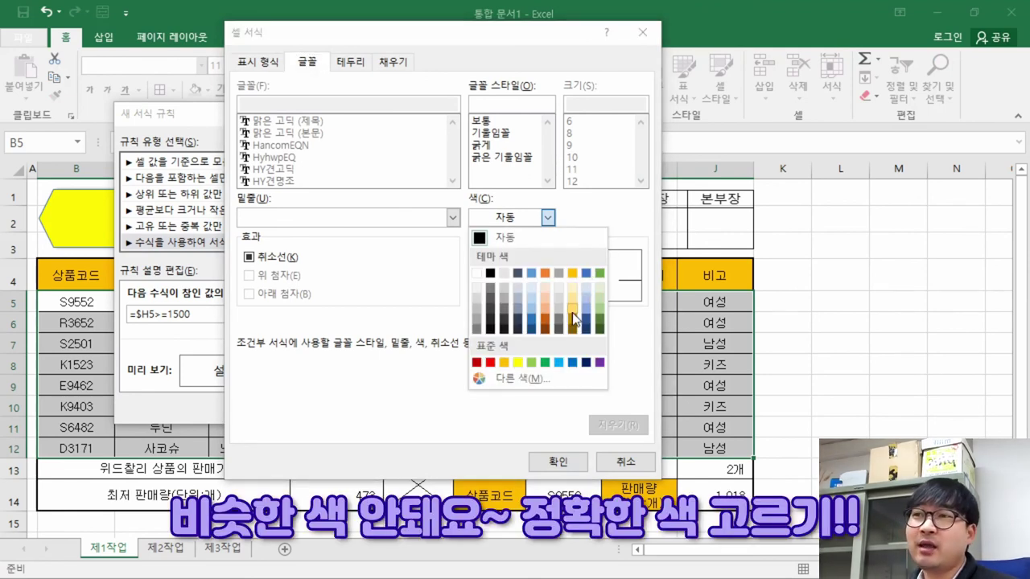
click(573, 363)
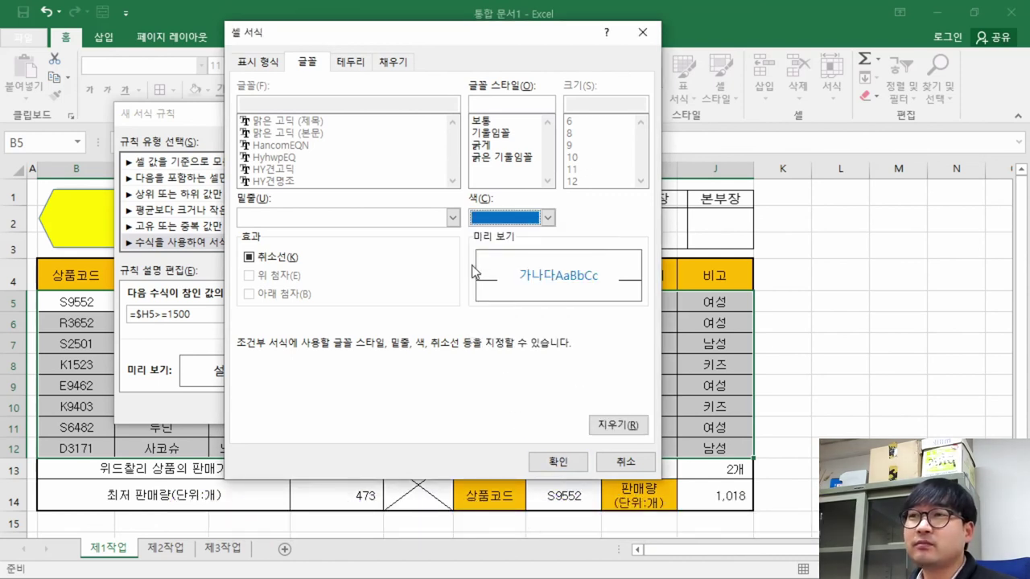
click(492, 145)
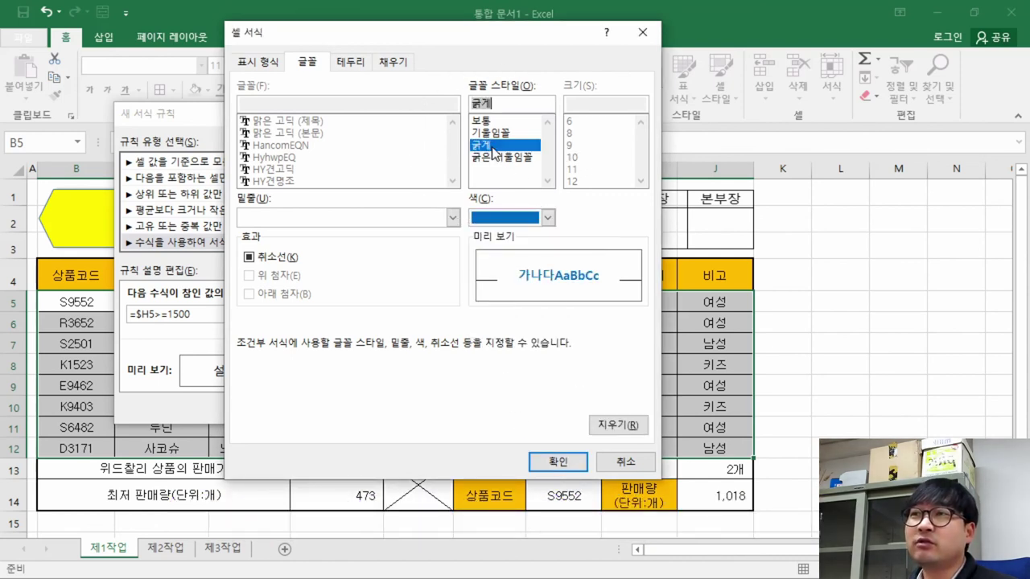
click(557, 462)
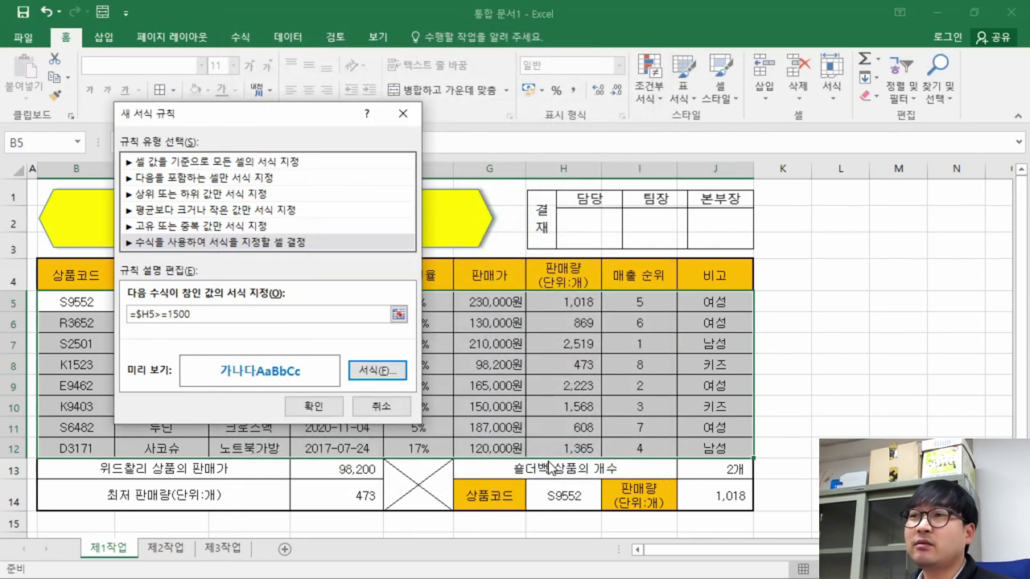
click(314, 407)
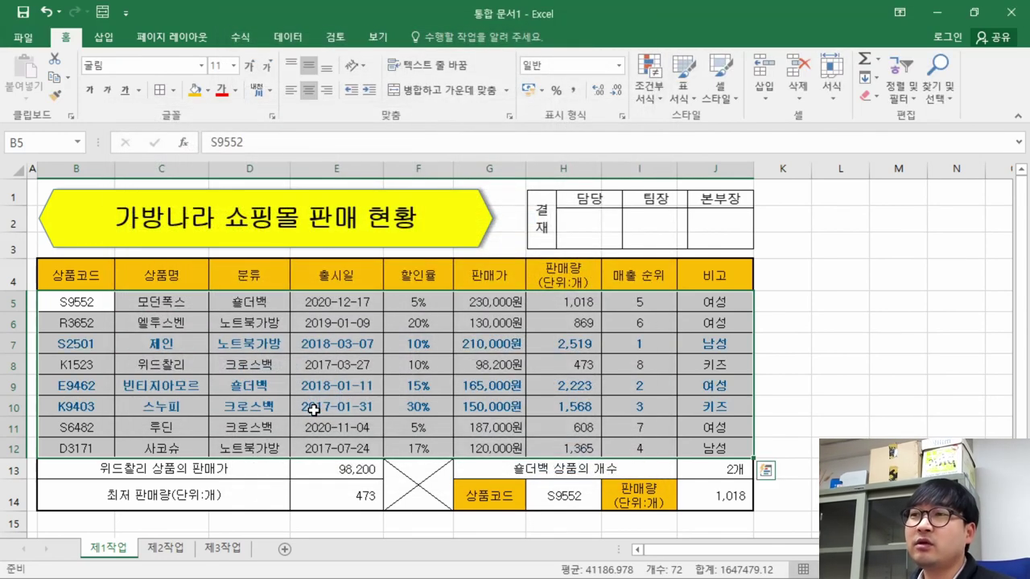
Check the 판매량 values in H7, H9 and H10 against the 1,500 condition
click(585, 348)
click(592, 389)
click(586, 404)
click(591, 386)
click(586, 347)
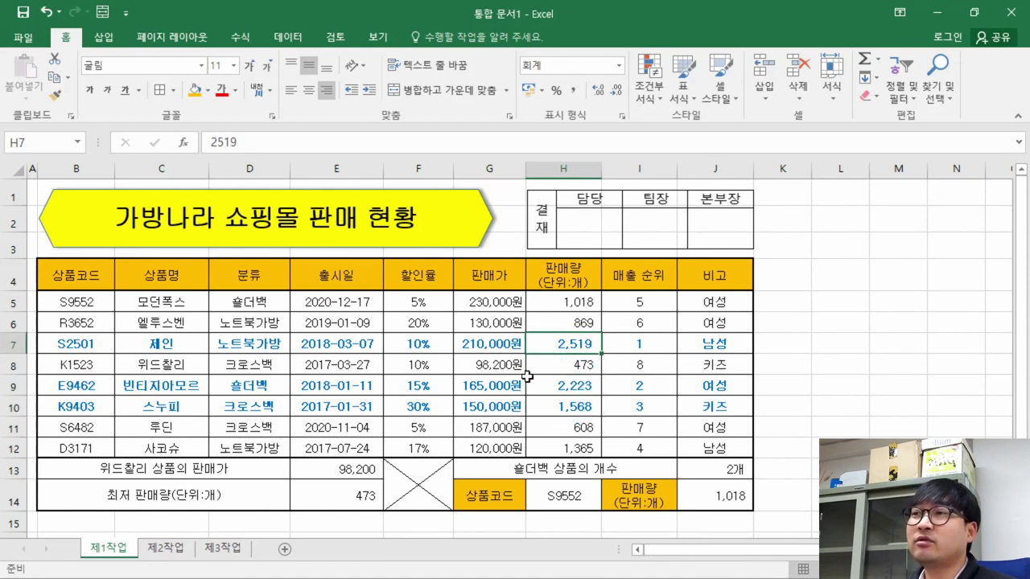
Switch to the PDF and strike through instruction (7), including its font line
key(alt+Tab)
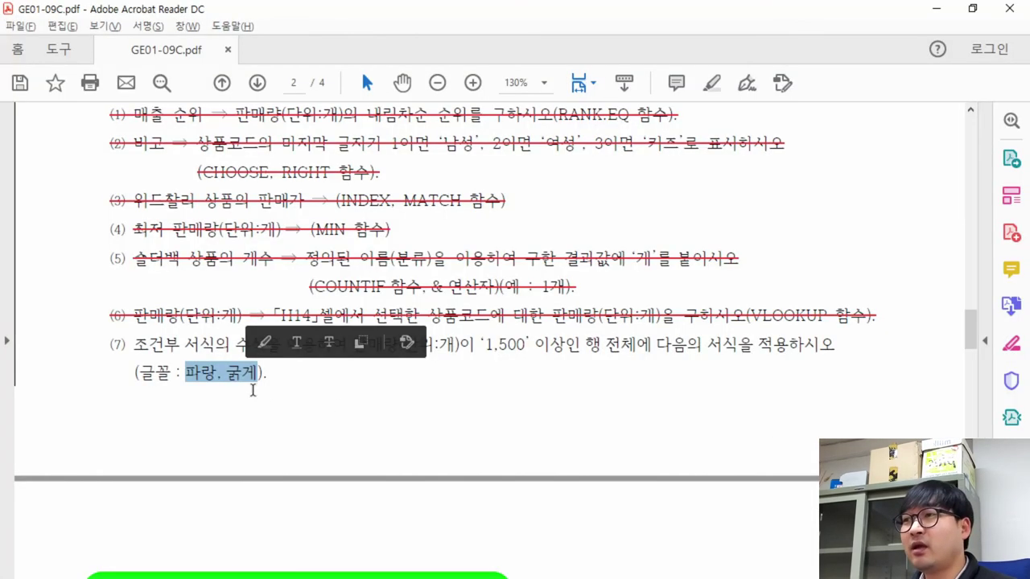
click(256, 390)
drag(274, 372, 111, 346)
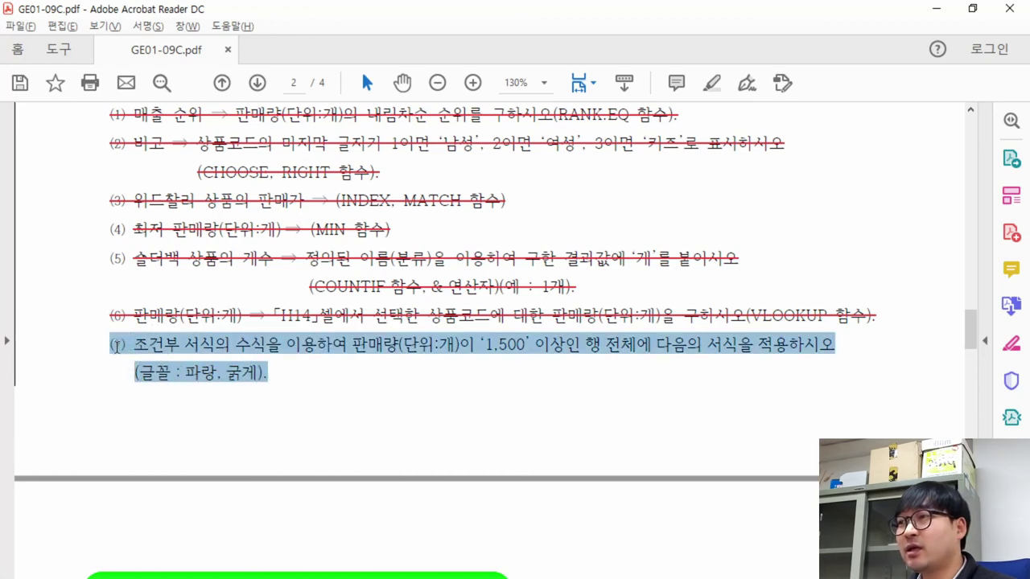
click(199, 314)
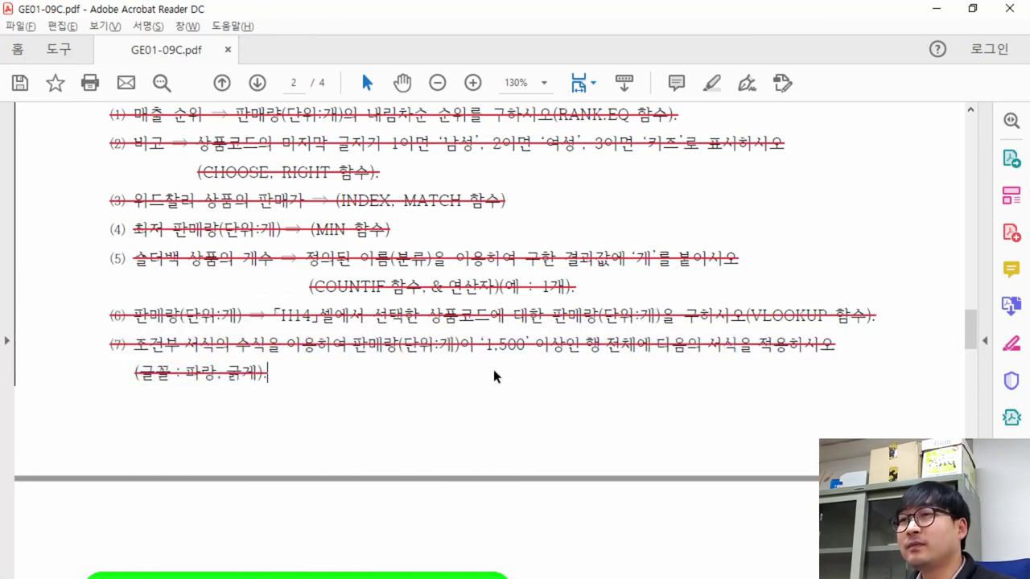
scroll(492, 376, up, 3)
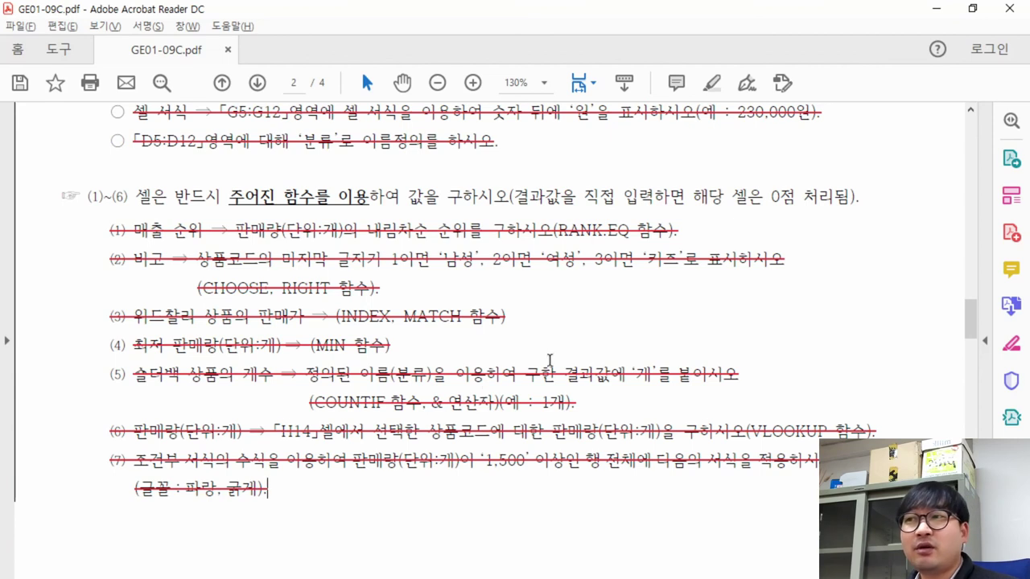